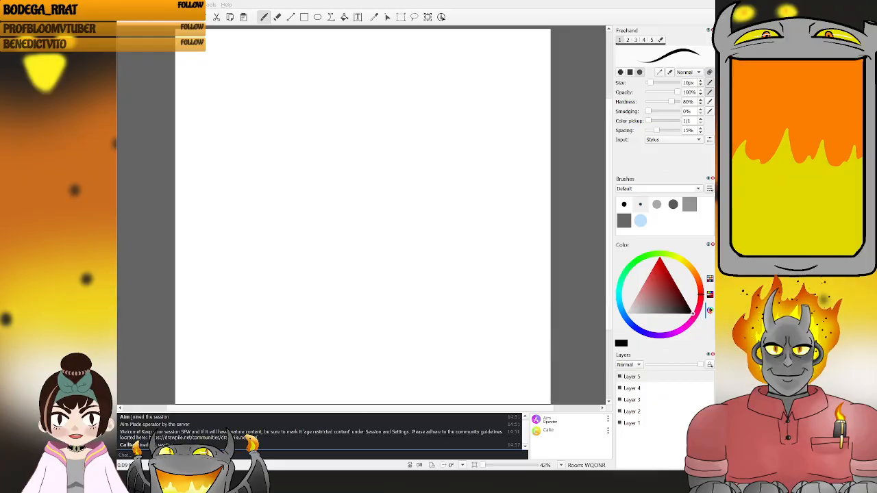
- Draw a tall curved horn with two black 10 px freehand strokes on the blank canvas's left half
left_click(272, 1)
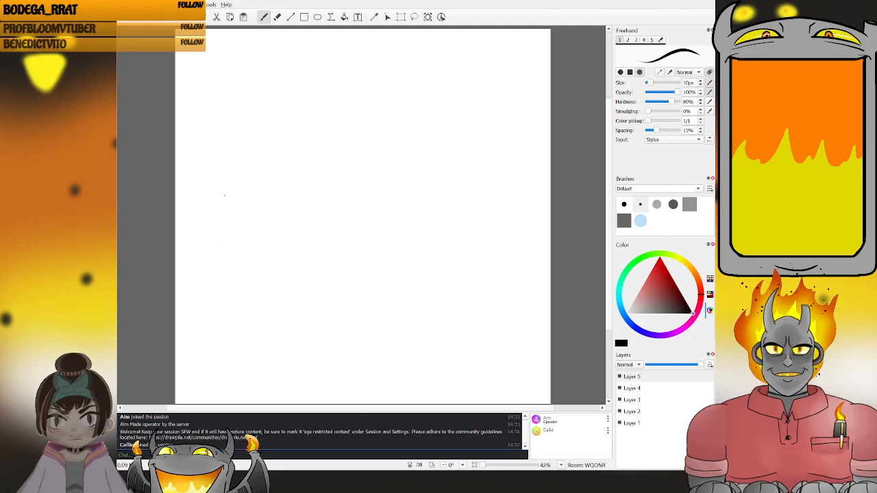
left_click_drag(224, 195, 226, 236)
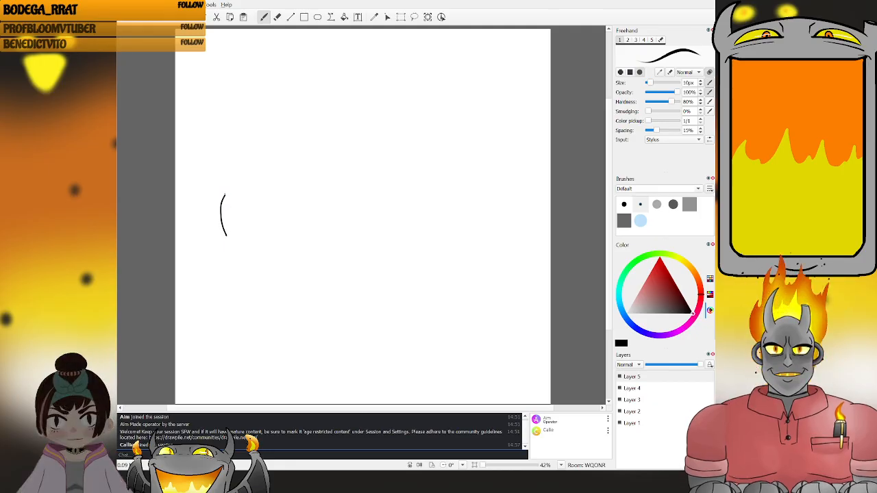
left_click_drag(223, 195, 218, 241)
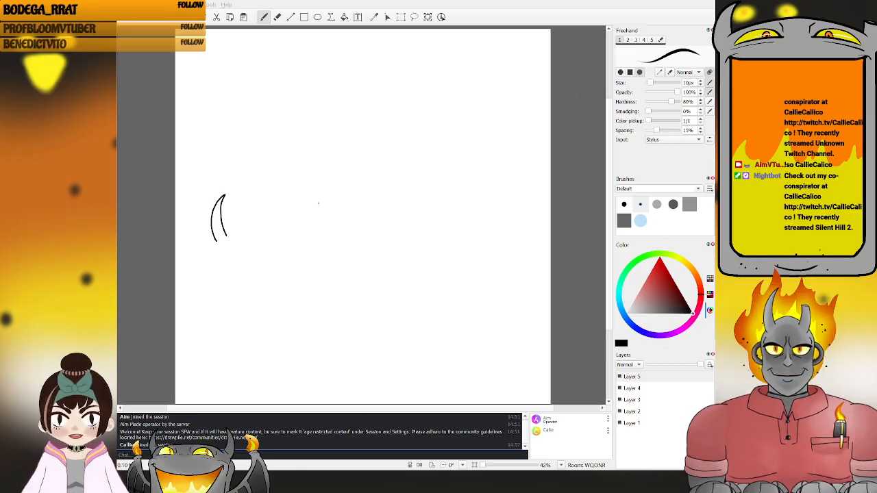
- Sketch short brow marks below the horn and a slanted upper eyelid between them
mouse_move(213, 248)
left_mouse_down()
mouse_move(243, 237)
mouse_move(244, 255)
left_mouse_up()
key("ctrl+z")
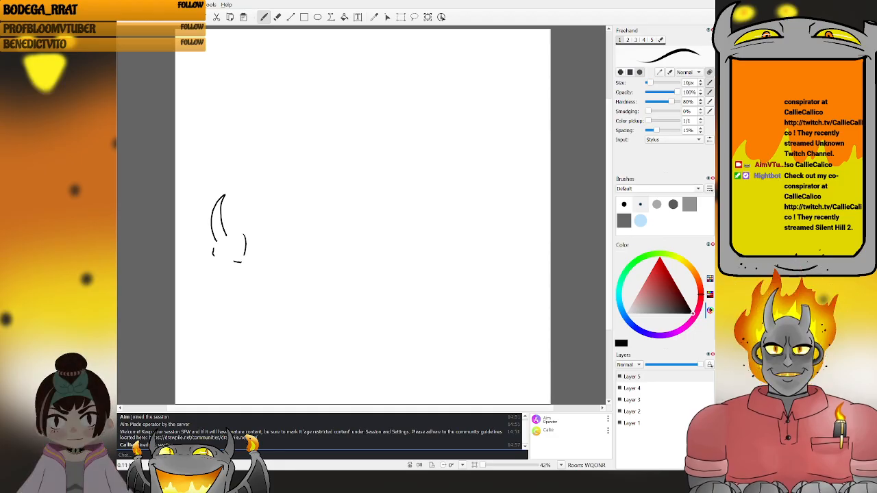
key("ctrl+z")
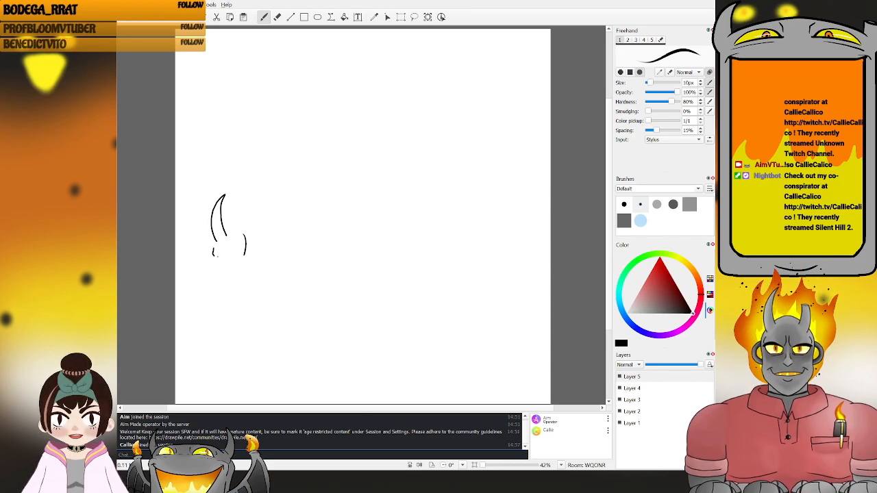
left_click_drag(216, 257, 233, 260)
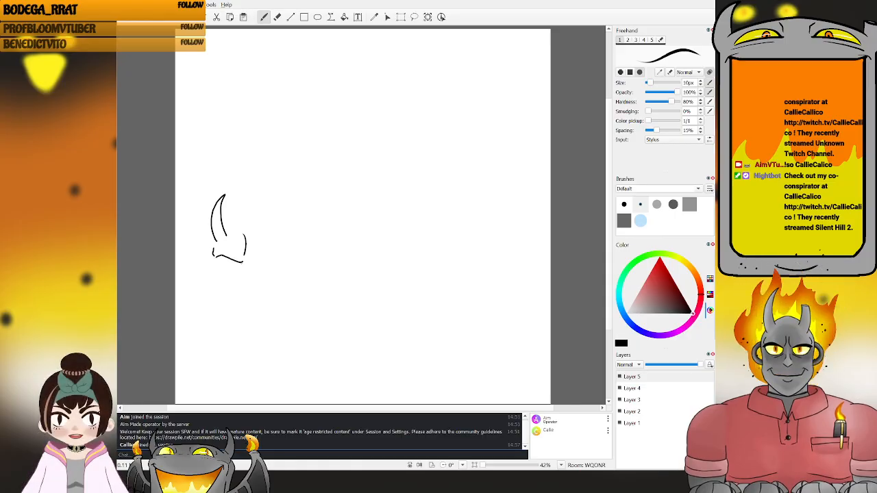
key("ctrl+z")
- Close the eye with a rounded lower lid and add a short crease at its inner corner
left_click_drag(216, 258, 241, 266)
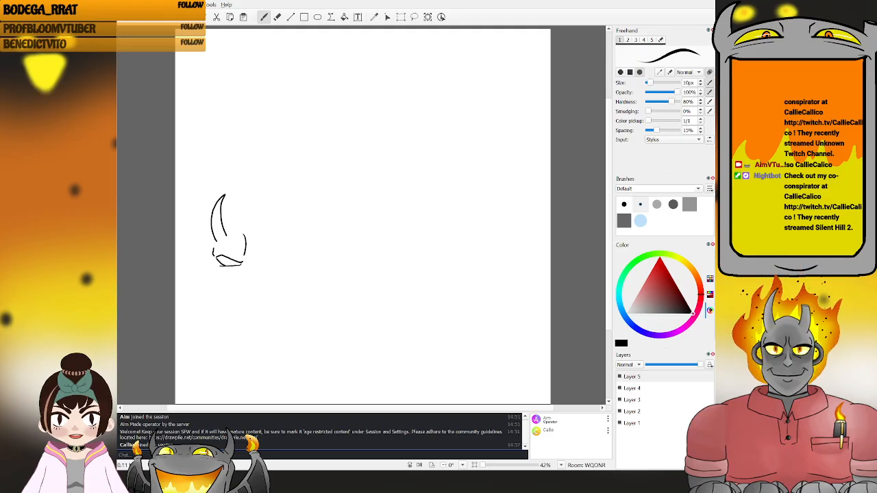
key("ctrl+z")
key("ctrl+z")
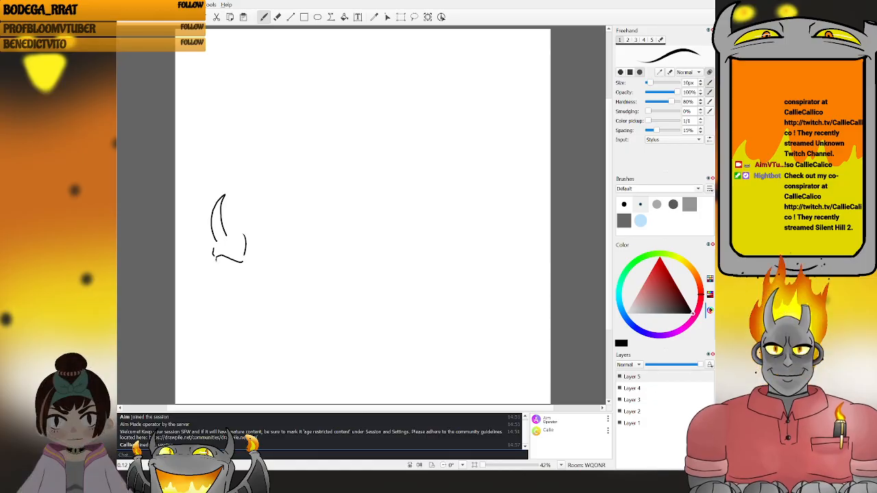
left_click_drag(216, 257, 243, 262)
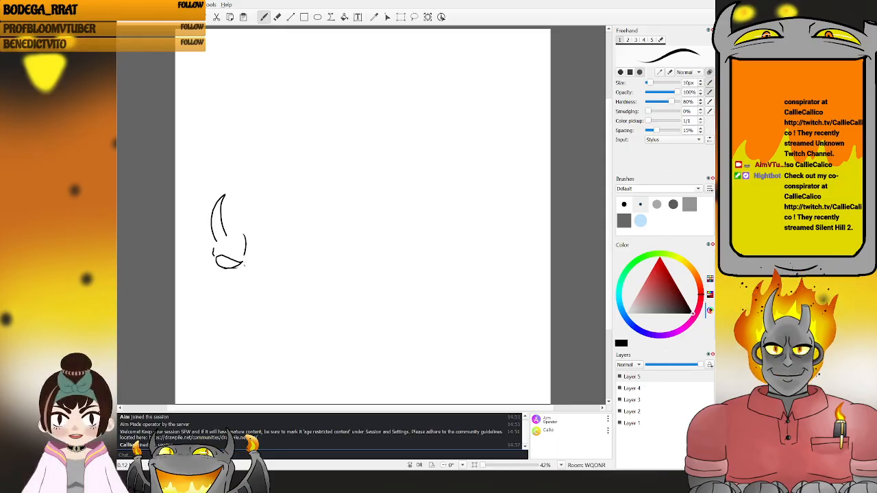
mouse_move(244, 266)
left_mouse_down()
mouse_move(251, 260)
mouse_move(238, 270)
left_mouse_up()
key("ctrl+z")
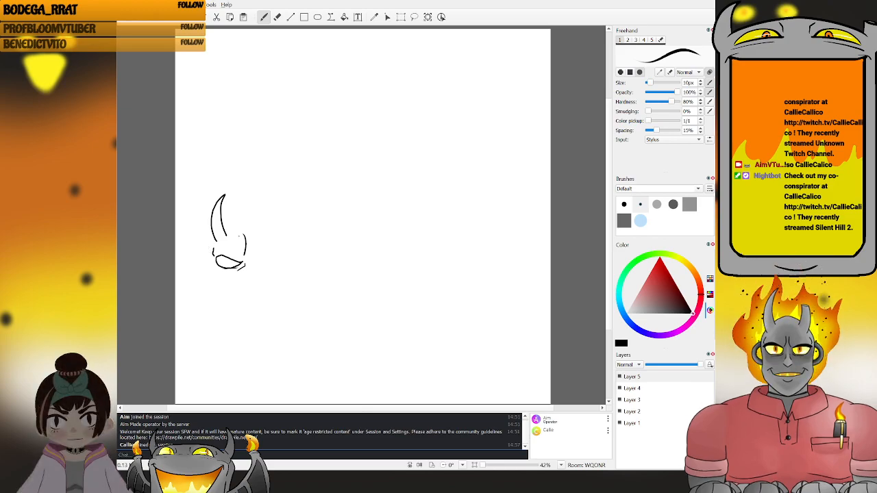
- Draw the arched top of the head from the horn's base and erase the upper end of the inner brow line
left_click_drag(225, 229, 260, 227)
key("ctrl+z")
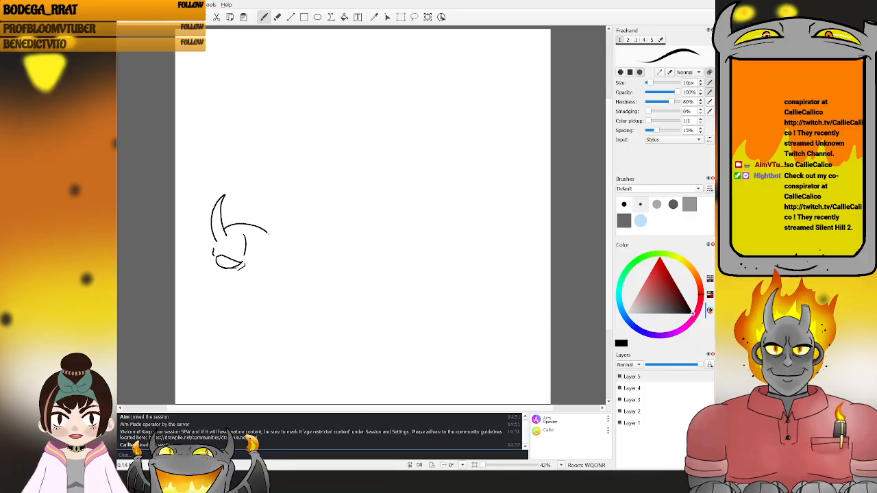
key("e")
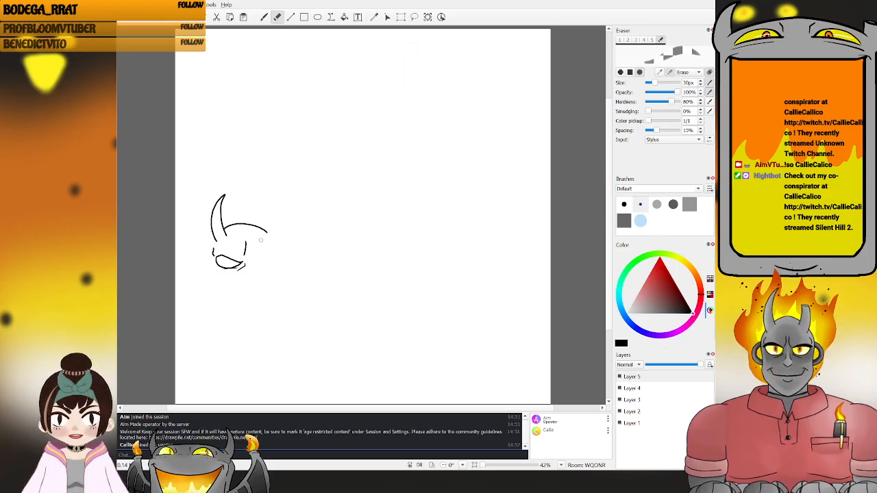
key("b")
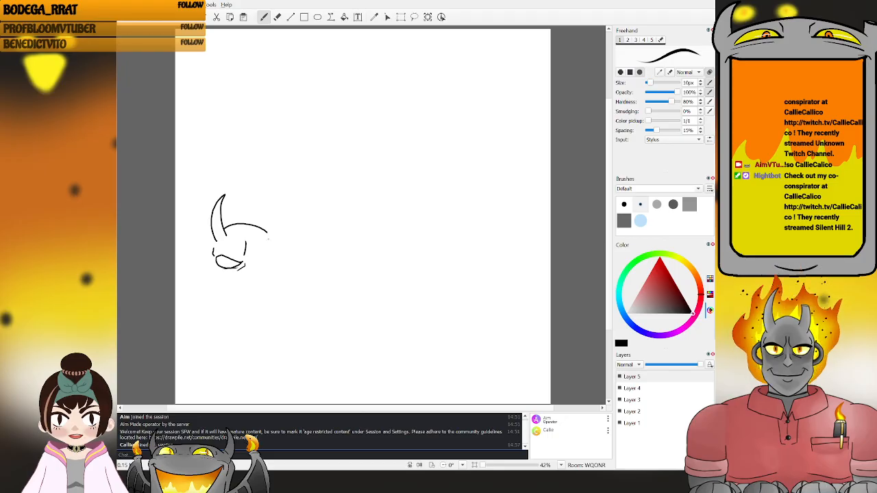
- Draw a long, narrow nose with a pointed tip beside the eye, undoing the strokes that miss
left_click_drag(262, 266, 298, 264)
key("ctrl+z")
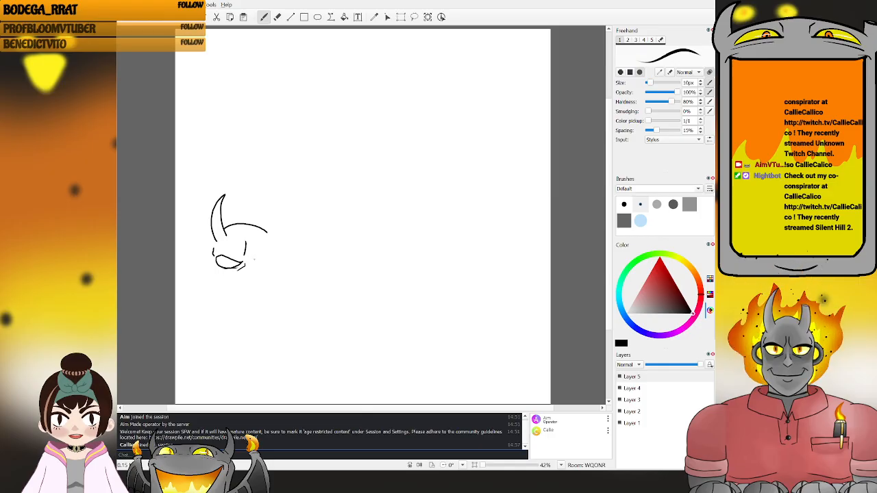
mouse_move(261, 256)
left_mouse_down()
mouse_move(272, 253)
mouse_move(273, 264)
mouse_move(265, 261)
mouse_move(258, 275)
left_mouse_up()
key("ctrl+z")
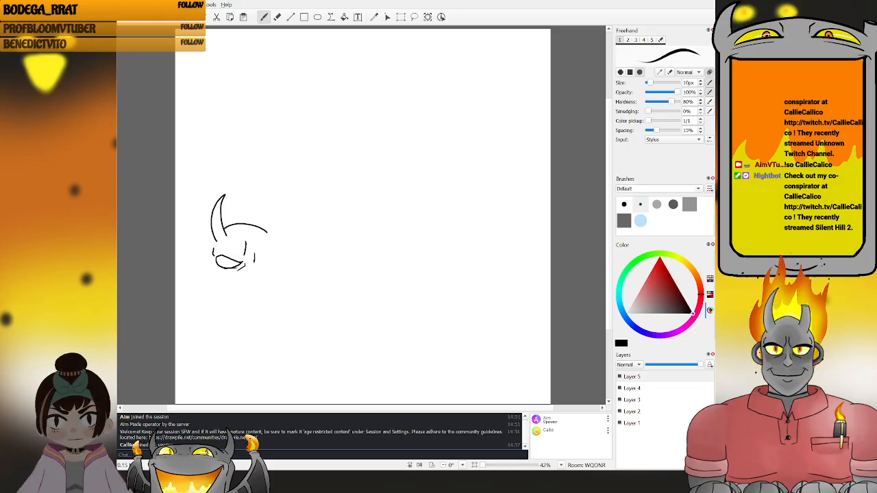
key("ctrl+z")
left_click_drag(254, 254, 253, 286)
key("ctrl+z")
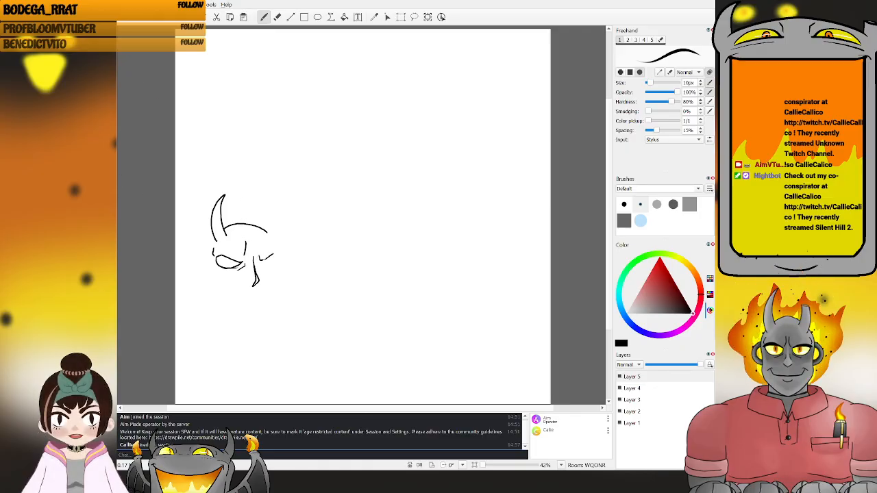
key("ctrl+z")
mouse_move(272, 253)
left_mouse_down()
mouse_move(267, 271)
mouse_move(259, 264)
left_mouse_up()
key("ctrl+z")
key("ctrl+z")
key("ctrl+z")
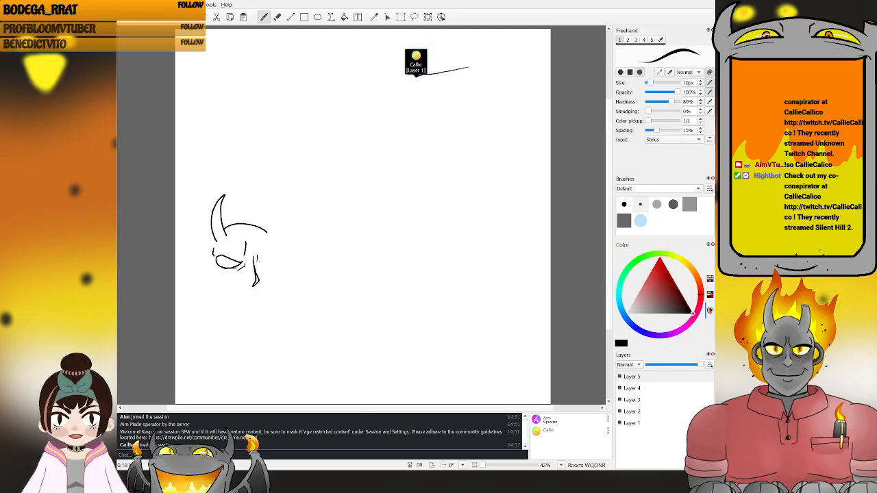
key("ctrl+z")
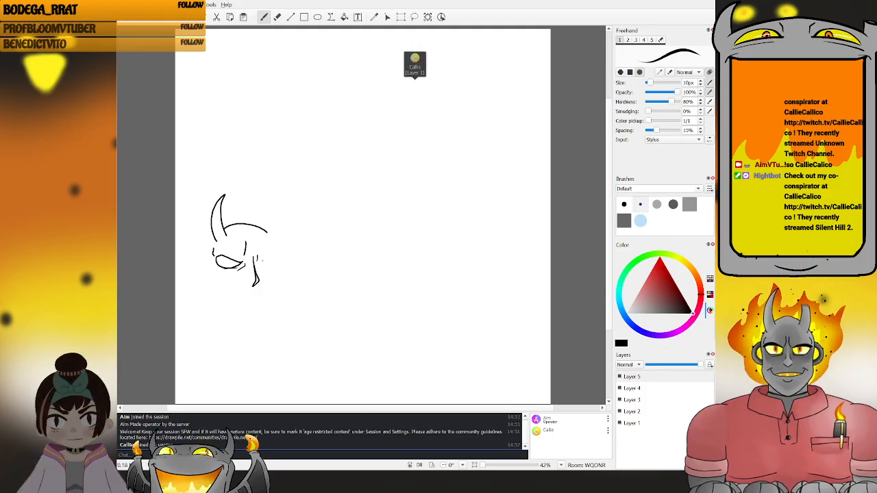
- Draw a round second eye beside the nose and outline the far side of the head with a short, stubby horn
mouse_move(258, 261)
left_mouse_down()
mouse_move(270, 254)
mouse_move(276, 263)
mouse_move(259, 268)
left_mouse_up()
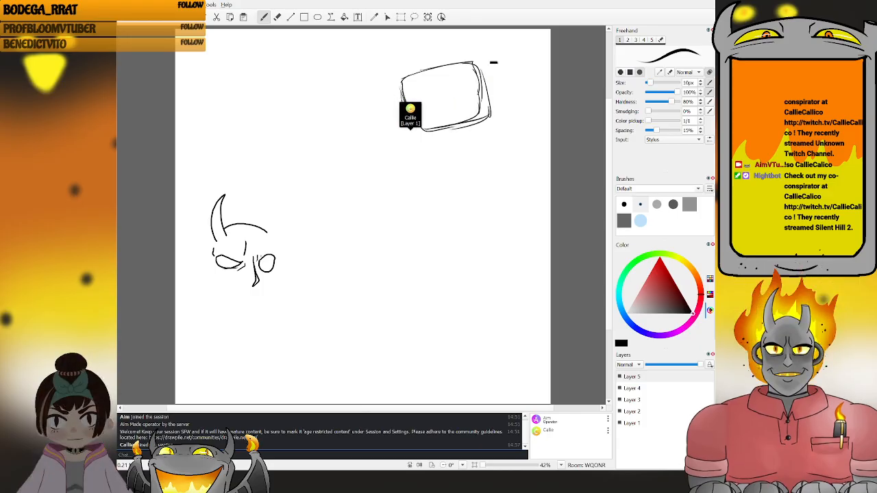
left_click_drag(269, 238, 273, 253)
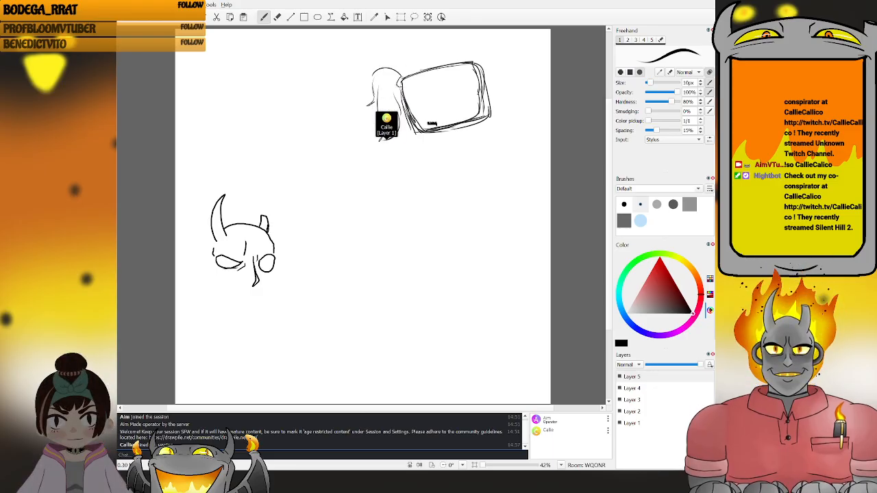
mouse_move(259, 227)
left_mouse_down()
mouse_move(268, 217)
mouse_move(268, 233)
left_mouse_up()
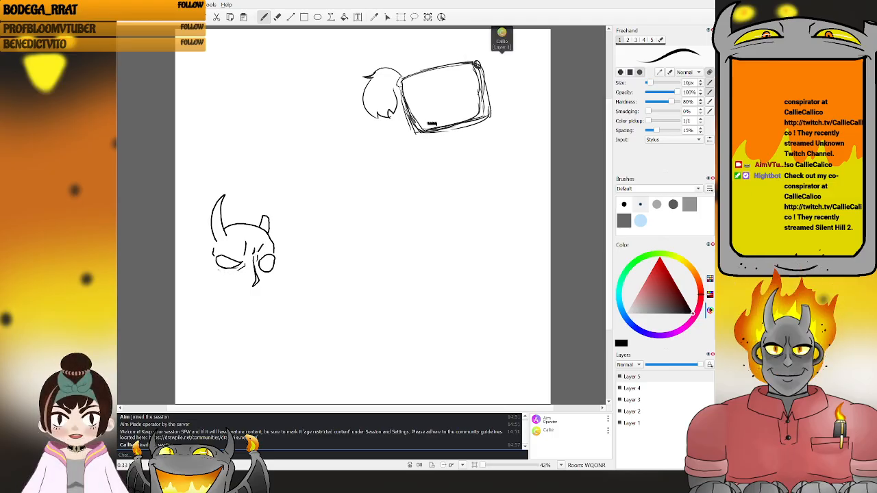
- Erase the outer corner of the first eye and redraw it with a line beneath the eye
key("e")
left_click_drag(218, 261, 216, 268)
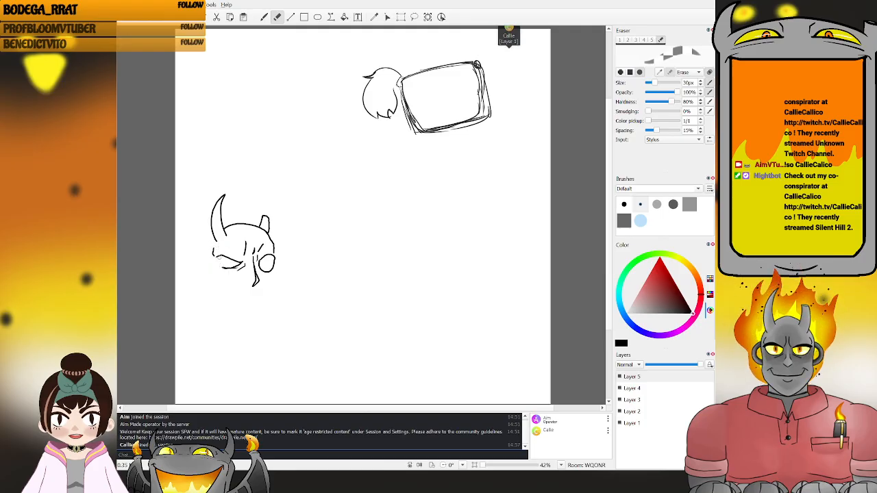
key("b")
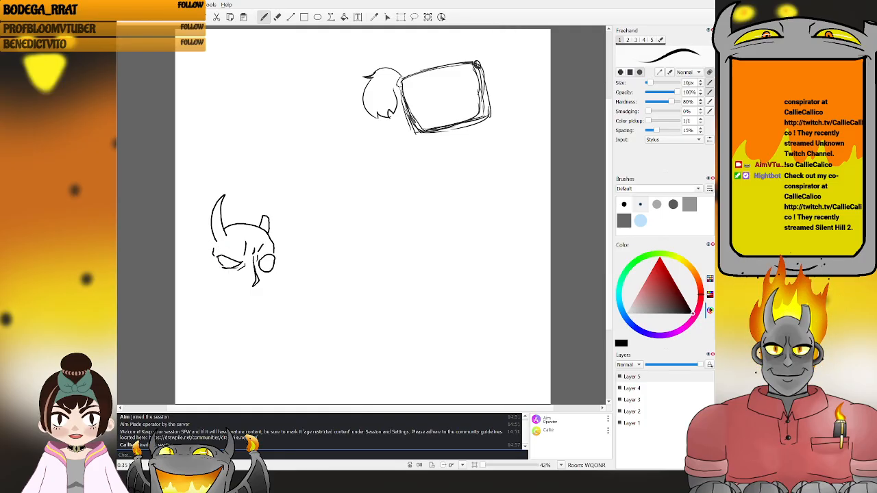
left_click_drag(225, 258, 240, 267)
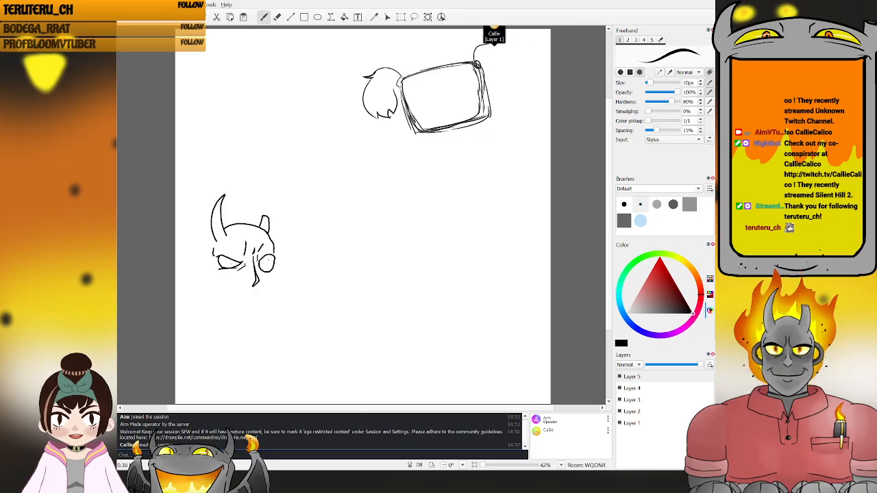
- Draw a small iris in the round second eye, then erase and redraw the eye's lower outline
left_click_drag(270, 257, 270, 267)
key("ctrl+z")
key("ctrl+z")
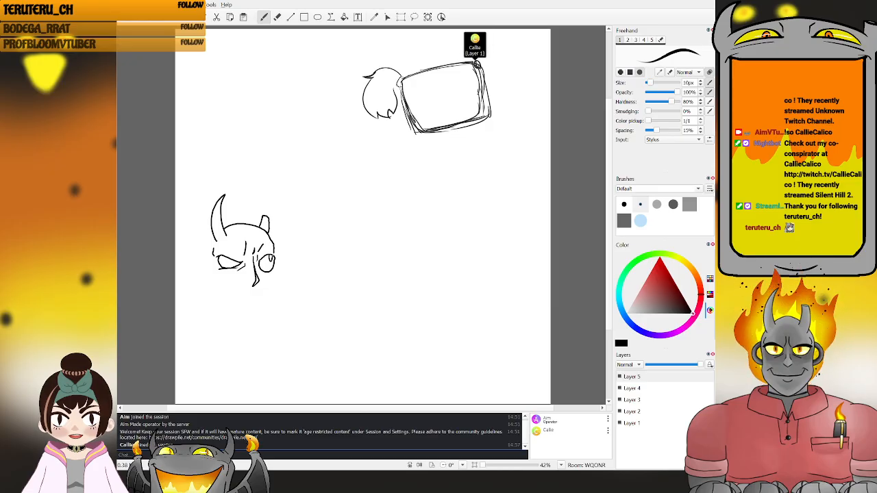
key("e")
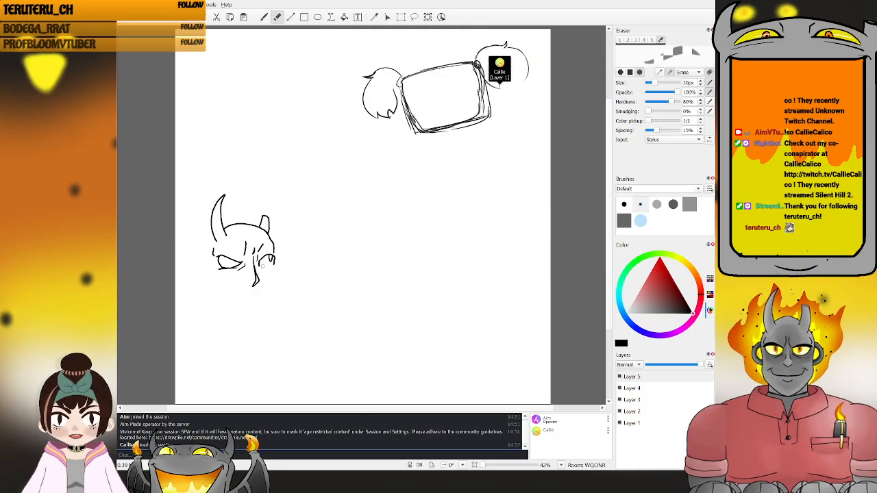
key("b")
left_click_drag(260, 263, 274, 263)
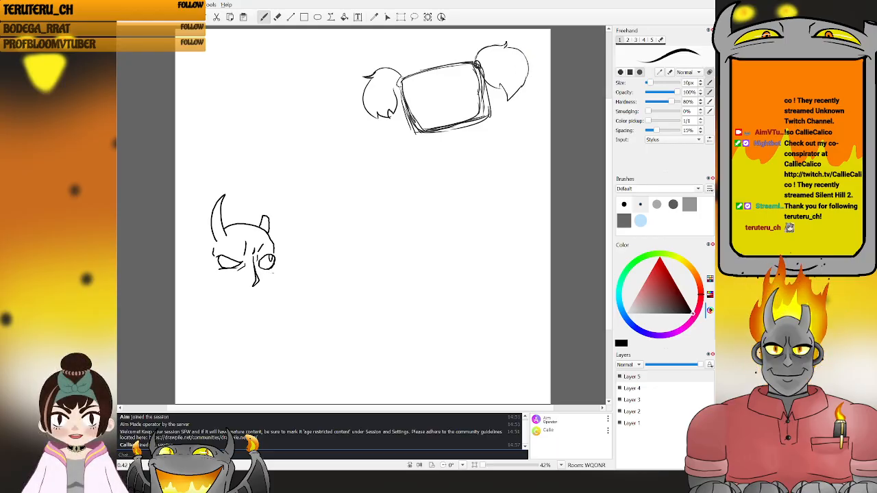
- Clean up the second eye's outline with the eraser and add an iris to the first eye
key("e")
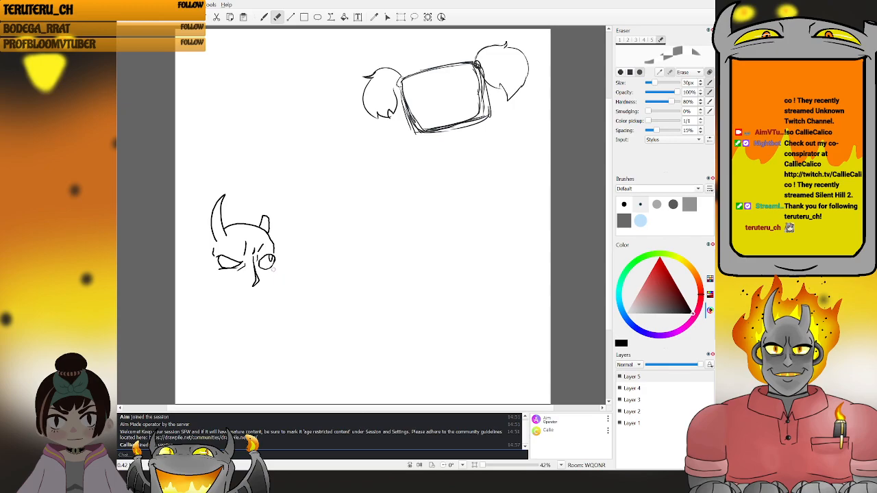
key("b")
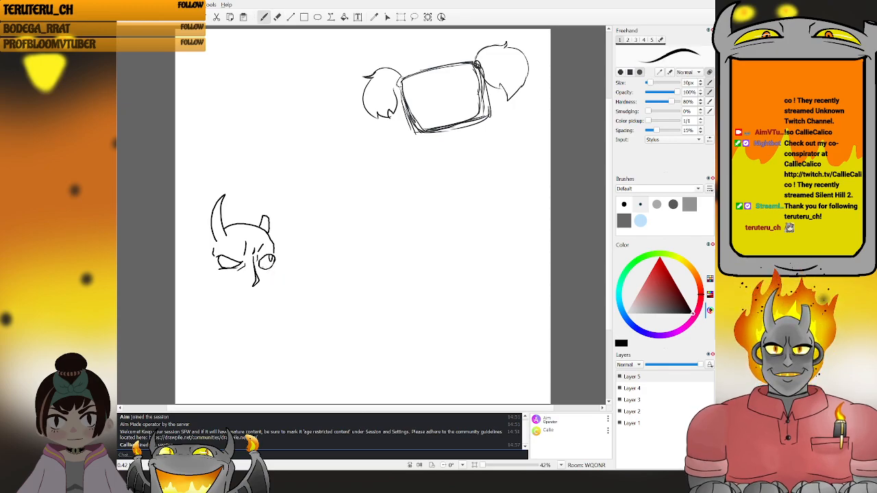
key("e")
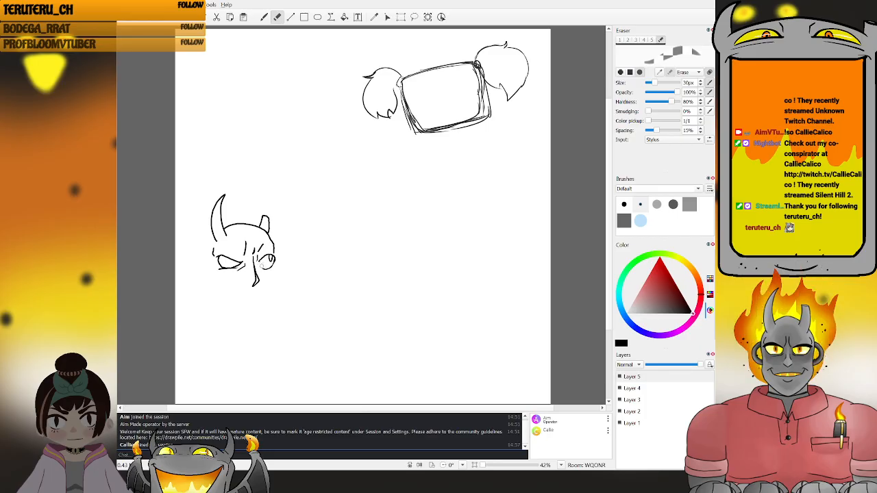
key("b")
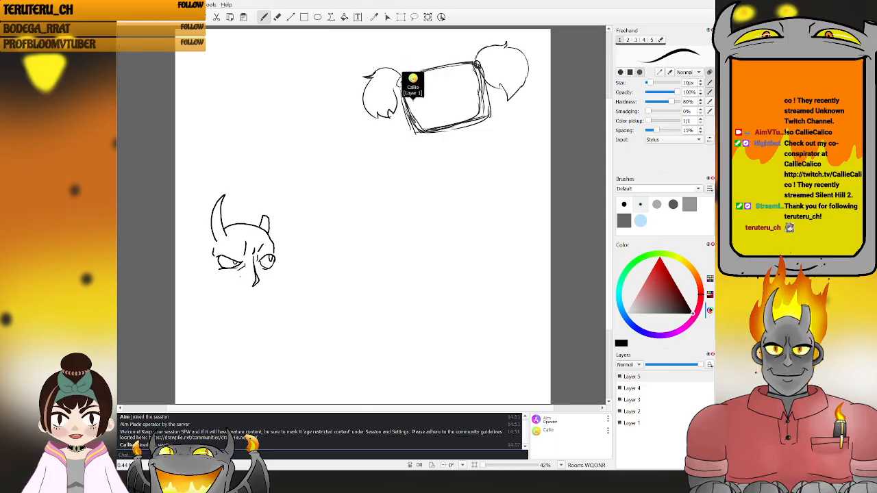
- Draw a smirking mouth with a lower lip line below the nose, plus a cheek crease and a temple line
mouse_move(234, 290)
left_mouse_down()
mouse_move(239, 297)
mouse_move(269, 289)
mouse_move(249, 305)
left_mouse_up()
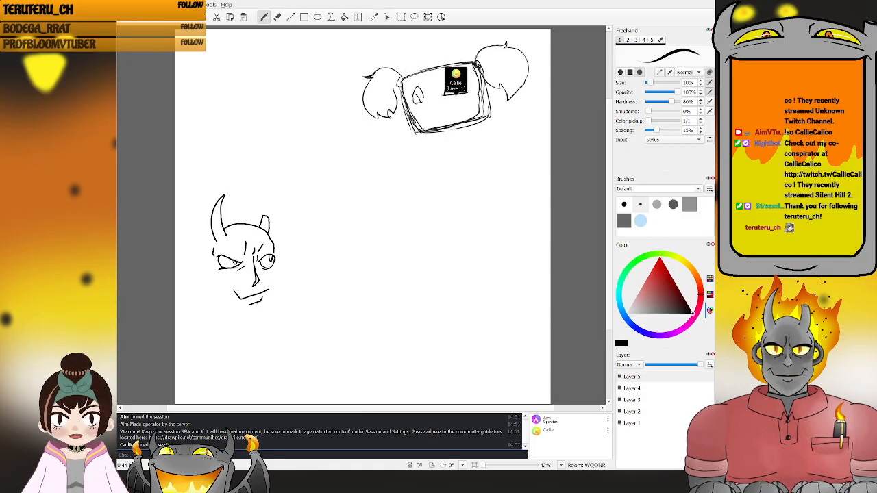
left_click_drag(233, 291, 237, 288)
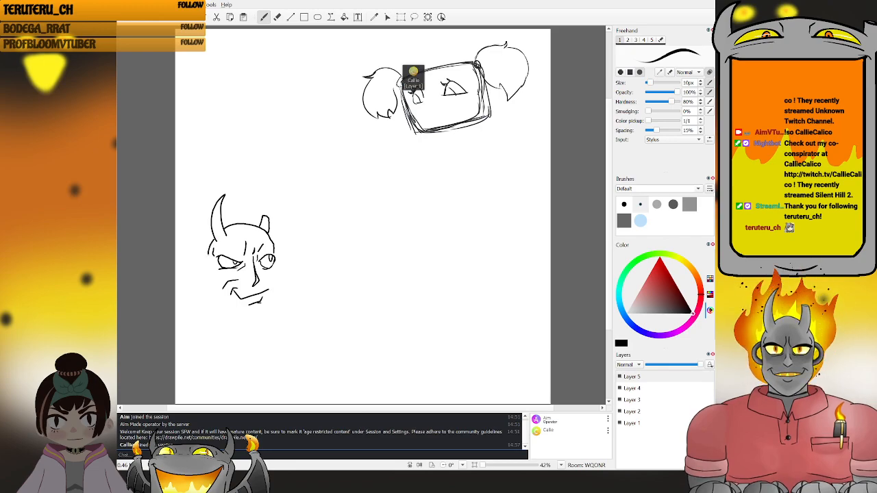
- Draw the ear on the left side of the head, reworking its curve, then outline the jaw and chin
mouse_move(208, 260)
left_mouse_down()
mouse_move(199, 270)
mouse_move(211, 287)
mouse_move(198, 290)
mouse_move(190, 278)
mouse_move(200, 260)
left_mouse_up()
key("ctrl+z")
mouse_move(203, 266)
left_mouse_down()
mouse_move(200, 277)
mouse_move(209, 284)
left_mouse_up()
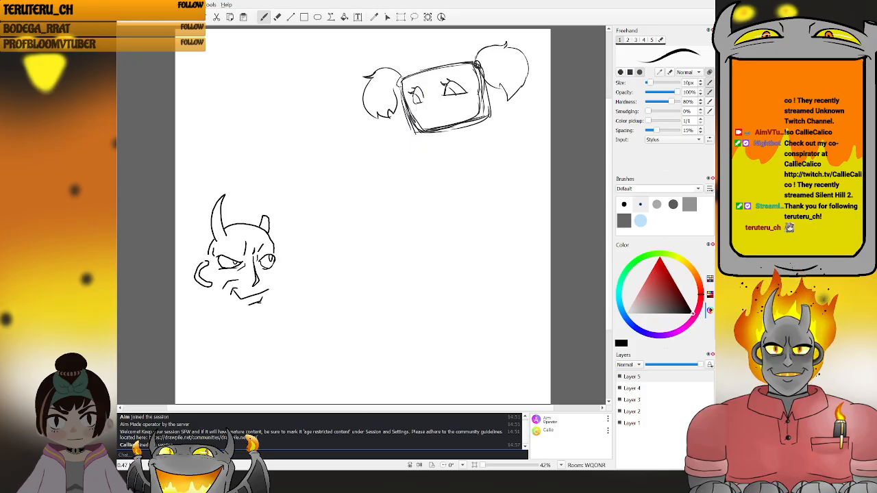
key("ctrl+z")
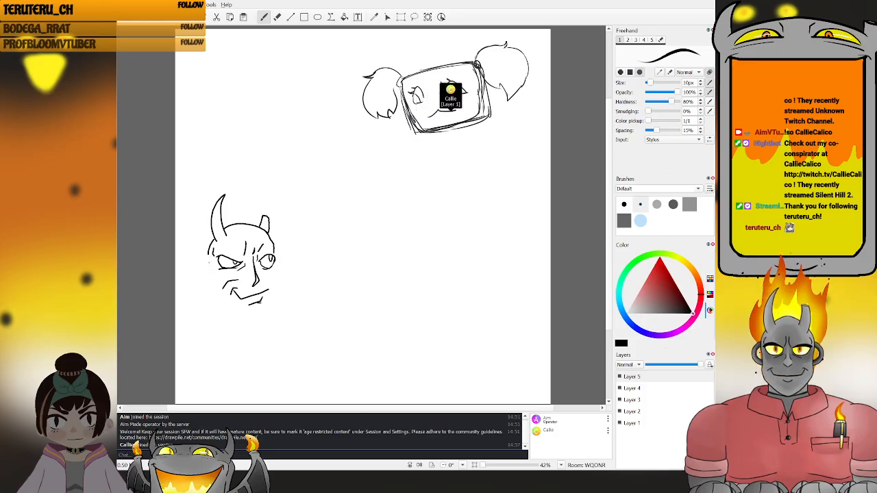
left_click_drag(205, 266, 205, 287)
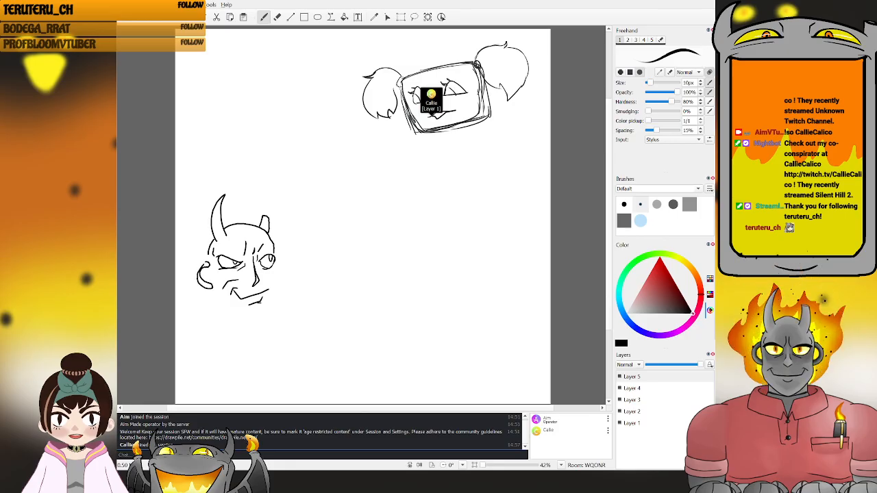
key("e")
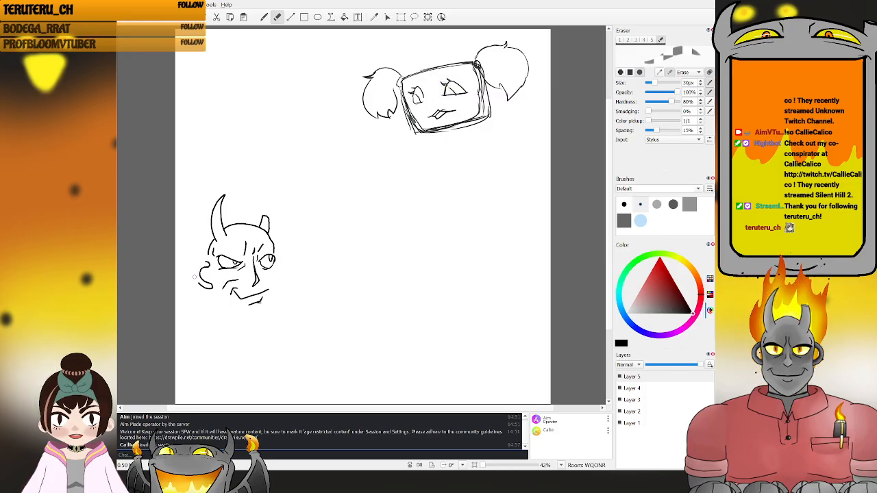
key("b")
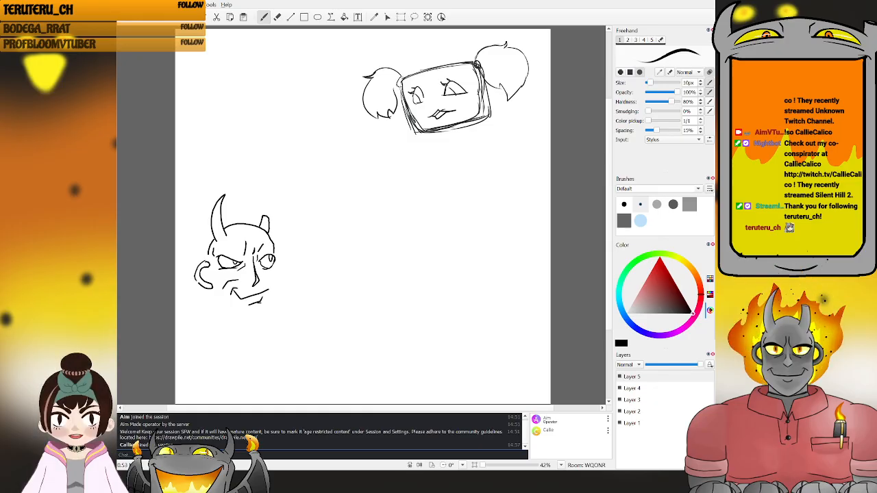
key("ctrl+z")
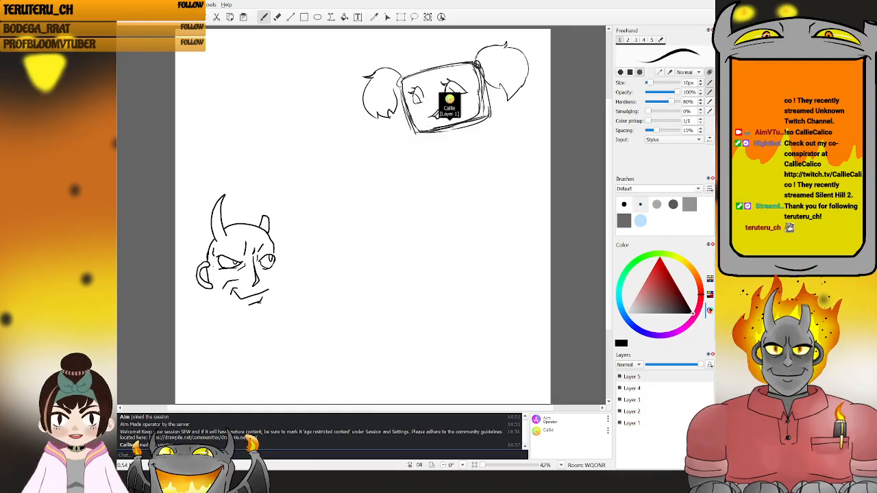
mouse_move(211, 273)
left_mouse_down()
mouse_move(222, 303)
mouse_move(252, 320)
mouse_move(268, 313)
mouse_move(273, 289)
left_mouse_up()
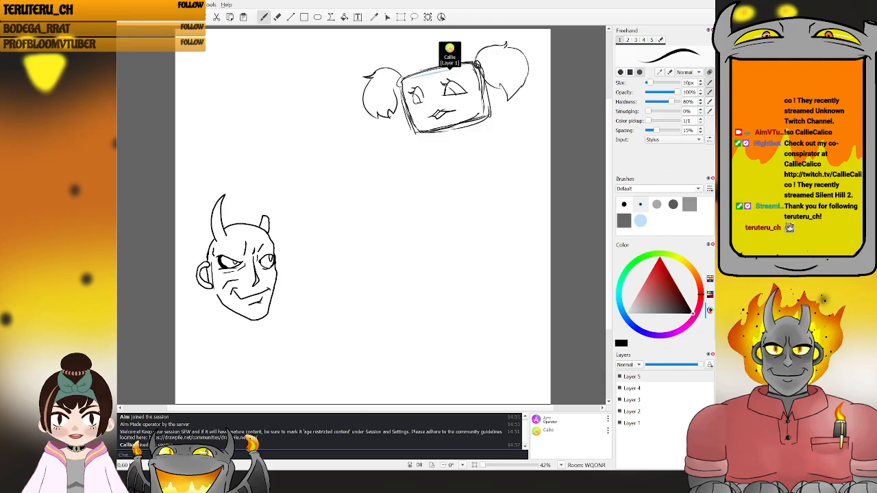
- Draw flame-like hair on the left side of the head, with inner strands and small ember dots
mouse_move(207, 219)
left_mouse_down()
mouse_move(175, 202)
mouse_move(189, 199)
mouse_move(197, 209)
mouse_move(176, 205)
left_mouse_up()
key("ctrl+z")
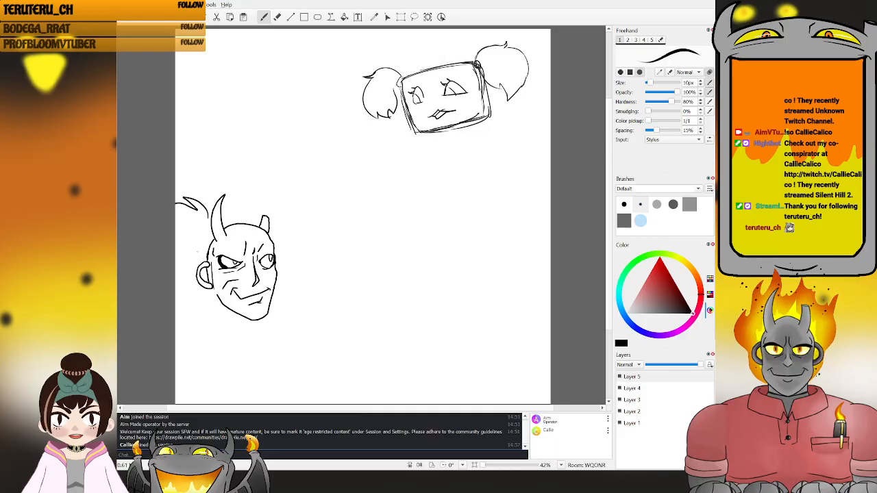
left_click_drag(203, 261, 189, 265)
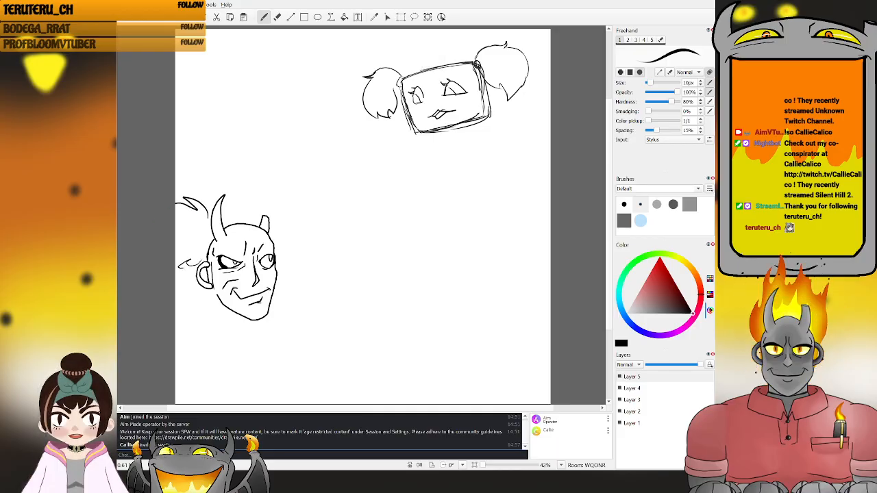
left_click(193, 275)
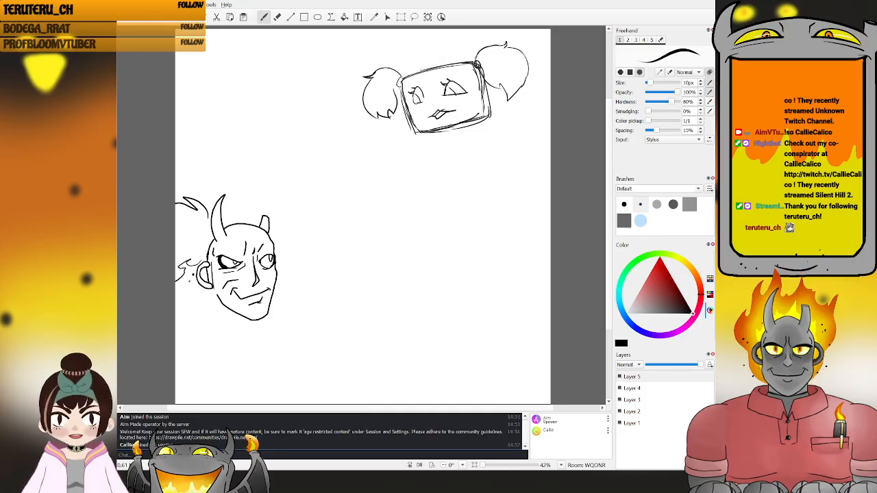
left_click_drag(207, 236, 177, 227)
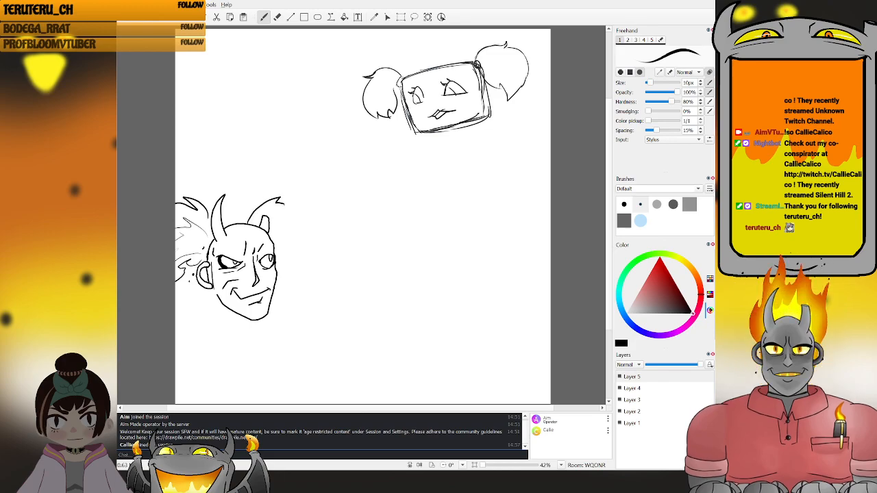
- Outline flame-like hair on the right side of the head and add loose flame wisps around both sides of the hair
key("ctrl+z")
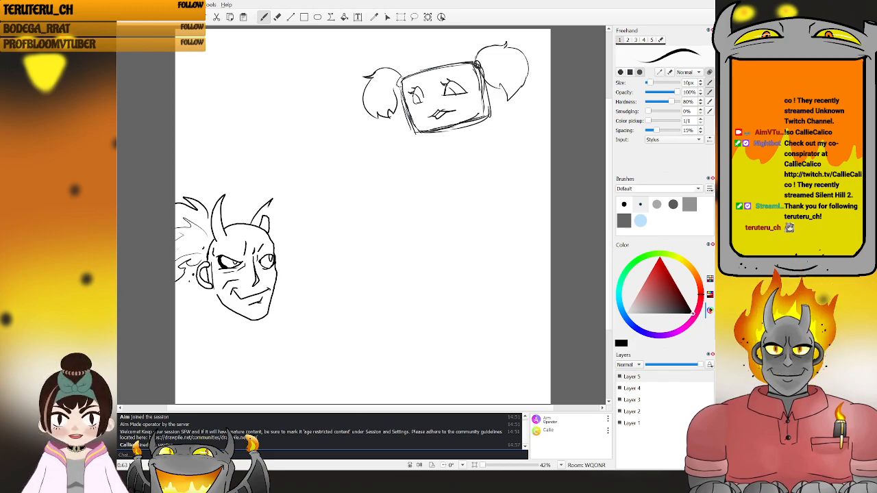
key("ctrl+z")
left_click_drag(279, 203, 300, 204)
left_click_drag(279, 271, 305, 281)
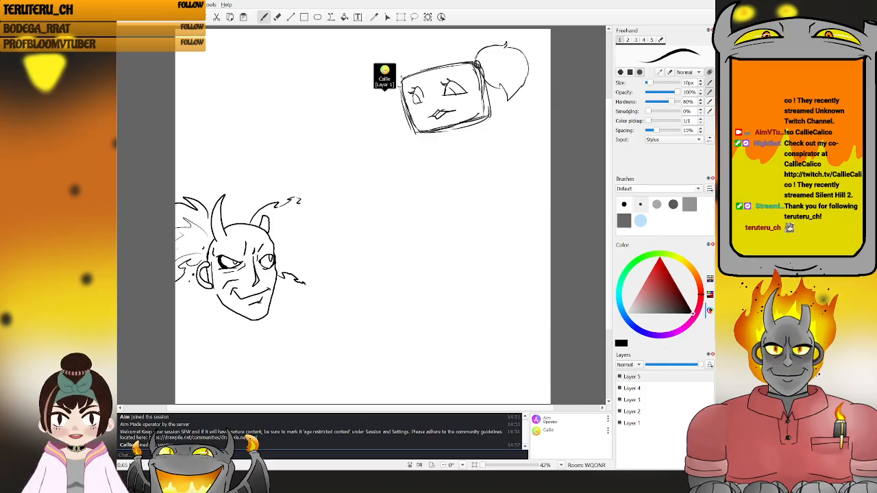
mouse_move(298, 202)
left_mouse_down()
mouse_move(327, 222)
mouse_move(336, 263)
mouse_move(317, 286)
left_mouse_up()
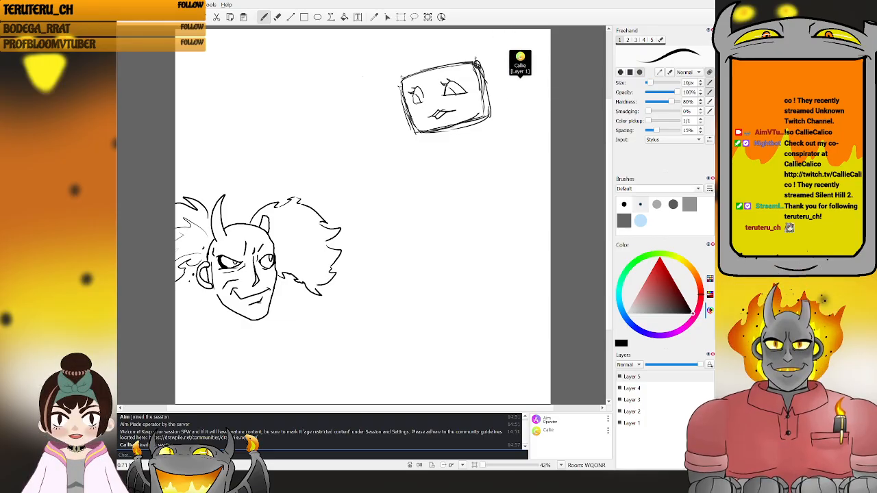
left_click_drag(327, 218, 336, 220)
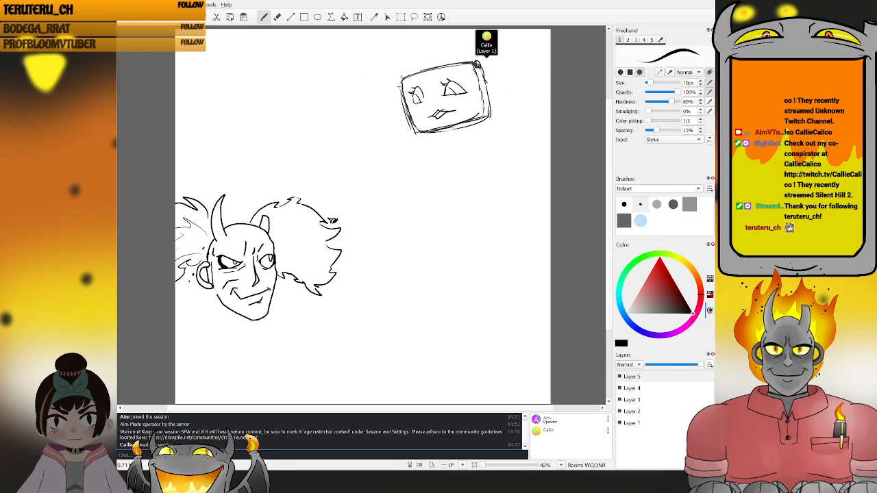
left_click_drag(264, 199, 293, 192)
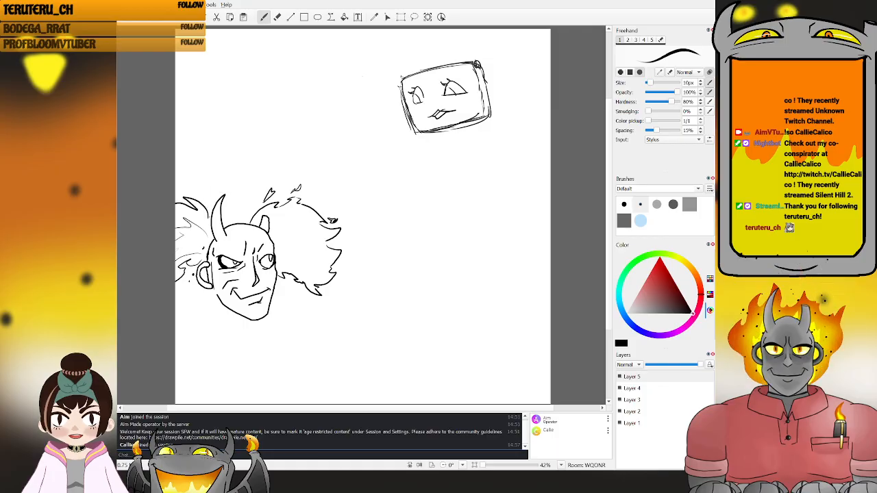
mouse_move(210, 212)
left_mouse_down()
mouse_move(206, 192)
mouse_move(177, 180)
left_mouse_up()
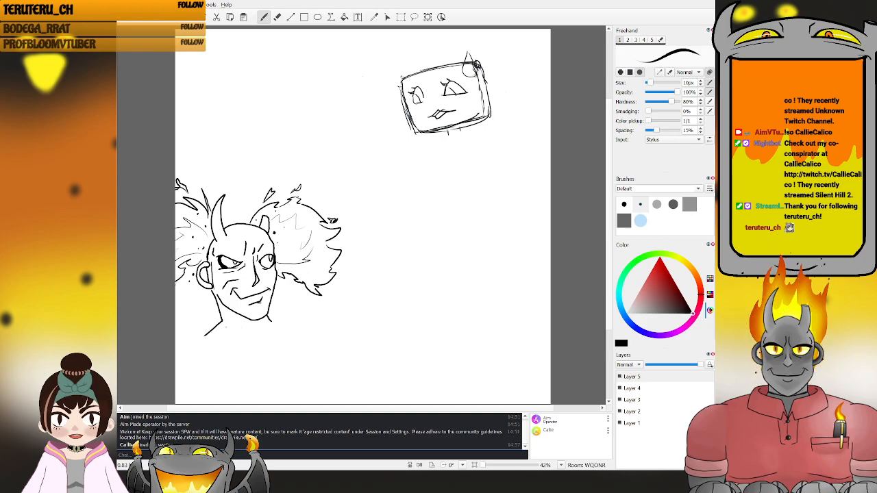
- Draw the right shoulder line and the curved neckline, then start a bow tie below with its left loop and knot
left_click_drag(277, 322, 284, 323)
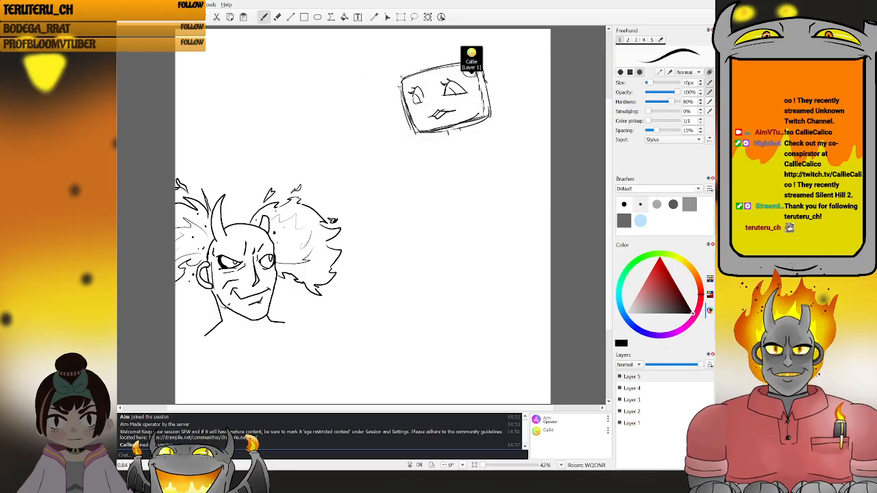
mouse_move(222, 320)
left_mouse_down()
mouse_move(267, 325)
mouse_move(275, 314)
left_mouse_up()
key("ctrl+z")
left_click_drag(224, 320, 267, 317)
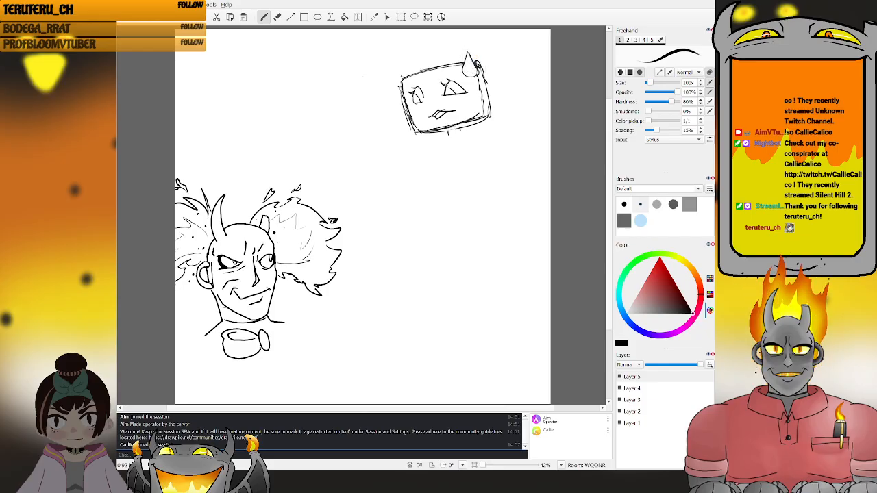
- Complete the bow tie with a right loop and an inner oval in the knot
mouse_move(269, 348)
left_mouse_down()
mouse_move(294, 342)
mouse_move(283, 340)
mouse_move(287, 346)
left_mouse_up()
key("ctrl+z")
key("ctrl+z")
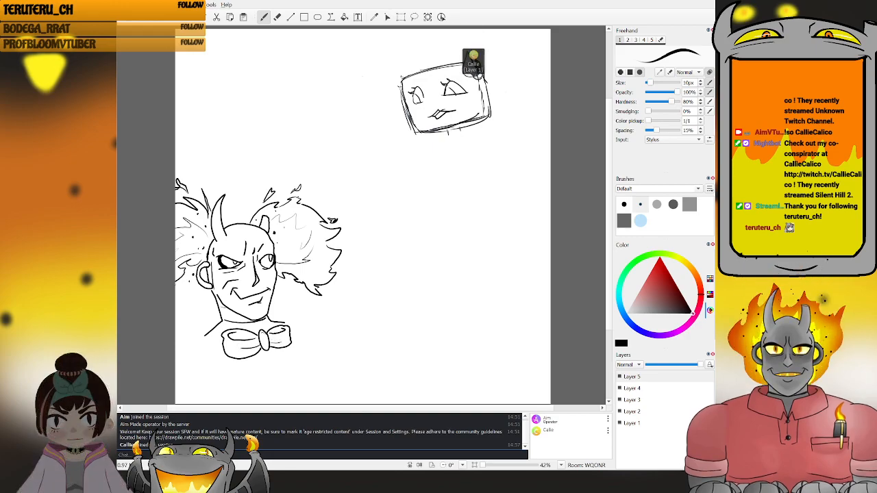
left_click_drag(262, 334, 267, 348)
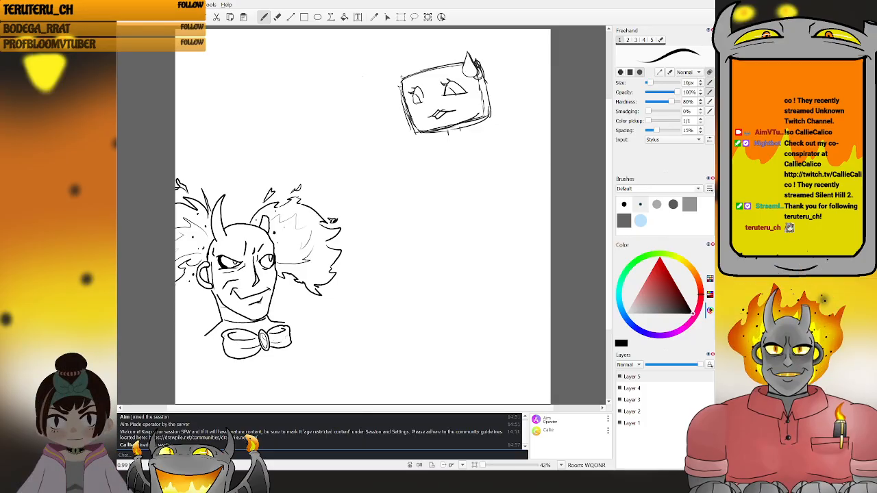
- Draw the collar on both sides of the bow tie, extending it down over the right shoulder
left_click_drag(209, 336, 199, 340)
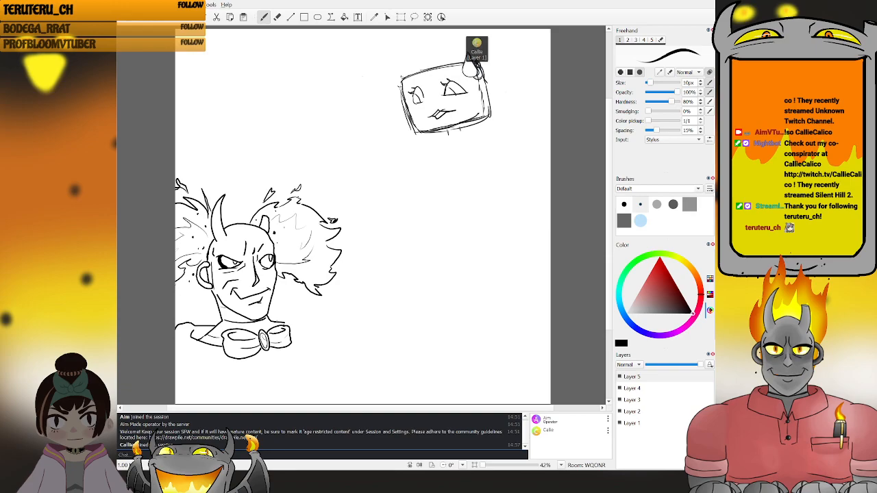
mouse_move(288, 315)
left_mouse_down()
mouse_move(301, 314)
mouse_move(297, 330)
left_mouse_up()
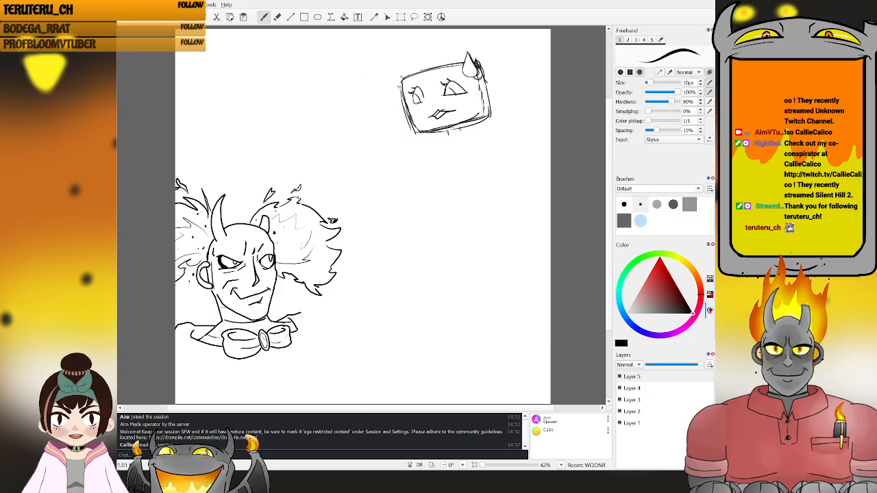
left_click_drag(306, 325, 306, 342)
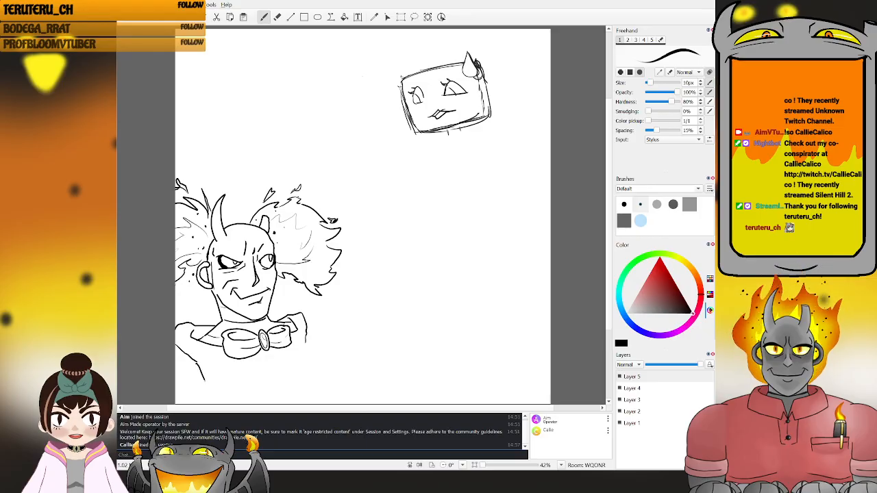
- Redraw the left arm line and add a folded hand, cleaning up with the eraser and extending the forearm line
key("ctrl+z")
left_click_drag(201, 373, 204, 388)
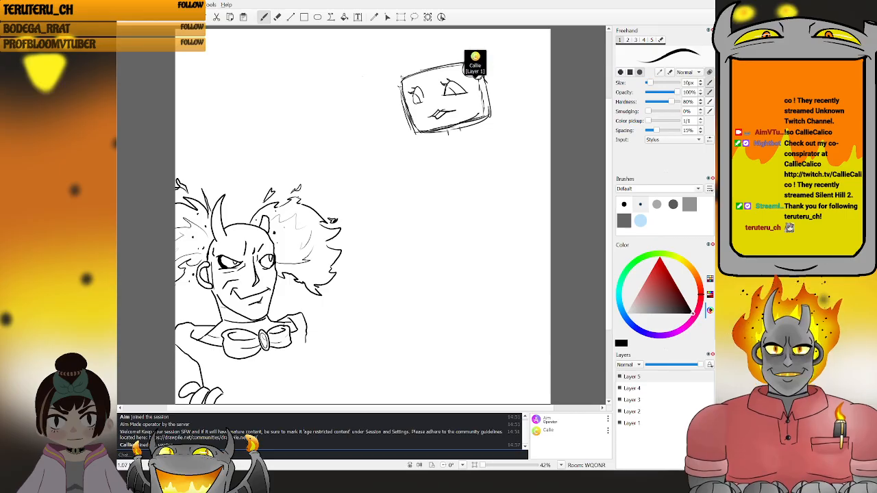
key("e")
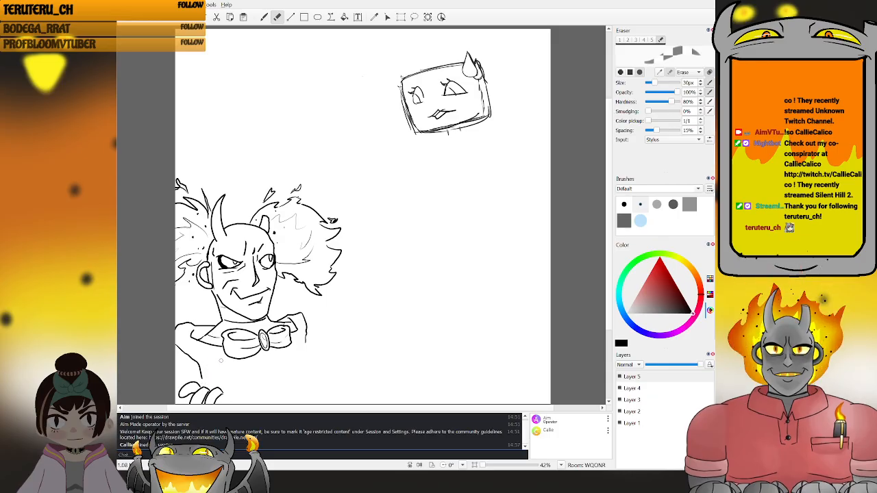
key("b")
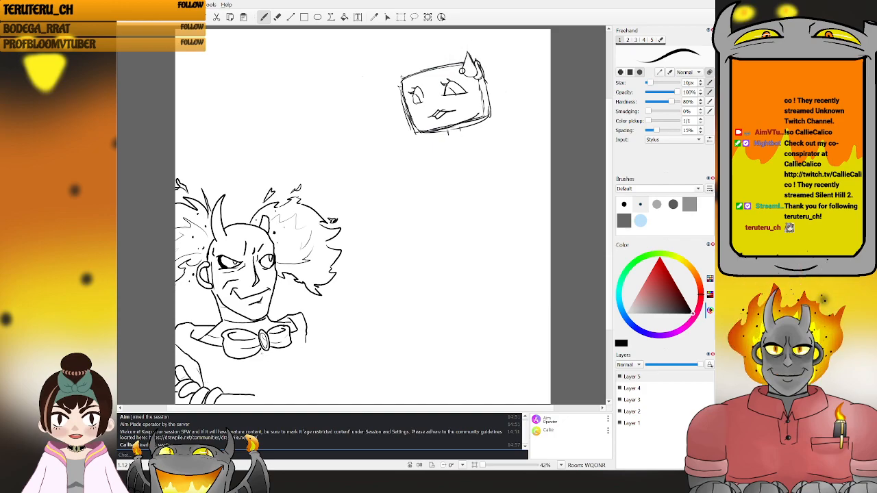
- Add two hanging ribbon tails beneath the bow tie, then draw the torso's right side and the shoulder curve
mouse_move(266, 351)
left_mouse_down()
mouse_move(258, 375)
mouse_move(245, 374)
mouse_move(252, 357)
left_mouse_up()
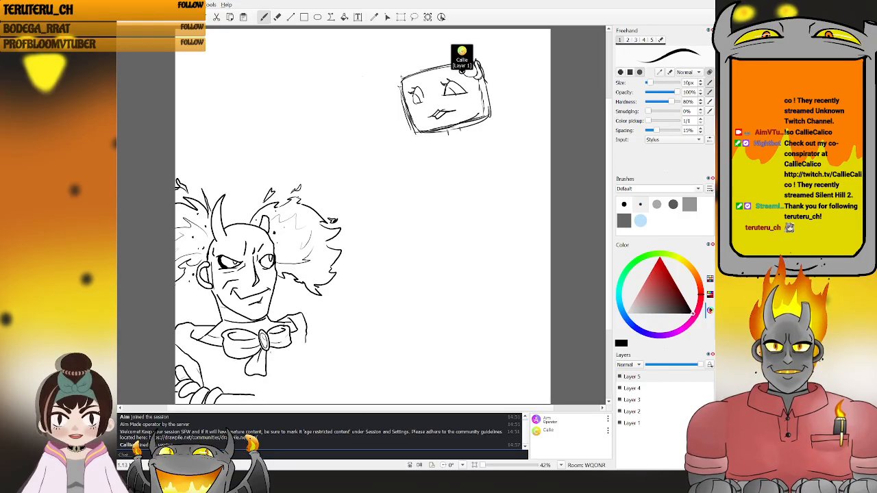
mouse_move(277, 348)
left_mouse_down()
mouse_move(284, 359)
mouse_move(267, 370)
left_mouse_up()
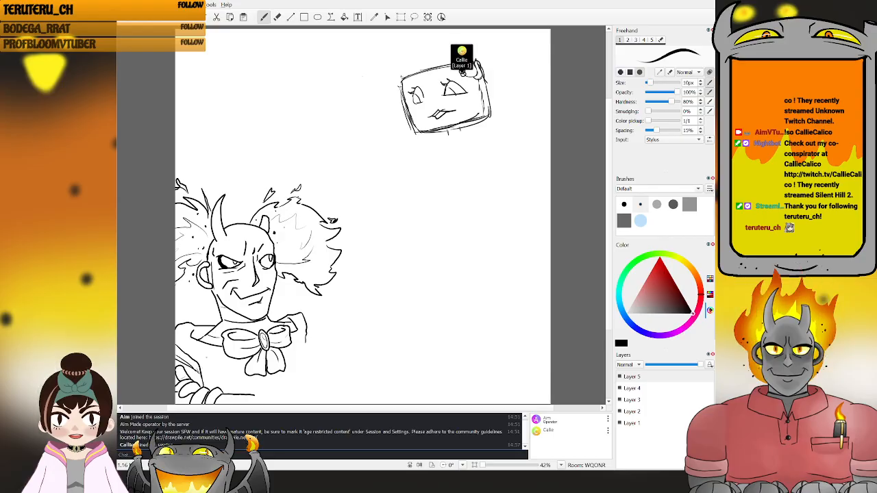
mouse_move(307, 321)
left_mouse_down()
mouse_move(337, 338)
mouse_move(314, 380)
mouse_move(288, 389)
mouse_move(331, 388)
mouse_move(320, 392)
left_mouse_up()
key("ctrl+z")
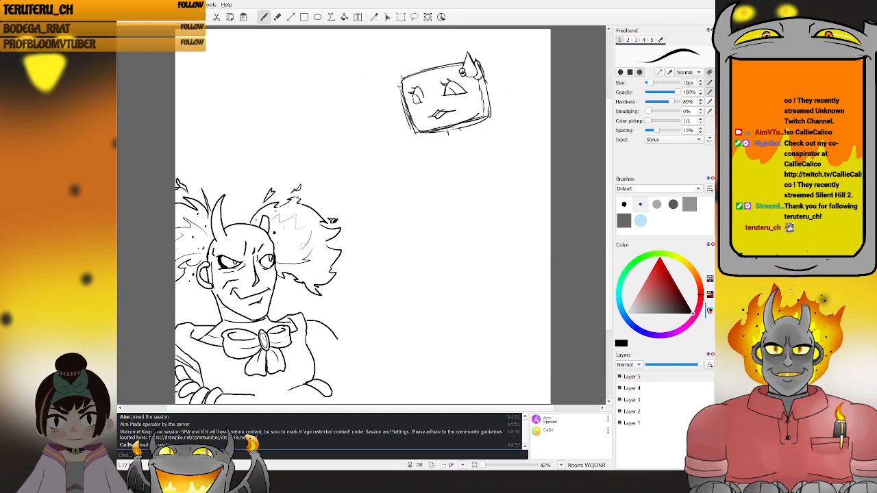
- Erase the stray line at the right hand and draw its fingers over the crossed arm
key("e")
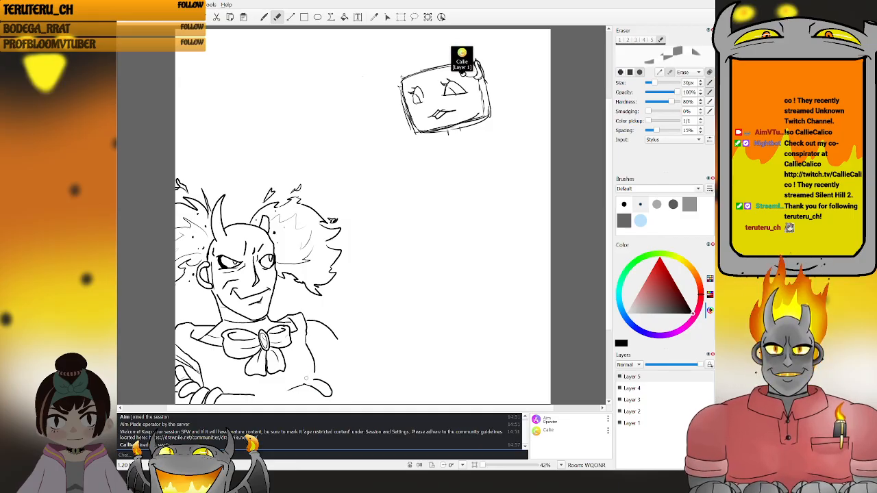
key("b")
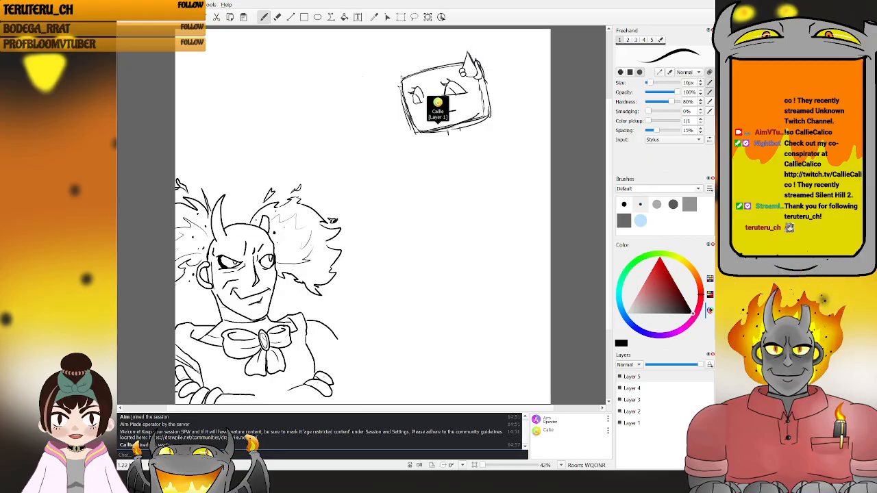
mouse_move(331, 372)
left_mouse_down()
mouse_move(338, 384)
mouse_move(342, 375)
left_mouse_up()
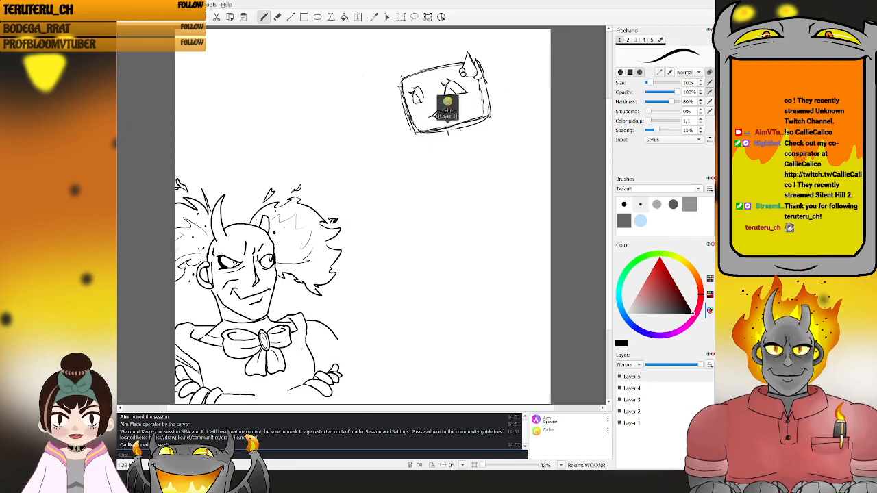
- Outline the outer edge of the right arm and draw the lower chest line between the crossed arms
mouse_move(334, 339)
left_mouse_down()
mouse_move(315, 360)
mouse_move(349, 371)
mouse_move(352, 409)
left_mouse_up()
key("ctrl+z")
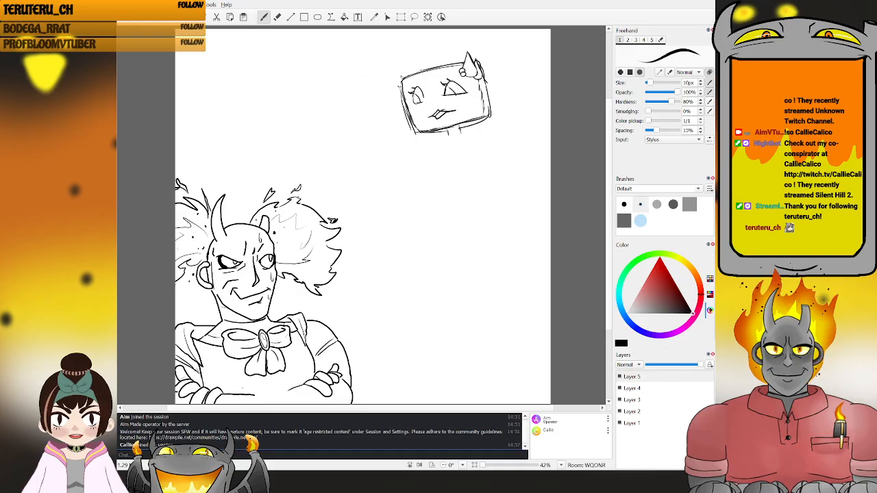
left_click_drag(276, 391, 288, 390)
key("ctrl+z")
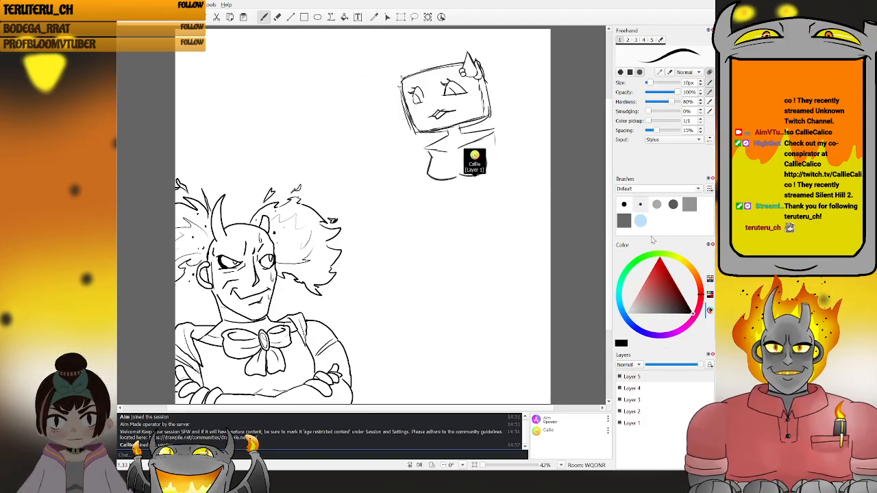
- Mix a bright orange drawing colour and try a flood fill below the character's right hair puff on Layer 4
left_click(693, 271)
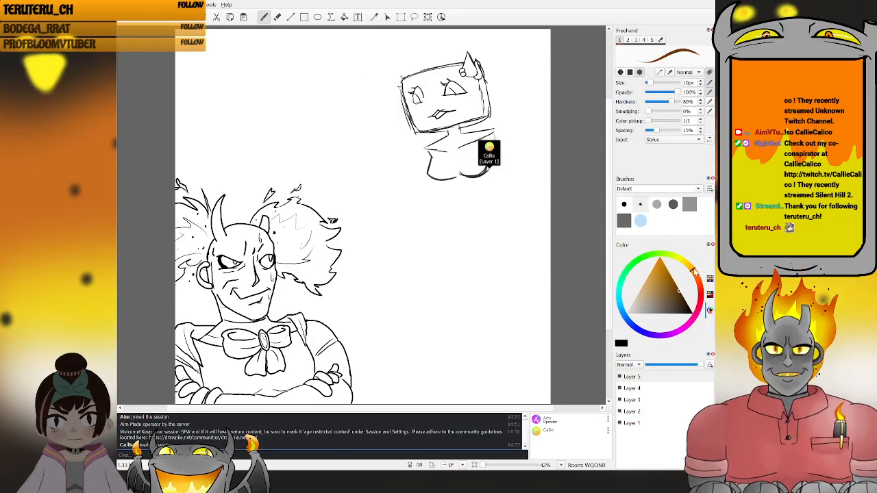
left_click(672, 288)
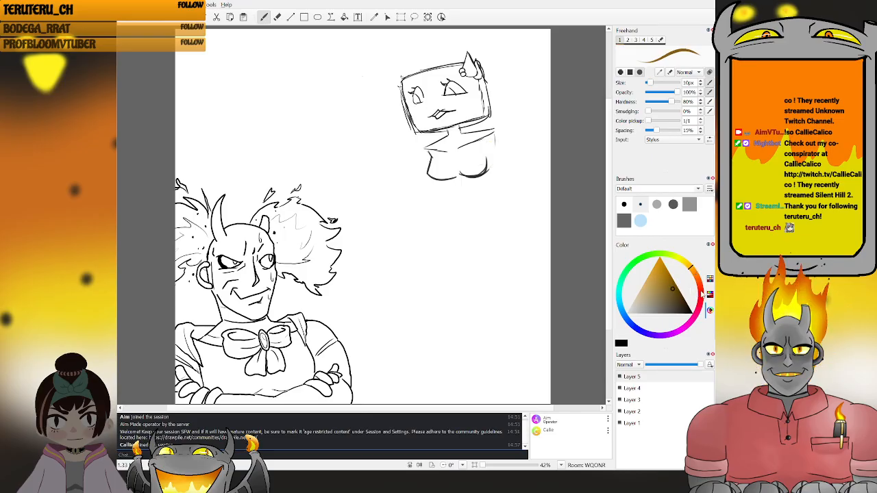
mouse_move(703, 293)
left_mouse_down()
mouse_move(697, 274)
mouse_move(659, 258)
left_mouse_up()
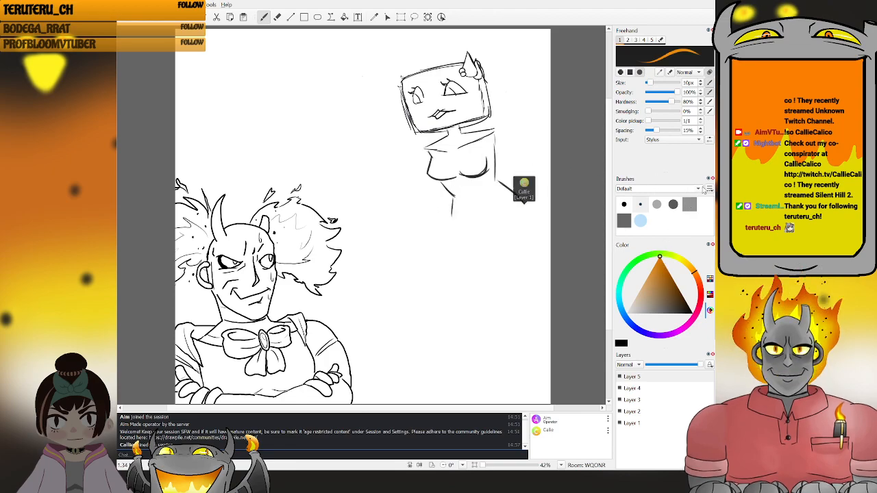
left_click(698, 282)
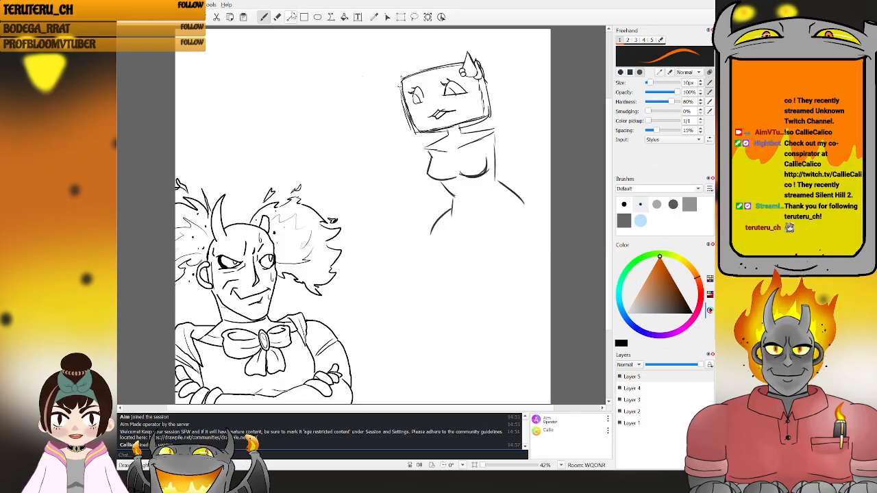
left_click(343, 17)
left_click(641, 389)
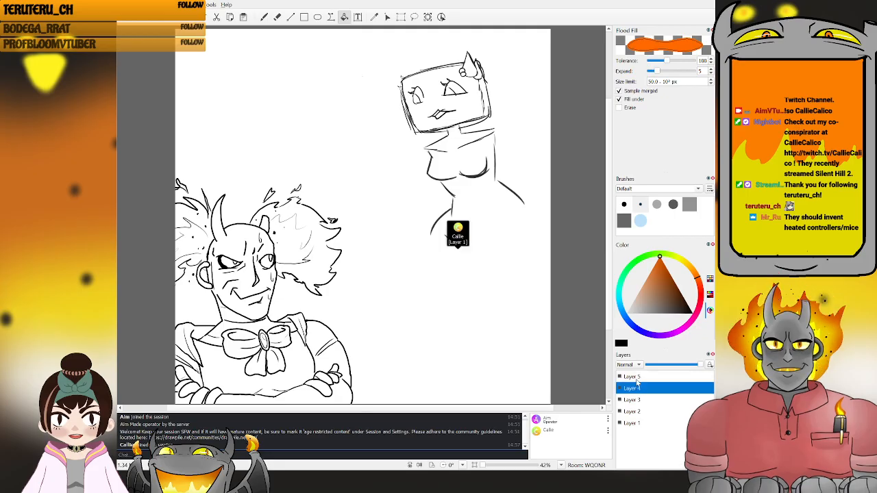
left_click(297, 314)
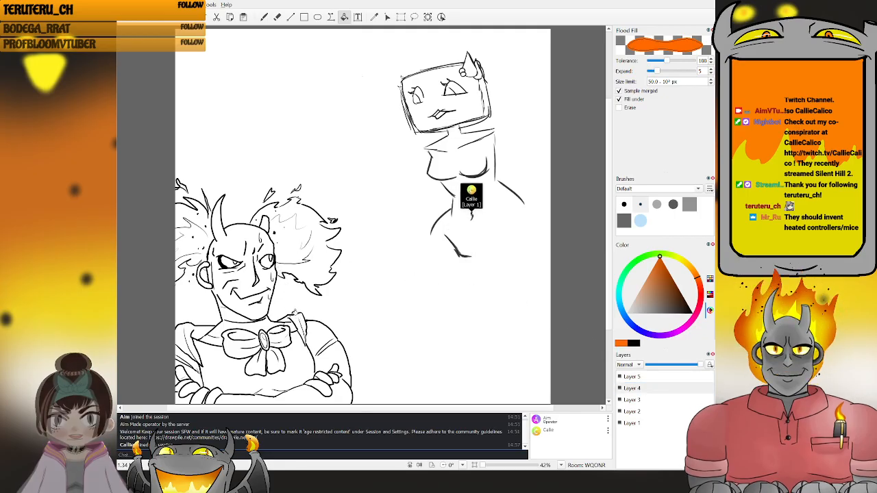
- Paint the outer flames of the right hair puff orange on Layer 4 with a 30 px freehand brush
key("b")
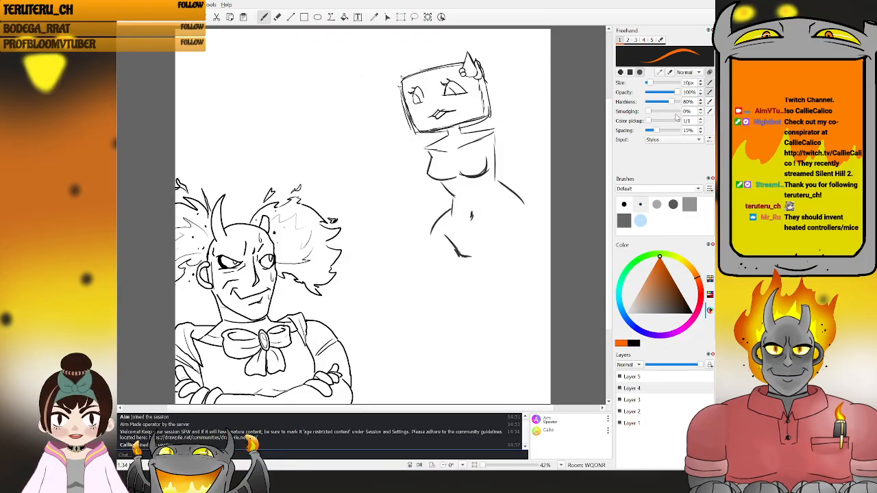
left_click(661, 84)
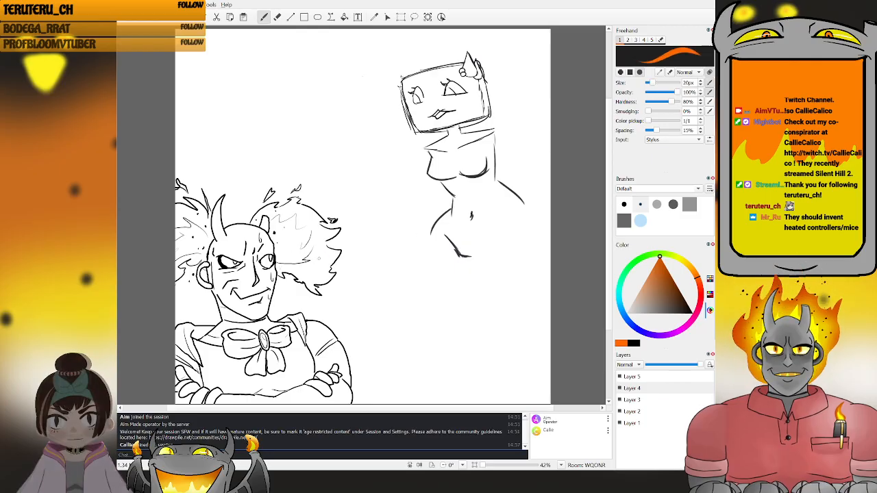
left_click(663, 83)
left_click_drag(310, 242, 314, 255)
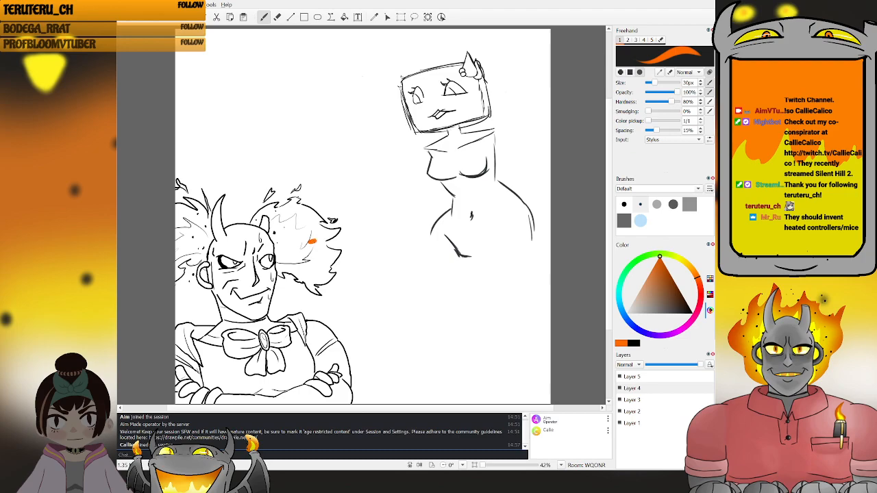
left_click_drag(310, 241, 318, 253)
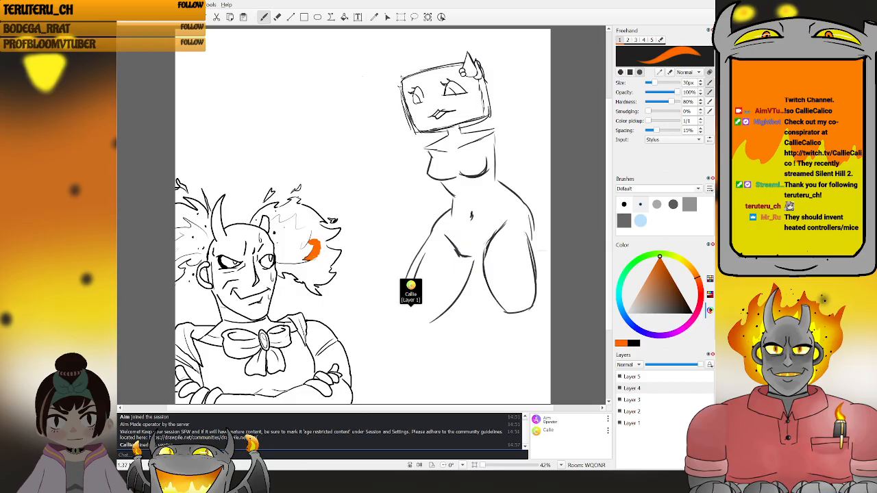
mouse_move(315, 249)
left_mouse_down()
mouse_move(316, 267)
mouse_move(291, 271)
left_mouse_up()
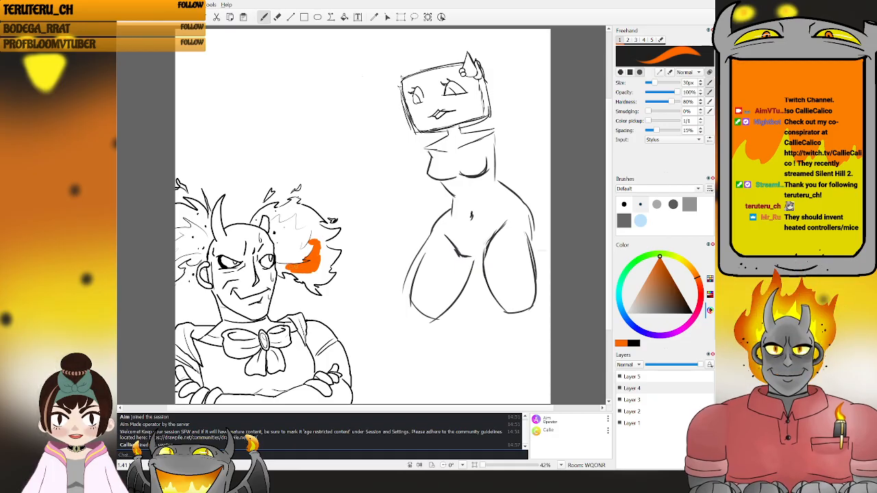
left_click_drag(291, 268, 280, 266)
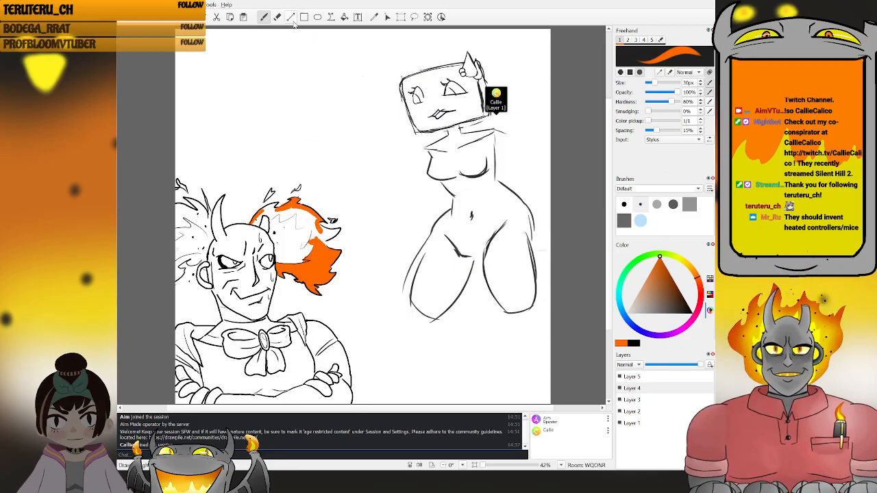
left_click(344, 16)
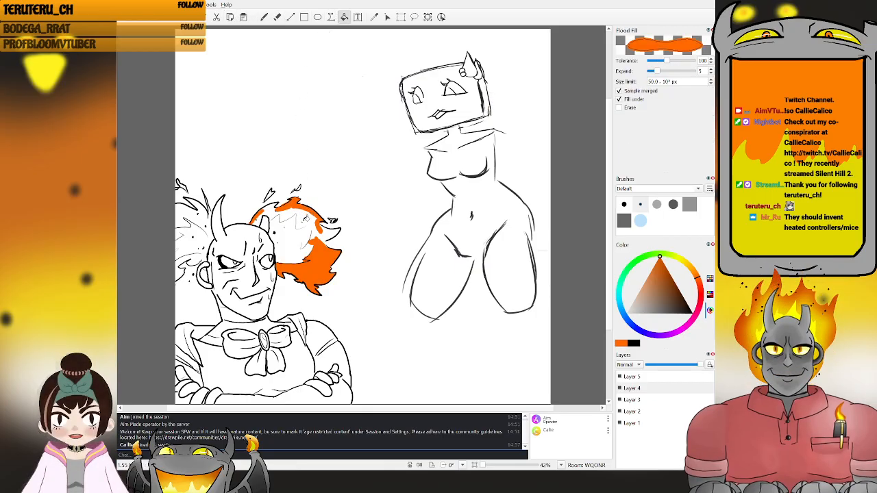
key("b")
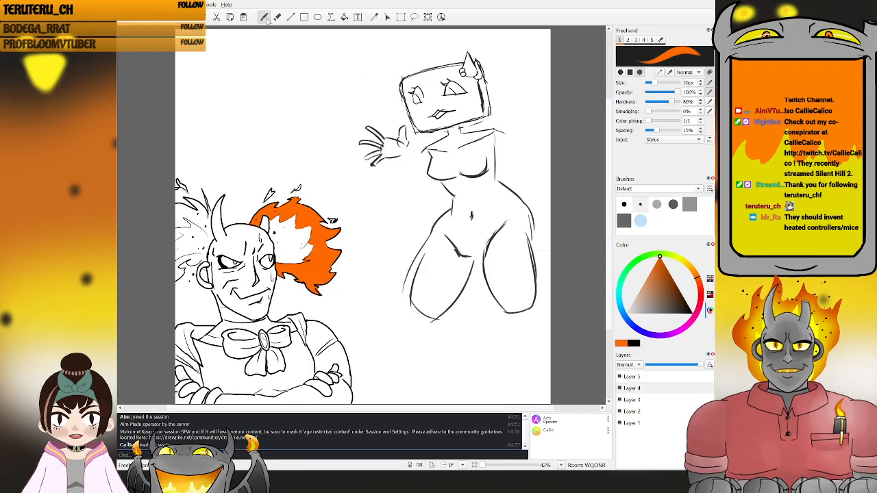
- Flood-fill the loose flame wisps above the right hair puff with orange on Layer 5
left_click(341, 19)
left_click(648, 378)
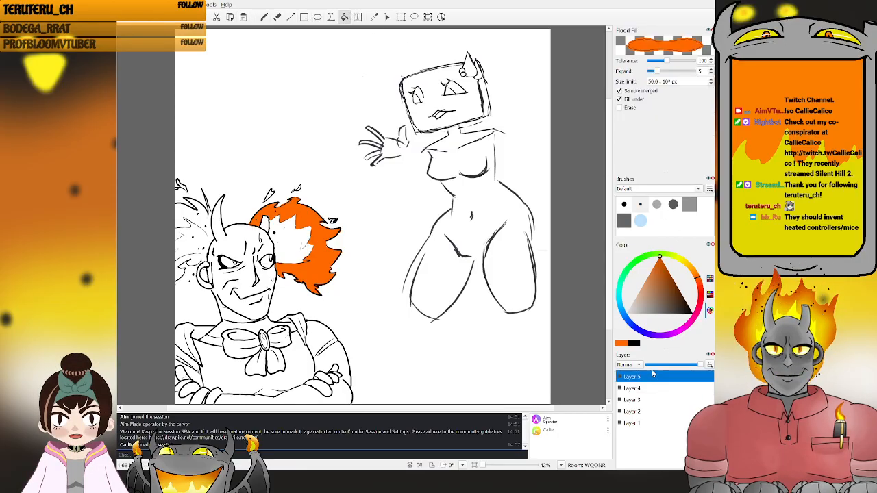
left_click(271, 194)
left_click(296, 187)
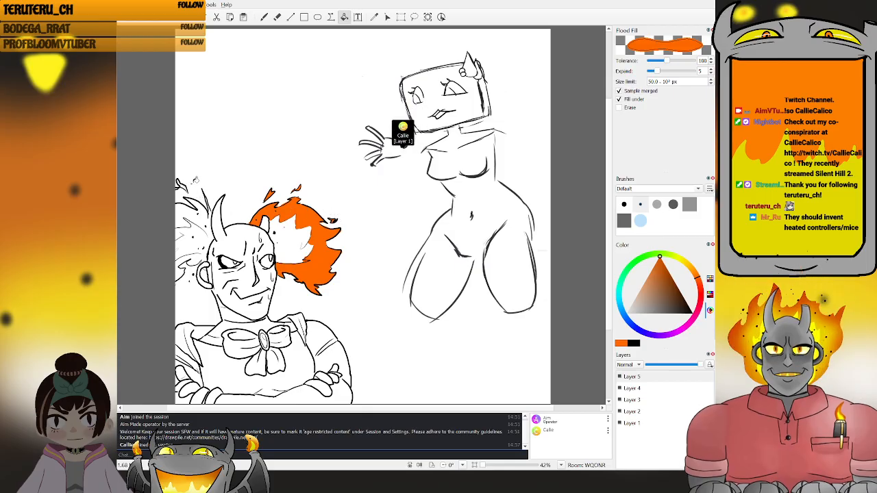
- Paint the left hair puff's flames orange on Layer 4, undoing the trial erasure and resampling the orange to continue
key("b")
left_click(630, 388)
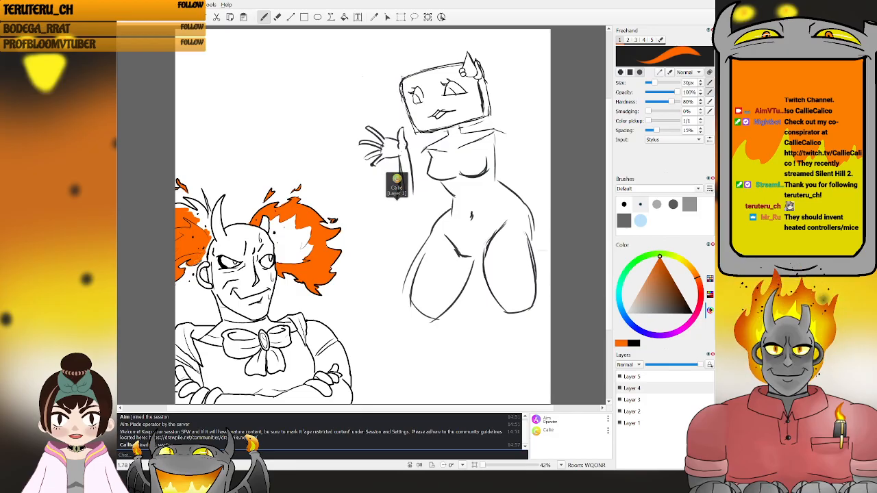
key("e")
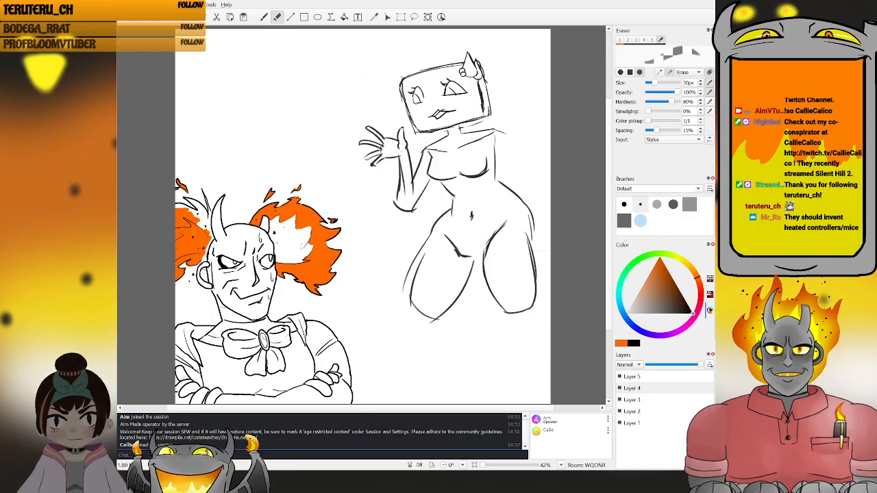
left_click_drag(201, 234, 203, 240)
key("ctrl+z")
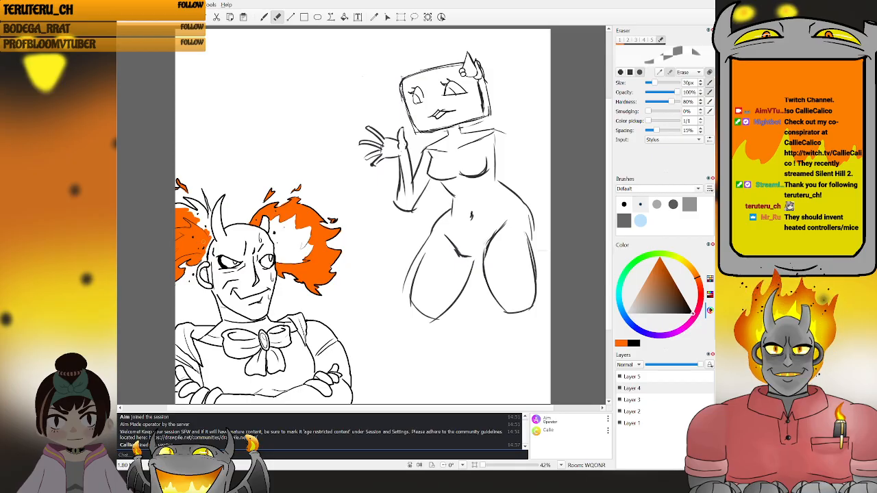
key("i")
left_click(205, 238)
key("b")
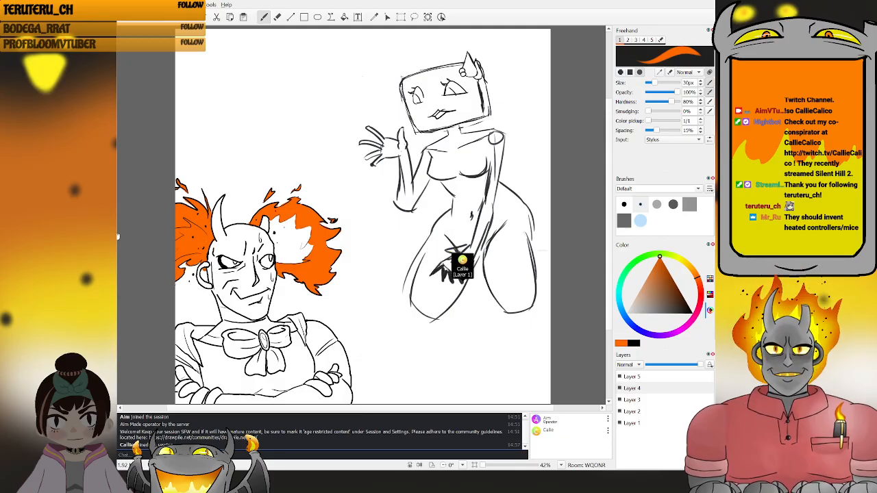
- Choose a bright yellow and paint the inner flames of both hair puffs with the 30 px brush
left_click(680, 262)
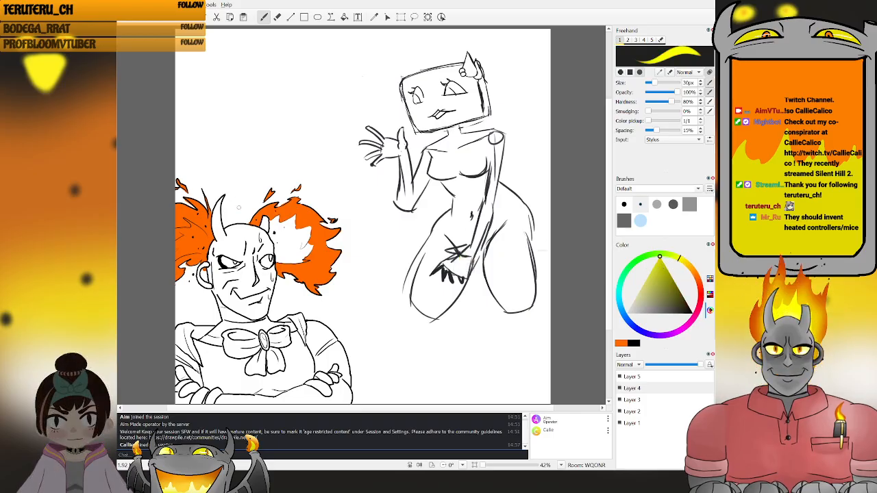
left_click_drag(285, 246, 288, 252)
key("ctrl+z")
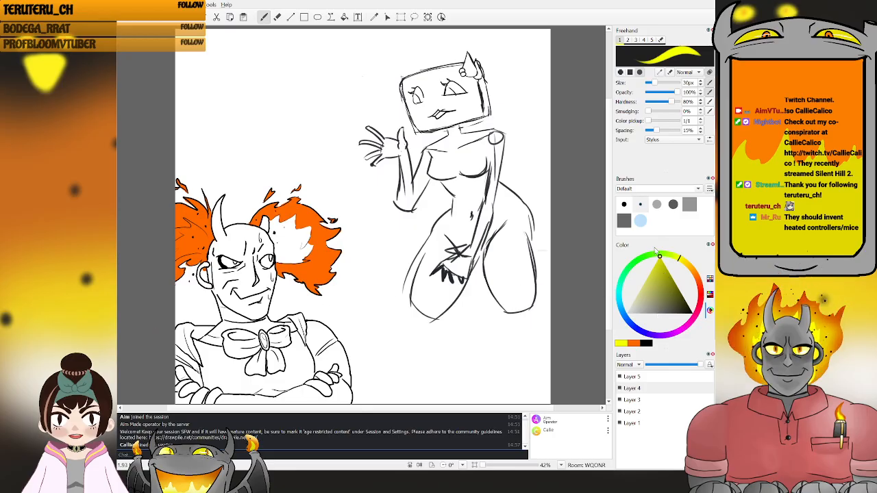
mouse_move(304, 242)
left_mouse_down()
mouse_move(276, 240)
mouse_move(275, 220)
left_mouse_up()
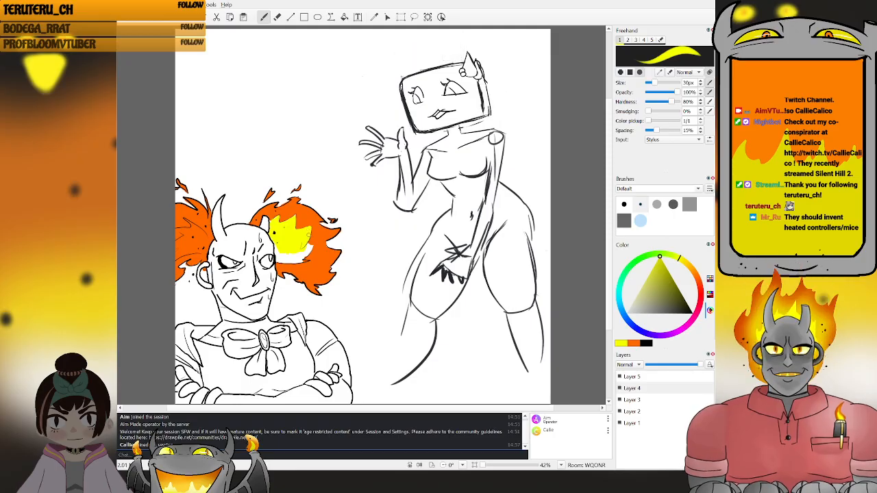
left_click_drag(300, 246, 307, 250)
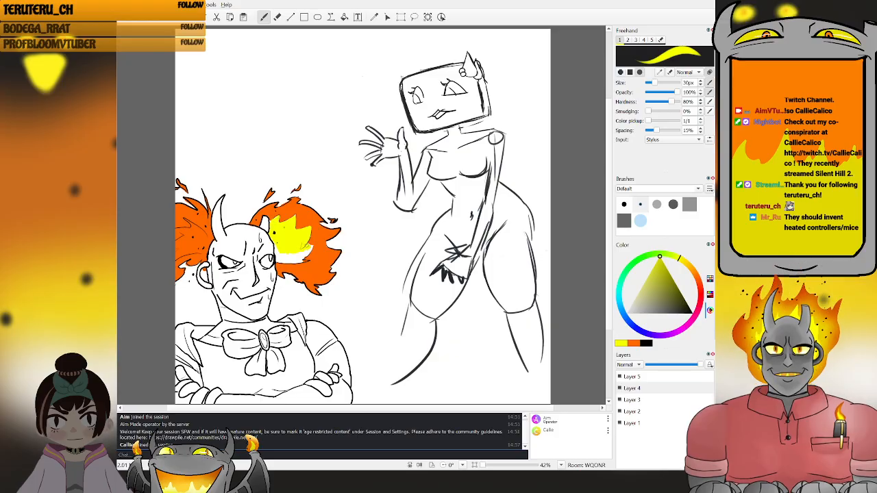
left_click_drag(305, 249, 311, 245)
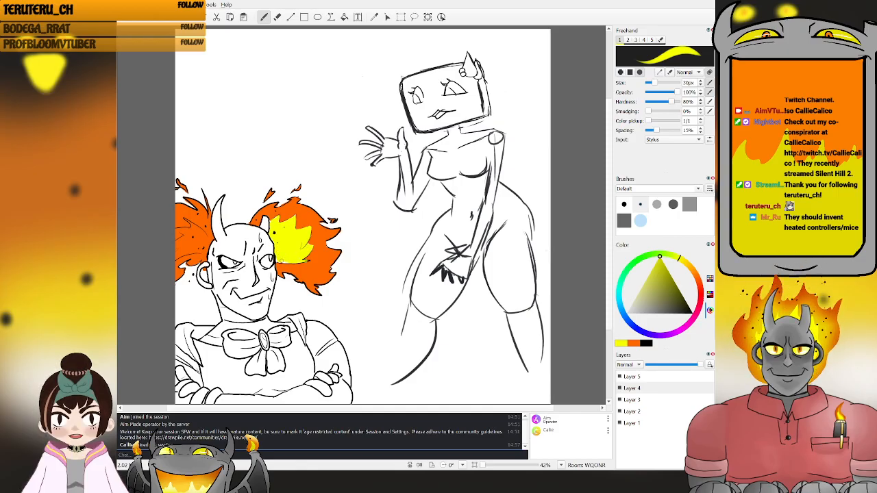
mouse_move(186, 240)
left_mouse_down()
mouse_move(199, 235)
mouse_move(177, 248)
mouse_move(202, 247)
left_mouse_up()
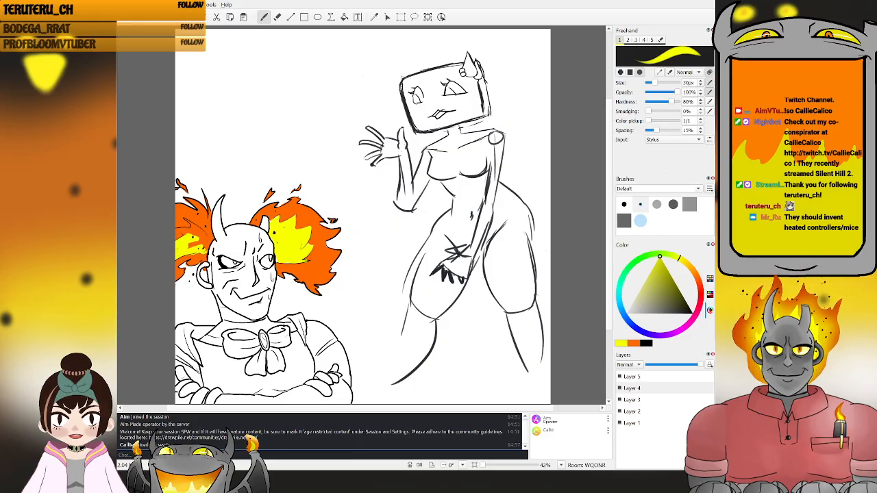
left_click_drag(203, 240, 192, 244)
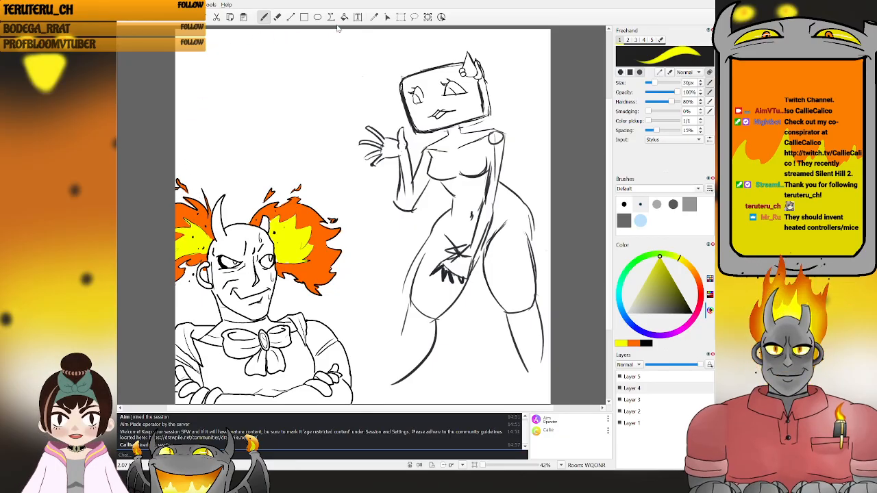
- Flood-fill both of the demon's eyes with yellow on Layer 5
key("f")
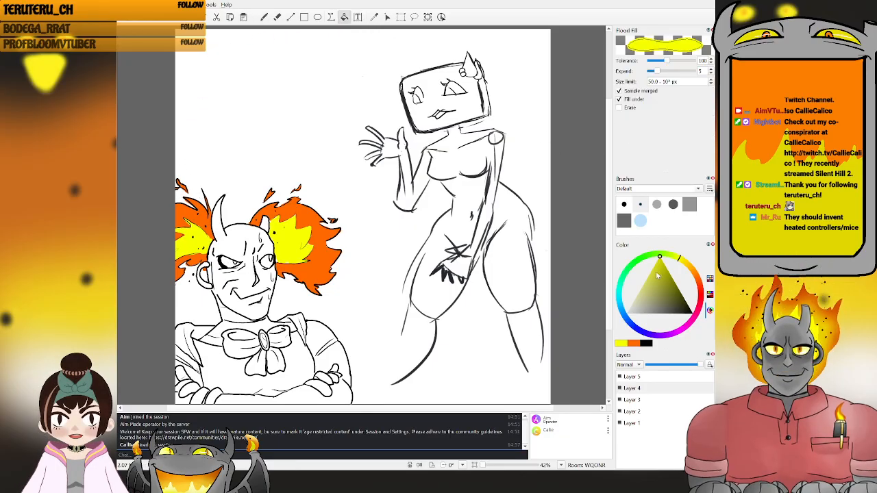
left_click(636, 377)
left_click(266, 261)
left_click(231, 262)
key("i")
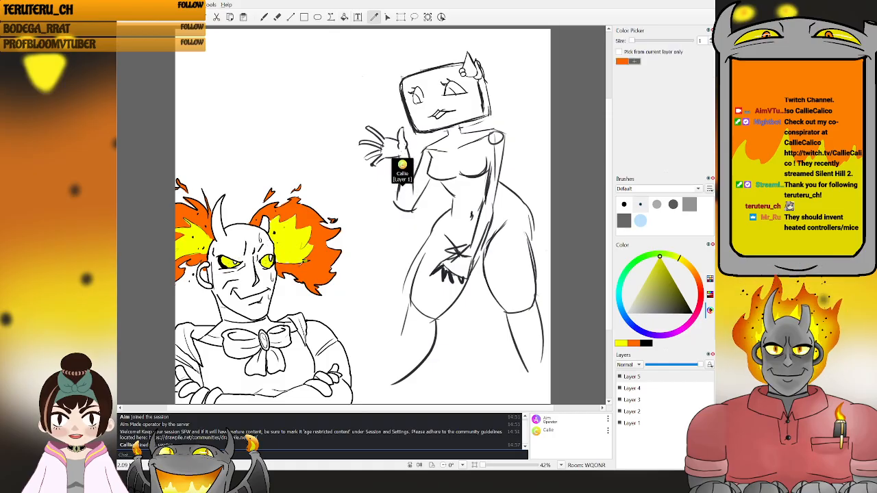
left_click(305, 261)
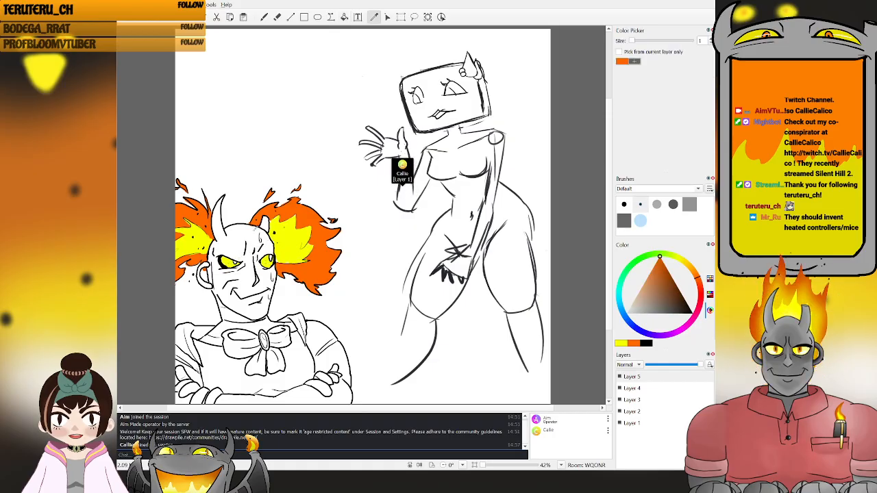
left_click(344, 16)
left_click(237, 259)
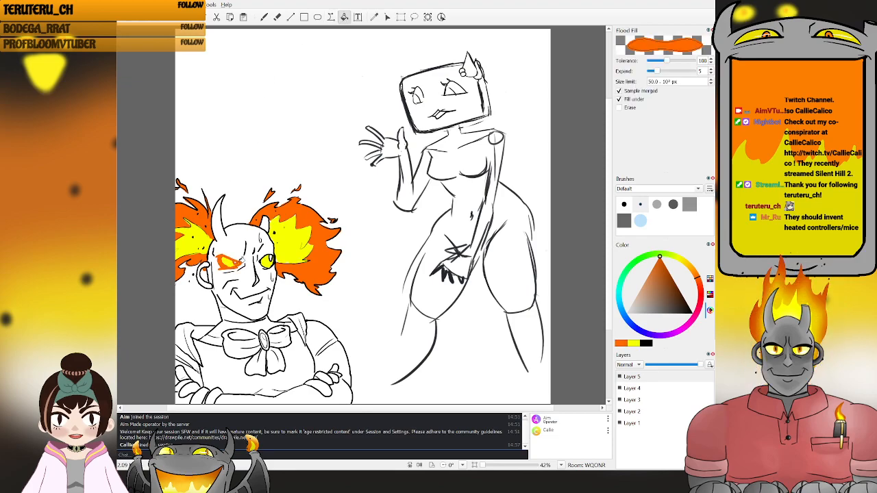
key("ctrl+z")
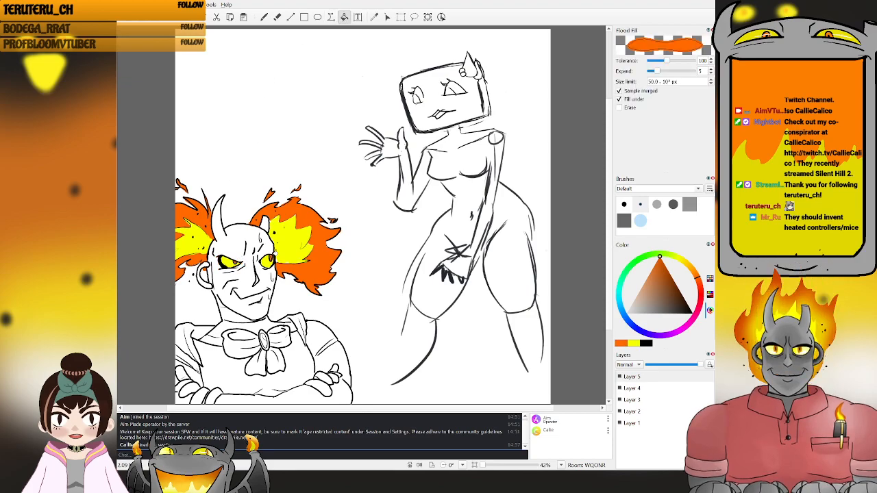
- Resample the yellow from the right hair puff and touch up the inner flames on Layer 4 with the 30 px brush
key("i")
left_click(299, 247)
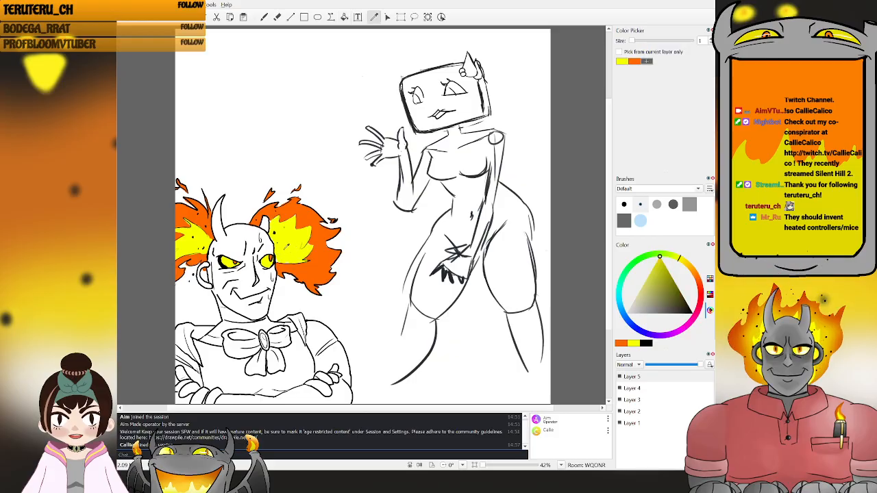
key("b")
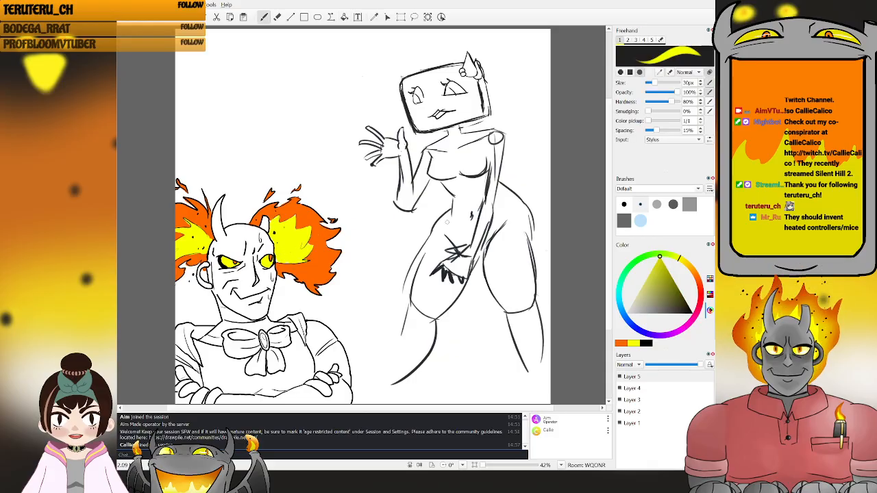
left_click(631, 388)
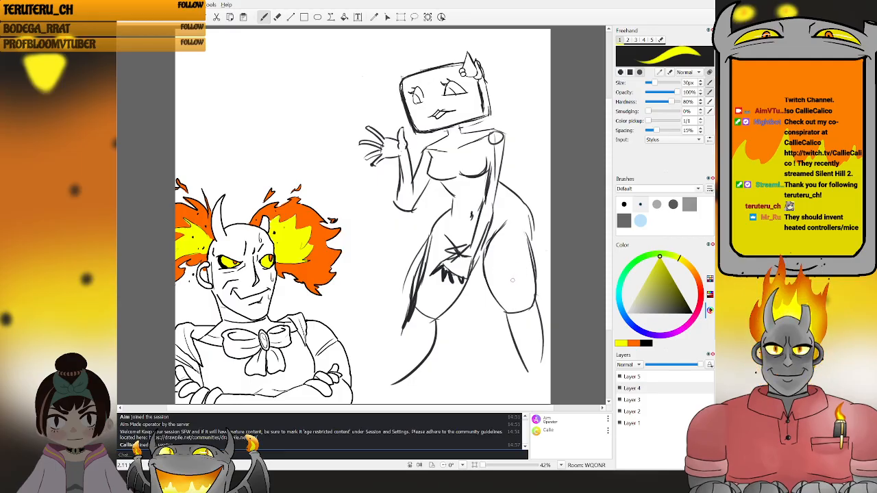
- Choose a bright red and flood-fill the collar flap on the image's left side of the demon's neck on Layer 4
left_click(703, 297)
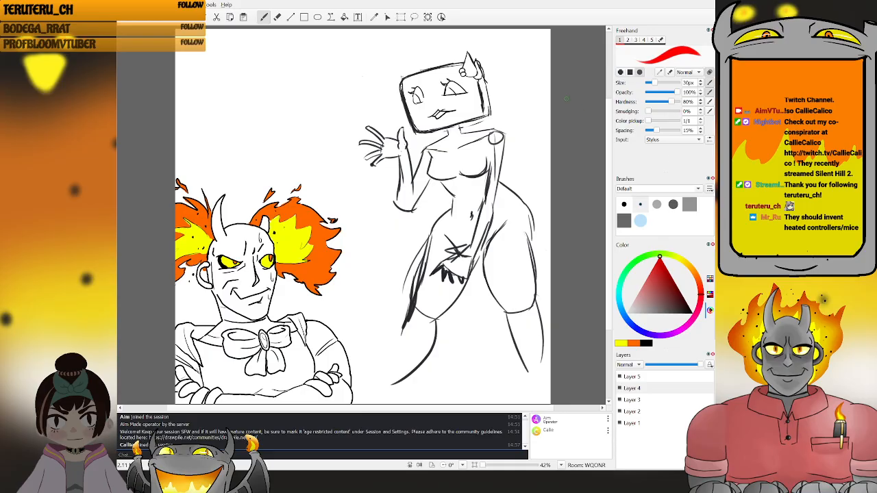
left_click(343, 17)
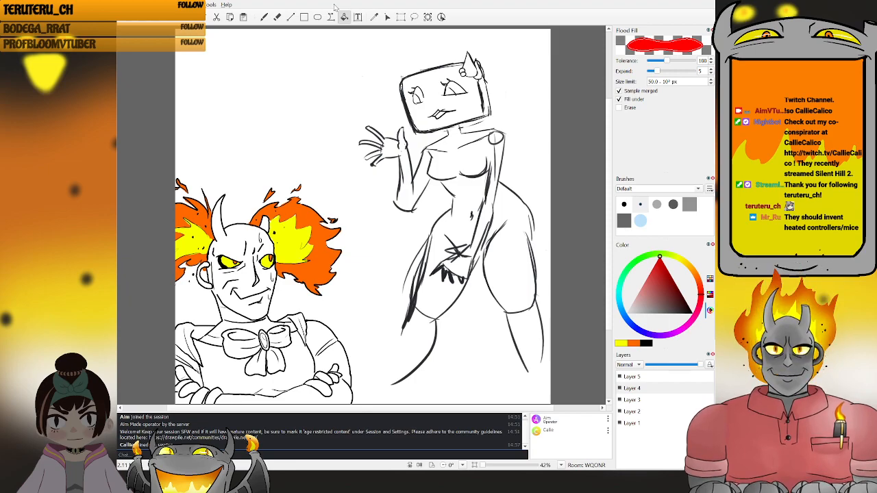
left_click(660, 378)
left_click(664, 389)
left_click(189, 330)
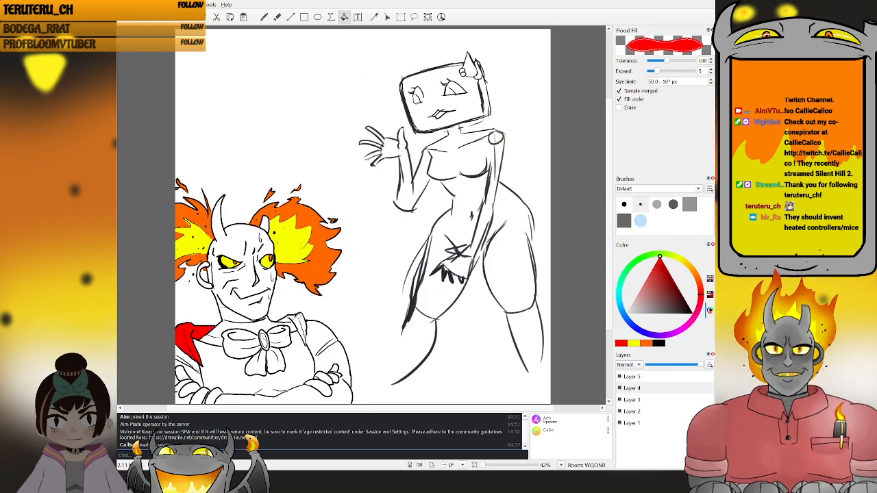
- Close the outline gaps of the opposite collar flap with small red brush strokes and flood-fill the flap red
key("b")
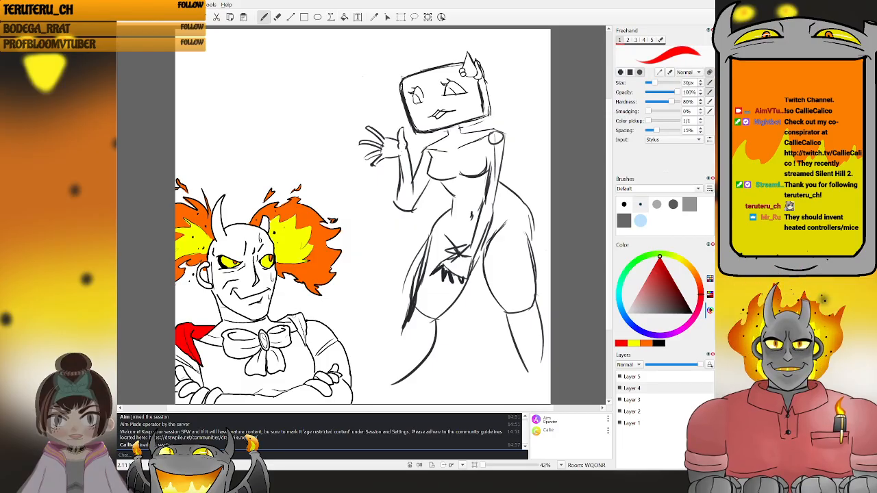
left_click_drag(289, 322, 298, 317)
key("ctrl+z")
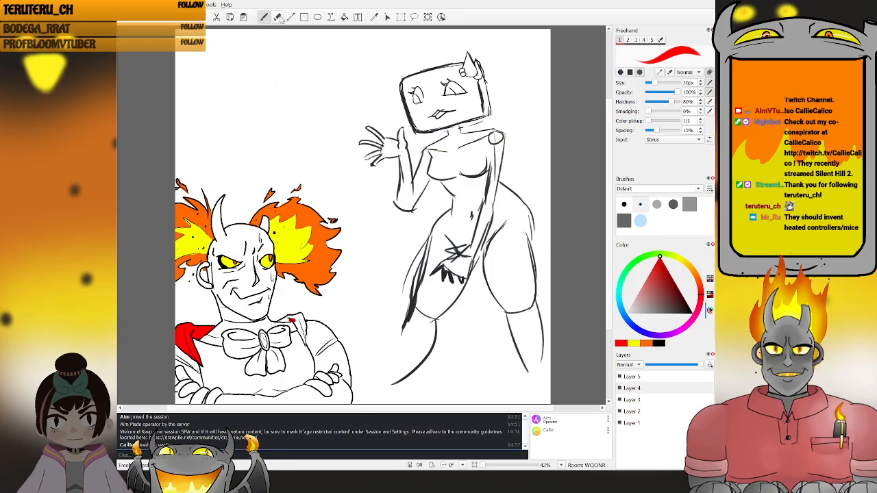
left_click(344, 17)
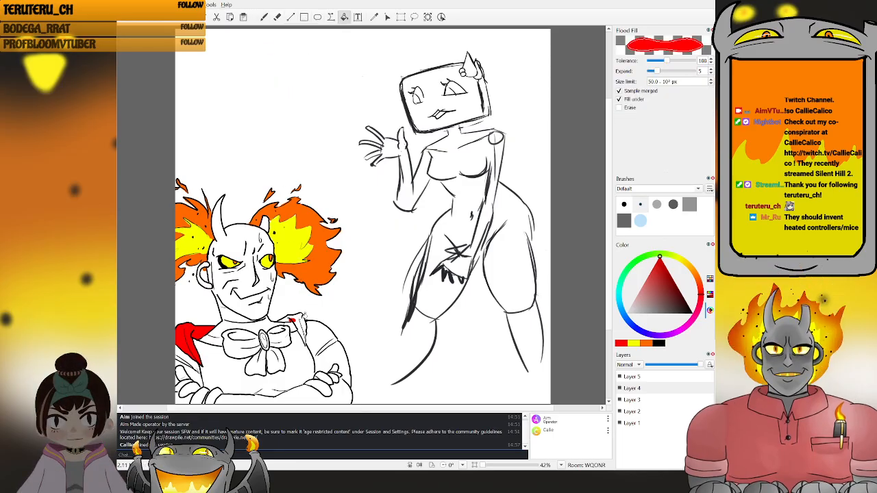
key("b")
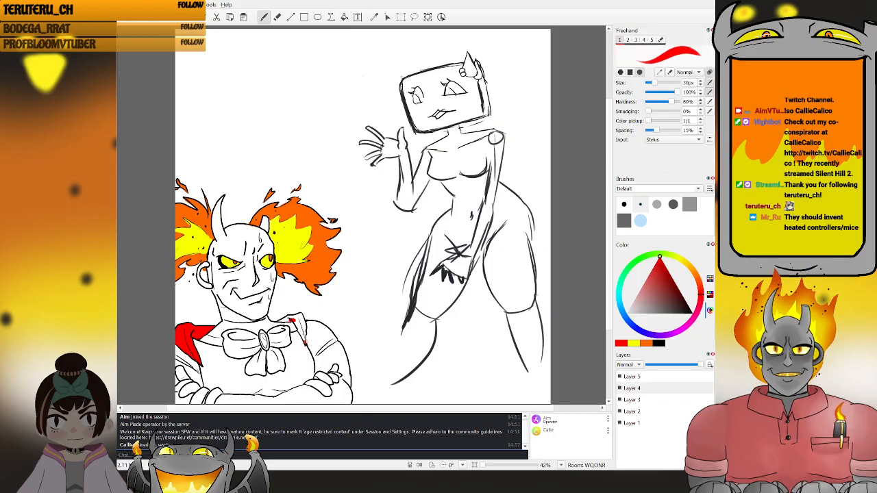
left_click_drag(305, 346, 303, 335)
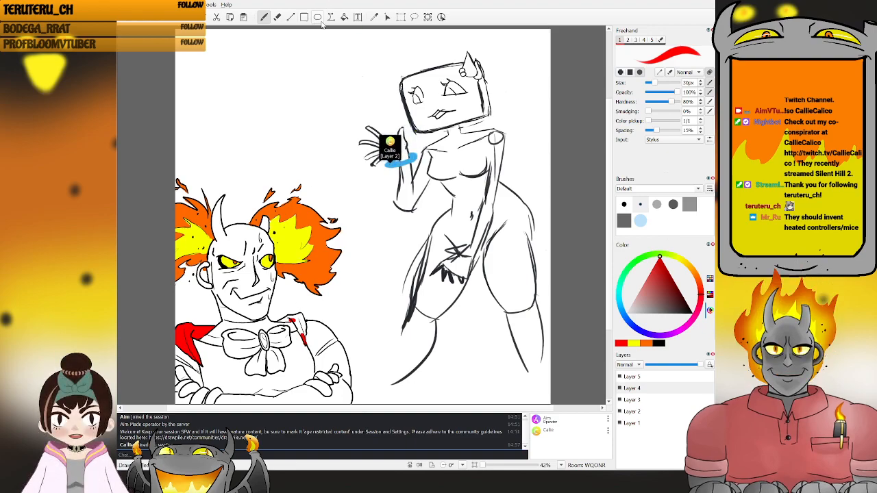
left_click(344, 17)
left_click(304, 313)
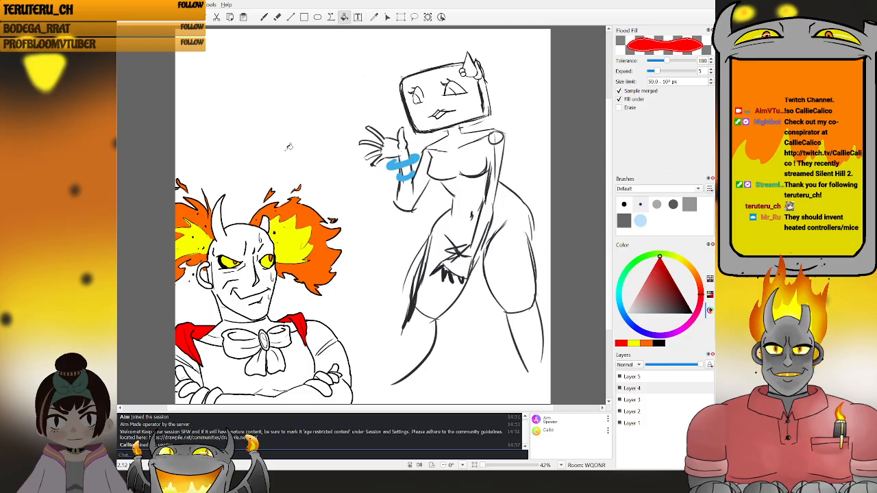
- Flood-fill the demon's bow tie loops and tails with red on Layer 5, leaving the centre brooch white
key("b")
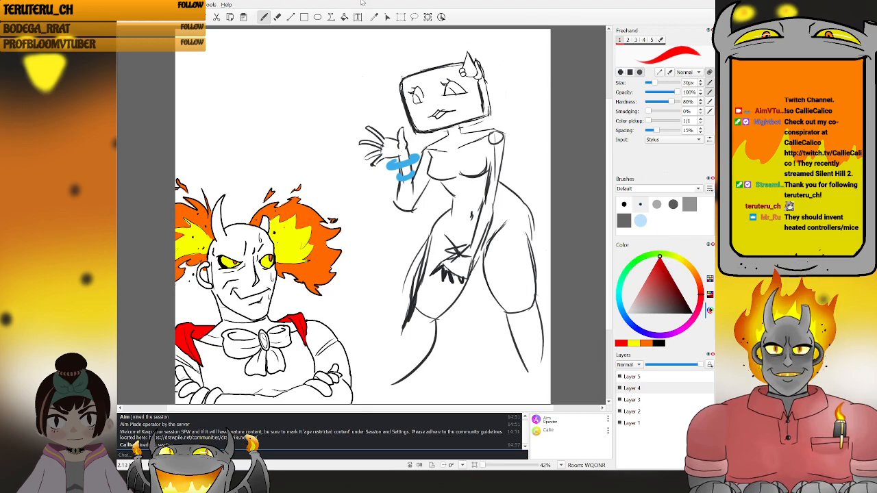
left_click(343, 17)
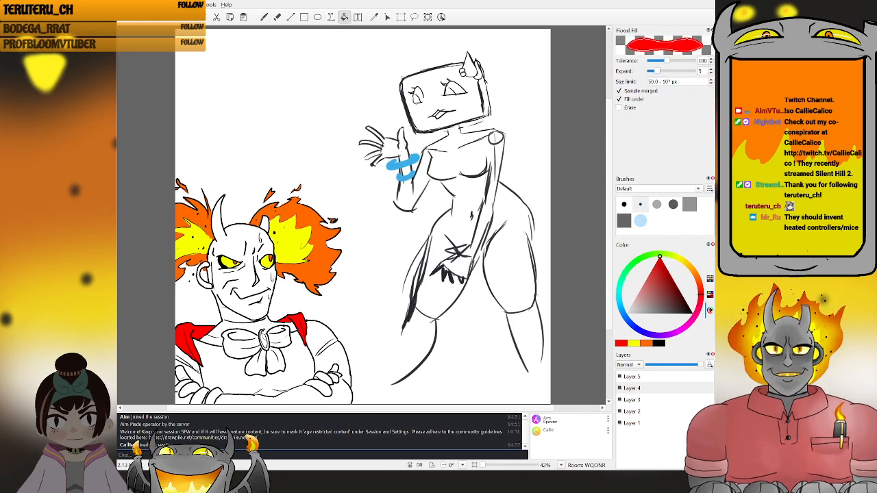
left_click(627, 376)
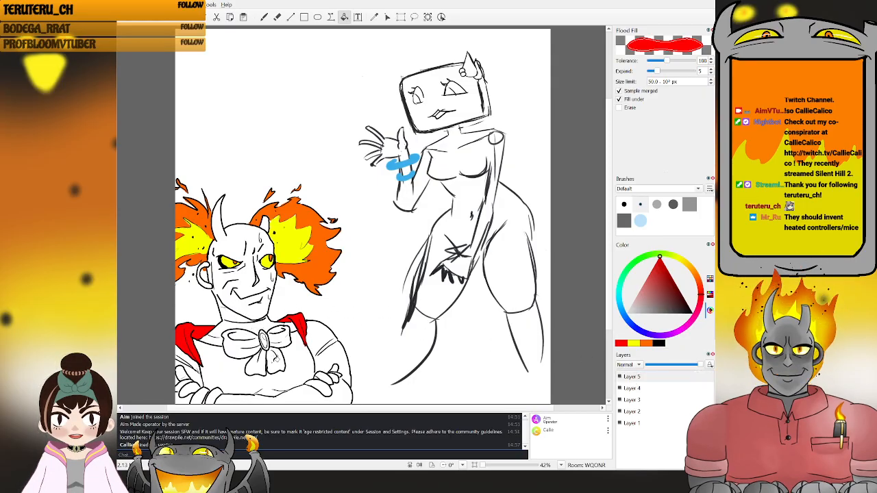
left_click(275, 358)
left_click(285, 334)
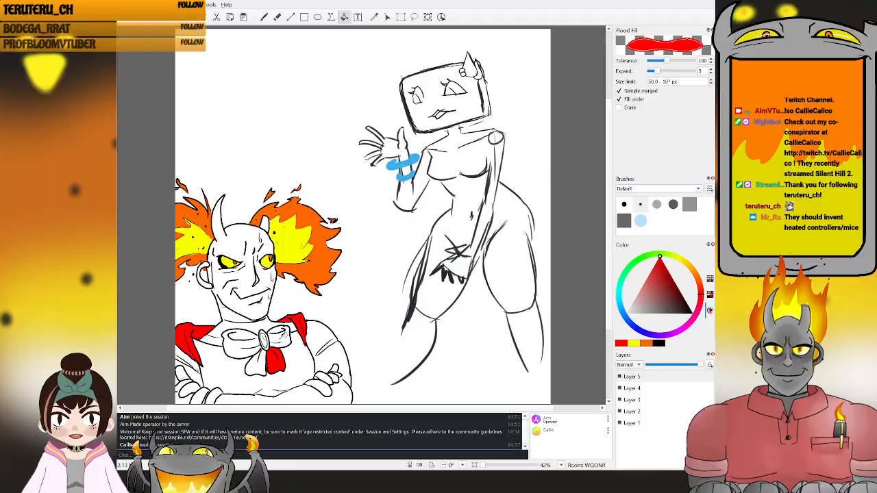
left_click(639, 388)
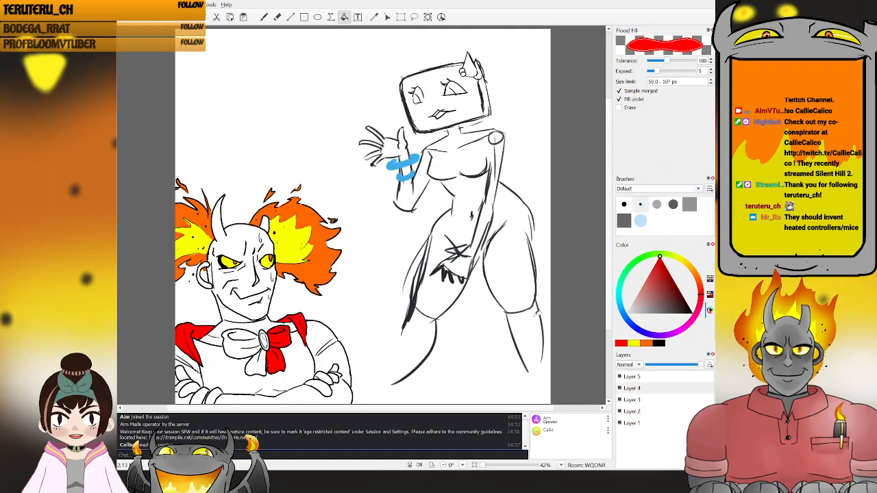
key("b")
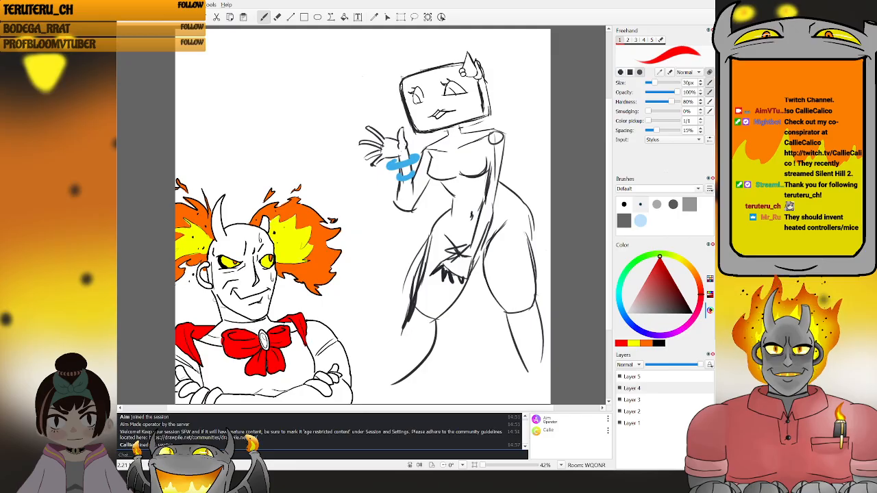
- Try flood-filling the demon's arm and hand on the image's left side with mid grey on Layer 5 and undo the fills
key("e")
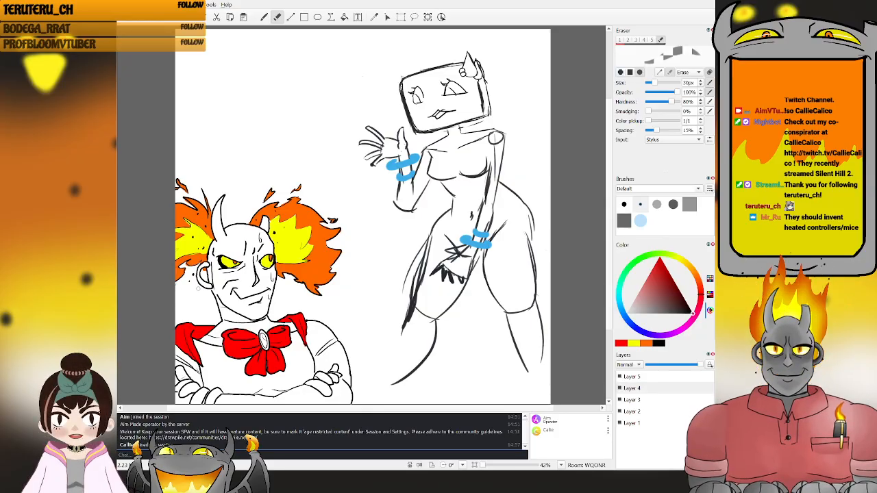
left_click(655, 313)
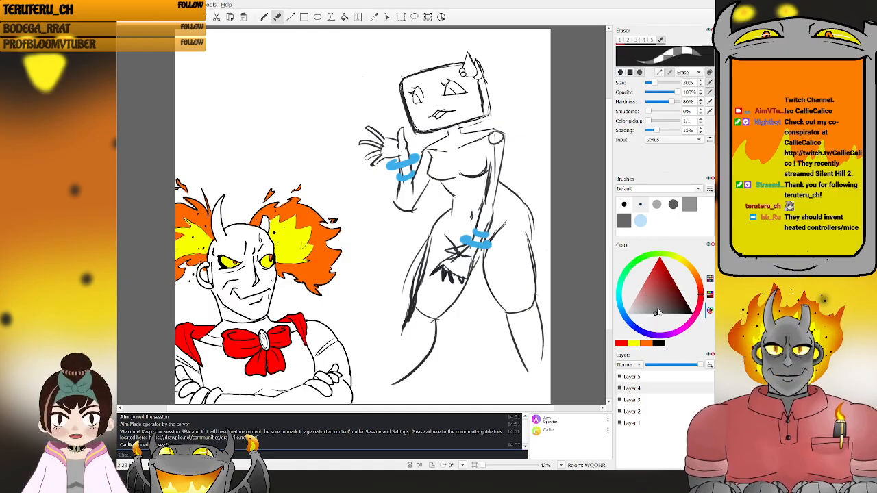
left_click(644, 311)
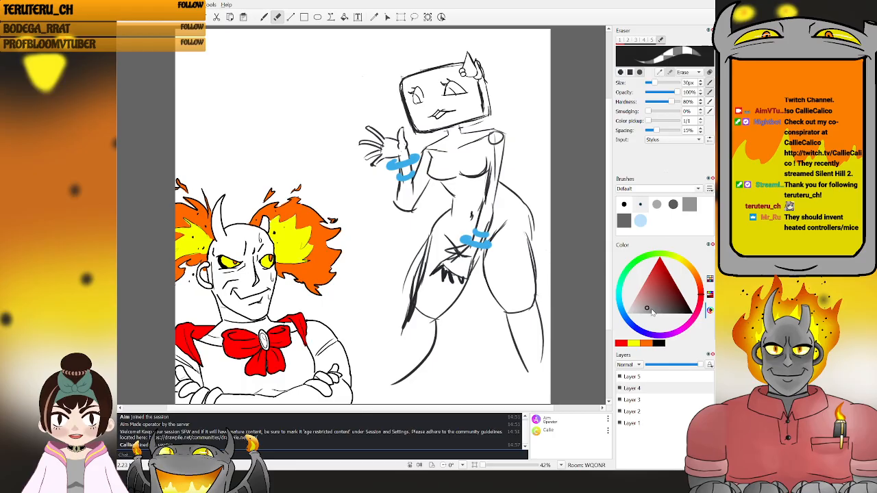
left_click(656, 313)
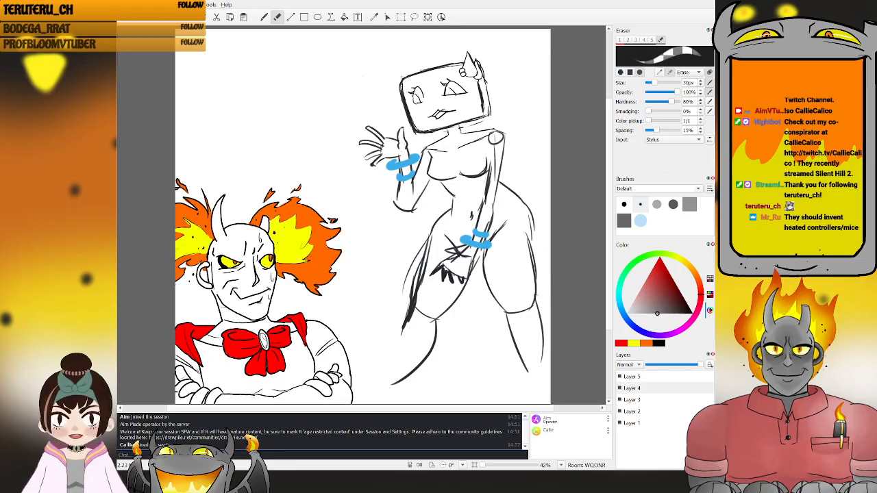
left_click(343, 17)
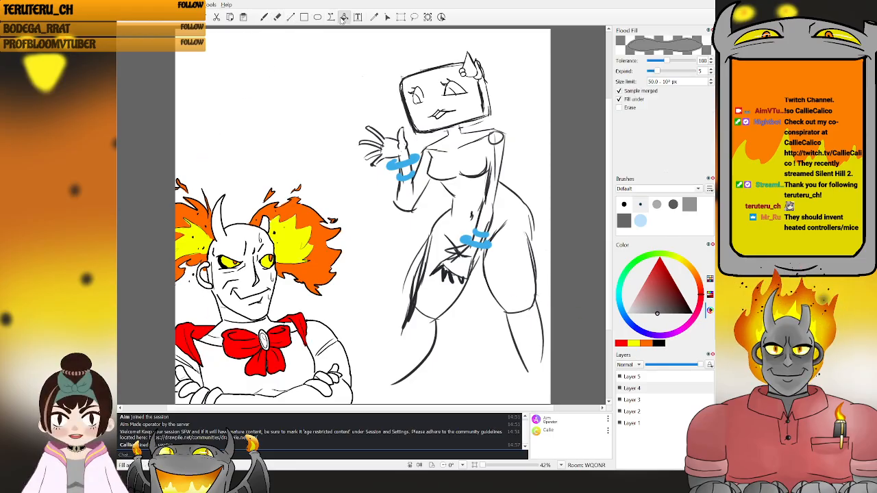
left_click(654, 377)
left_click(182, 370)
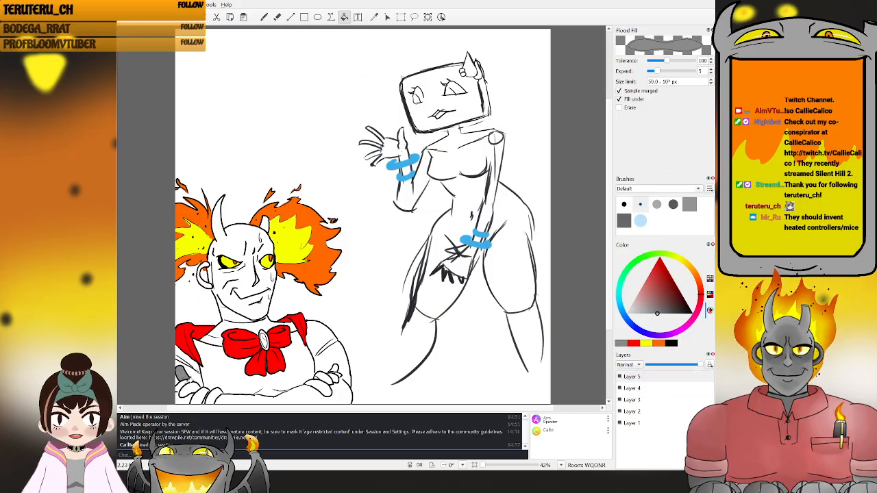
left_click(201, 385)
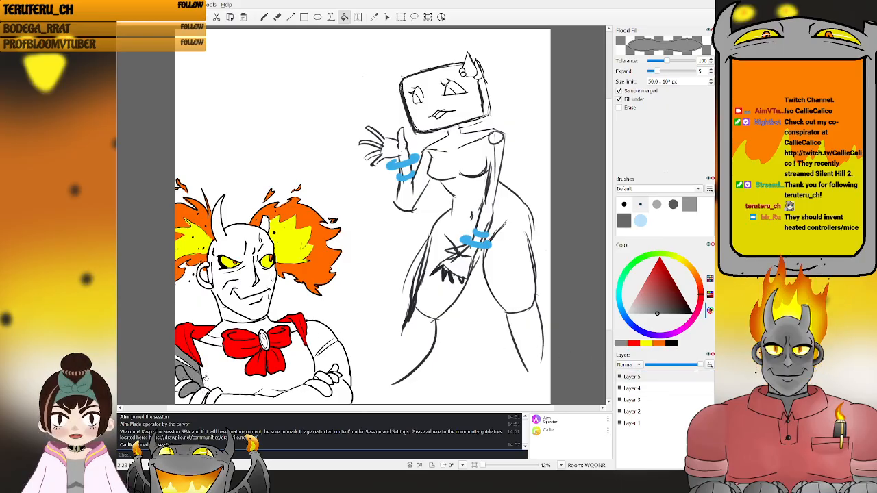
key("ctrl+z")
key("ctrl+z")
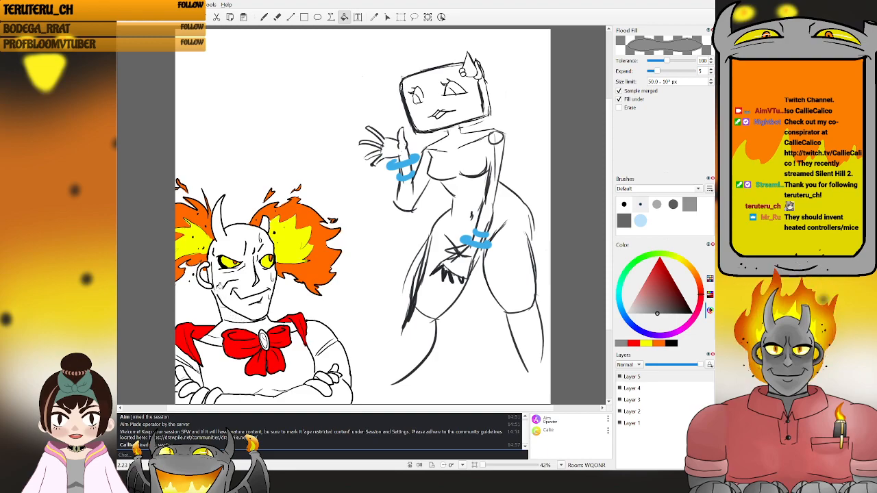
- Choose a dark grey and flood-fill the demon's ear with it on Layer 5
key("b")
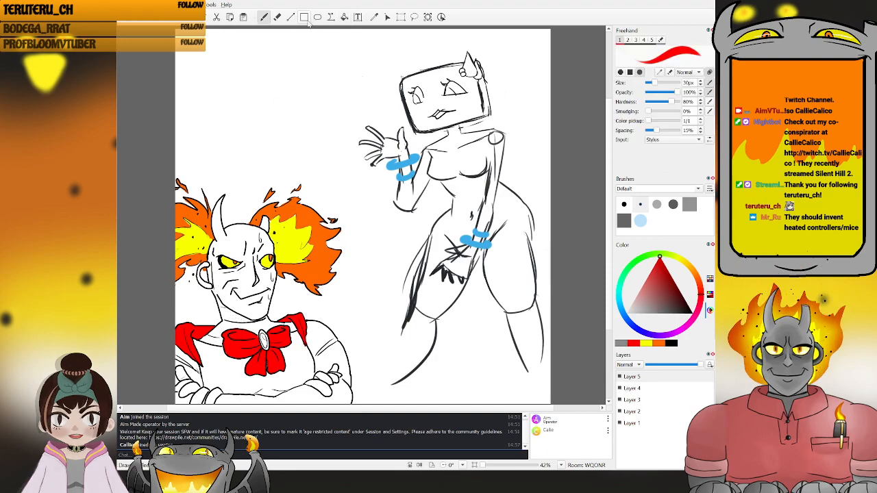
key("f")
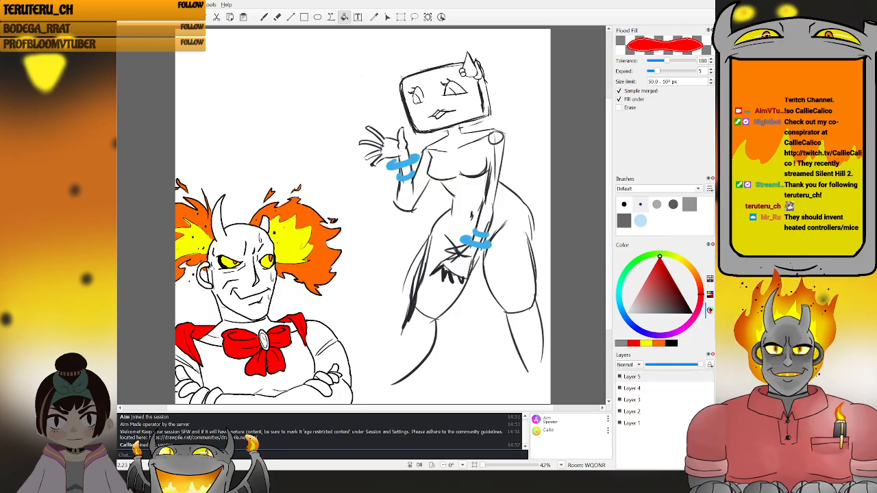
left_click(203, 276)
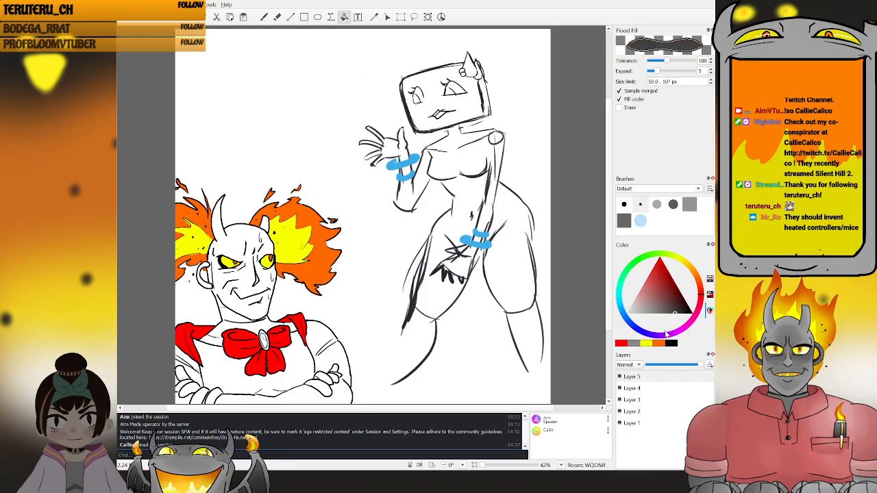
left_click_drag(667, 334, 668, 331)
left_click(207, 264)
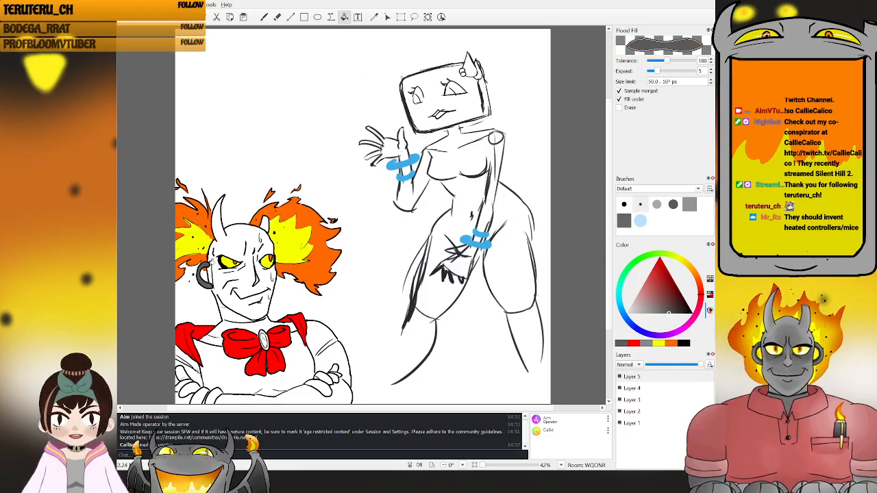
- Touch up the jaw line near the ear with the 30 px brush and flood-fill the demon's neck dark grey
key("b")
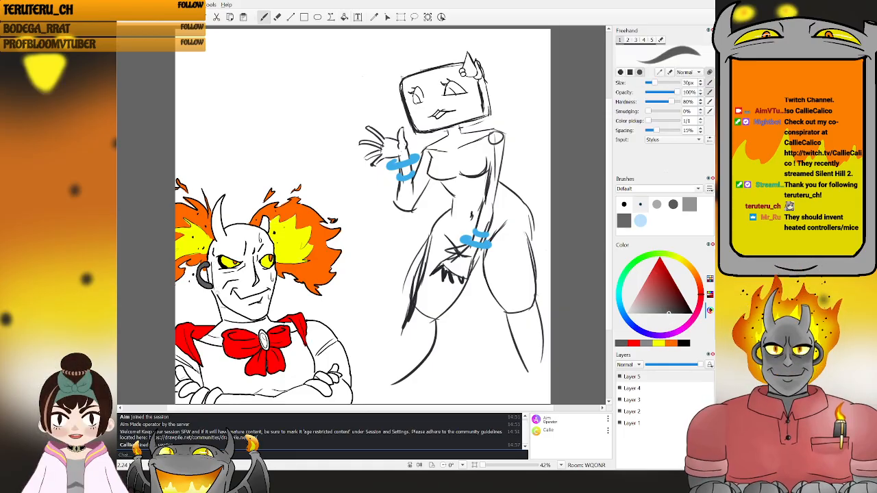
left_click_drag(214, 292, 218, 287)
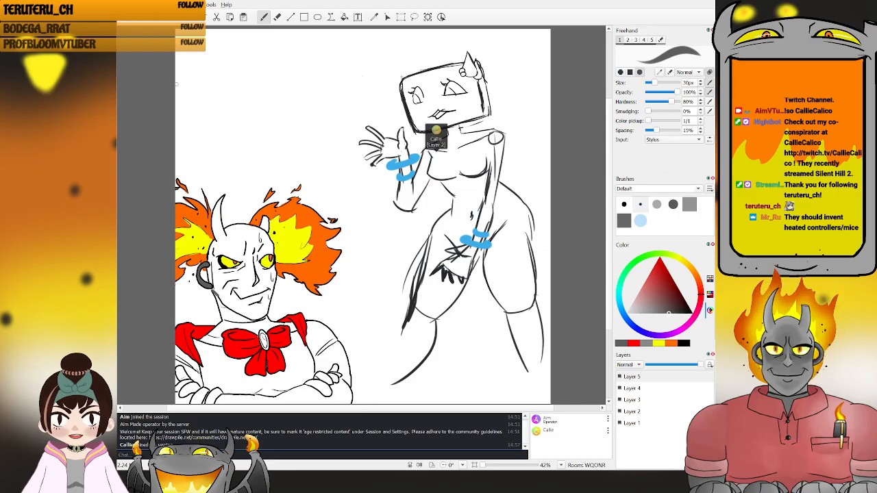
left_click(344, 17)
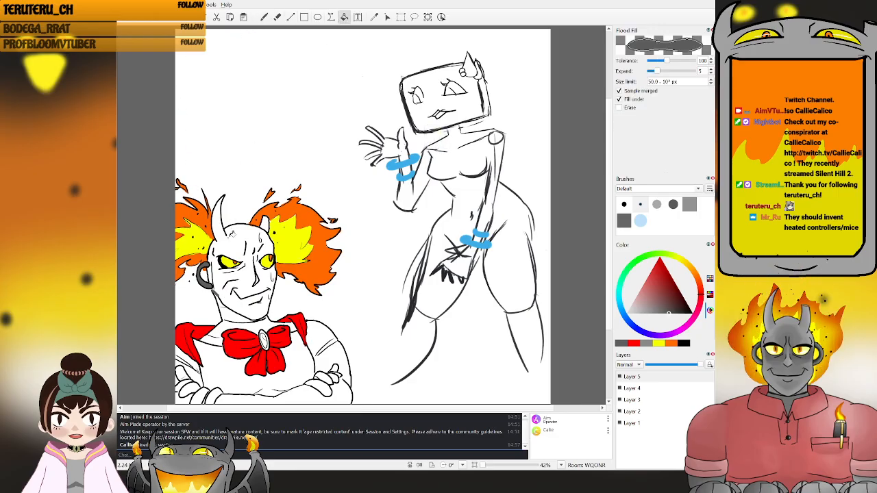
left_click(236, 305)
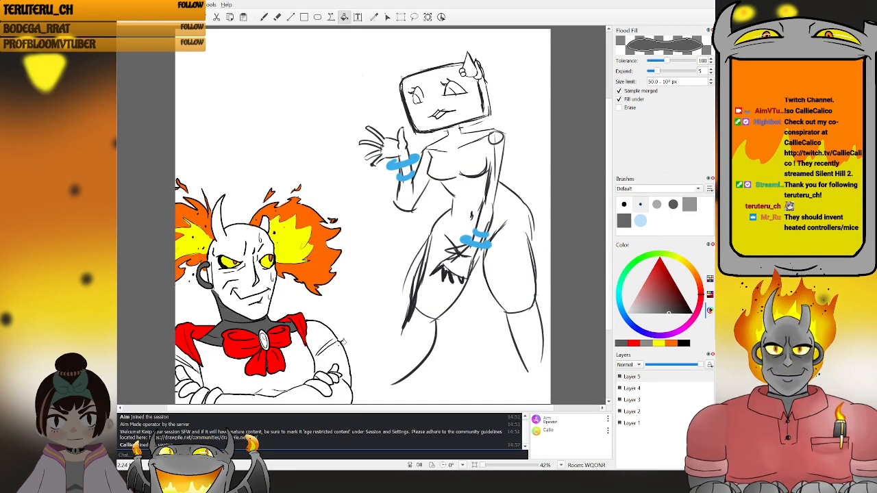
key("b")
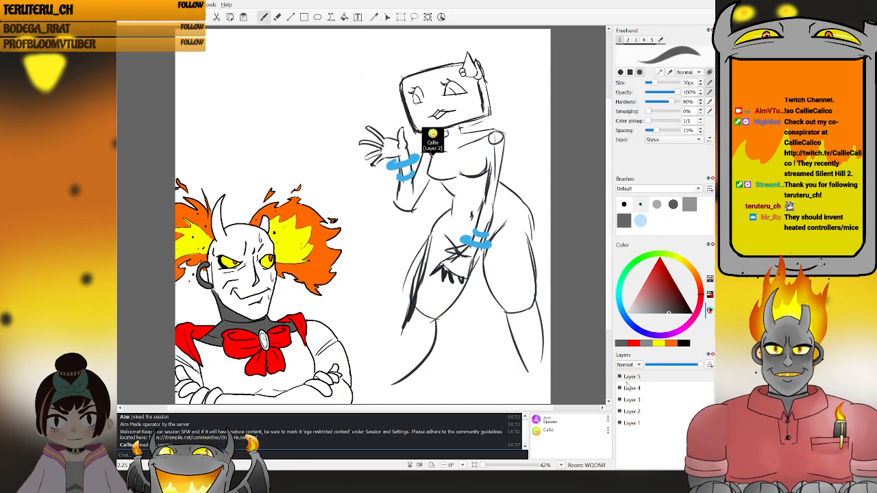
- Paint a dark grey band across the demon's upper arm on Layer 4 with the 30 px brush
left_click(627, 388)
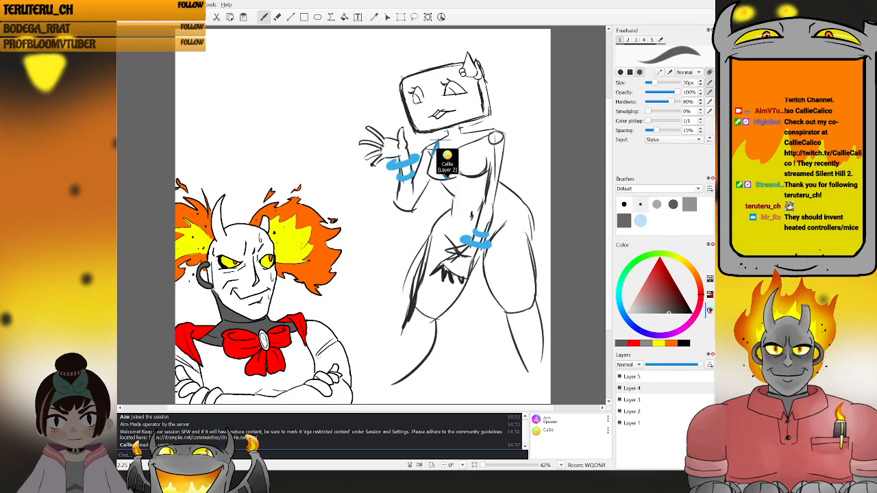
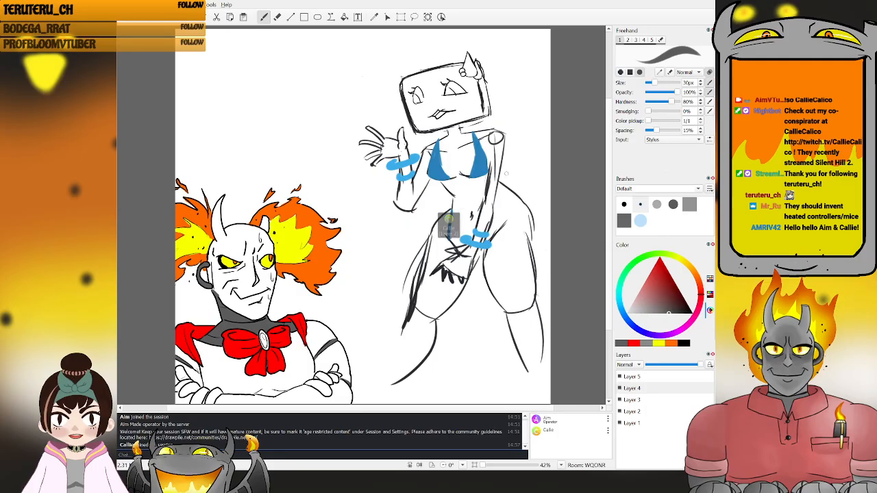
- Choose a mid grey and try flood-filling the demon's face with it on Layer 5
left_click(657, 313)
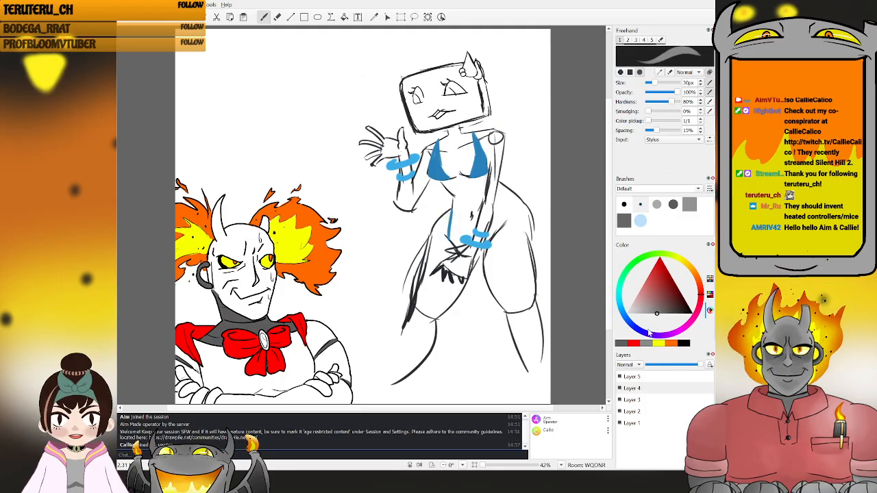
left_click_drag(651, 310, 647, 329)
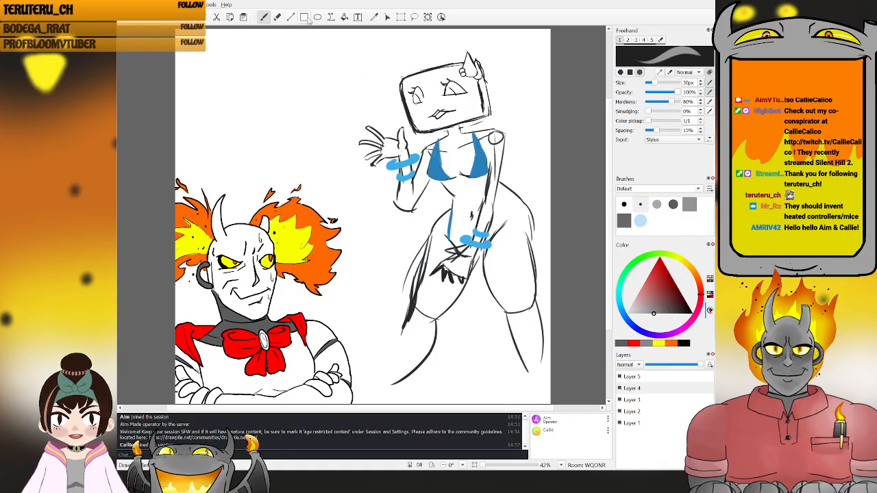
left_click(344, 17)
left_click(654, 378)
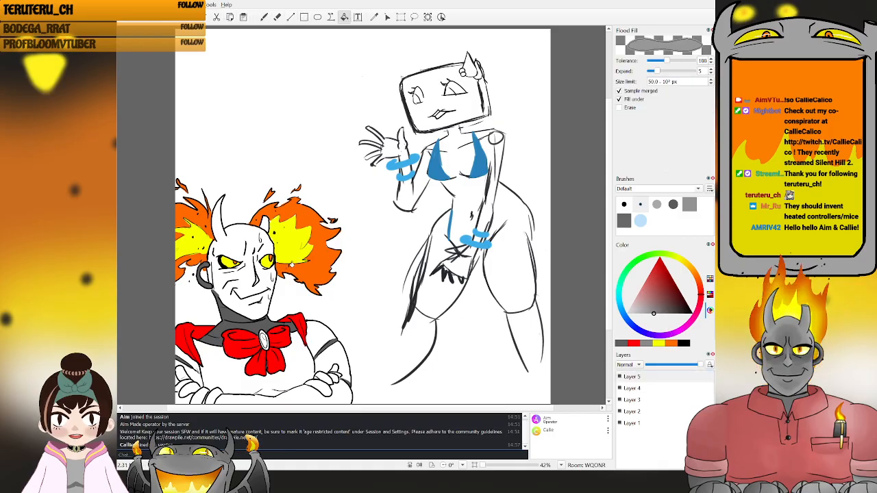
left_click(257, 238)
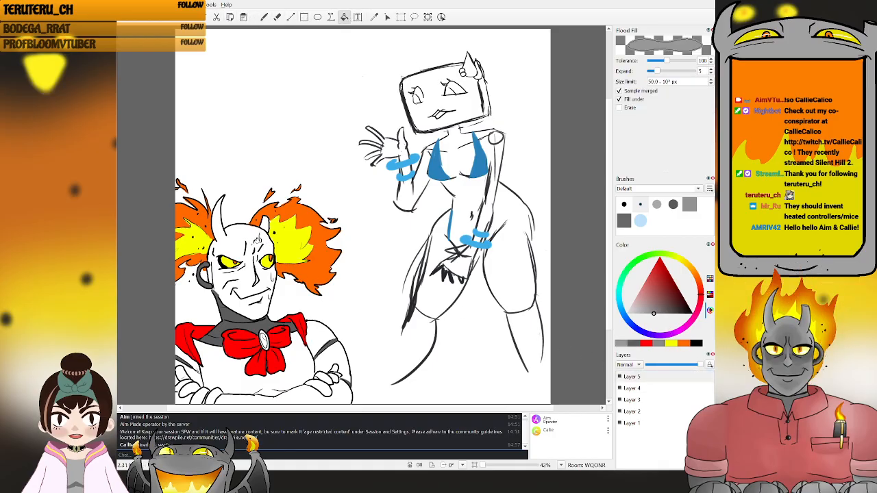
- Flood-fill the demon's shoulder, arm sections and hands with mid grey on Layer 5
left_click(198, 367)
left_click(184, 388)
left_click(189, 378)
left_click(184, 372)
left_click(181, 376)
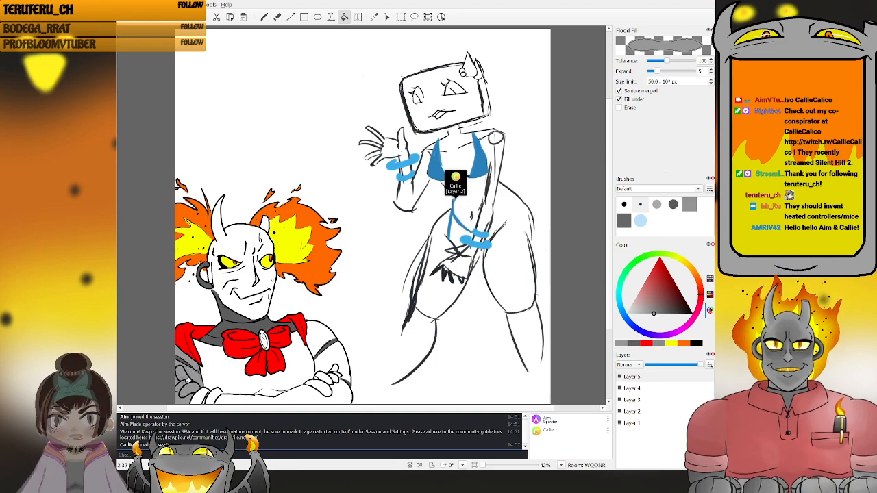
left_click(198, 394)
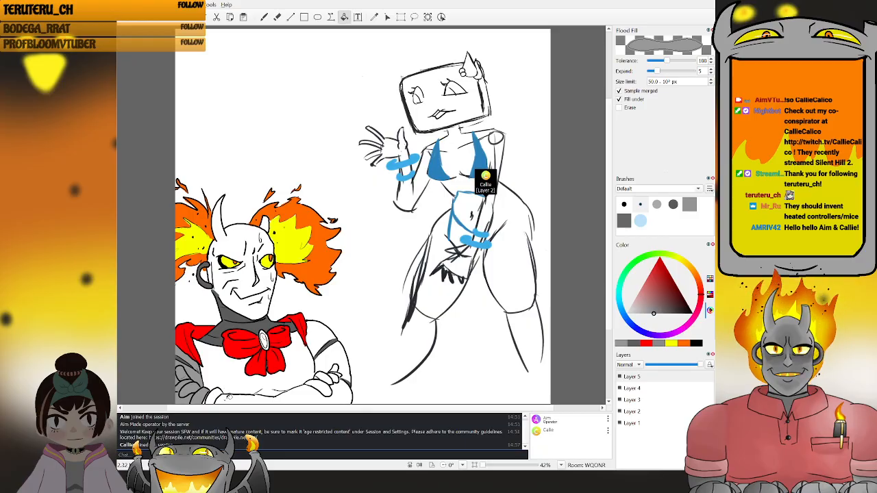
left_click(316, 385)
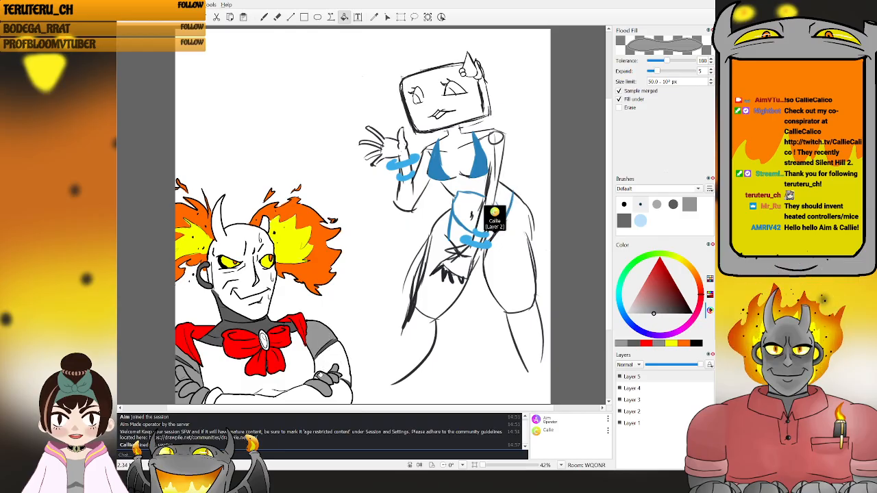
- Paint the remaining white areas of the demon's crossed forearms mid grey on Layer 4 with the 30 px brush
key("b")
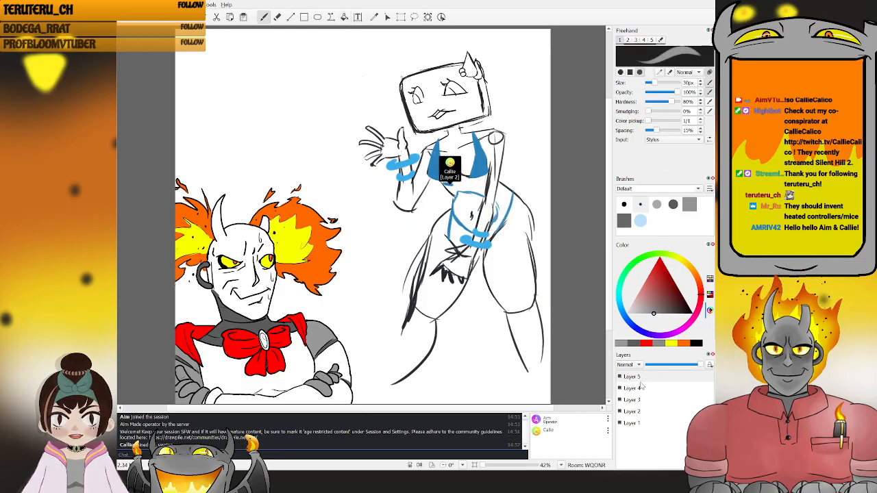
left_click(634, 385)
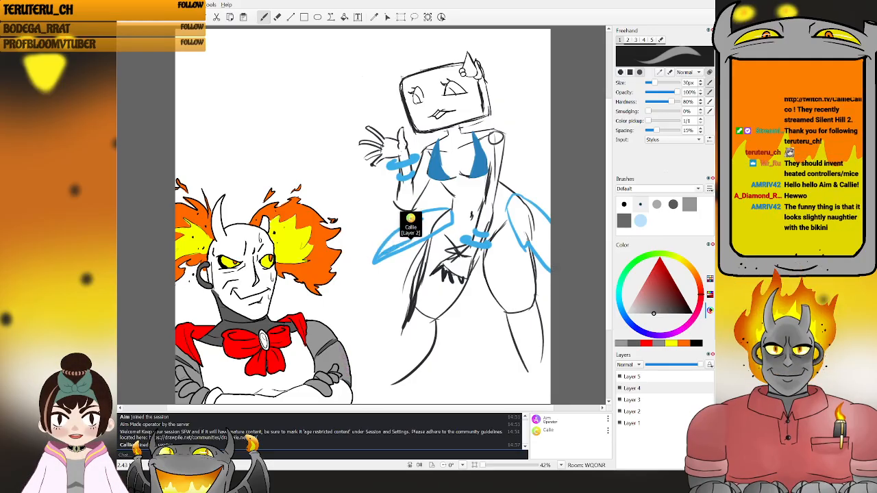
mouse_move(264, 402)
left_mouse_down()
mouse_move(305, 394)
mouse_move(209, 402)
mouse_move(214, 395)
left_mouse_up()
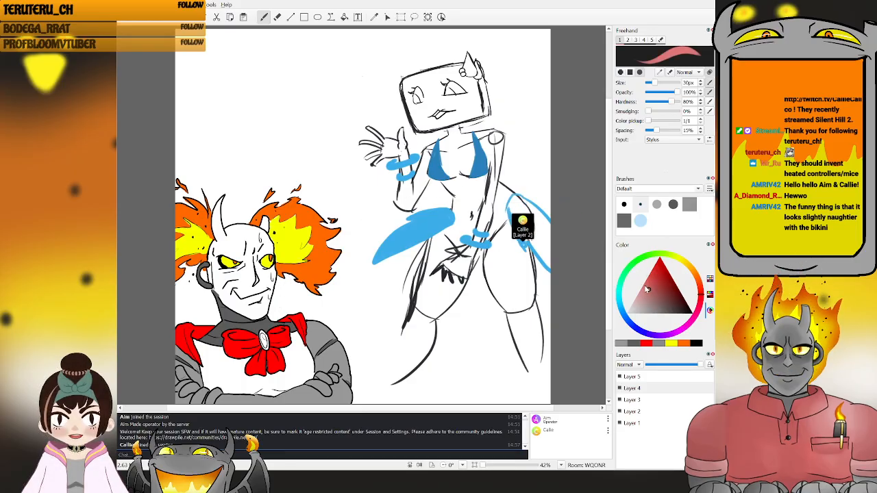
- Choose a light pink, flood-fill the bow tie's brooch with it on Layer 5, and return to the brush on Layer 4
left_click(645, 290)
left_click(642, 288)
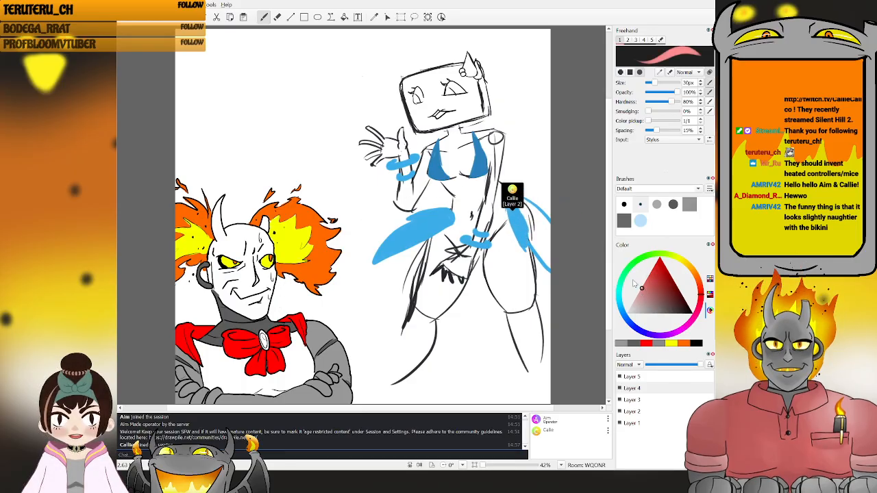
left_click(344, 17)
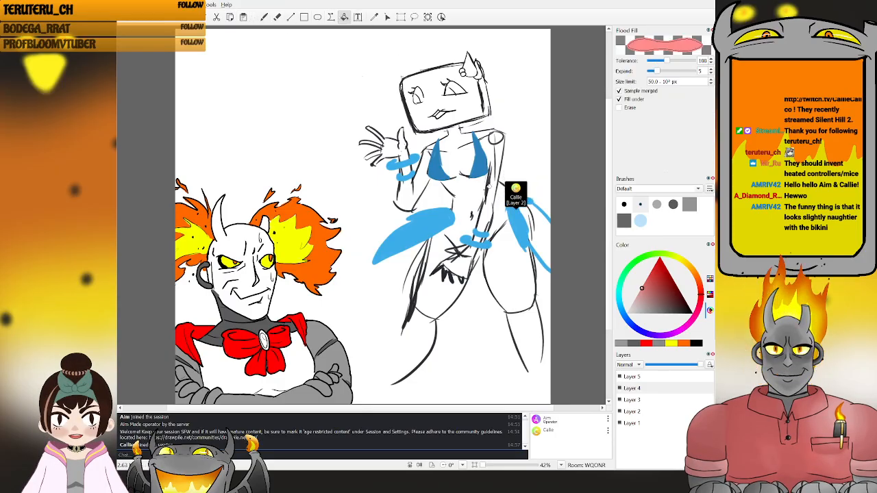
left_click(630, 377)
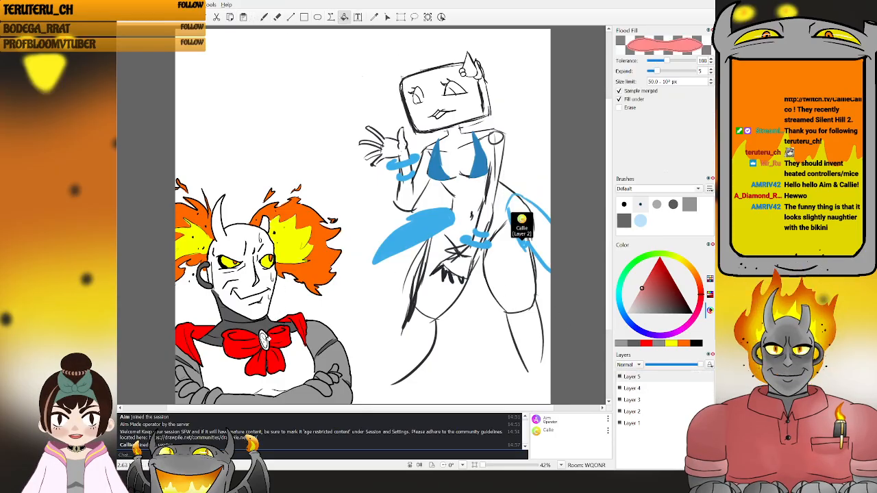
key("b")
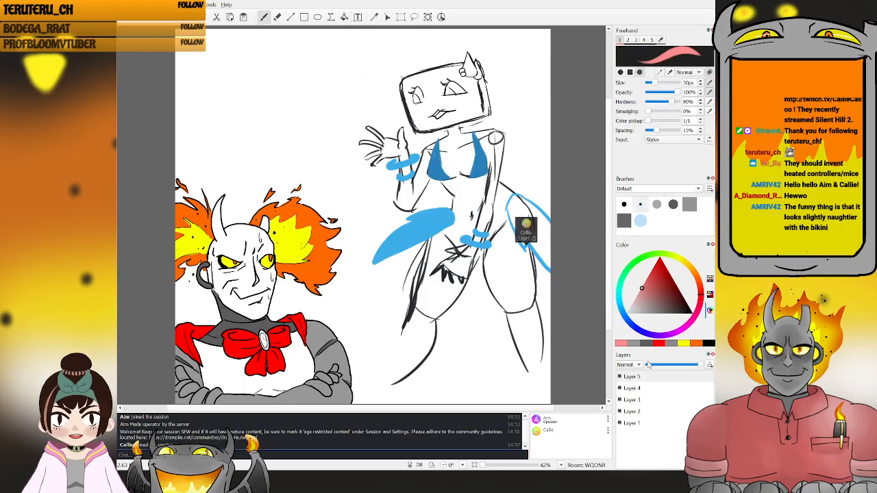
left_click(631, 388)
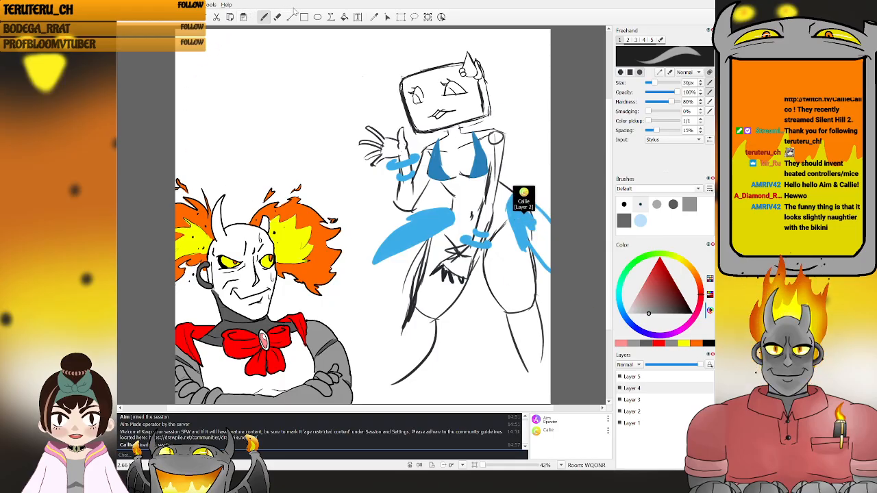
- Try flood-filling the demon's forehead with mid grey on Layer 5
left_click(344, 17)
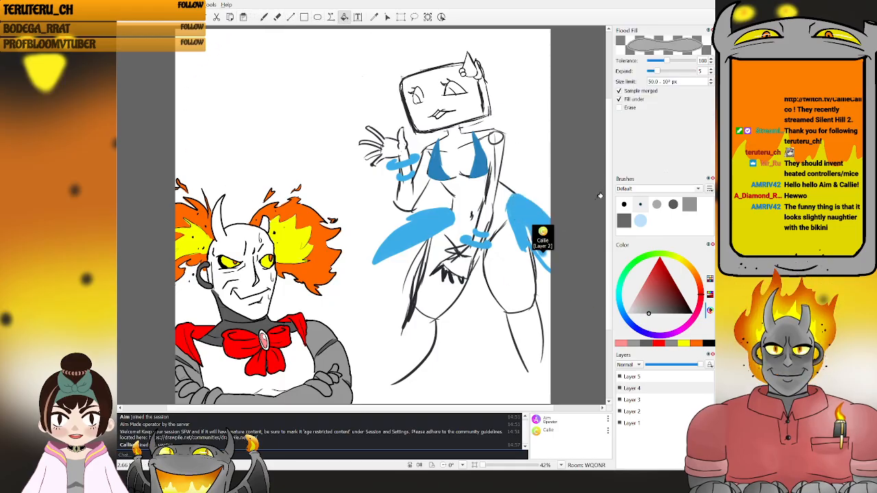
left_click(656, 377)
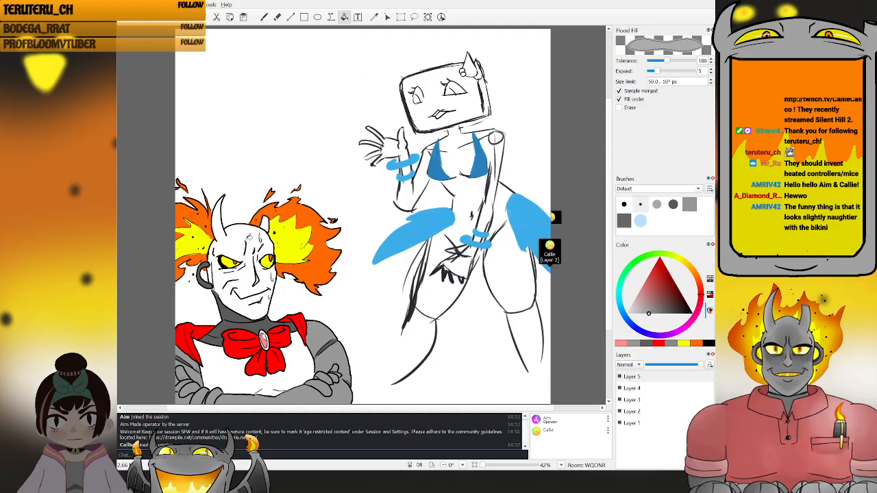
left_click(249, 234)
- Paint the demon's face and horns mid grey on Layer 4 with the 30 px brush, leaving the eyes yellow
left_click(632, 388)
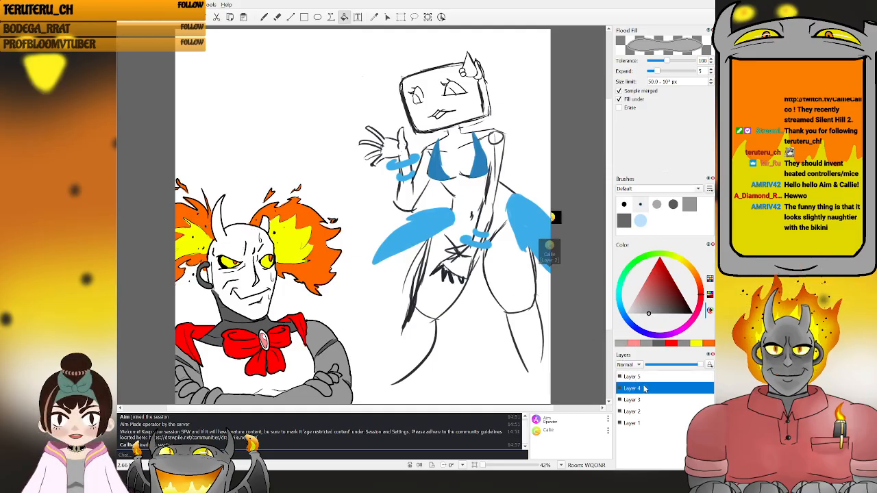
key("b")
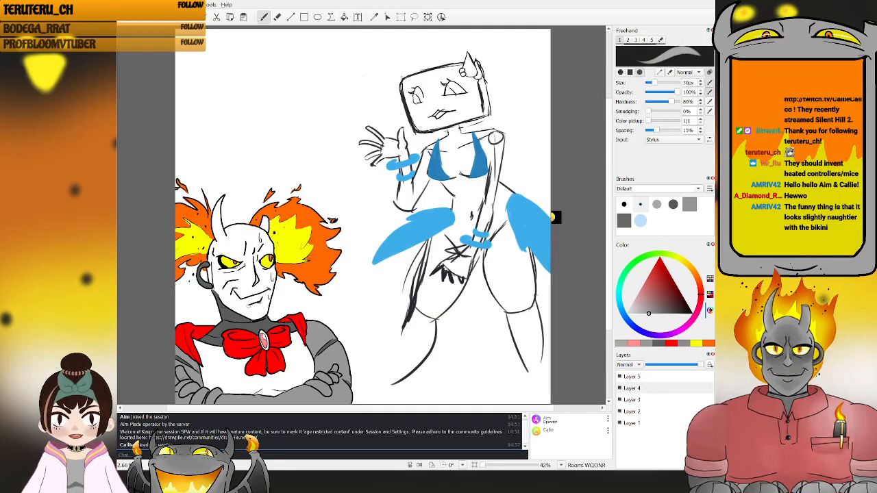
mouse_move(248, 304)
left_mouse_down()
mouse_move(249, 261)
mouse_move(240, 272)
left_mouse_up()
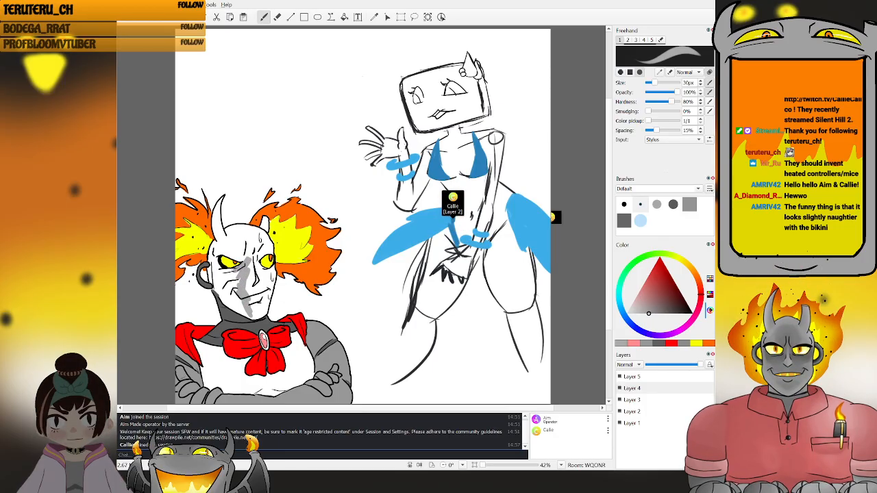
mouse_move(250, 266)
left_mouse_down()
mouse_move(259, 290)
mouse_move(245, 290)
left_mouse_up()
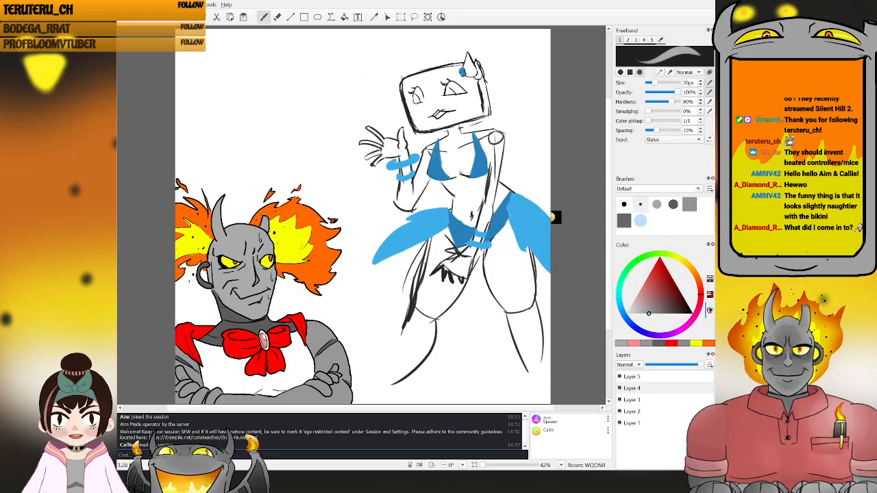
- Sample the orange and yellow of the flame hair and try flood-filling the brooch's rim yellow on Layer 5
key("i")
left_click(268, 208)
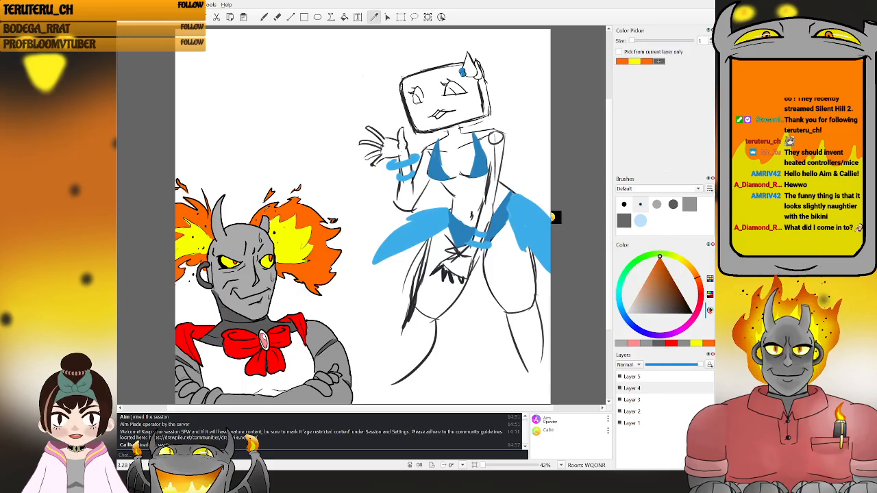
key("b")
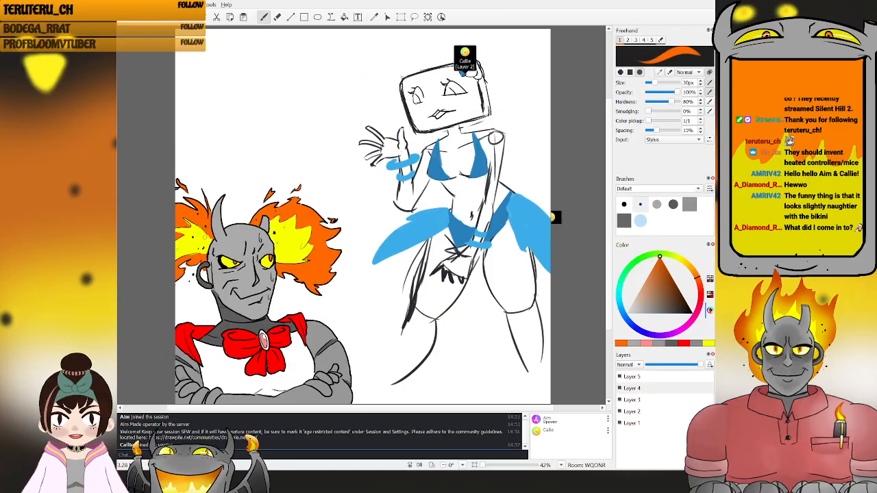
key("i")
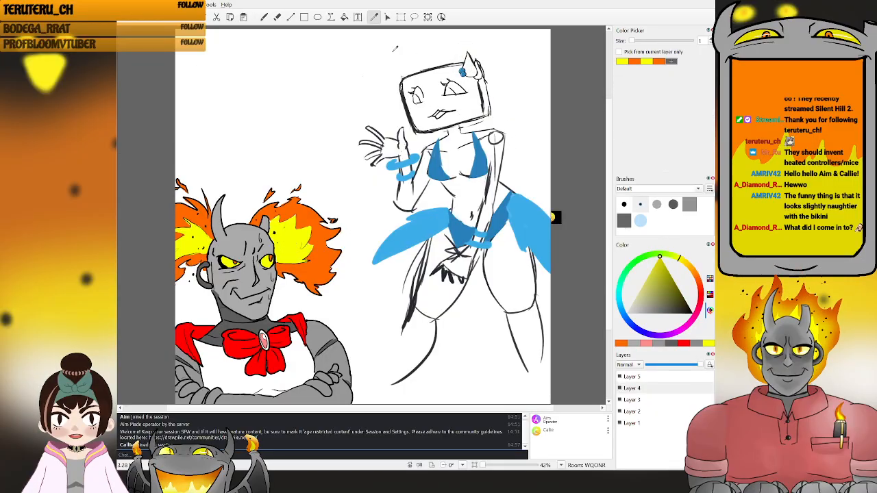
left_click(344, 17)
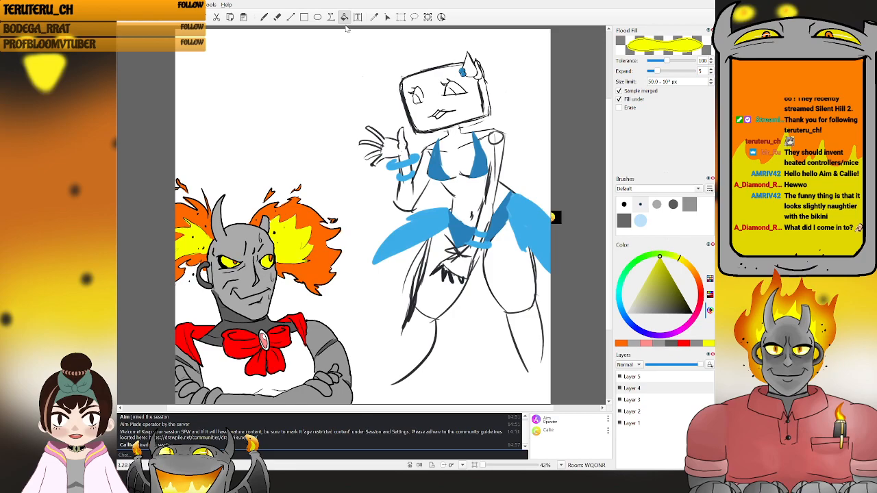
left_click(644, 378)
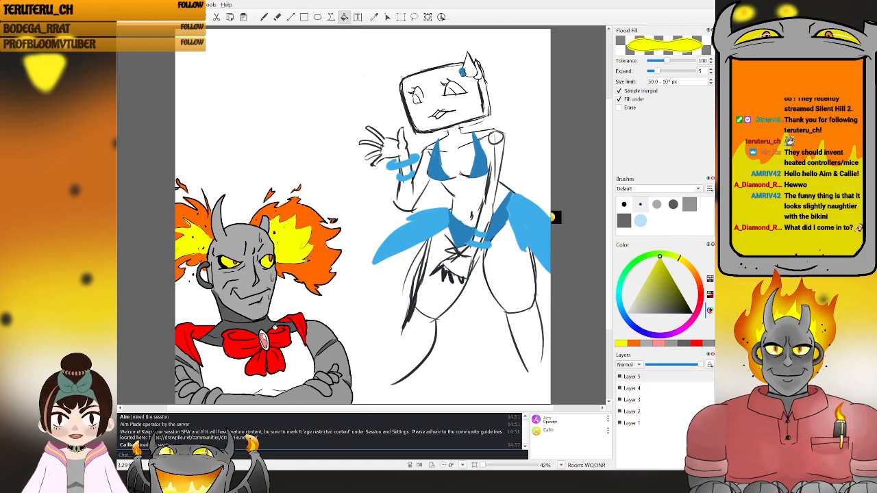
- Set the brush size to 20 px and colour the bow tie brooch's rim yellow
key("b")
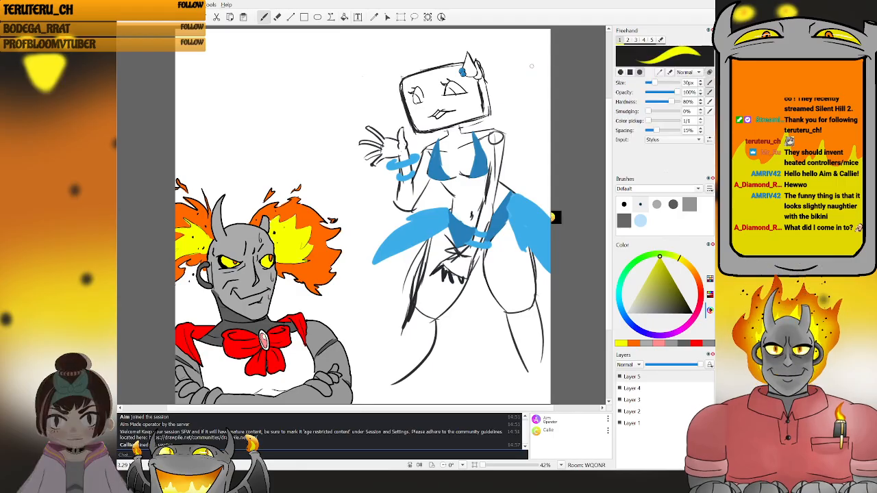
left_click(651, 83)
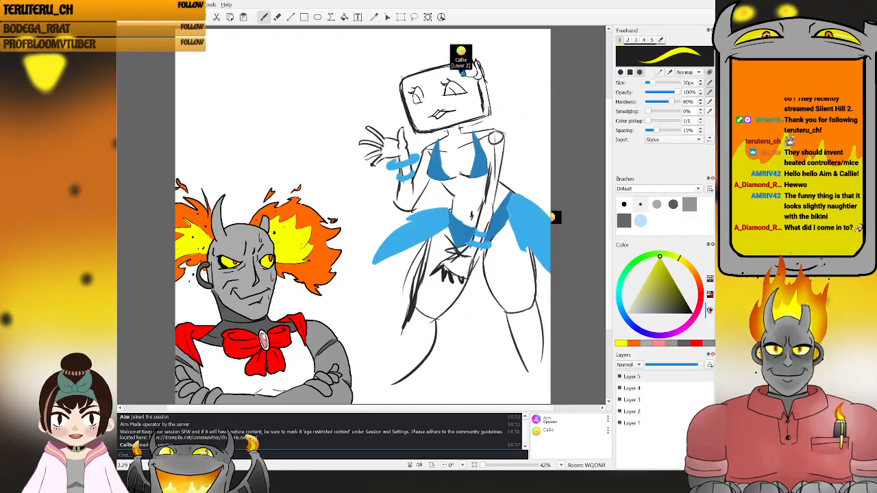
left_click(344, 17)
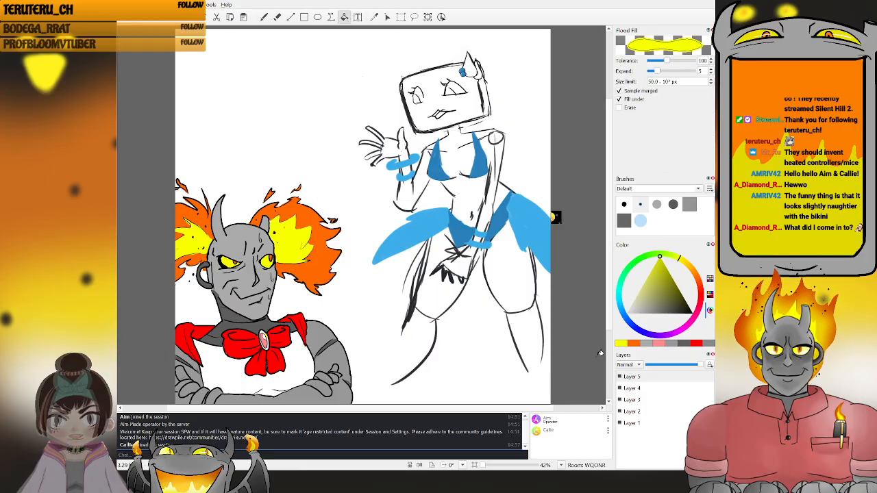
- Fill the brooch's rim yellow on Layer 4, and dab white on the demon's eye on Layer 5 with the 10 px brush
left_click(632, 388)
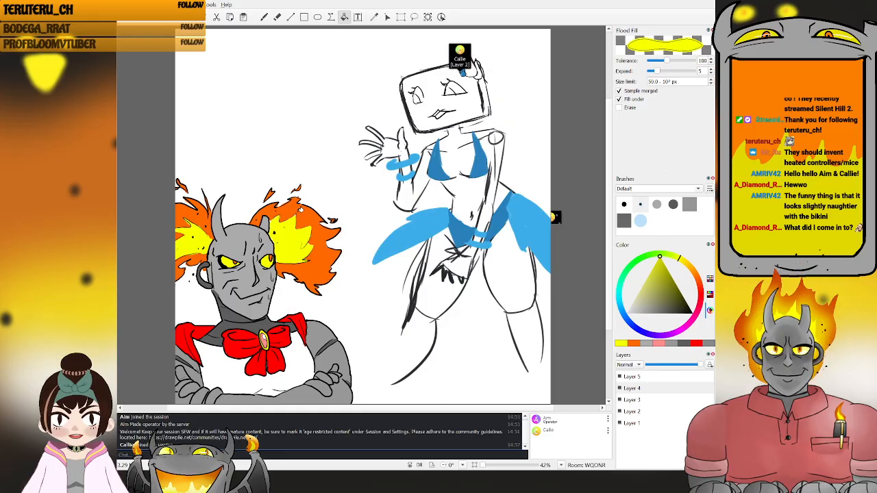
left_click(687, 309)
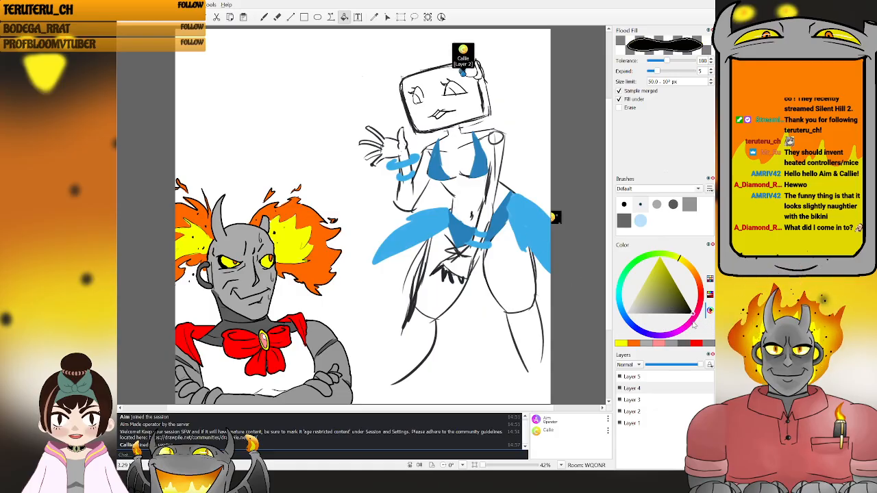
key("b")
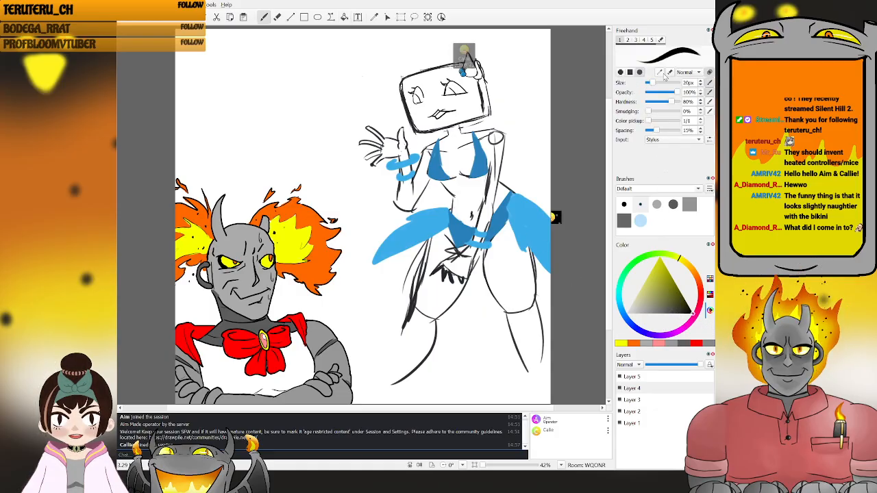
left_click_drag(649, 83, 638, 78)
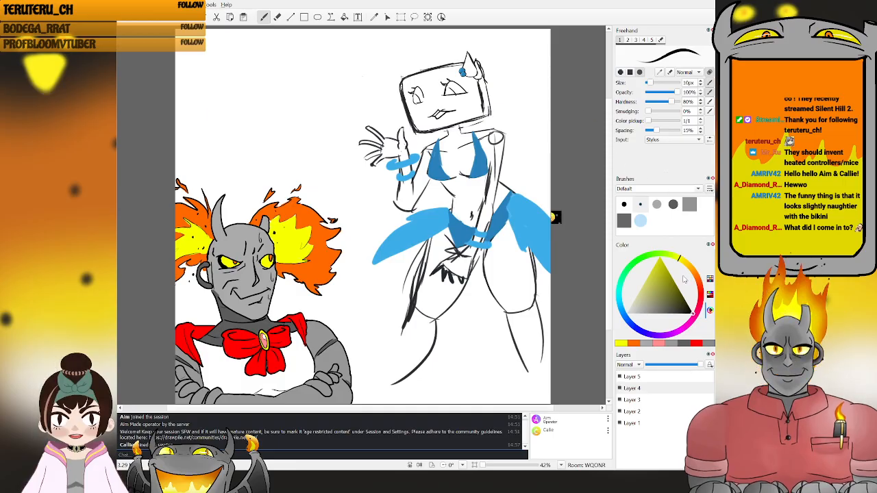
left_click_drag(654, 306, 608, 339)
left_click(633, 377)
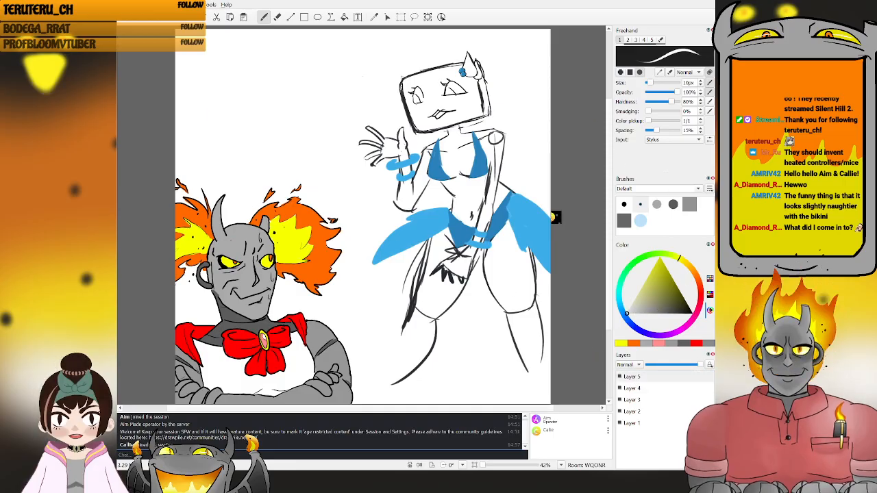
left_click(234, 263)
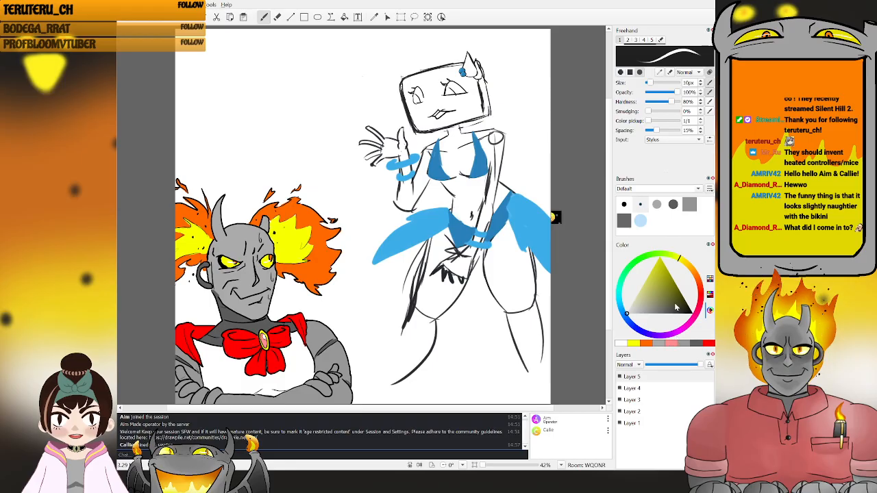
- Draw two half-closed eyes in black on Layer 5 in the empty area above the flame-haired demon
left_click_drag(677, 309, 710, 323)
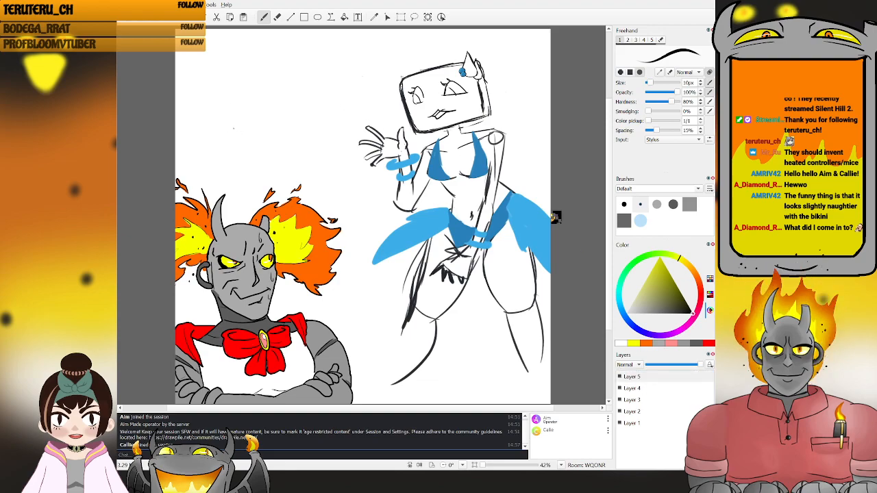
mouse_move(212, 135)
left_mouse_down()
mouse_move(223, 136)
mouse_move(236, 109)
mouse_move(224, 108)
left_mouse_up()
key("ctrl+z")
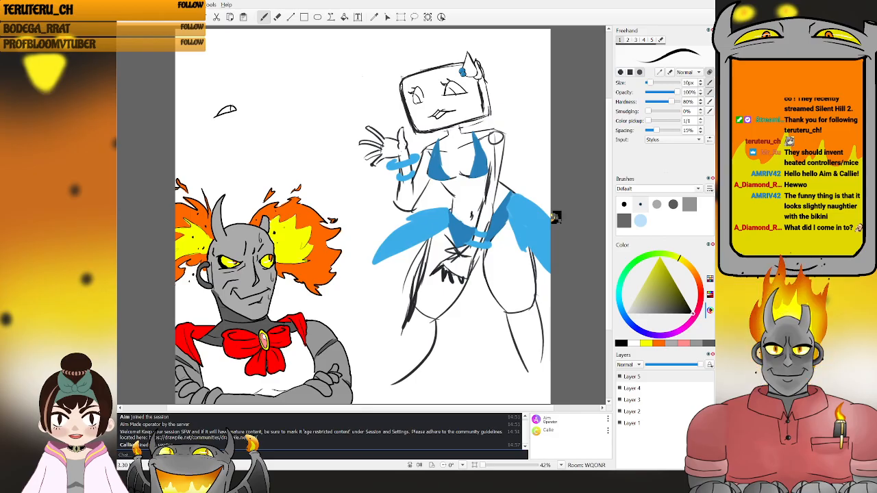
left_click_drag(268, 111, 277, 110)
key("ctrl+z")
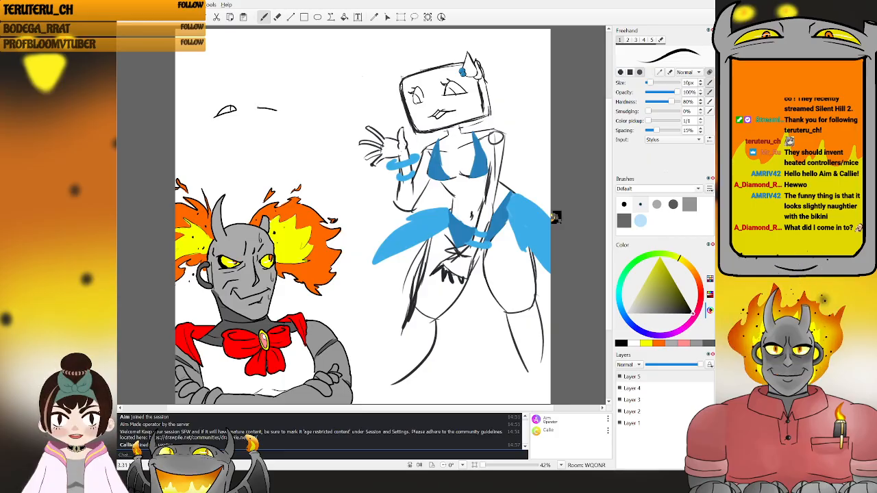
key("ctrl+z")
key("ctrl+z")
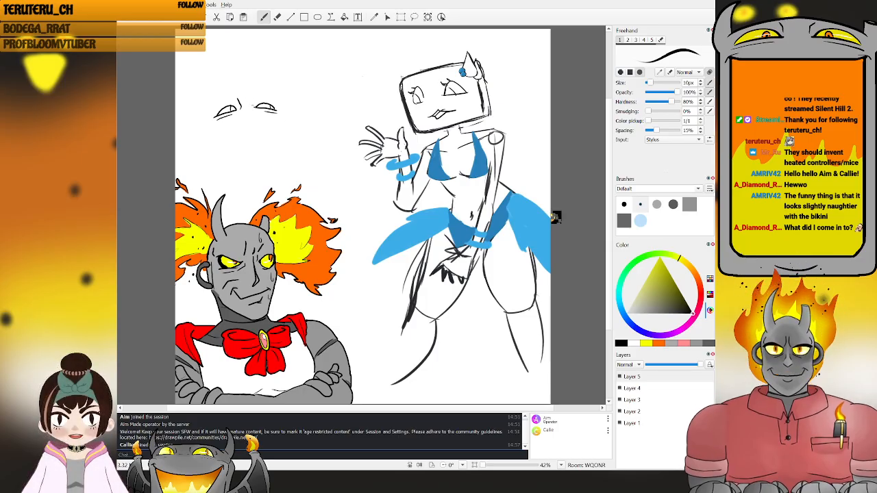
- Clean up the lines between the eyes and draw the brow, a wide open grin and a hanging tongue in black
key("ctrl+z")
key("ctrl+z")
key("e")
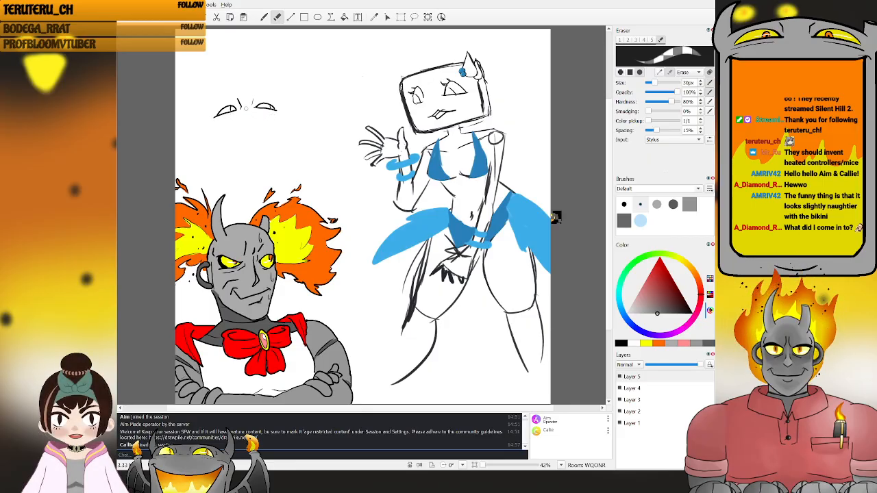
key("b")
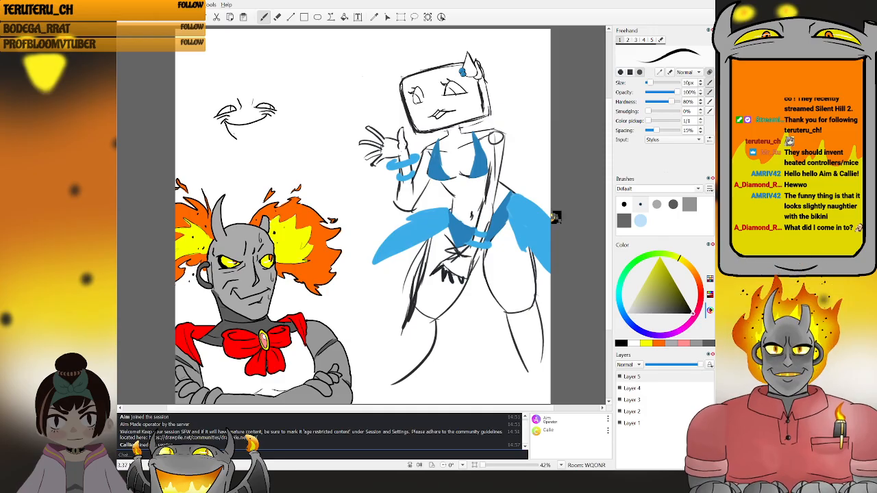
mouse_move(226, 126)
left_mouse_down()
mouse_move(246, 149)
mouse_move(263, 146)
mouse_move(277, 162)
mouse_move(256, 163)
left_mouse_up()
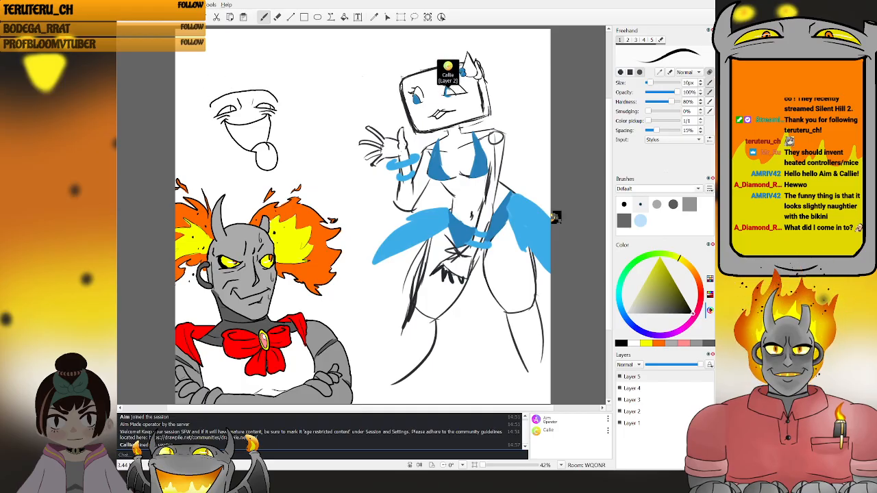
- Add two curved horns and the sides of the head around the grinning face, erasing overlapping lines
key("e")
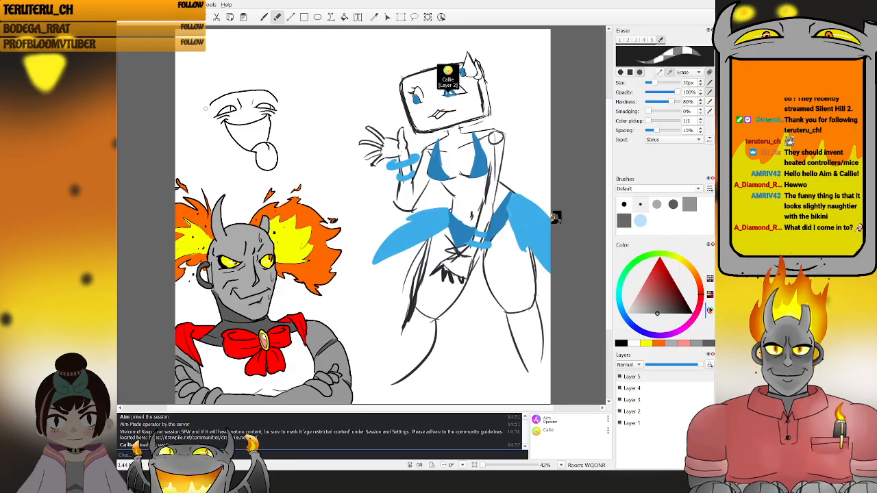
key("b")
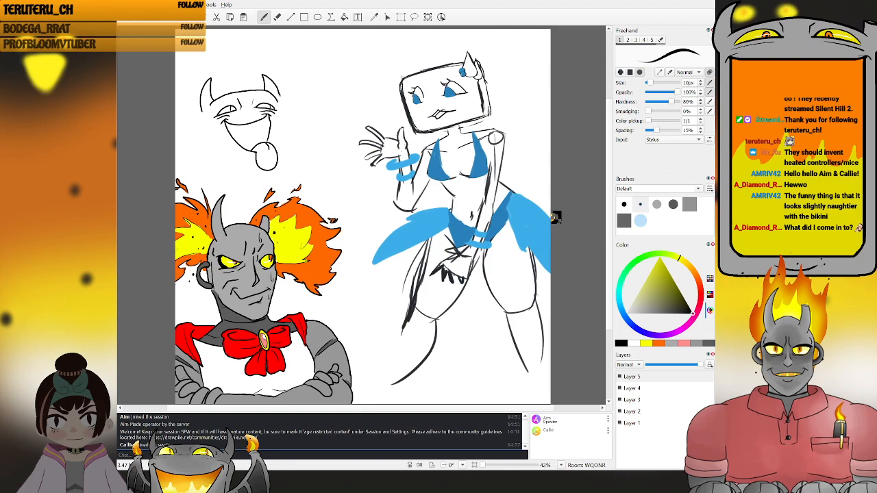
key("e")
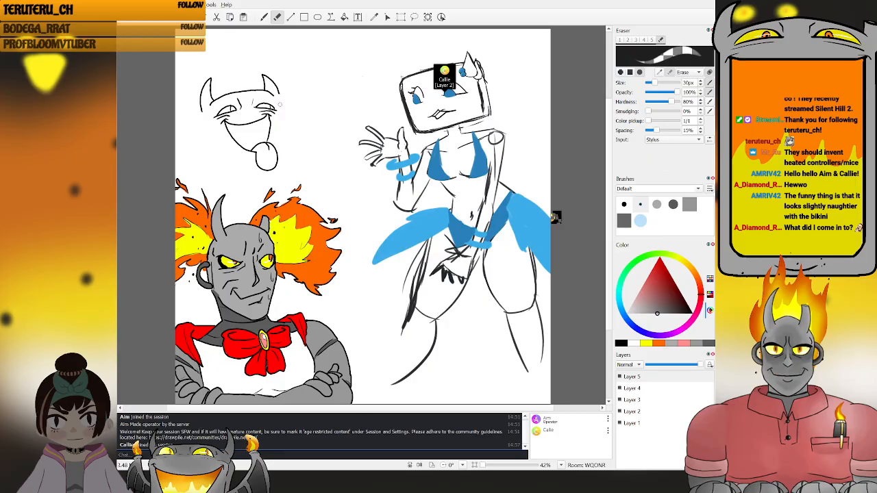
key("b")
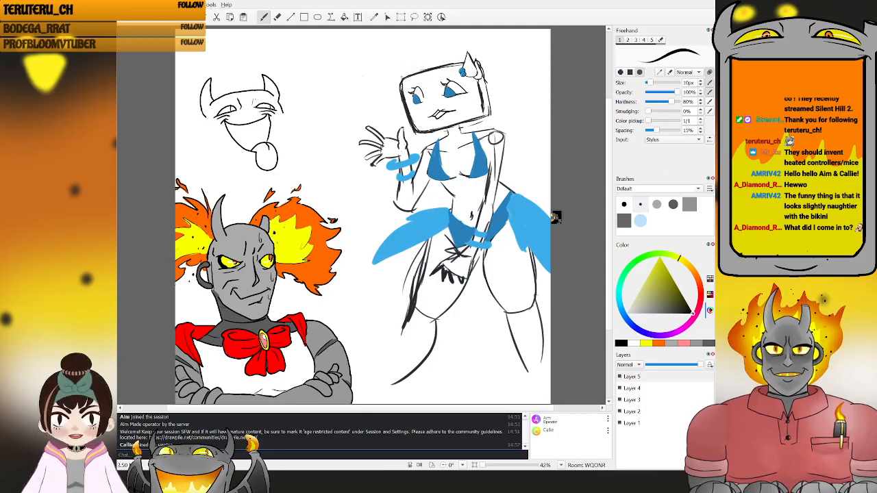
- Close the imp's head outline and draw bat wings on both sides, with a curled tail rising beside the face
key("e")
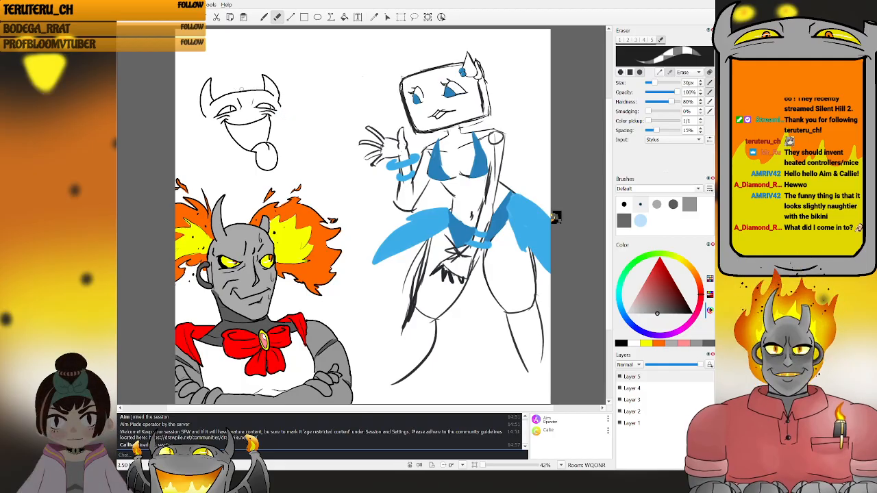
key("b")
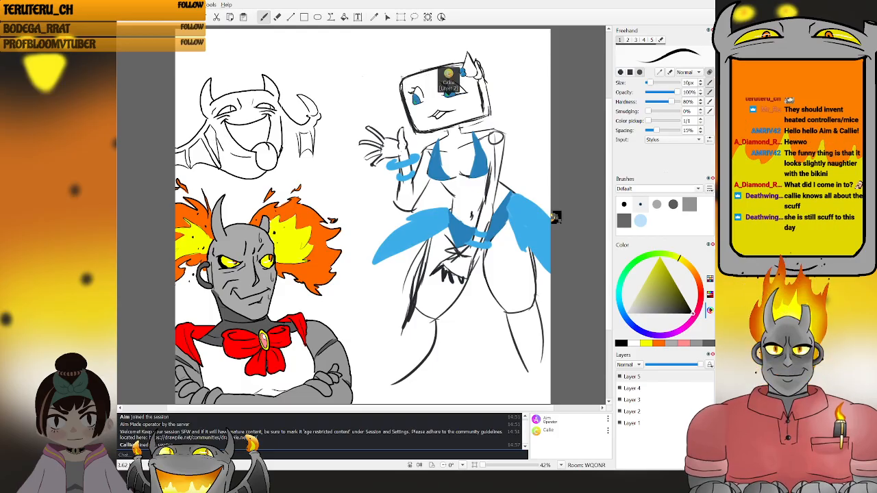
key("e")
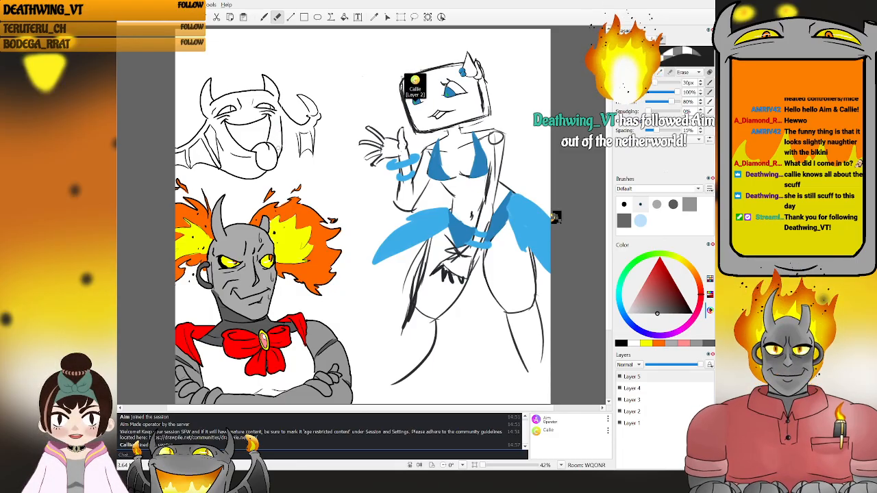
key("b")
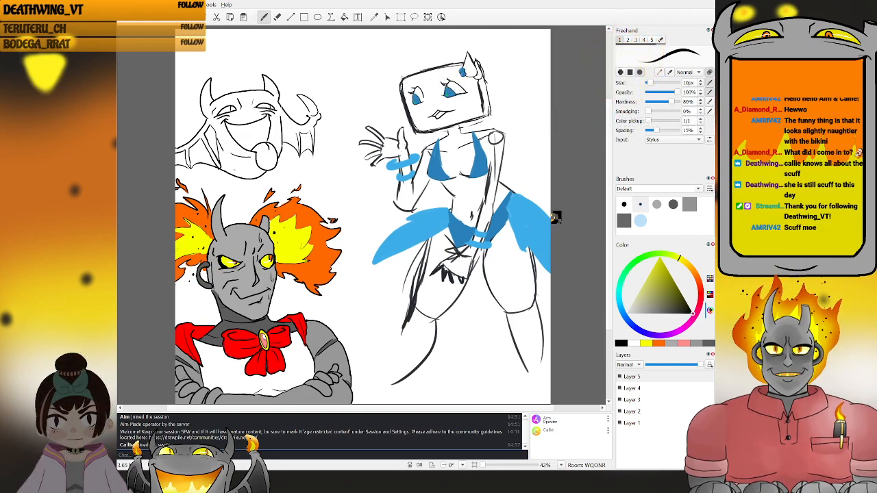
- Erase part of the chin line and draw two clawed feet beneath the grinning imp's face
key("e")
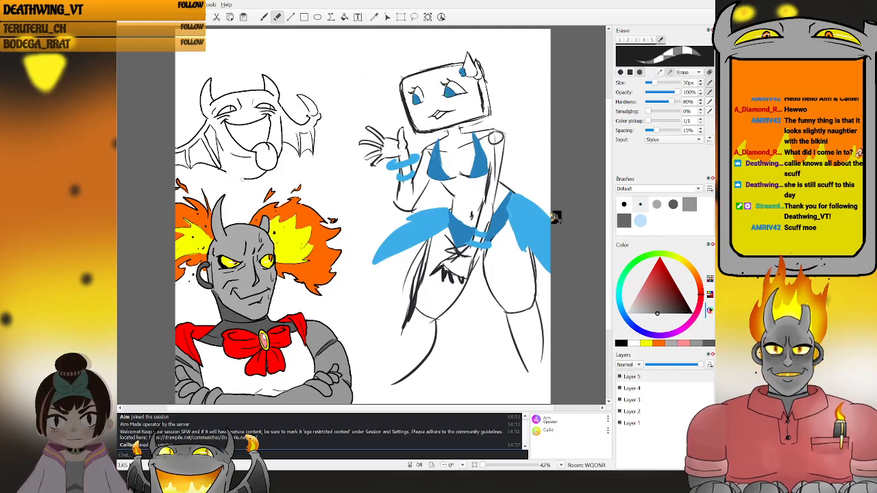
key("b")
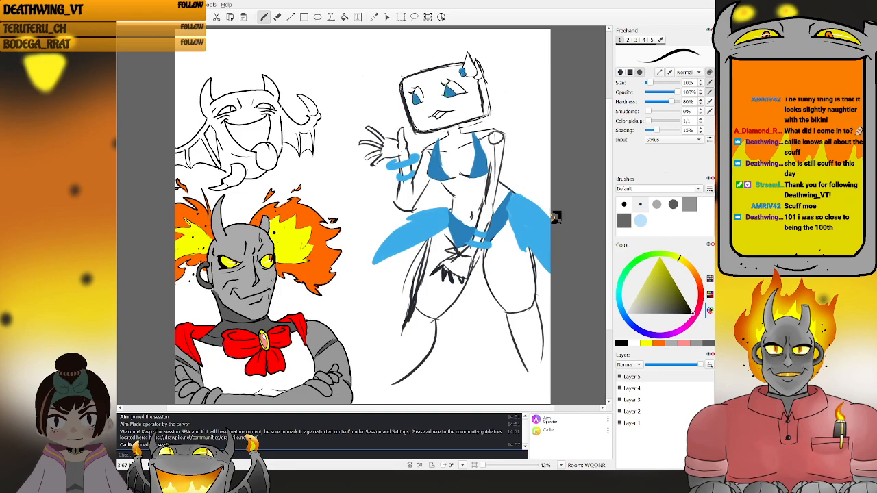
key("e")
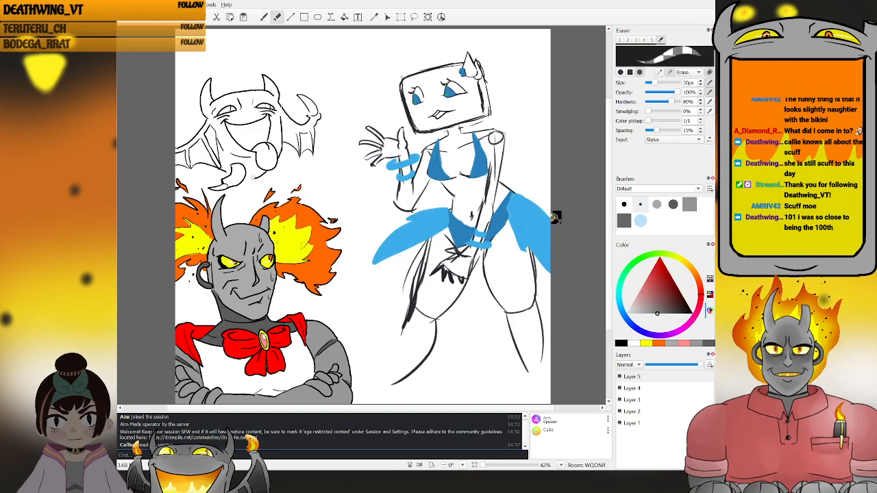
key("b")
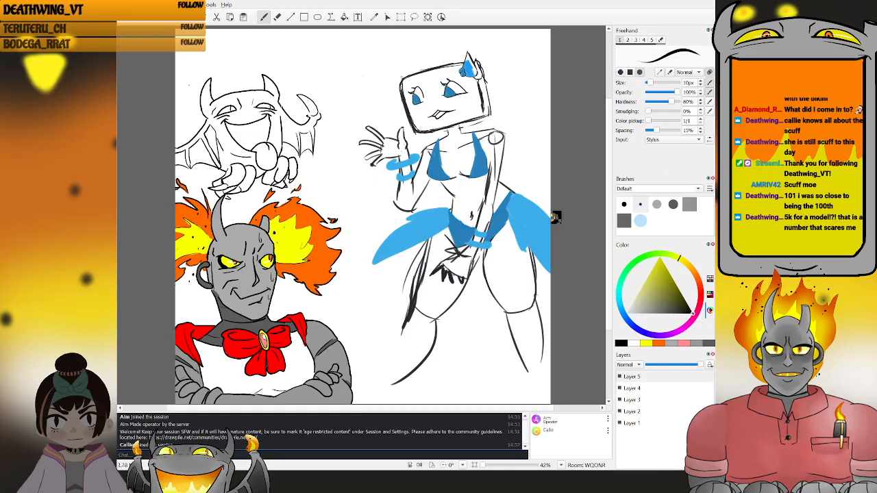
- Add curly hair between the imp's horns, jagged teeth in its grin and a bow on its tail
key("e")
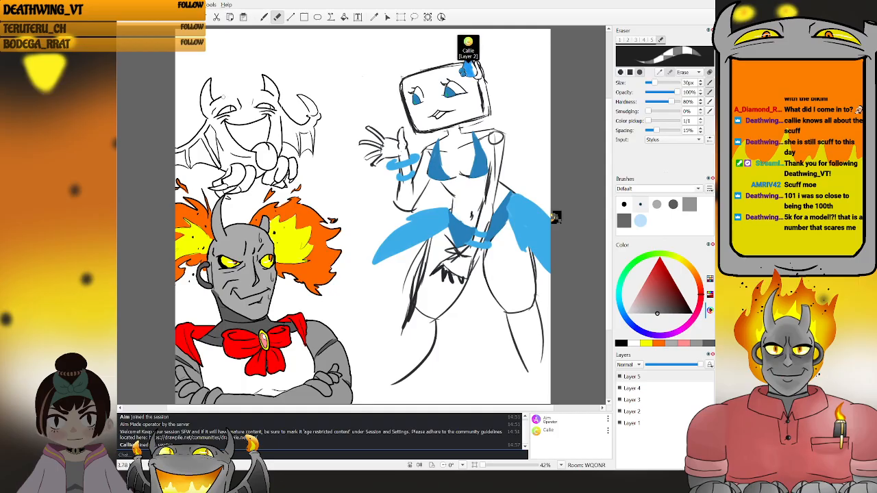
key("b")
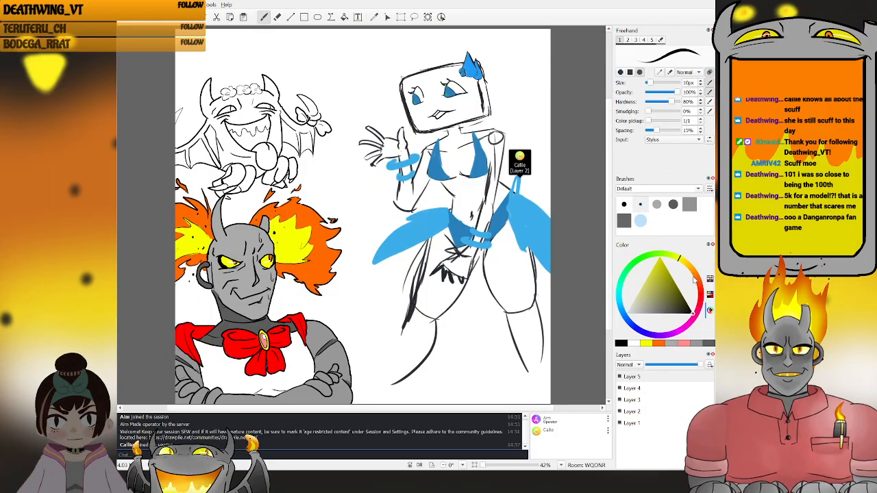
- Choose a bright red and flood-fill the knot of the imp's tail bow on Layer 5
mouse_move(700, 292)
left_mouse_down()
mouse_move(700, 307)
mouse_move(701, 293)
left_mouse_up()
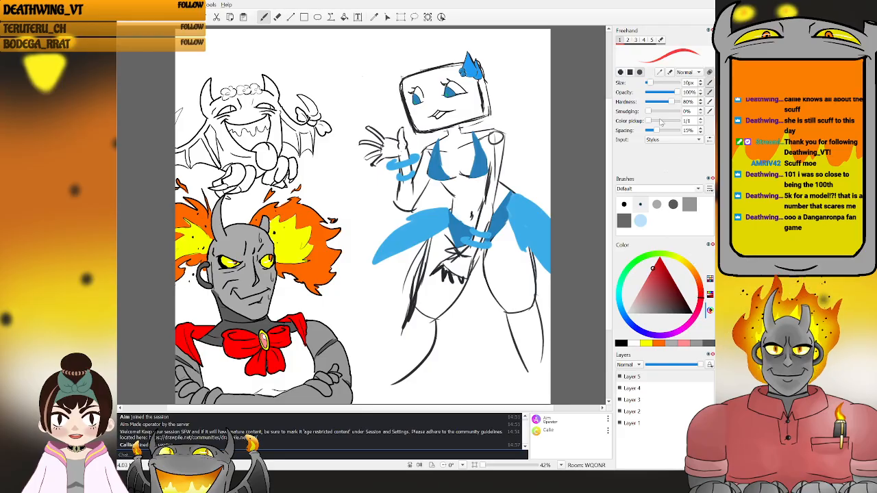
left_click(345, 17)
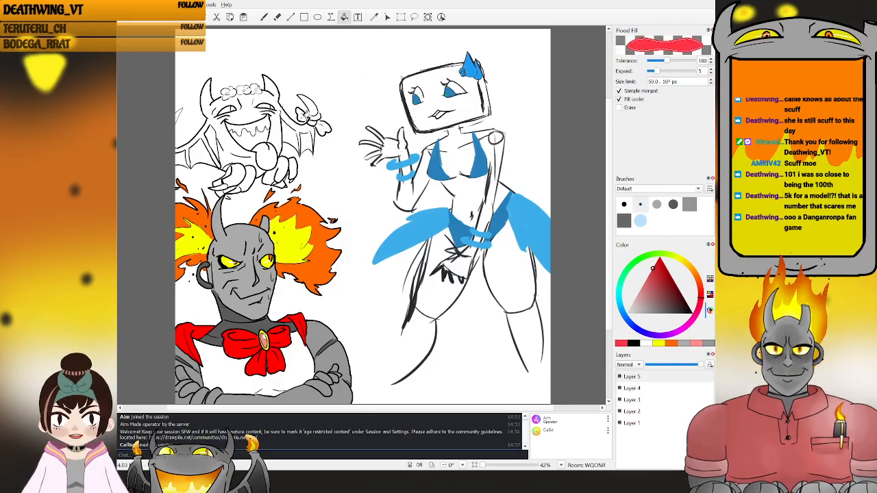
left_click(312, 122)
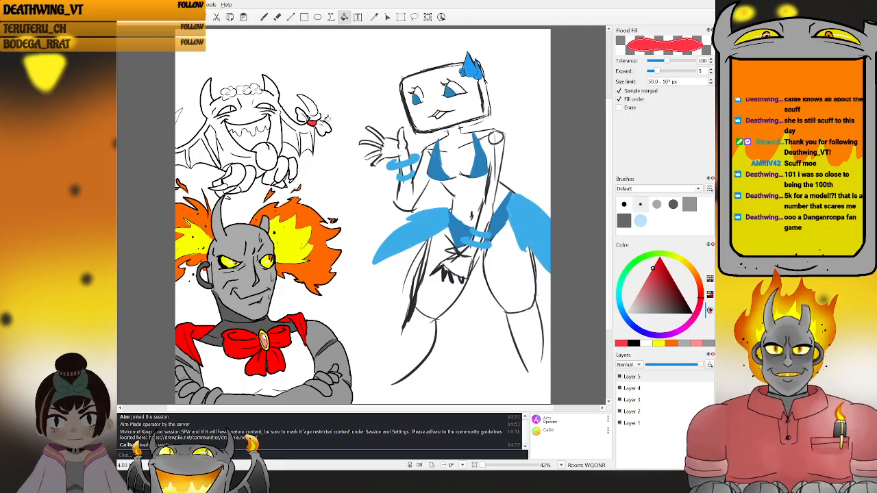
- Switch to Layer 4 and flood-fill the loops of the imp's tail bow with the same red
key("b")
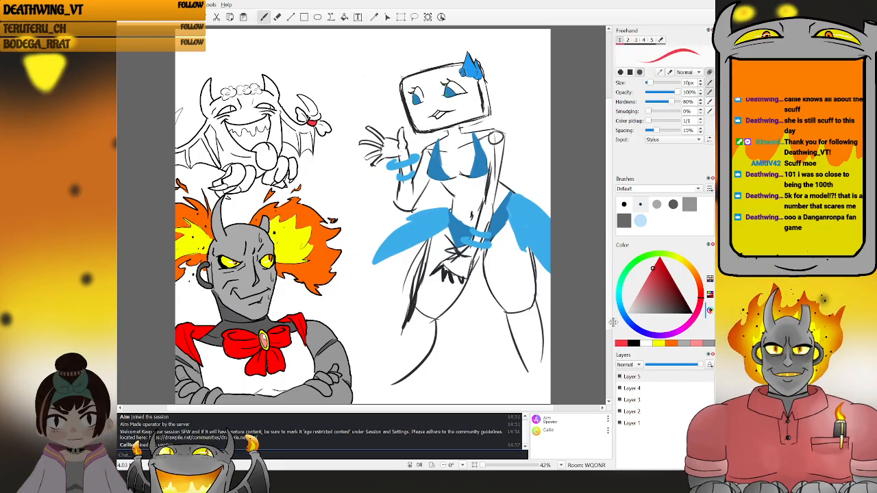
left_click(632, 389)
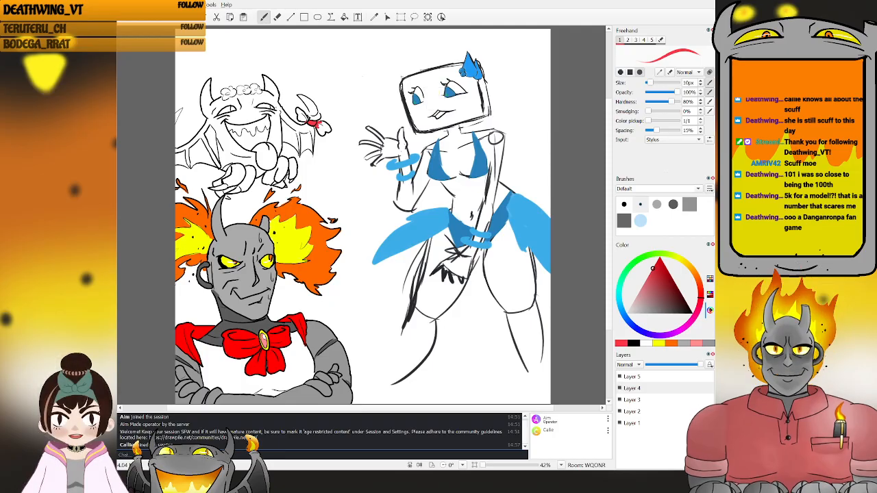
left_click(344, 19)
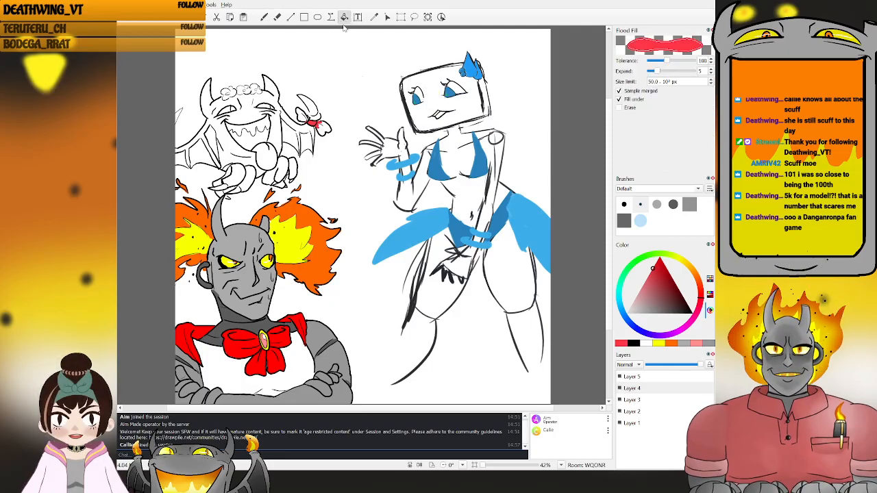
left_click(322, 126)
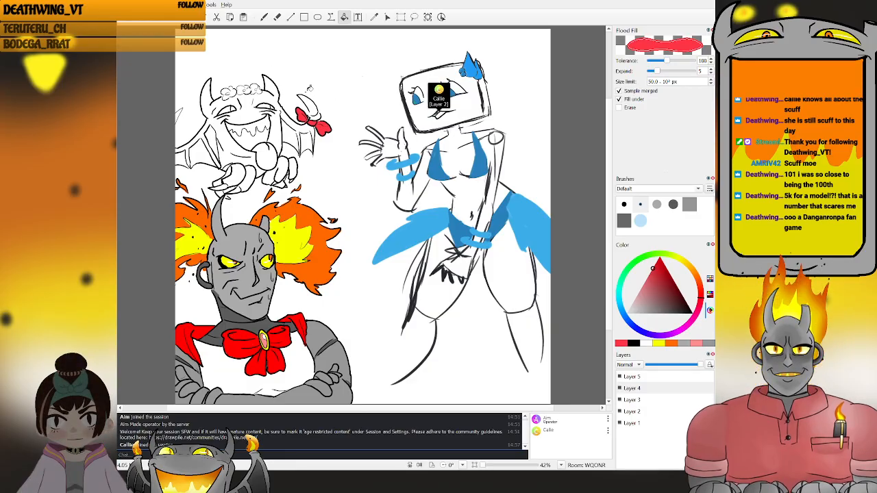
key("b")
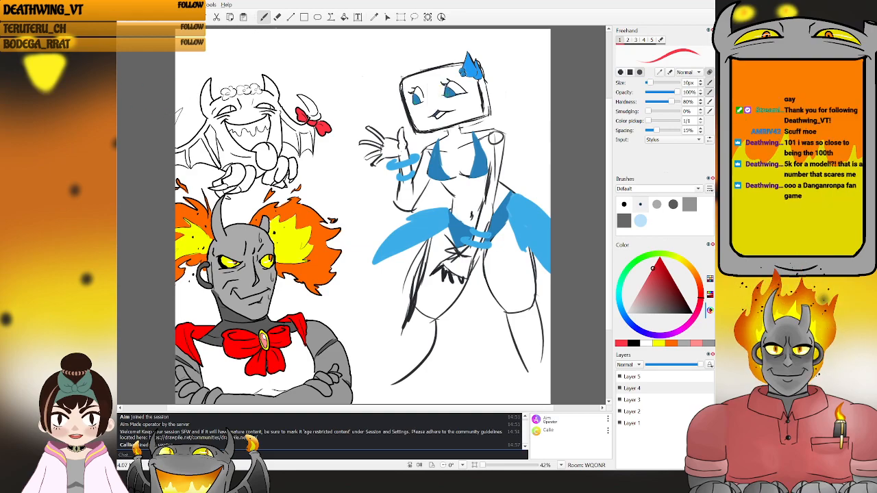
- Choose a light pink, set the freehand brush size to 30px and paint the imp's curly hair and its tongue
left_click(344, 17)
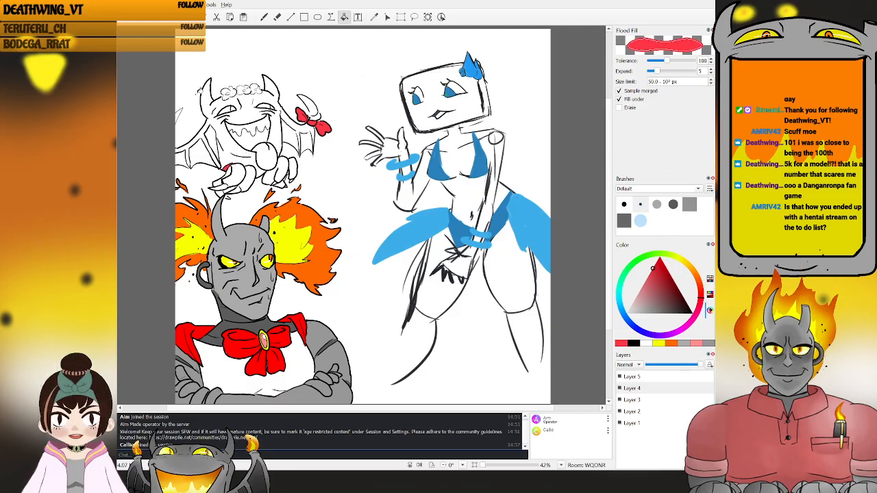
left_click(651, 280)
left_click_drag(650, 290, 641, 288)
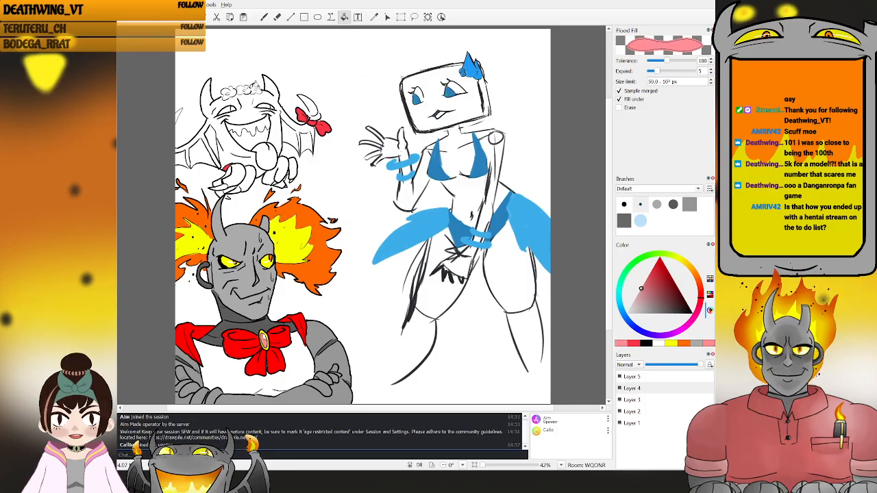
key("b")
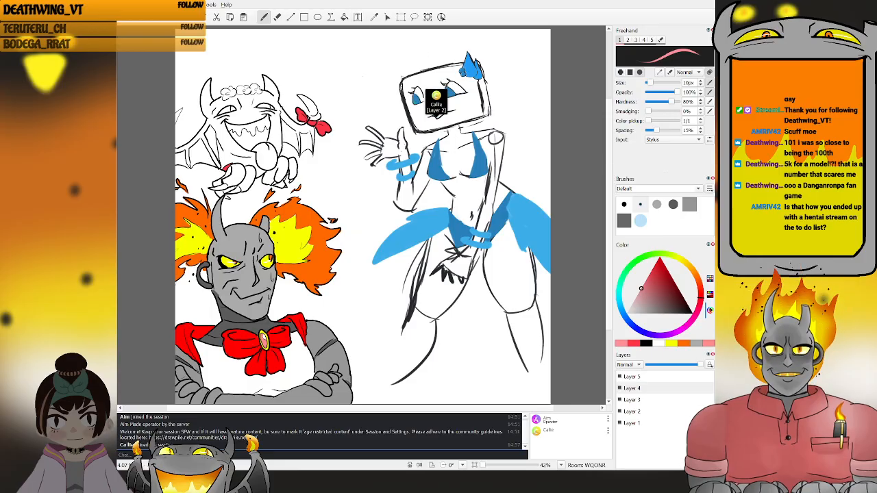
key("f")
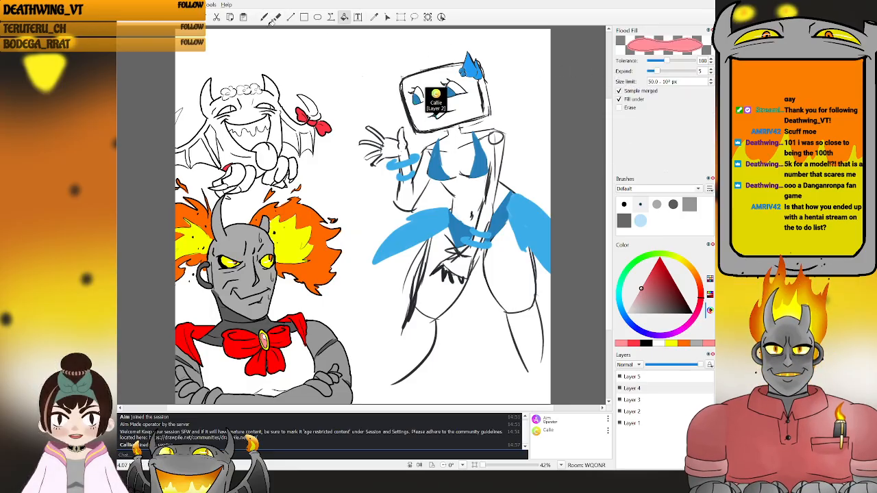
left_click(265, 16)
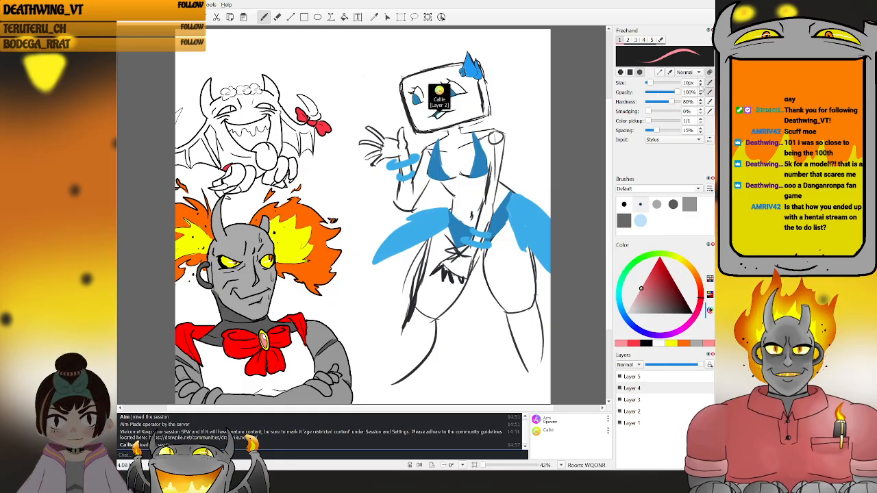
left_click(675, 83)
left_click(675, 83)
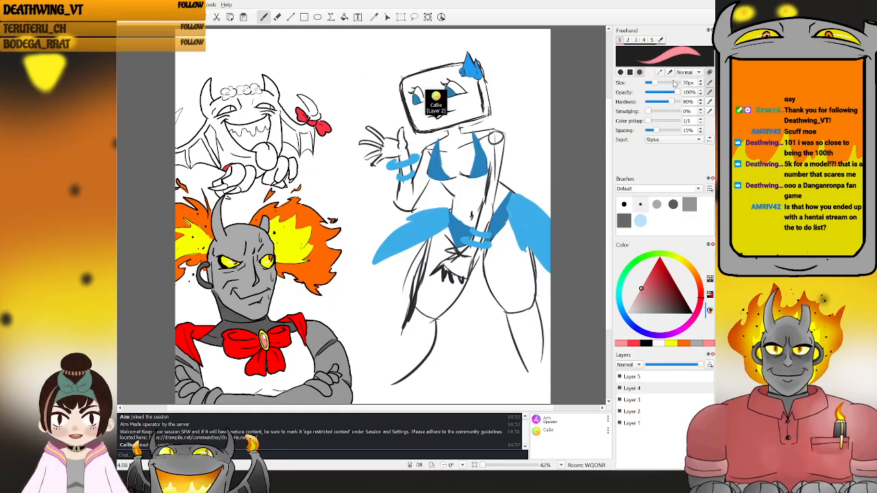
left_click_drag(241, 89, 248, 90)
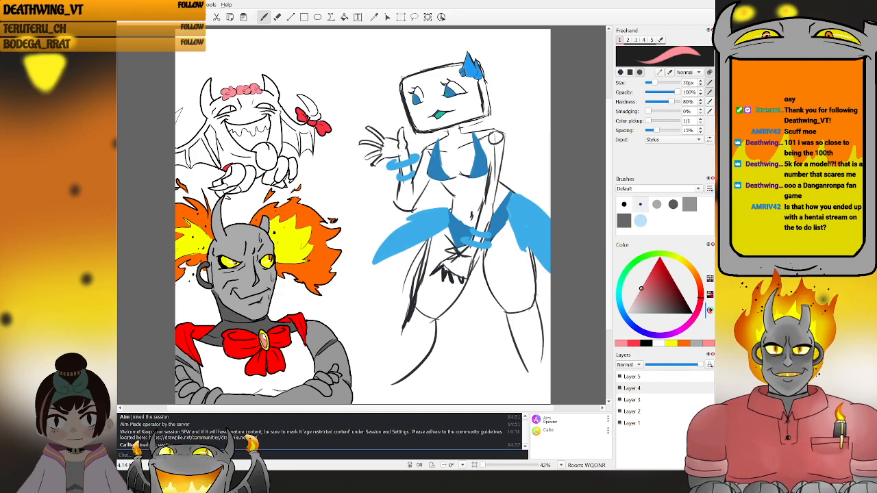
left_click_drag(265, 154, 269, 165)
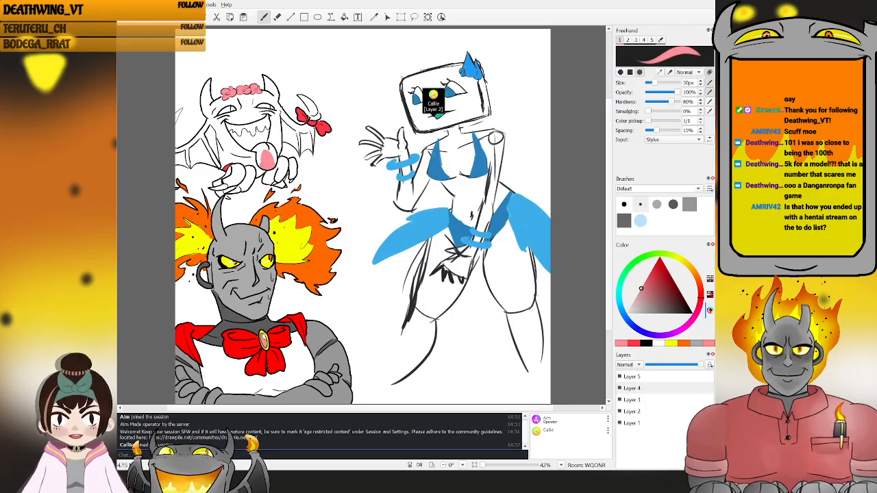
mouse_move(261, 165)
left_mouse_down()
mouse_move(261, 151)
mouse_move(257, 161)
left_mouse_up()
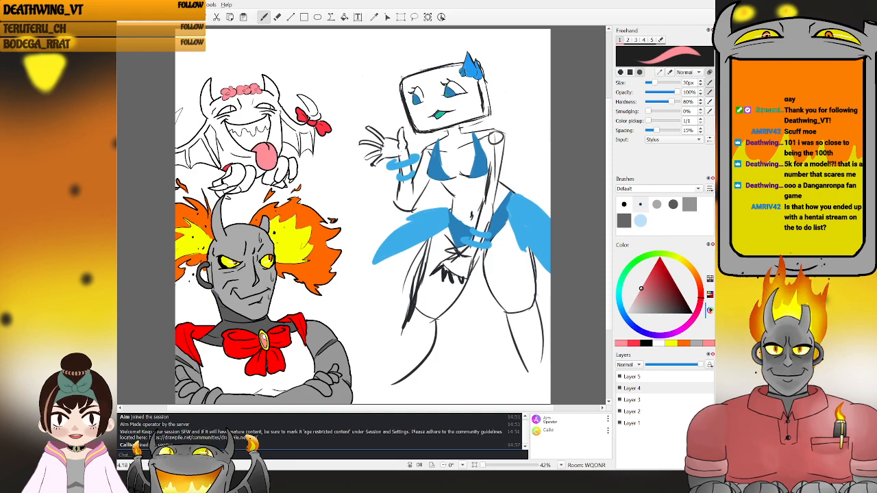
- Sample the orange of the demon's flame hair and flood-fill the area above the jagged line in the imp's mouth
key("i")
left_click(316, 218)
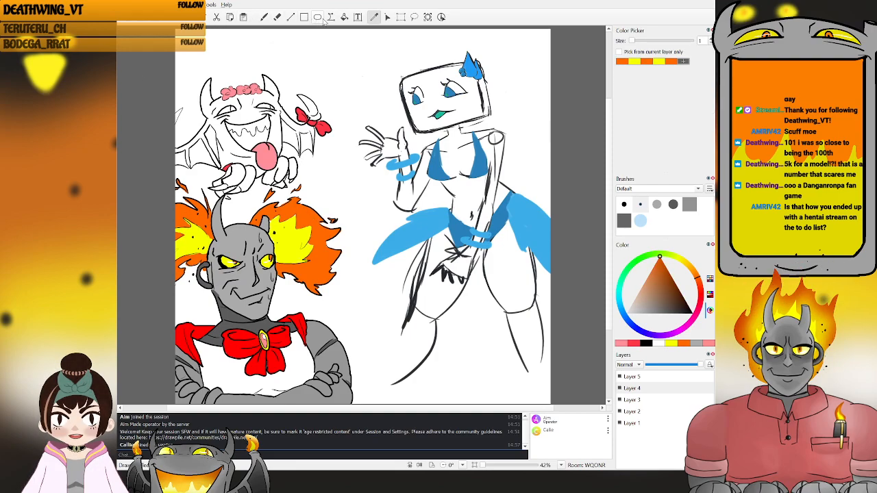
left_click(344, 17)
left_click(268, 118)
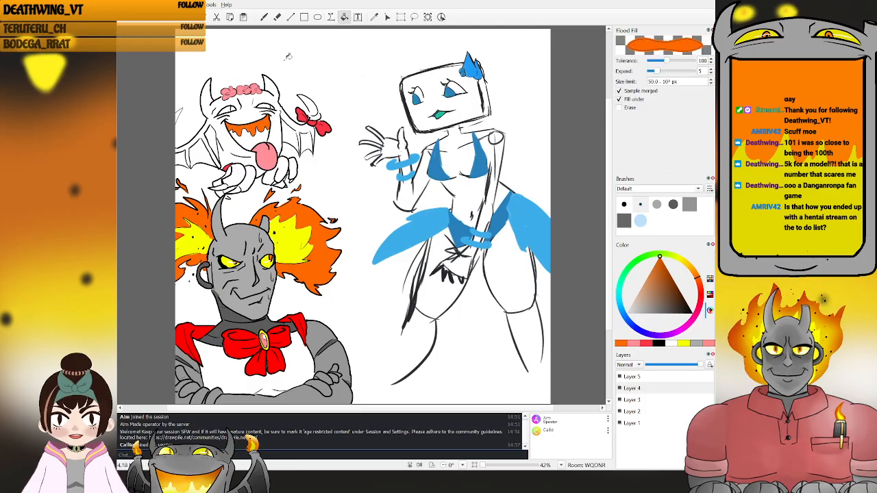
- Sample the yellow from the demon's flame hair and flood-fill the lower part of the imp's mouth
key("i")
left_click(289, 232)
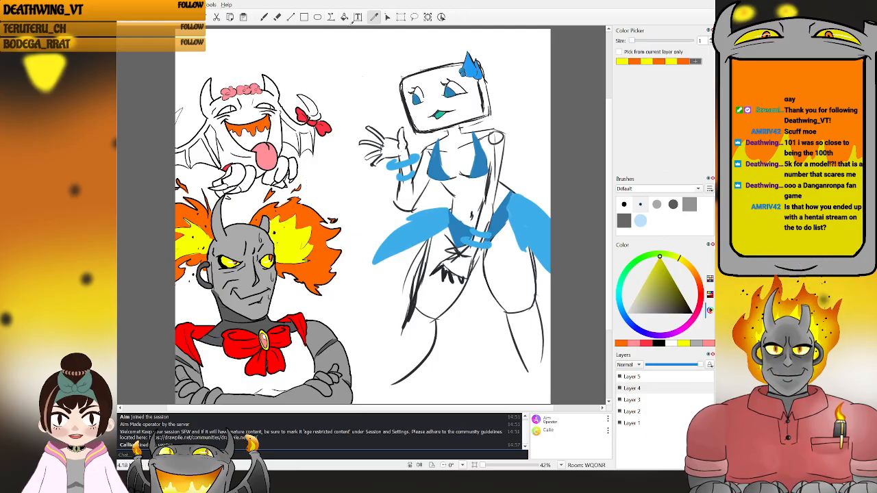
left_click(344, 17)
left_click(251, 141)
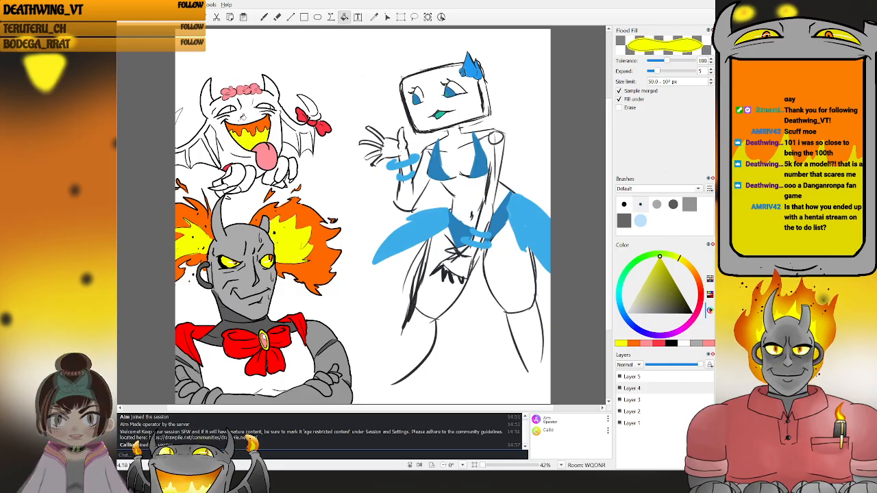
- Flood-fill both of the imp's eyes with the same yellow and set the freehand brush size to 10px
left_click(231, 108)
left_click(265, 105)
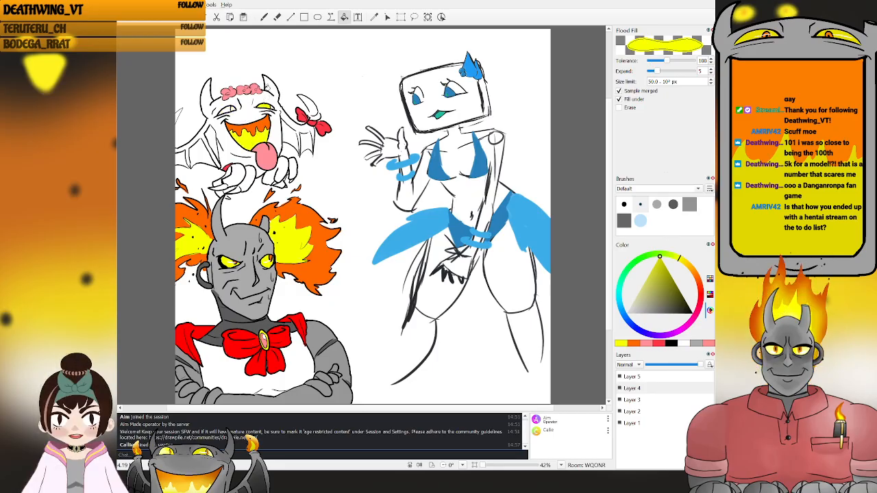
key("b")
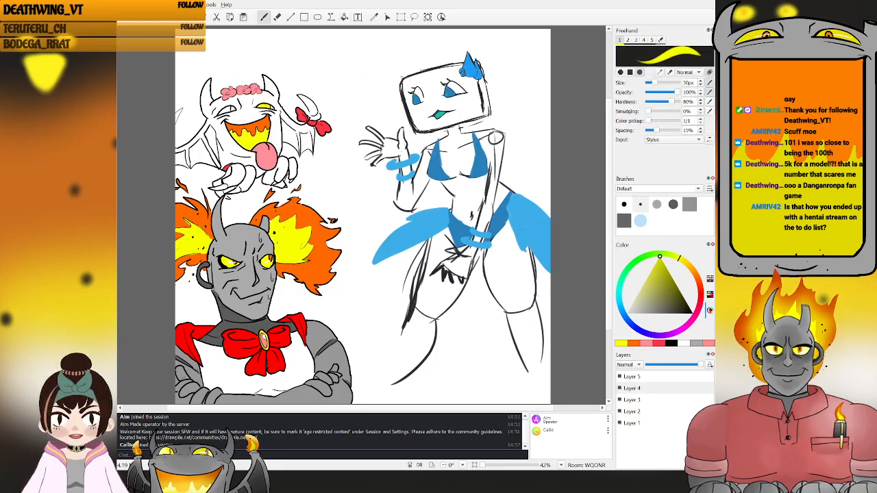
left_click(650, 83)
left_click(649, 83)
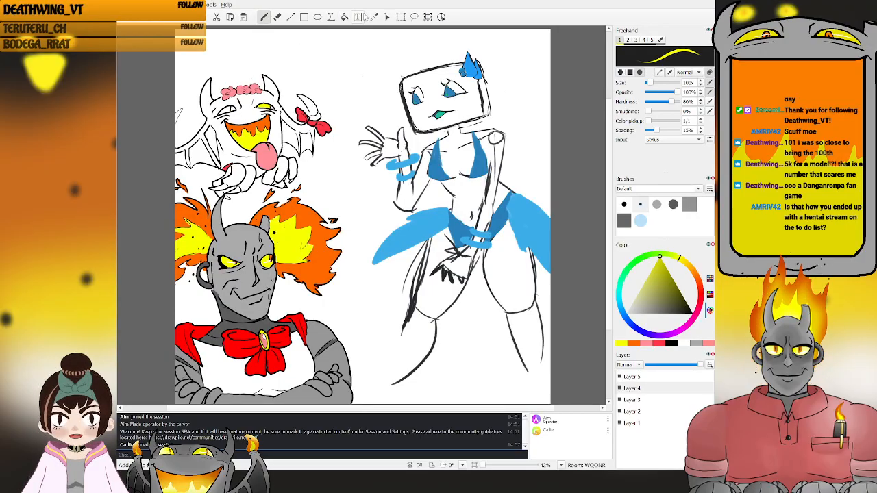
left_click(345, 17)
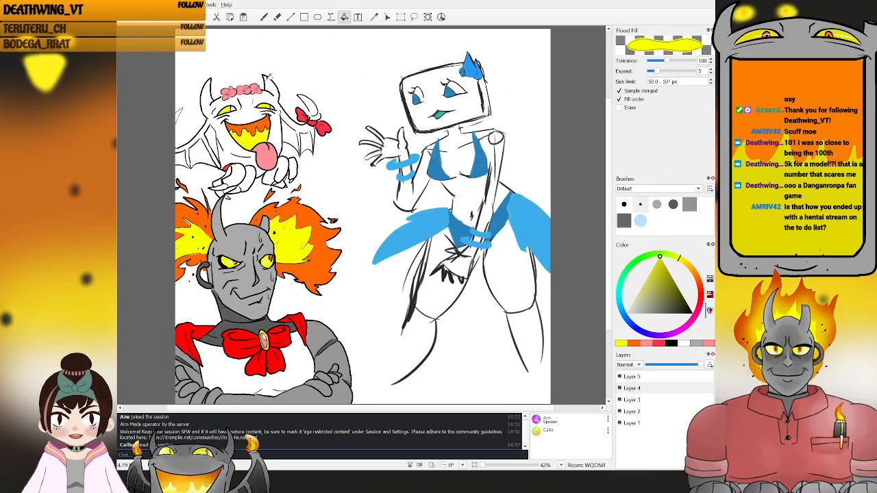
- Sample the orange of the demon's flames and flood-fill the irises of the imp's eyes with it
key("i")
left_click(280, 196)
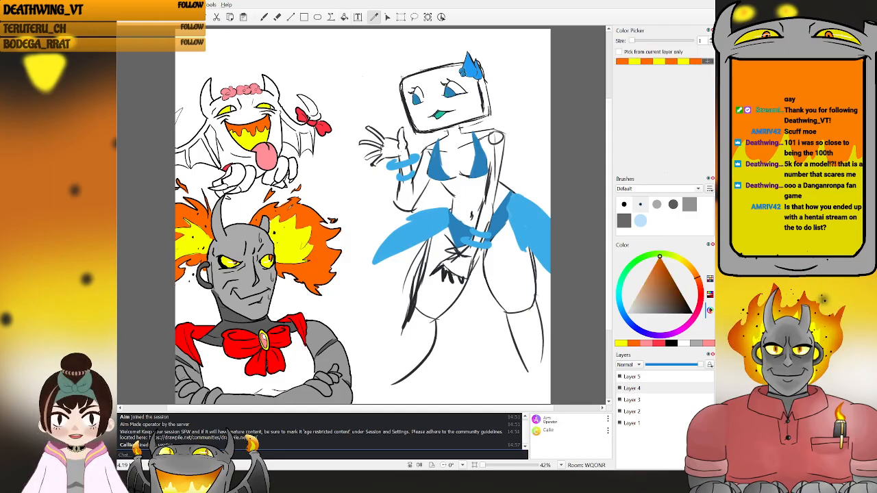
left_click(345, 17)
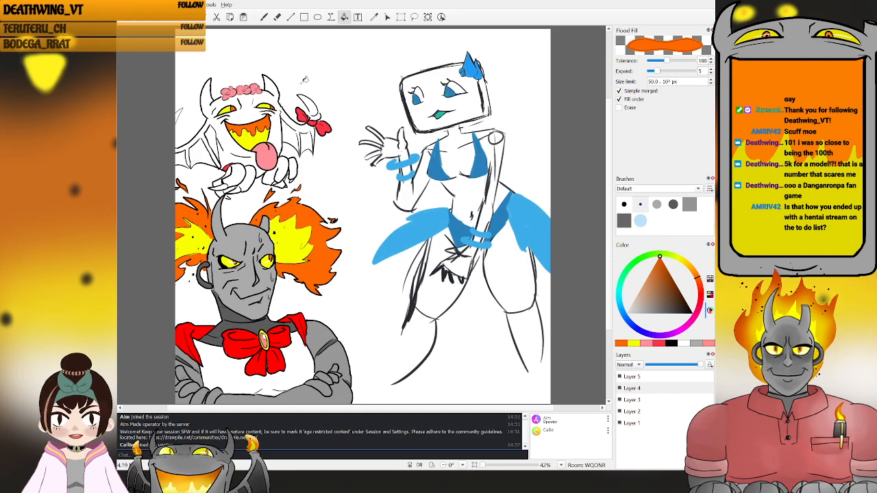
- Sample the grey of the demon's skin and try to flood-fill the imp's head with it
key("i")
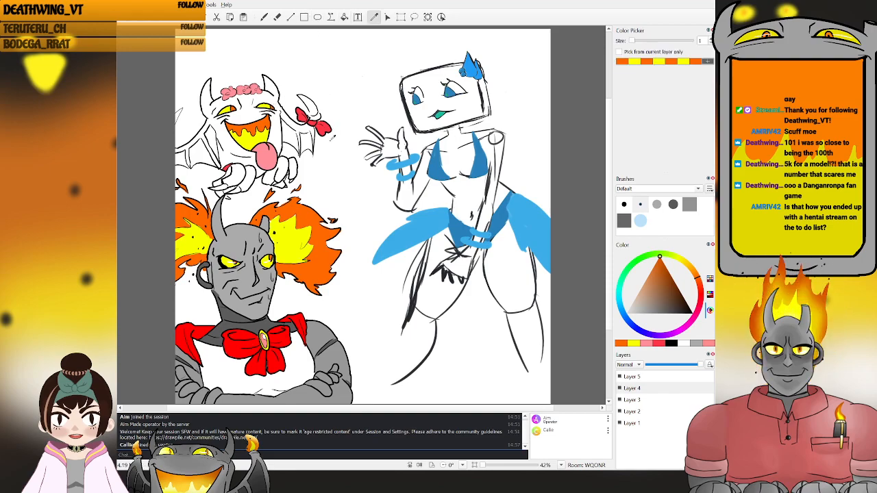
left_click(222, 238)
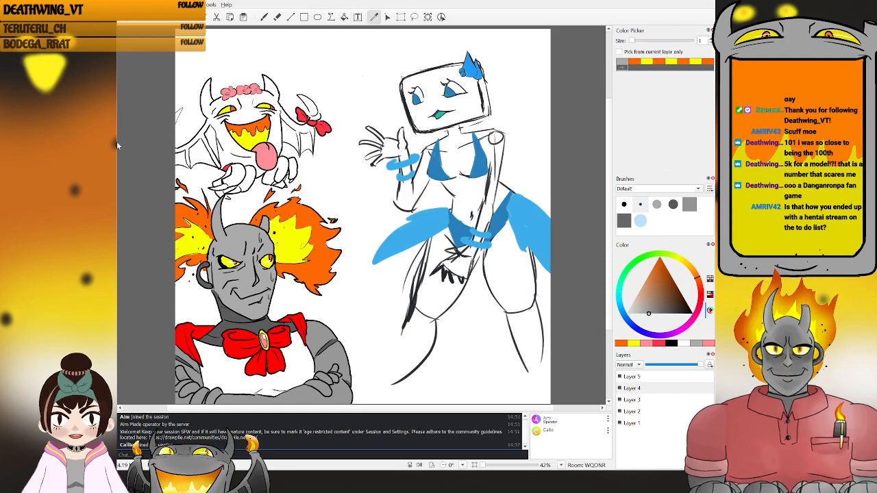
left_click(344, 17)
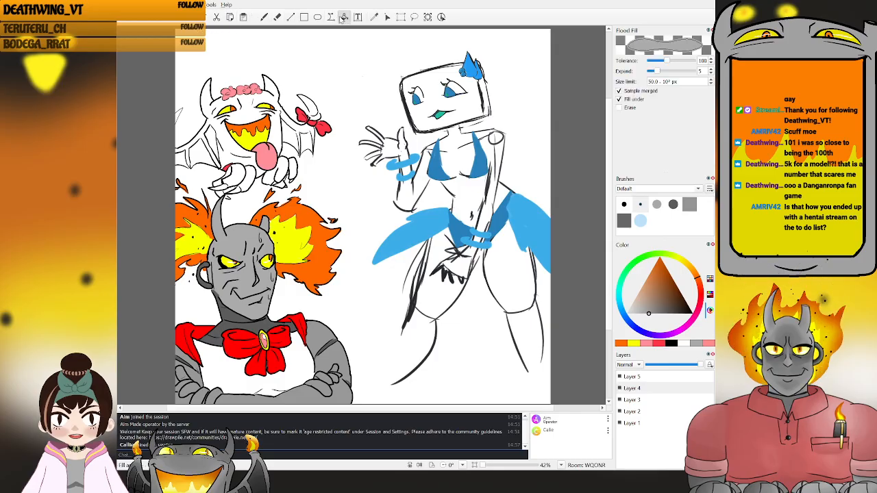
left_click(223, 102)
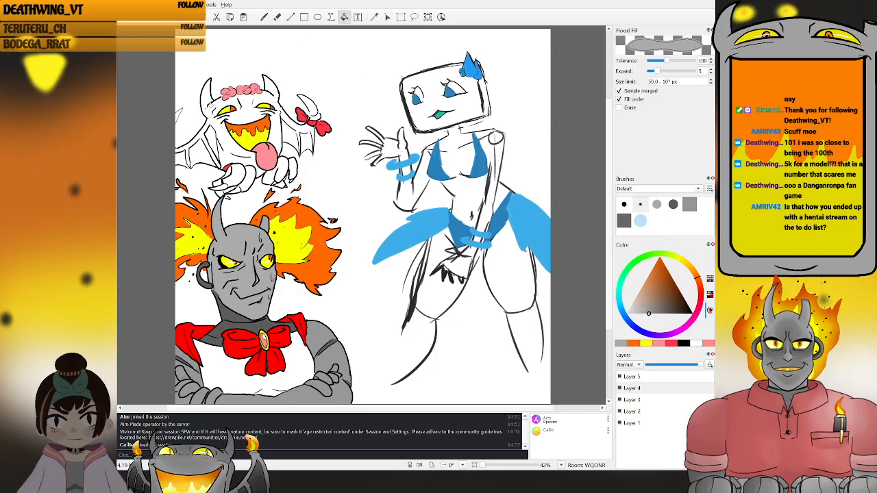
- Sample the orange from the demon's flame hair again for another flood fill
key("i")
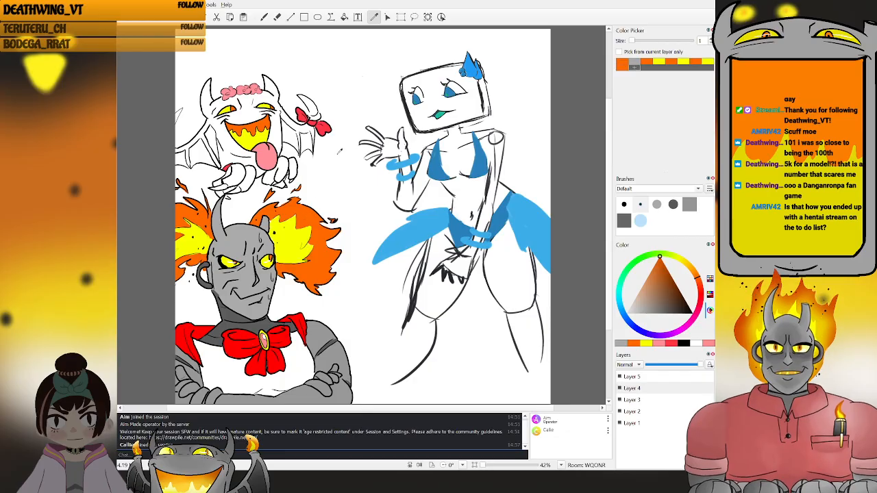
left_click(344, 16)
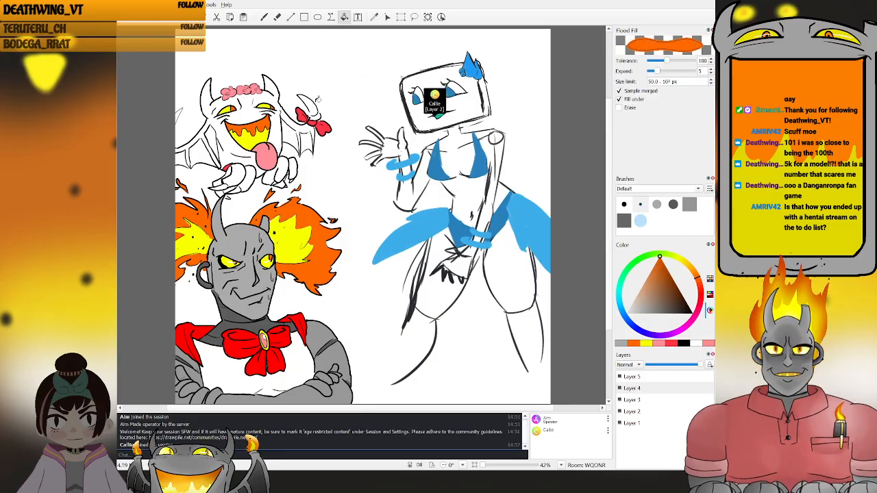
- Flood-fill the small demon's tail flame orange and paint its core with yellow sampled from the large character's fiery hair
key("b")
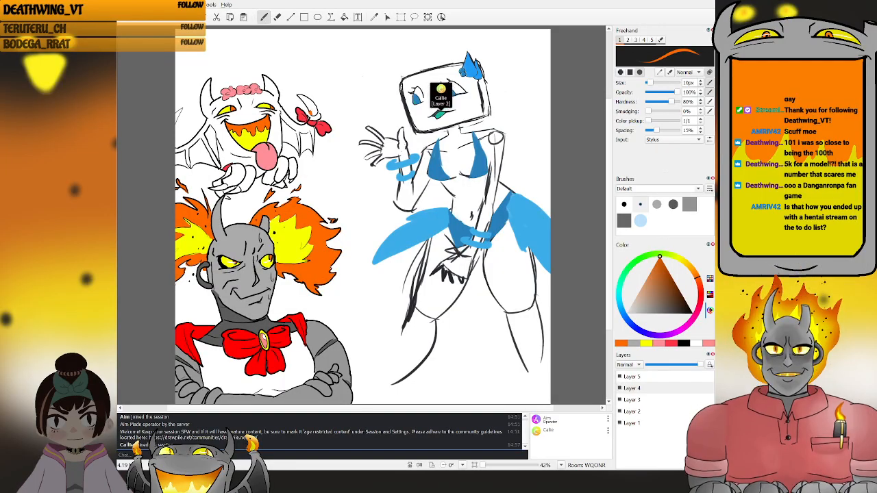
left_click(344, 17)
left_click(307, 107)
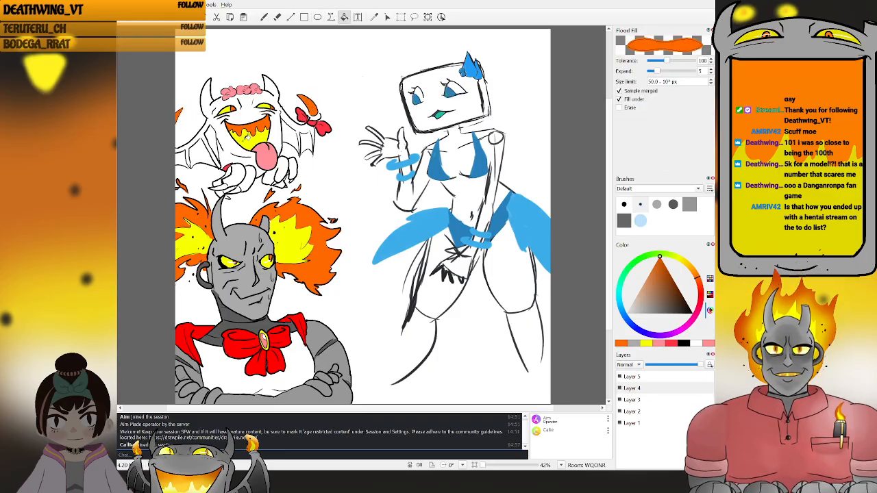
key("i")
left_click(291, 226)
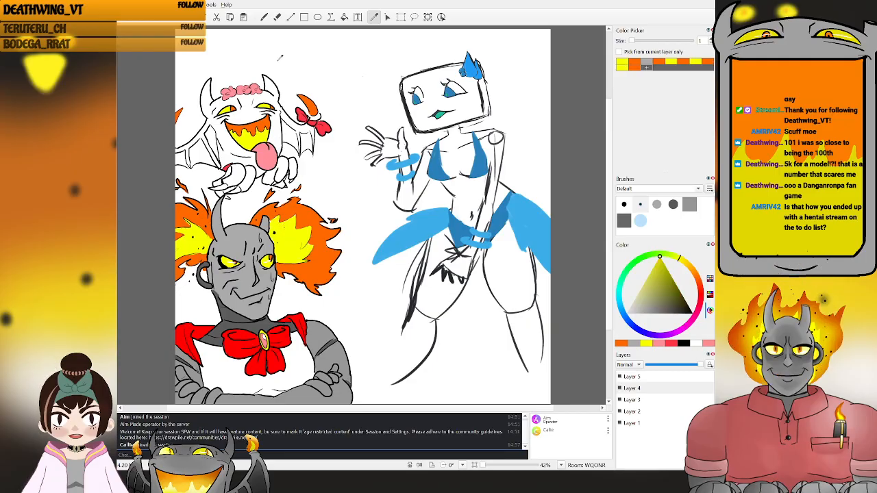
key("b")
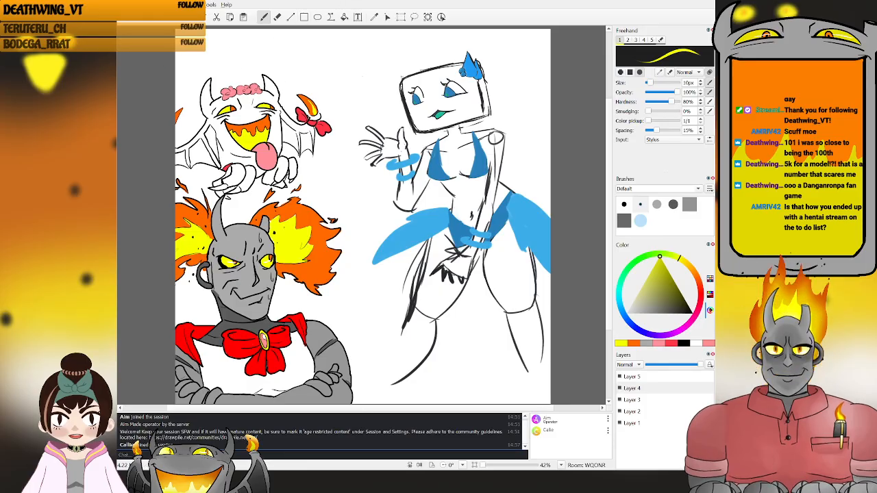
- Color the small demon's hand beneath the tongue, nearest the tail, with the sampled gray
key("i")
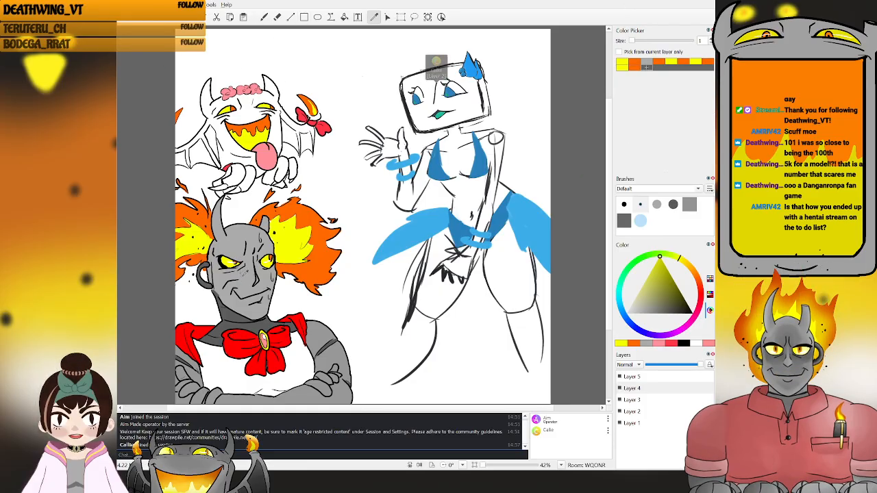
left_click(344, 17)
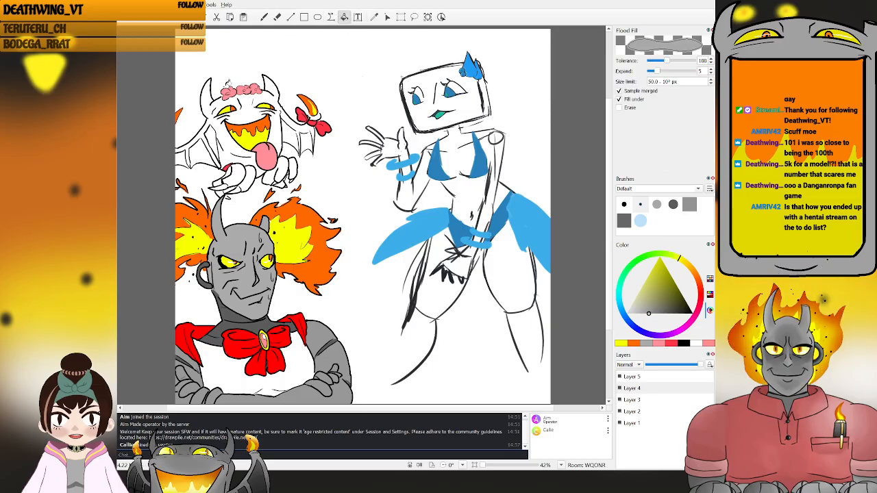
left_click(228, 103)
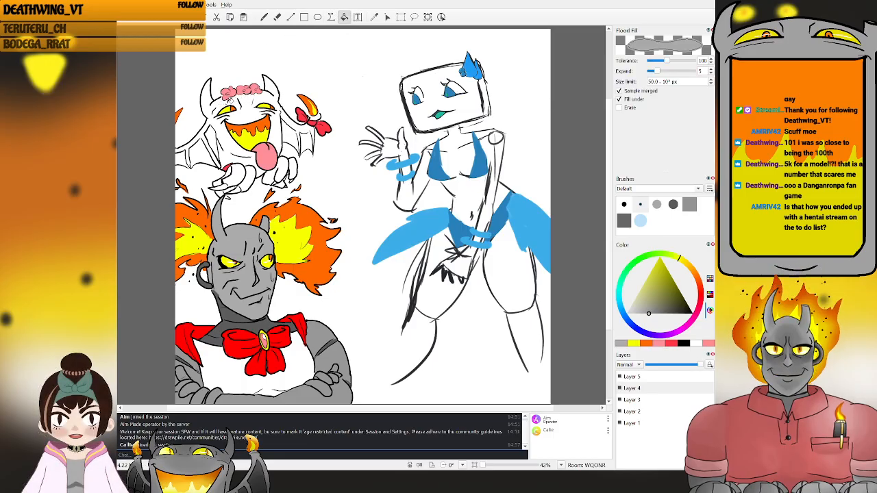
key("b")
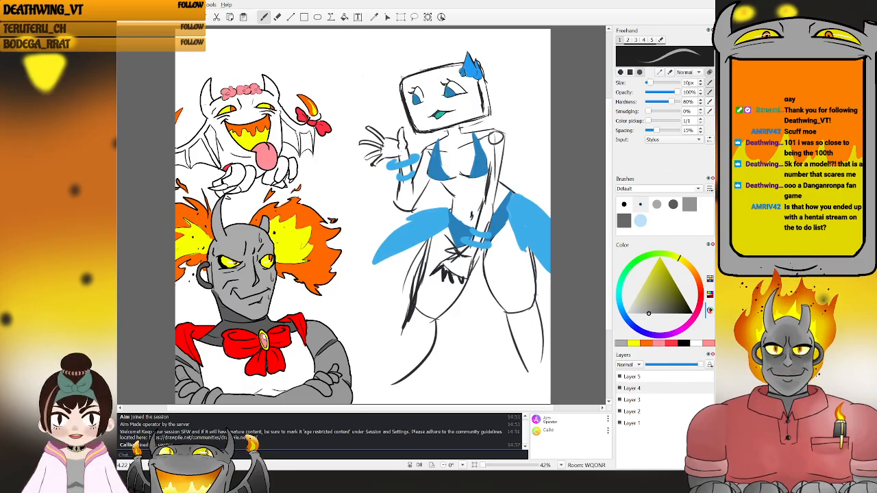
left_click(344, 16)
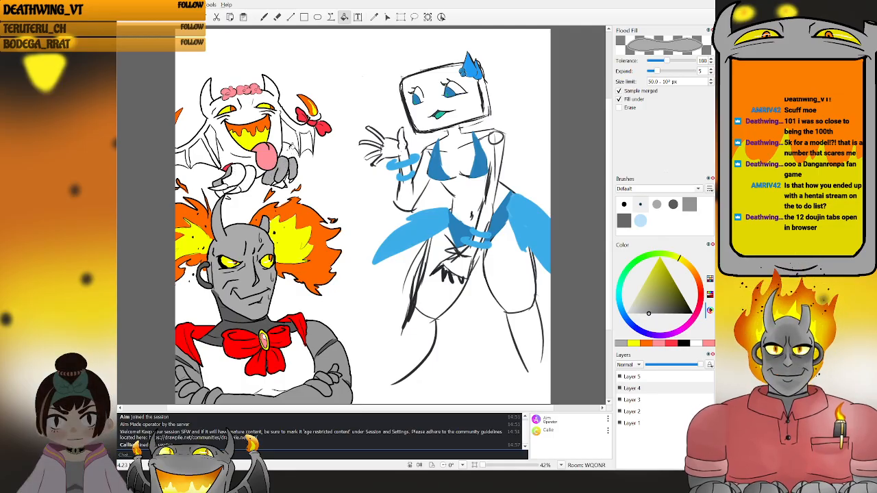
- Color the claws on both of the small demon's hands black on Layer 5
key("b")
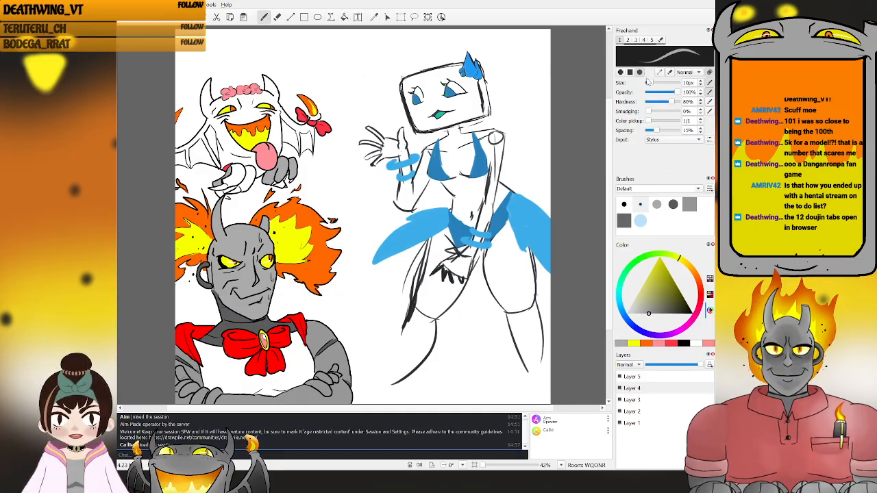
left_click(659, 378)
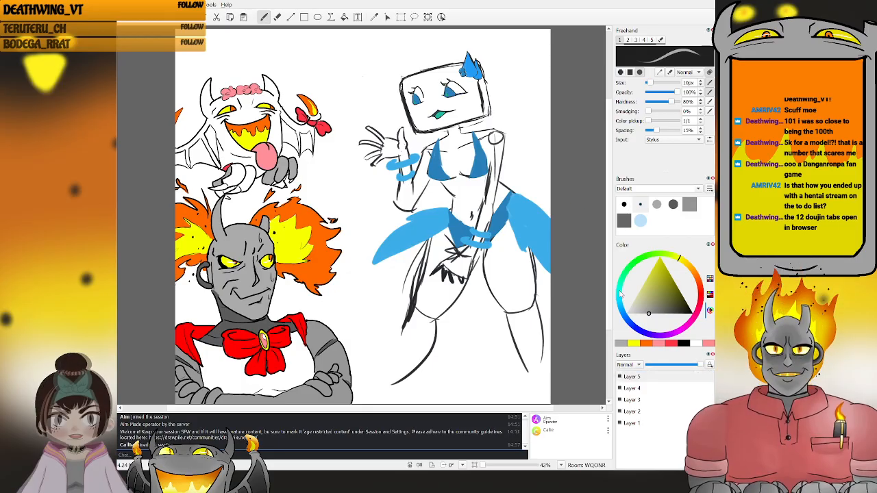
left_click_drag(665, 297, 698, 322)
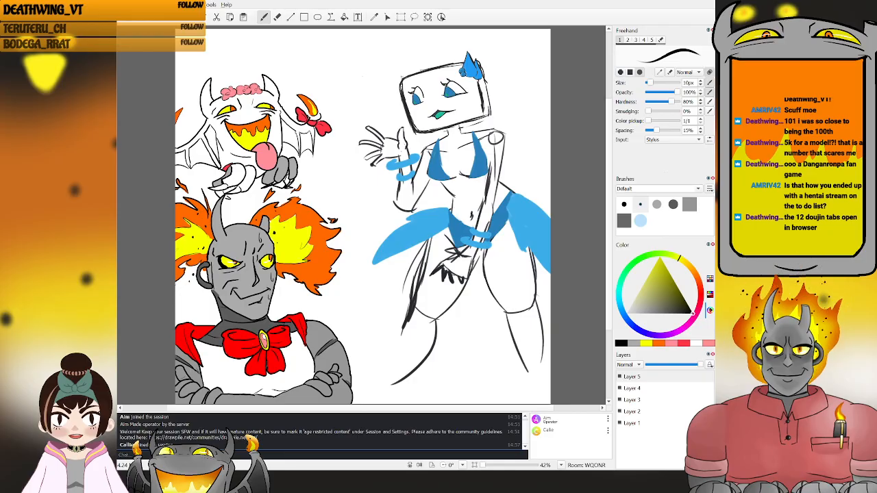
left_click(344, 16)
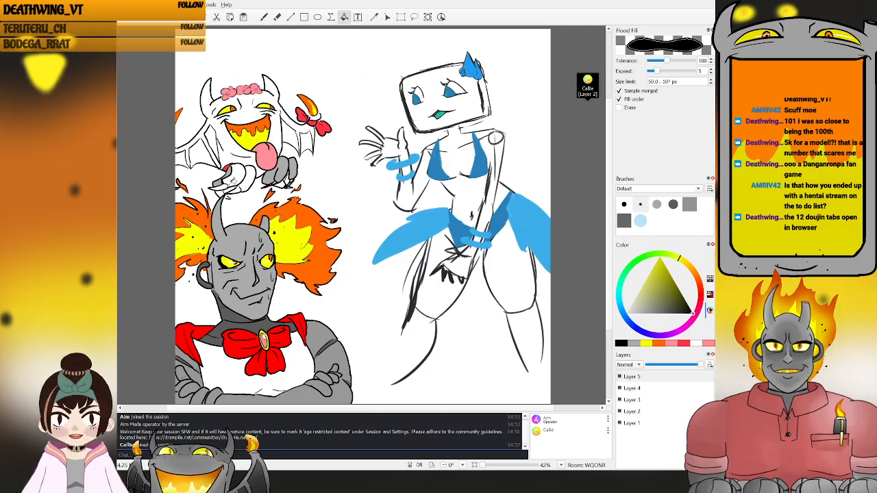
key("b")
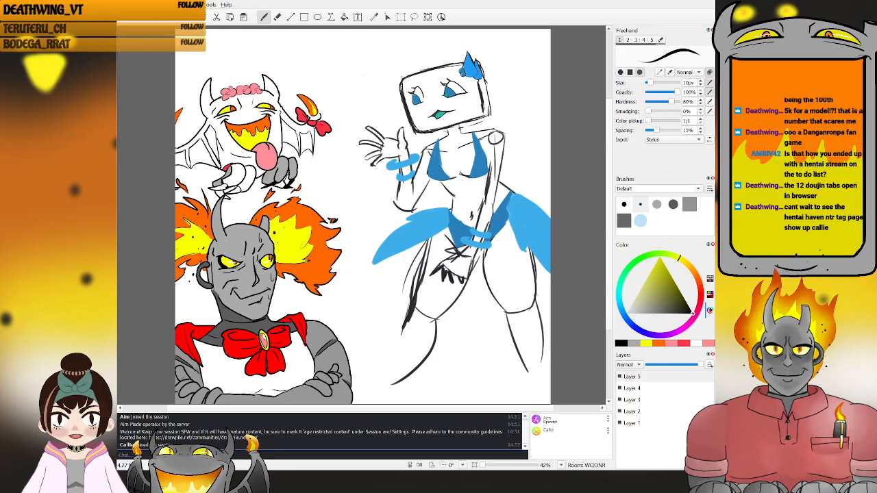
left_click(344, 16)
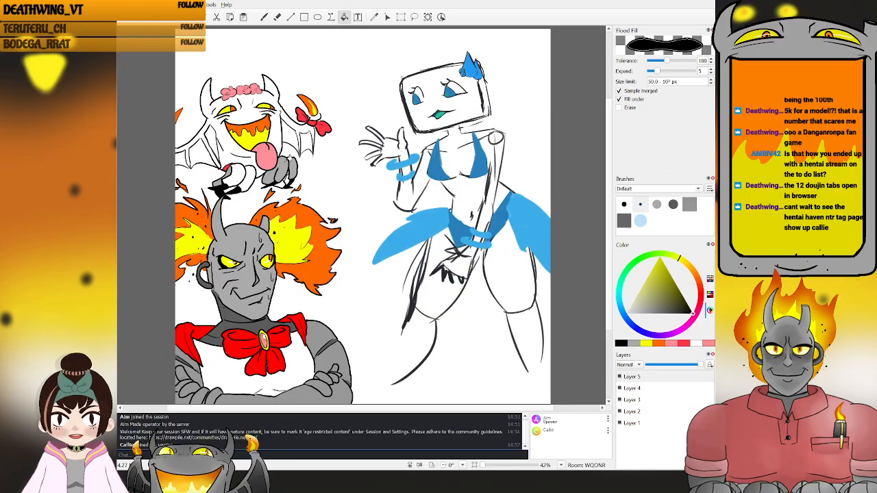
- Sample gray from the small demon's finished hand and flood-fill its other hand with it
key("i")
left_click(281, 163)
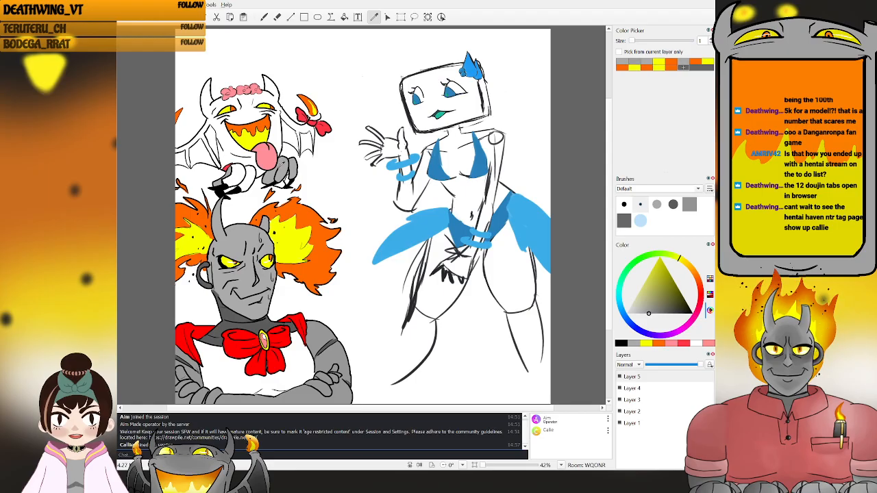
left_click(344, 16)
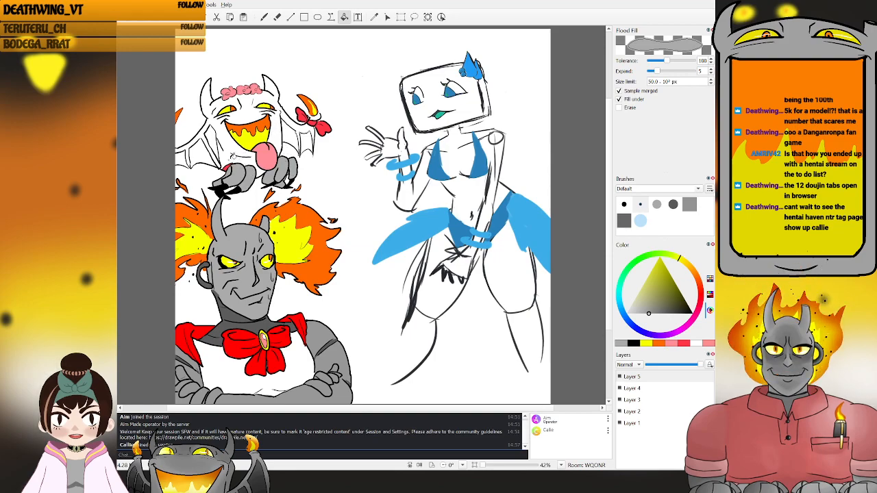
key("alt+Tab")
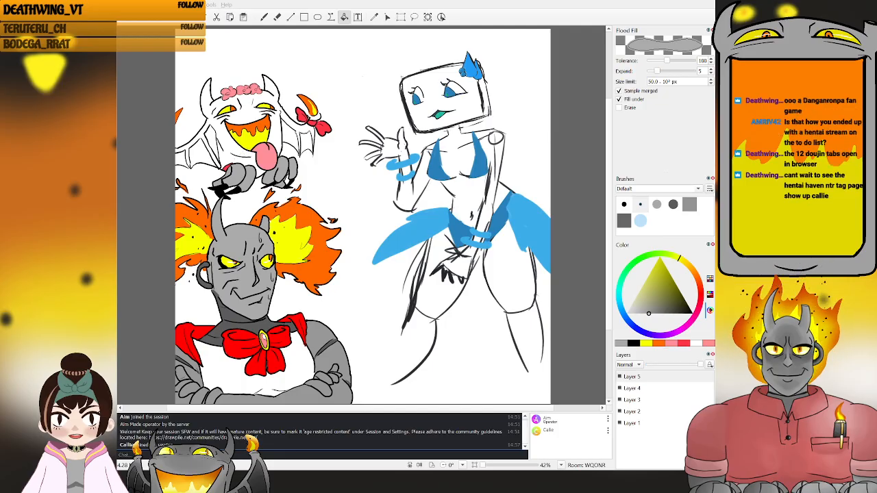
- Paint gray over part of the small demon's body and wing frame on Layer 4 with a 30 px brush
left_click(264, 17)
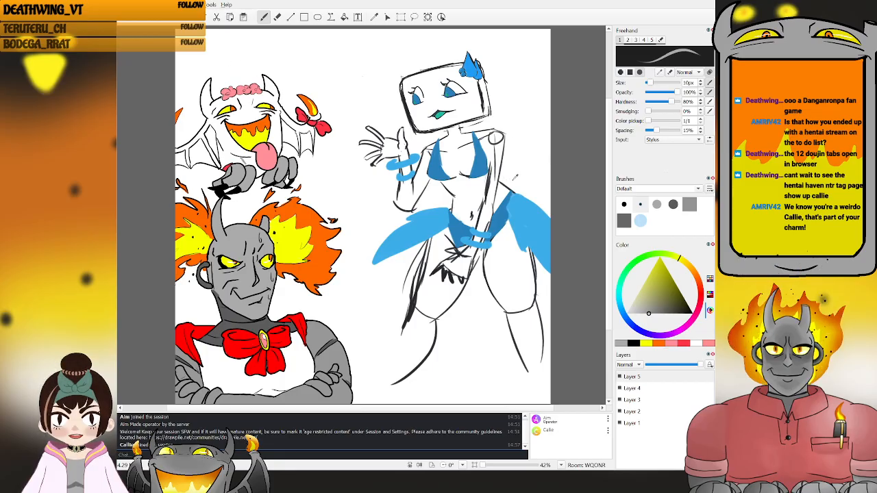
left_click(648, 390)
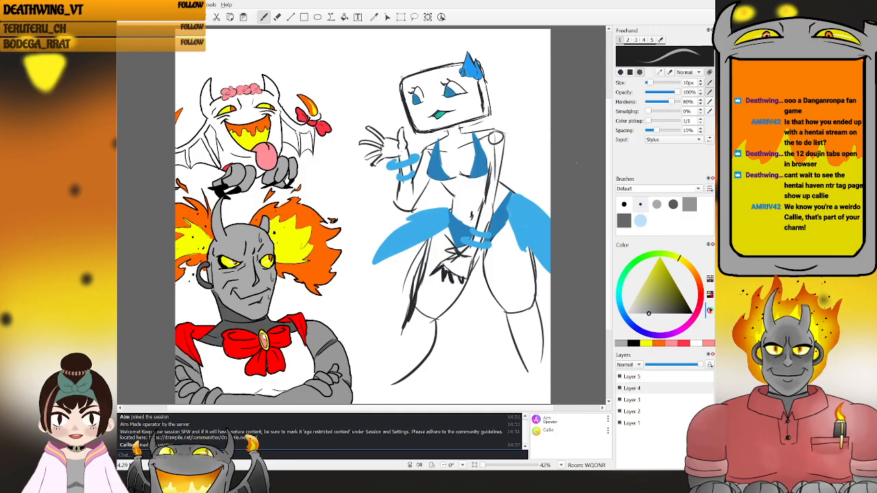
left_click_drag(667, 85, 670, 84)
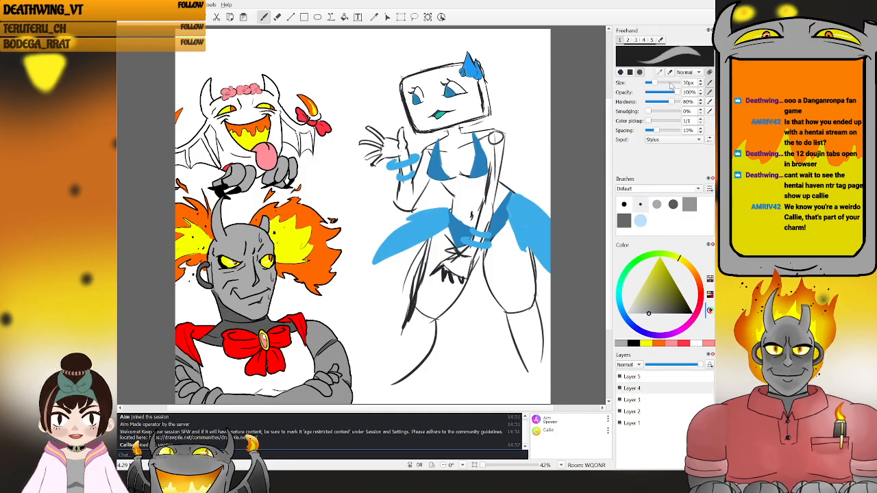
mouse_move(235, 157)
left_mouse_down()
mouse_move(221, 131)
mouse_move(219, 150)
mouse_move(216, 132)
mouse_move(220, 142)
left_mouse_up()
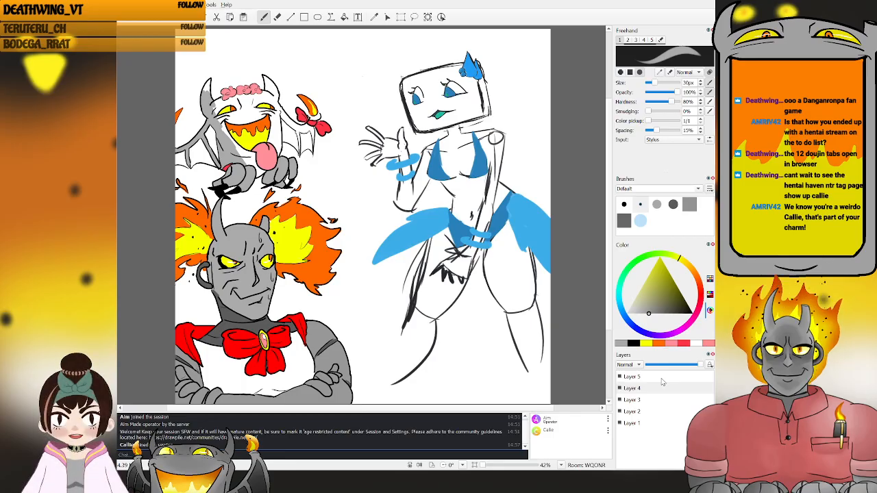
- Lower Layer 1's opacity to about half to fade the sketch lines of the box-headed figure
left_click(659, 424)
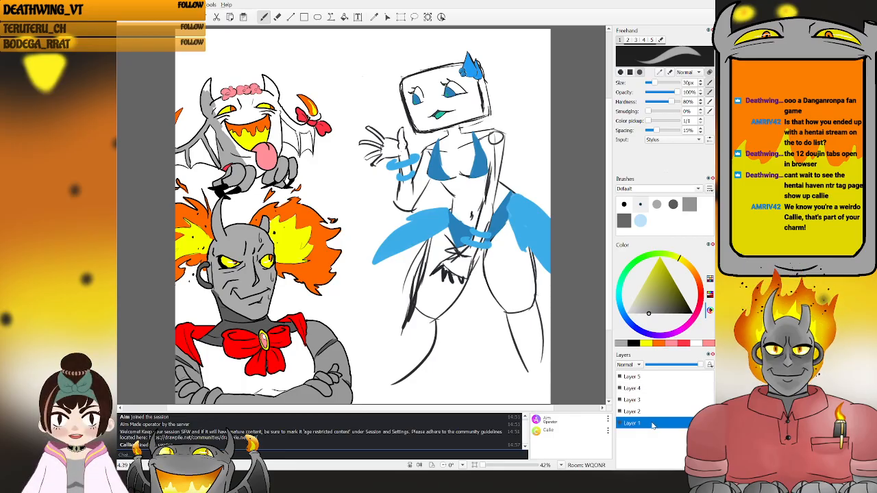
left_click(675, 368)
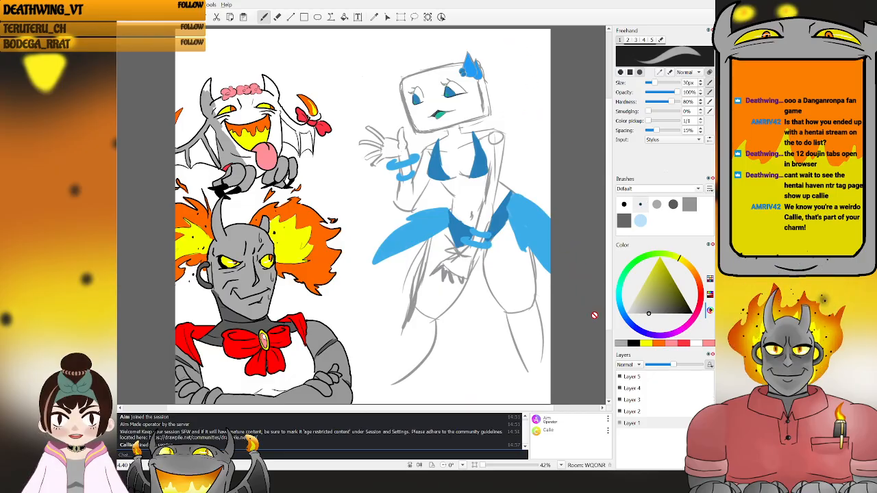
- Paint the rest of the small demon's head, body and wing frames gray on Layer 4
left_click(639, 378)
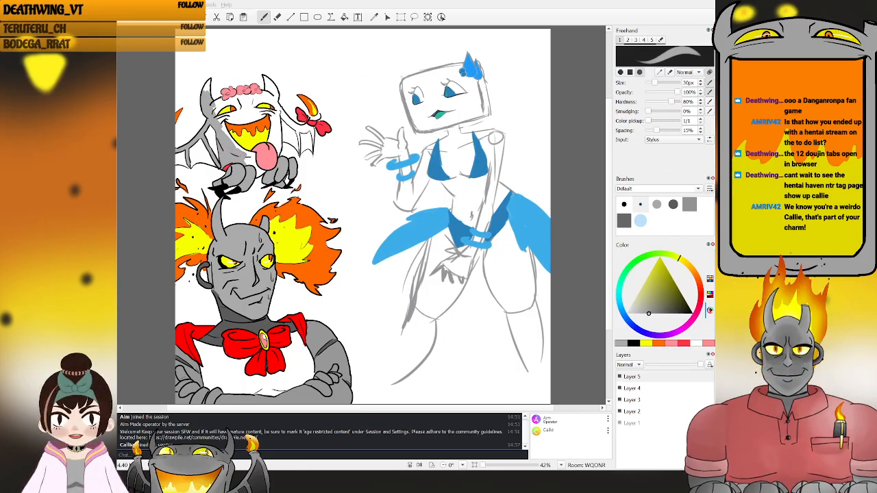
left_click(648, 390)
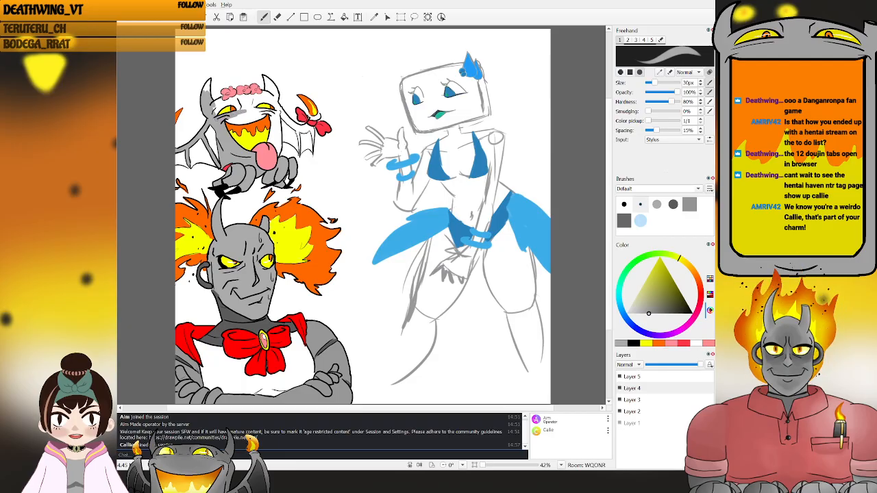
left_click_drag(230, 118, 261, 117)
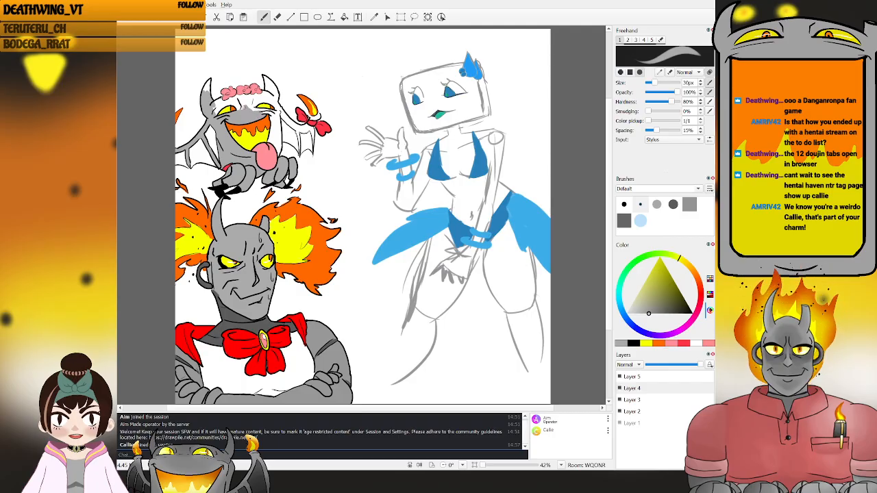
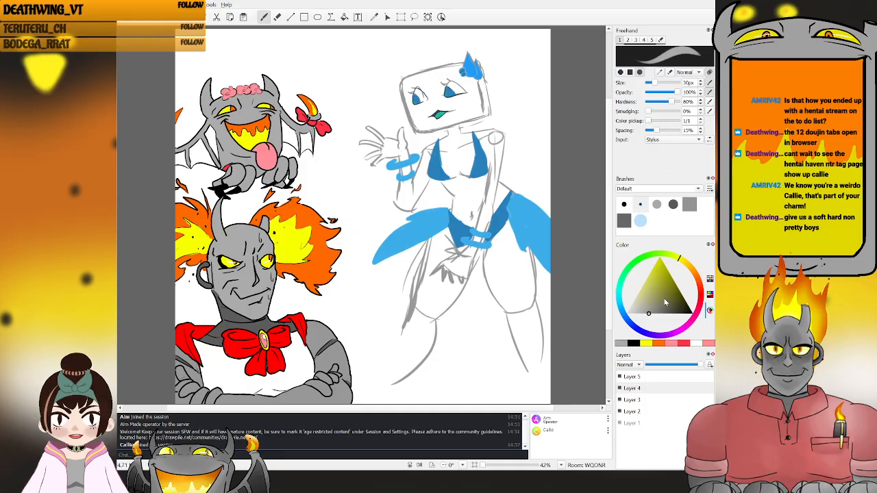
- Paint the membranes of both of the small demon's wings dark gray
left_click_drag(666, 304, 670, 328)
left_click(198, 155)
mouse_move(197, 152)
left_mouse_down()
mouse_move(193, 165)
mouse_move(205, 158)
left_mouse_up()
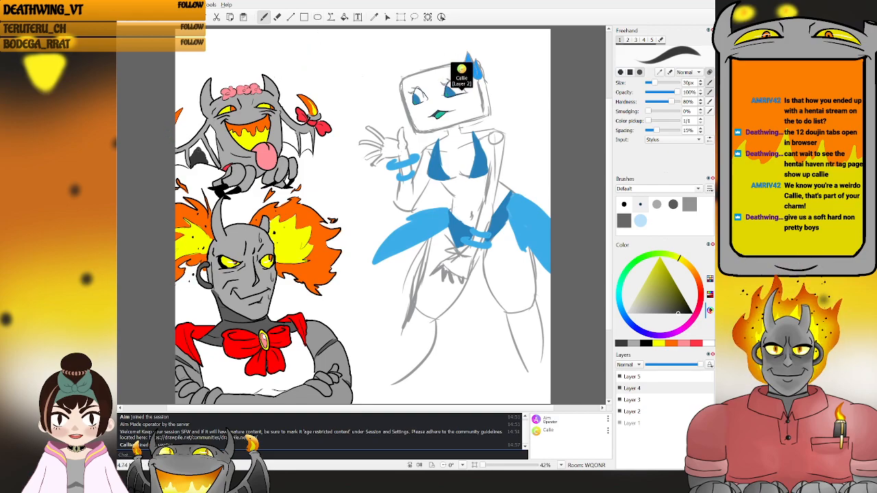
mouse_move(195, 152)
left_mouse_down()
mouse_move(201, 143)
mouse_move(191, 152)
left_mouse_up()
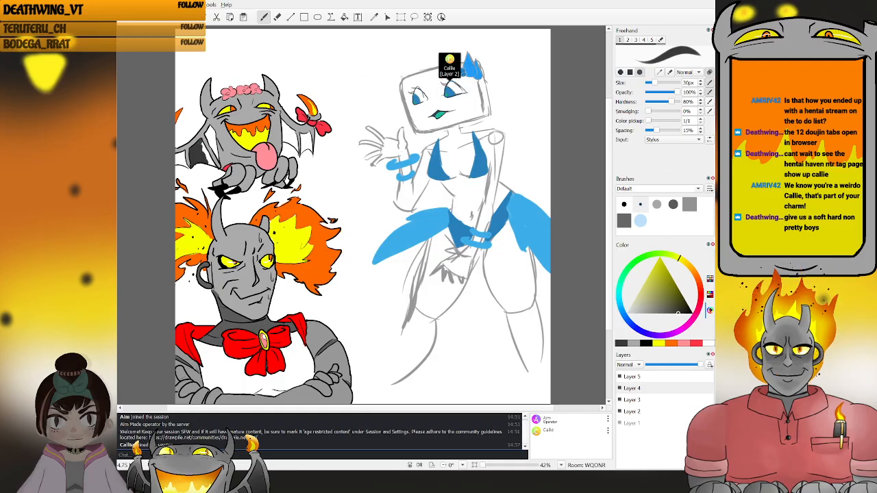
left_click_drag(199, 143, 204, 150)
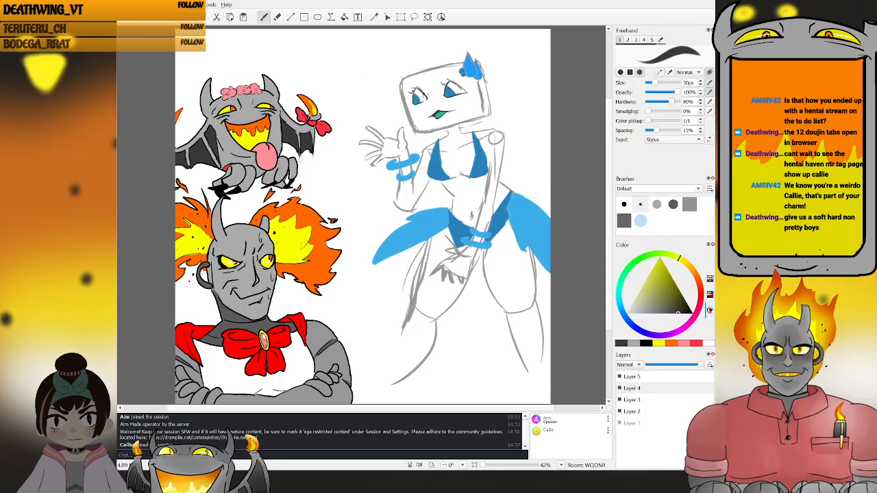
key("e")
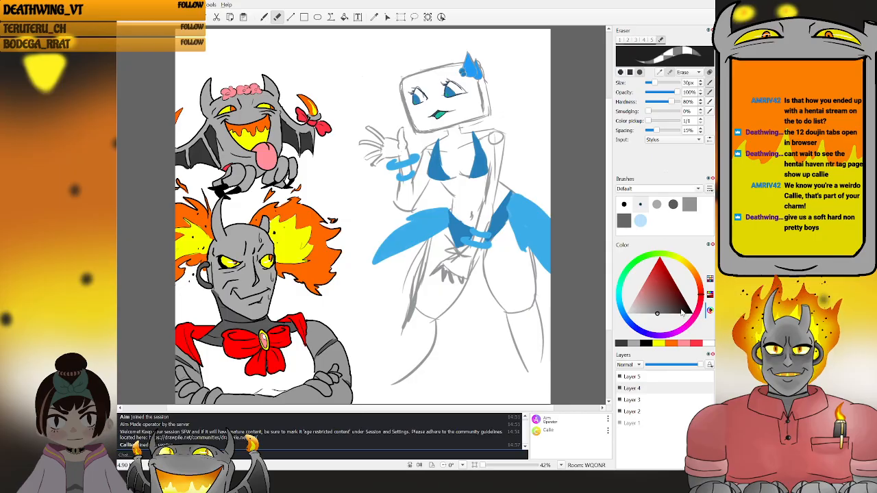
left_click(684, 310)
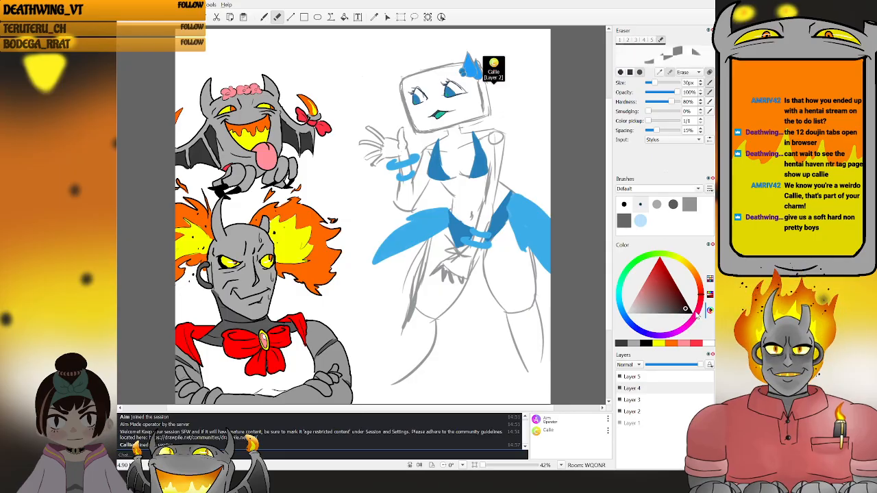
left_click_drag(689, 310, 698, 317)
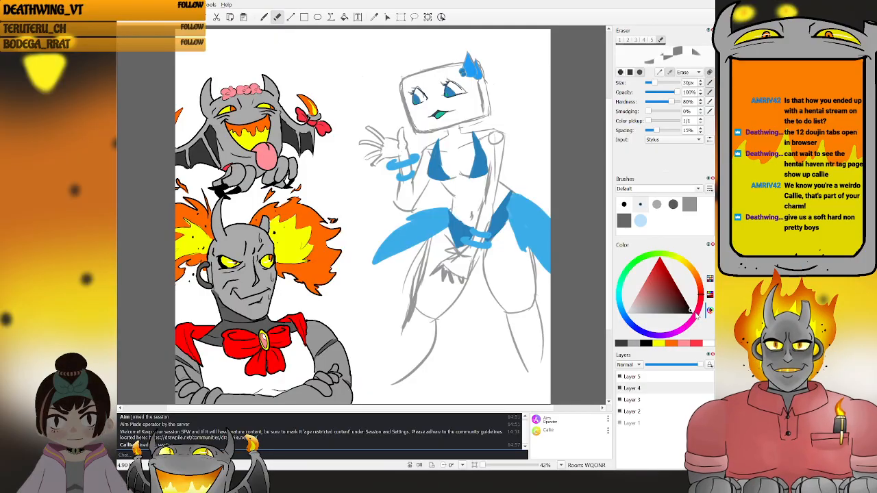
left_click(694, 315)
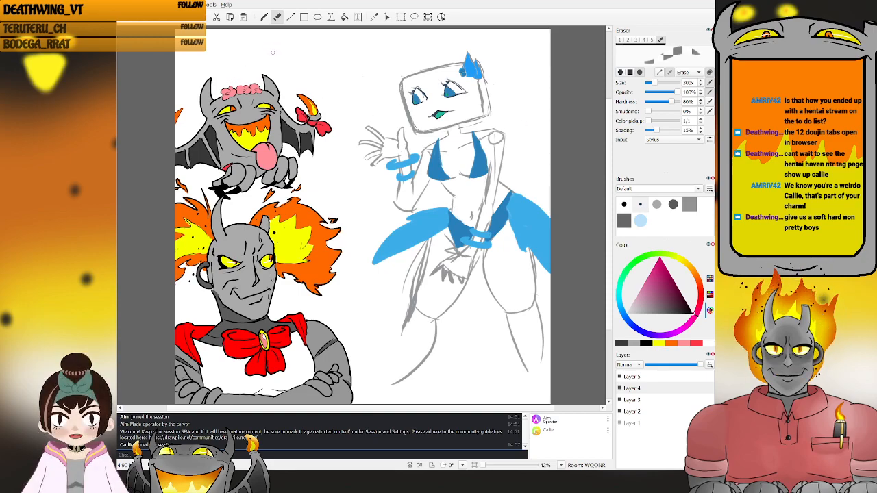
- Set the freehand brush to black with a size of 10 px
key("b")
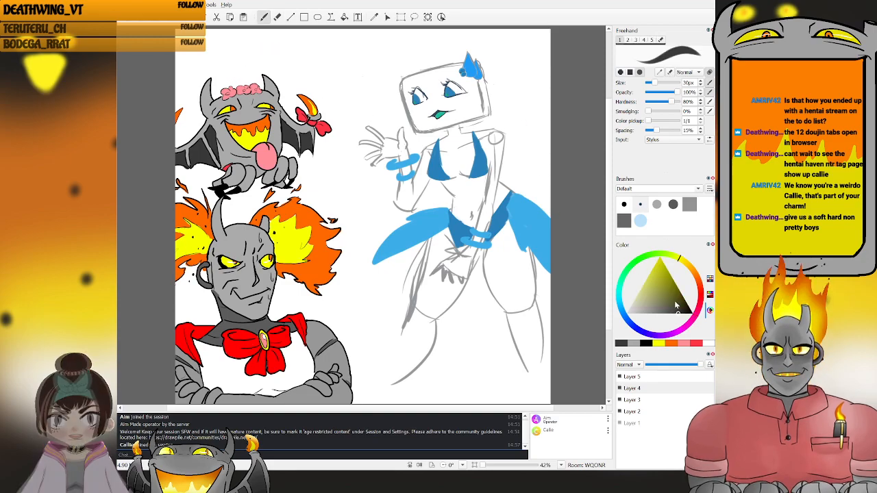
left_click_drag(675, 305, 693, 313)
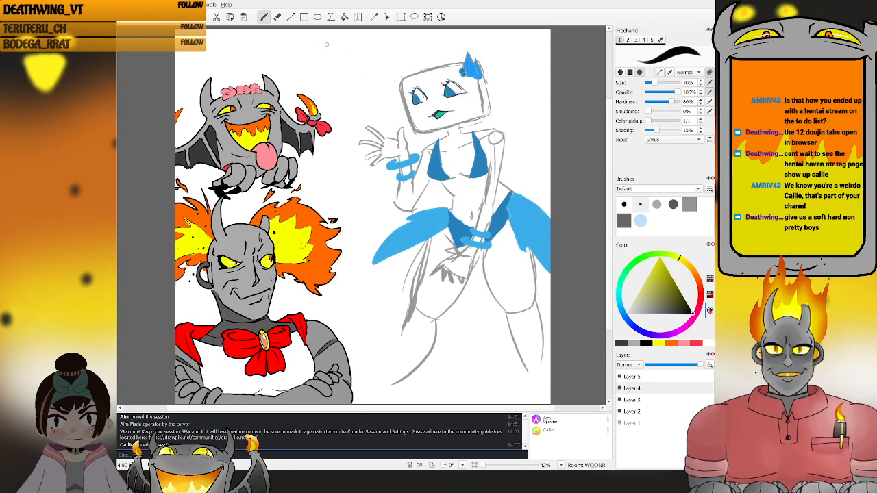
left_click_drag(651, 87, 648, 86)
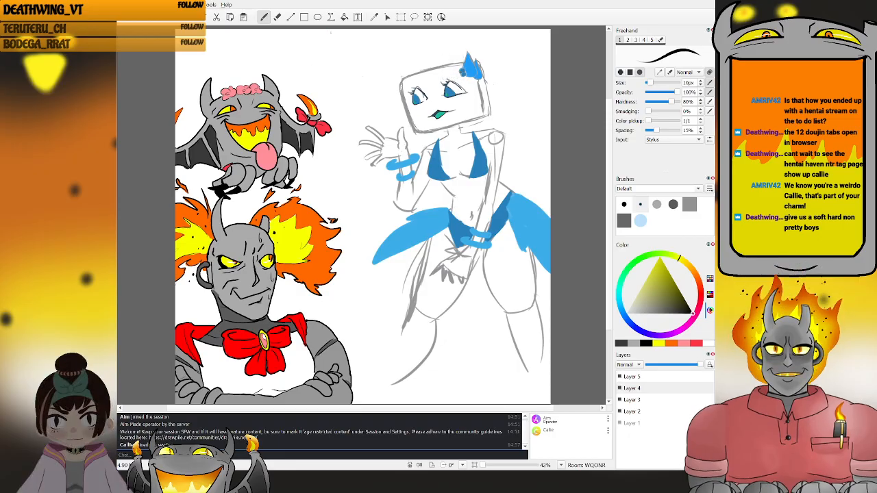
key("m")
key("m")
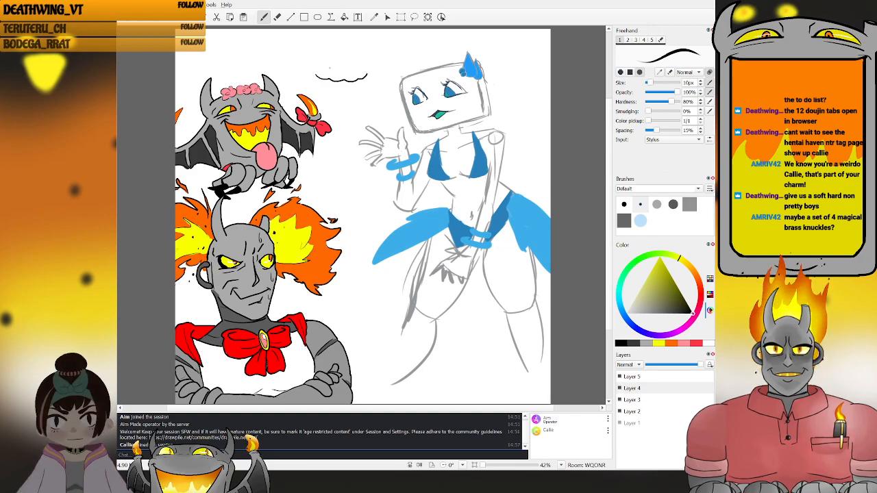
- Draw a row of four rounded knuckle arches with a curved band beneath them, above the small demon's bow
left_click_drag(316, 65, 328, 61)
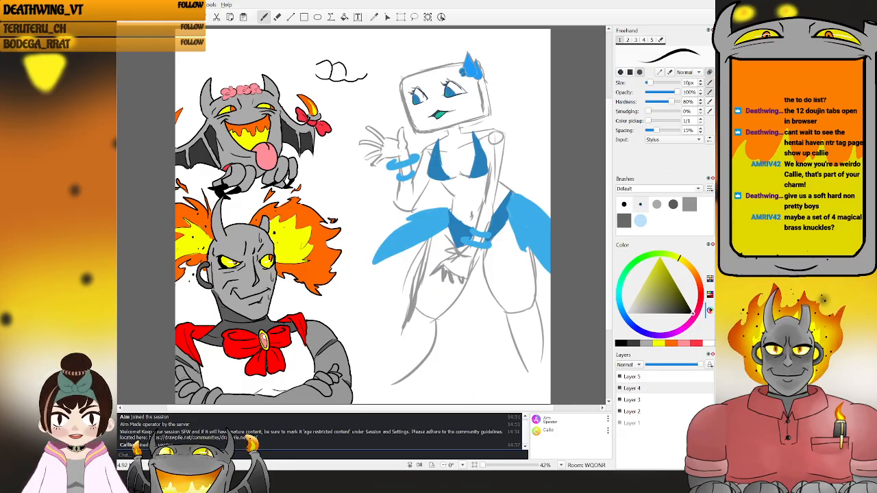
left_click_drag(344, 69, 357, 73)
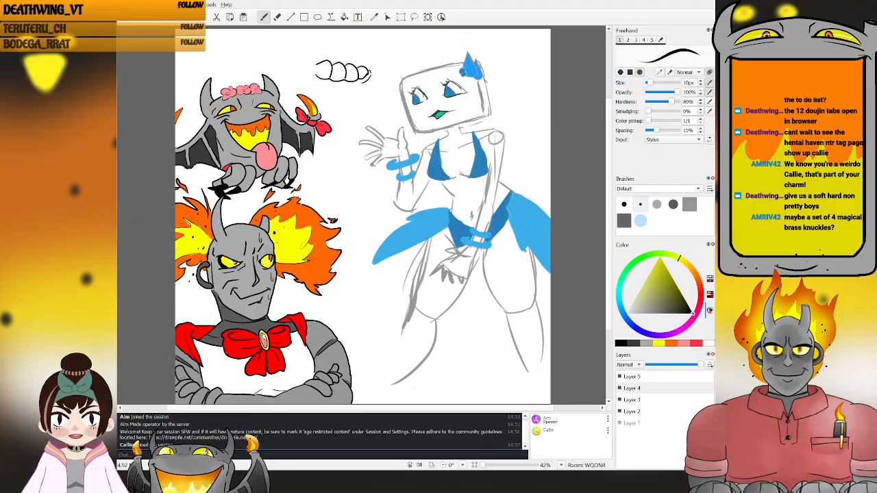
left_click_drag(314, 75, 330, 86)
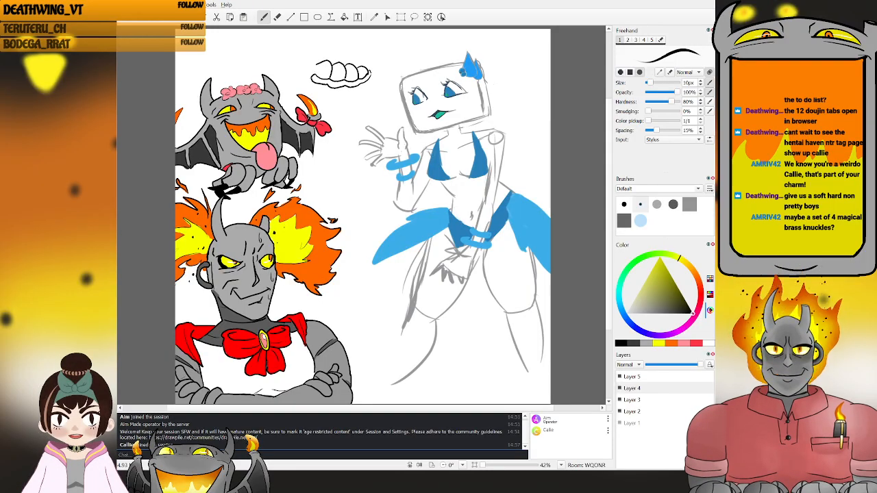
key("ctrl+z")
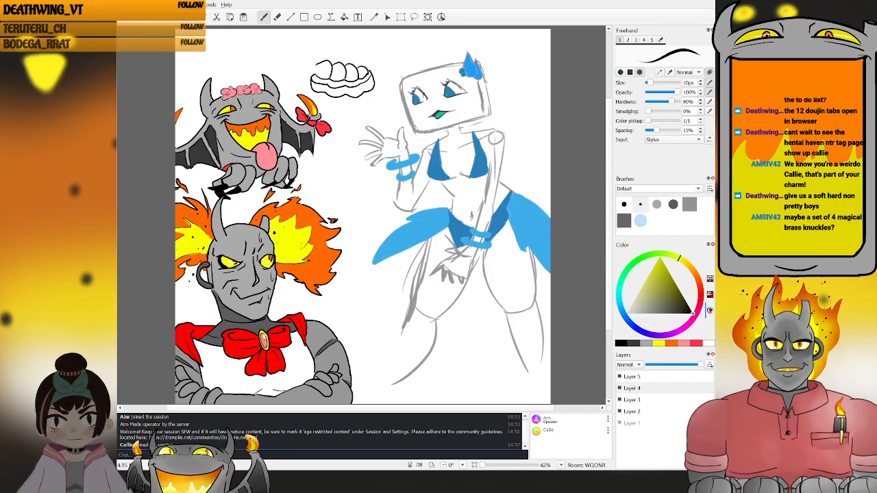
- Redraw the outer contour around the knuckle arches and add the curved lower grip of the brass knuckles
mouse_move(316, 65)
left_mouse_down()
mouse_move(305, 73)
mouse_move(323, 59)
mouse_move(308, 70)
left_mouse_up()
key("ctrl+z")
key("ctrl+z")
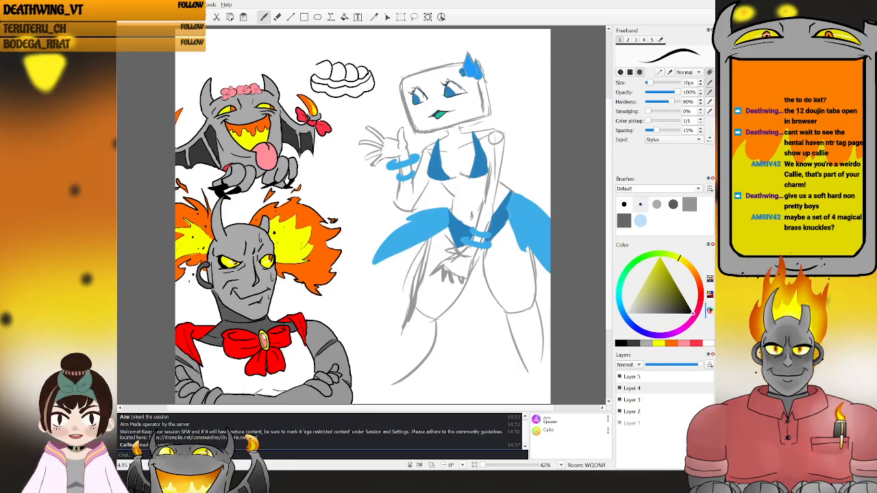
key("ctrl+z")
left_click_drag(318, 65, 311, 68)
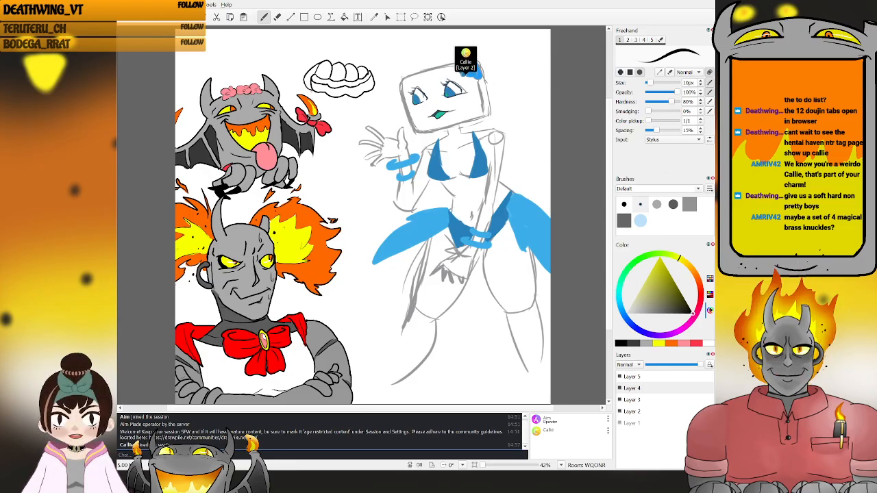
mouse_move(312, 92)
left_mouse_down()
mouse_move(318, 102)
mouse_move(355, 104)
left_mouse_up()
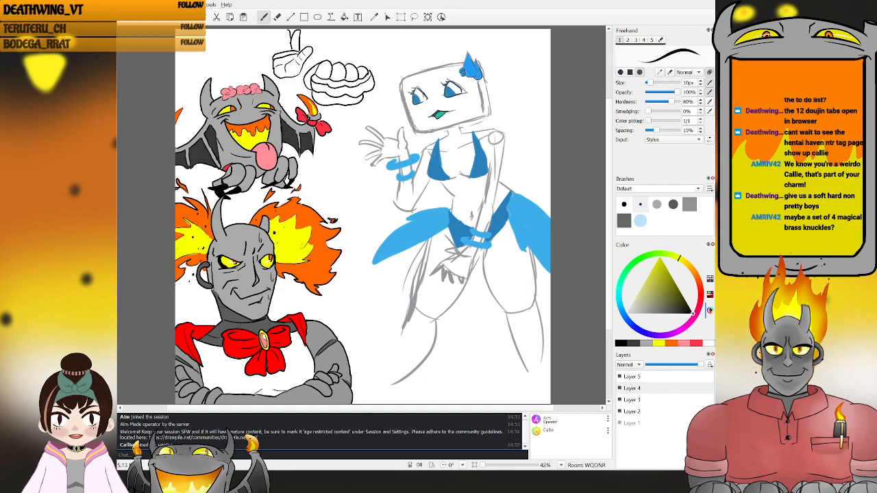
- Draw an open palm beside the brass knuckles and handwrite the words Fire, Burn and Heat above them
key("ctrl+z")
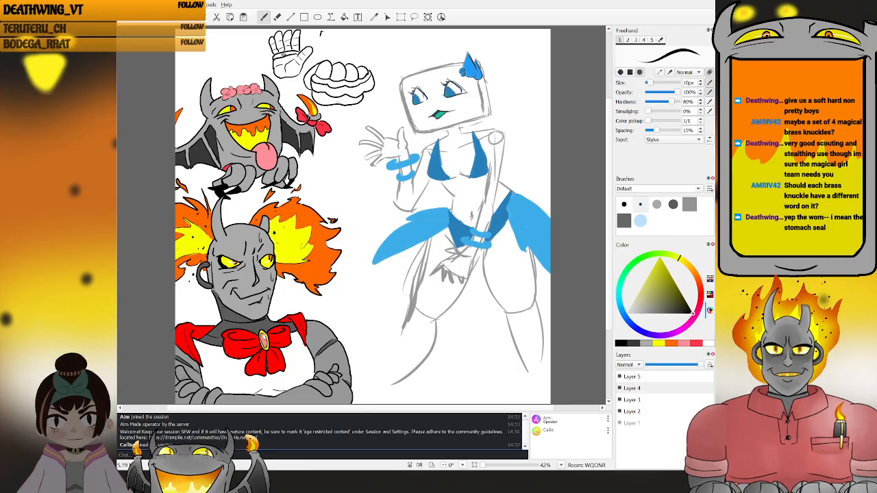
mouse_move(328, 32)
left_mouse_down()
mouse_move(344, 38)
mouse_move(321, 44)
mouse_move(337, 43)
mouse_move(325, 52)
left_mouse_up()
key("ctrl+z")
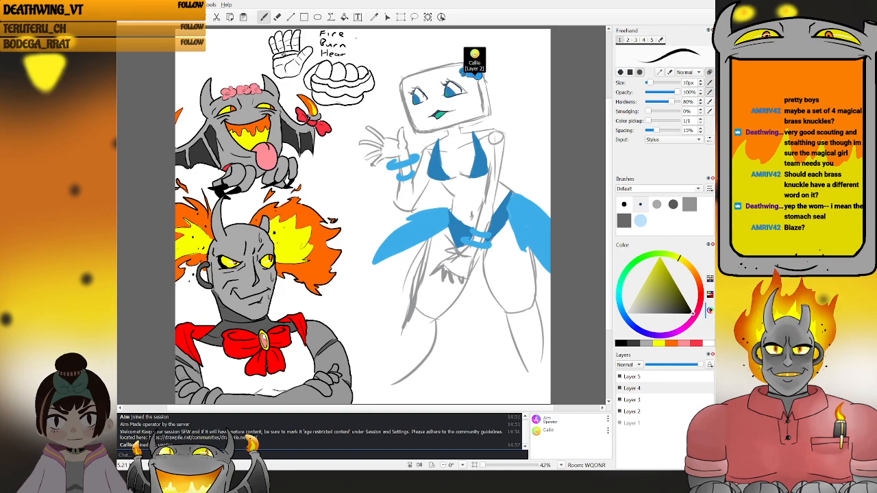
mouse_move(364, 36)
left_mouse_down()
mouse_move(360, 44)
mouse_move(368, 43)
left_mouse_up()
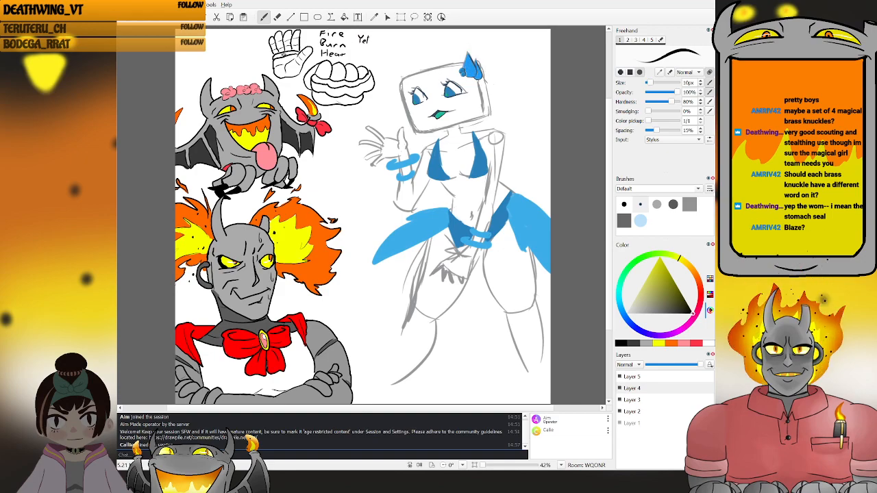
key("ctrl+z")
key("ctrl+z")
key("ctrl+z")
key("ctrl+z")
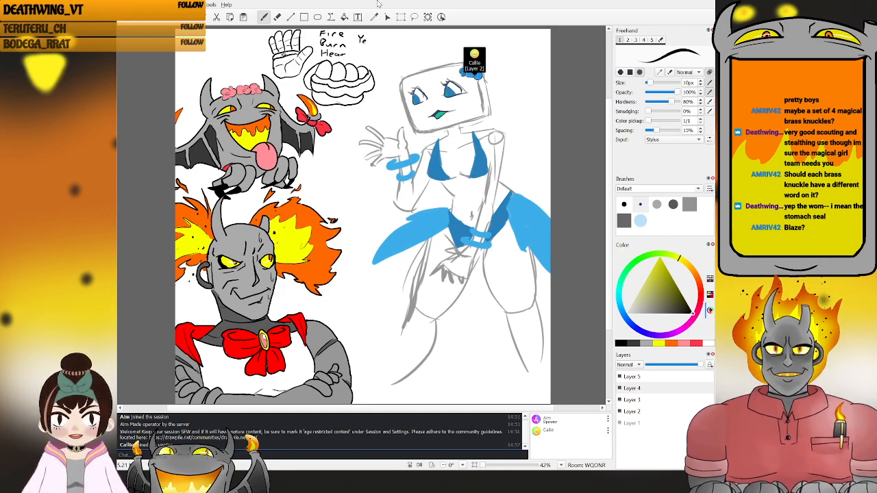
key("ctrl+z")
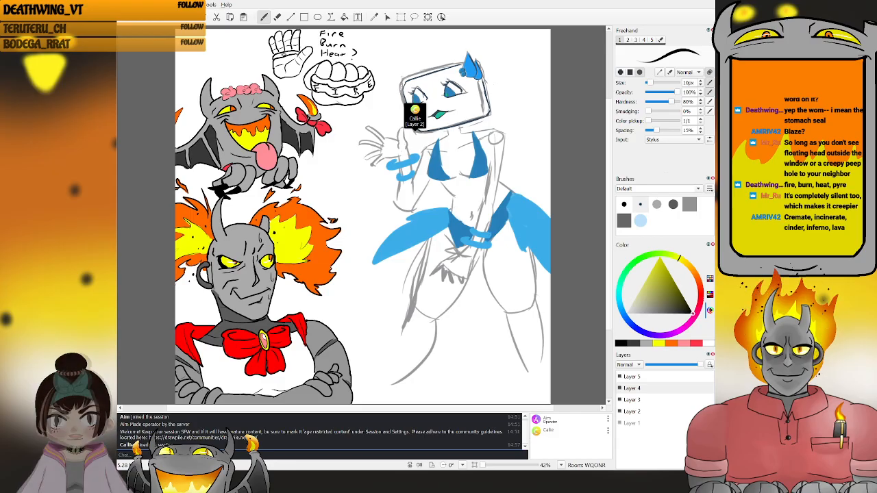
- Erase the question mark after Heat and handwrite Pyre just above the brass knuckles
key("e")
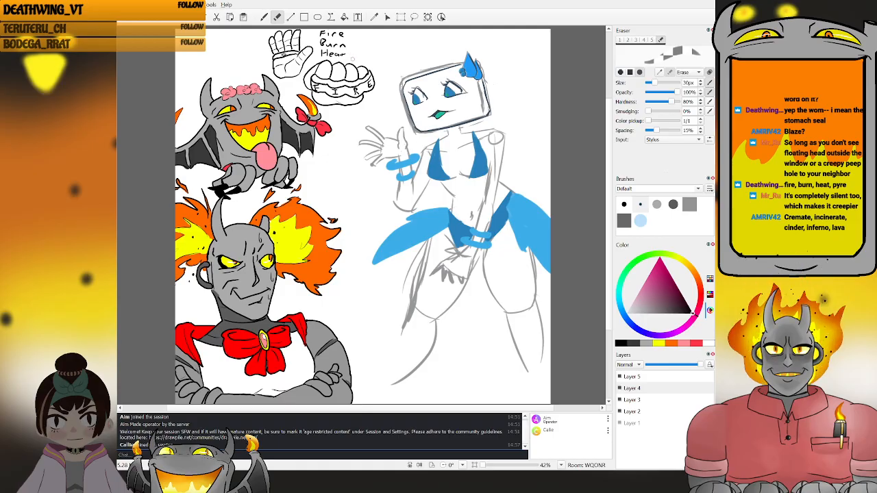
key("b")
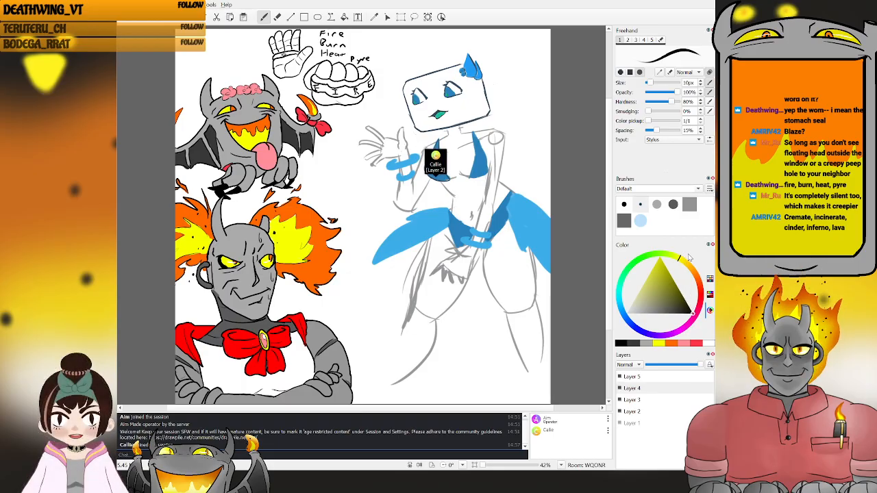
- Sketch a small box-shaped head with eyes and a mouth above the small demon, erasing stray lines
key("e")
key("b")
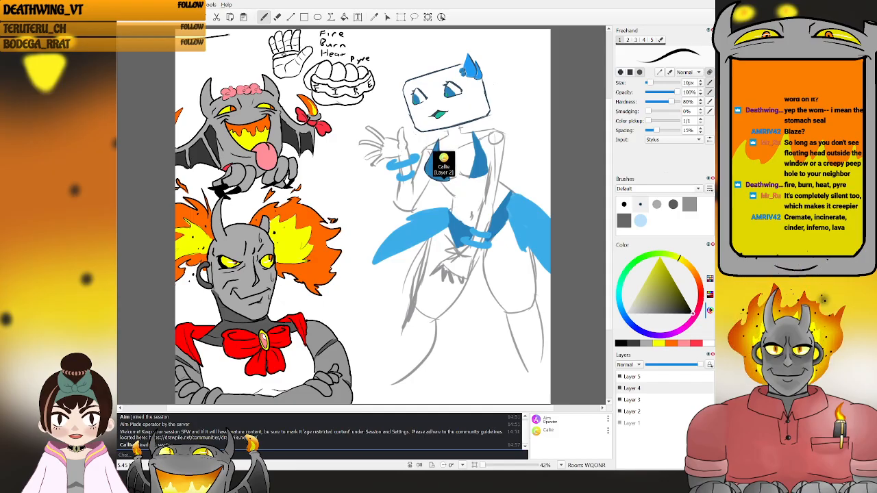
mouse_move(221, 61)
left_mouse_down()
mouse_move(191, 64)
mouse_move(182, 40)
left_mouse_up()
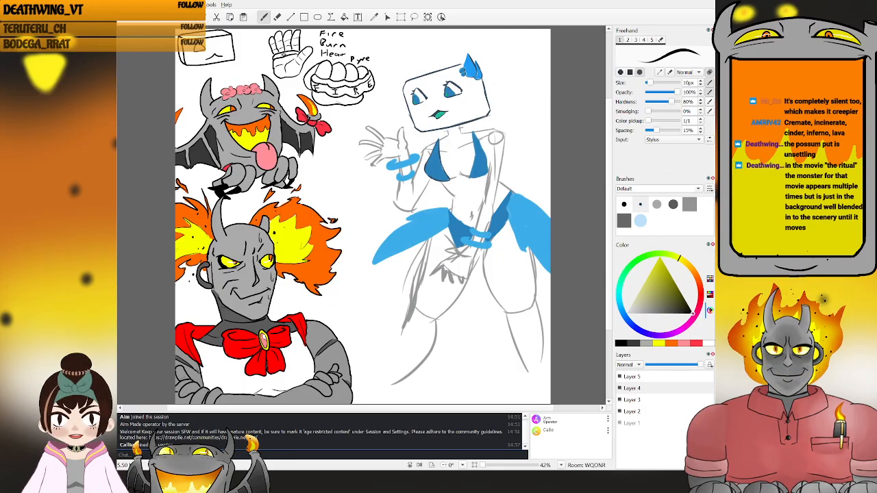
key("e")
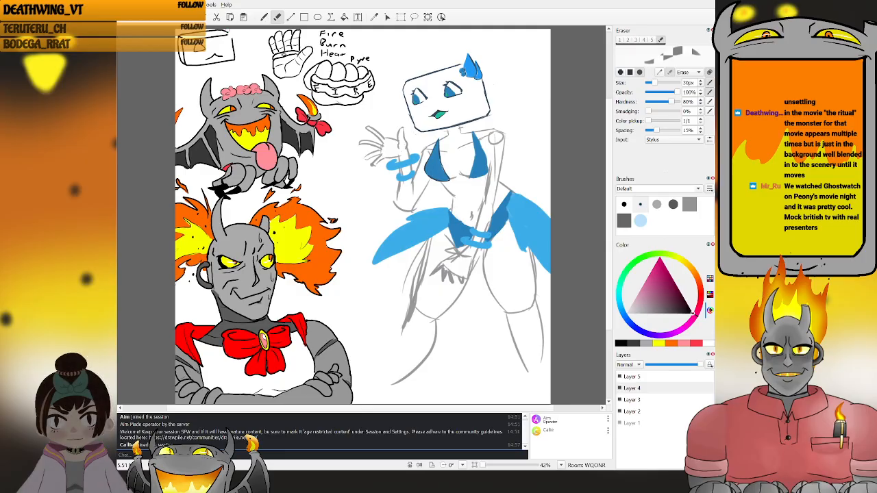
key("b")
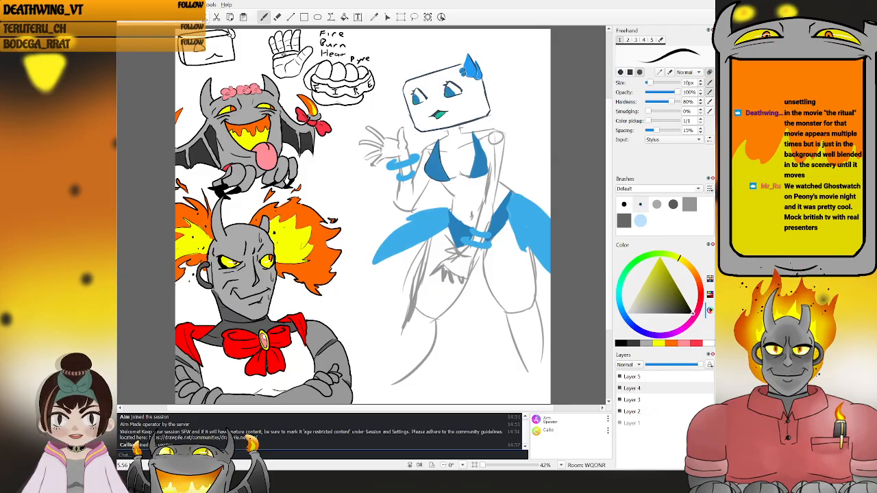
key("e")
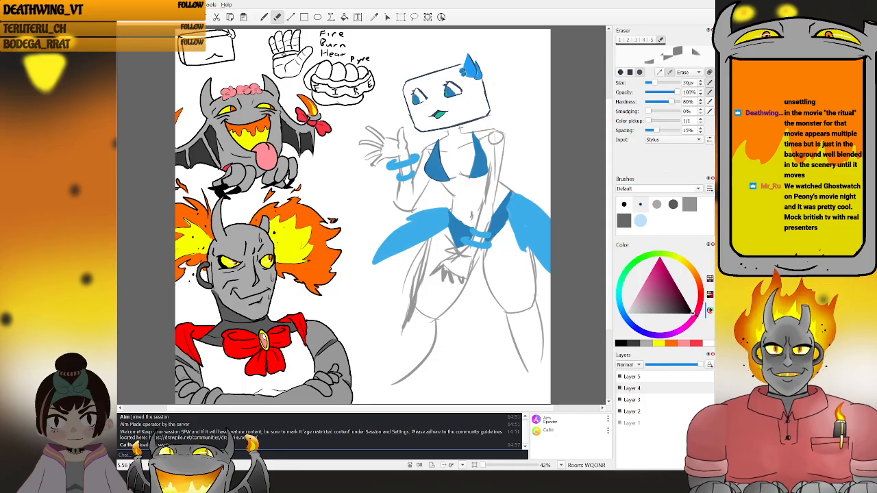
key("b")
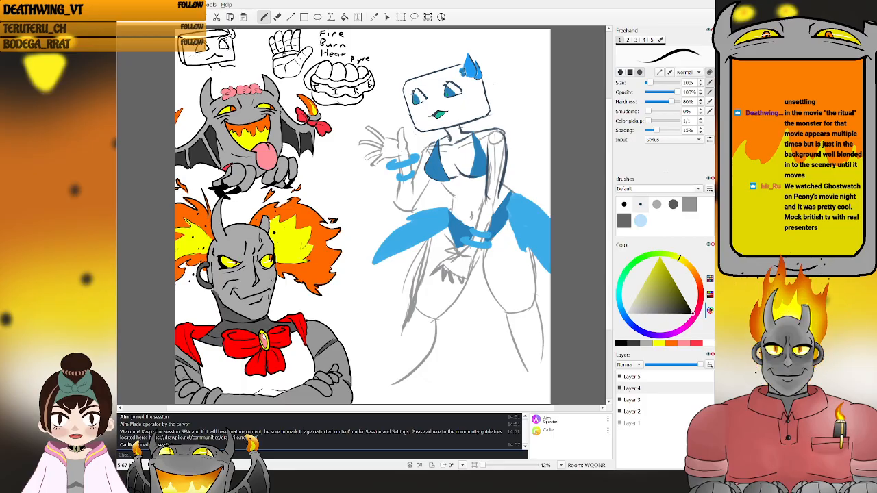
- Add shoulders and a hand held to the chin to the small box-headed character, erasing overlapping and stray lines
key("e")
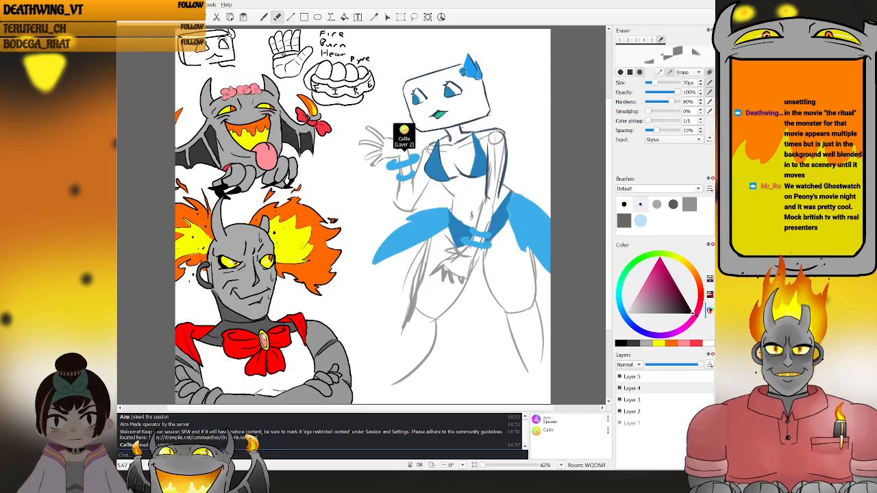
key("b")
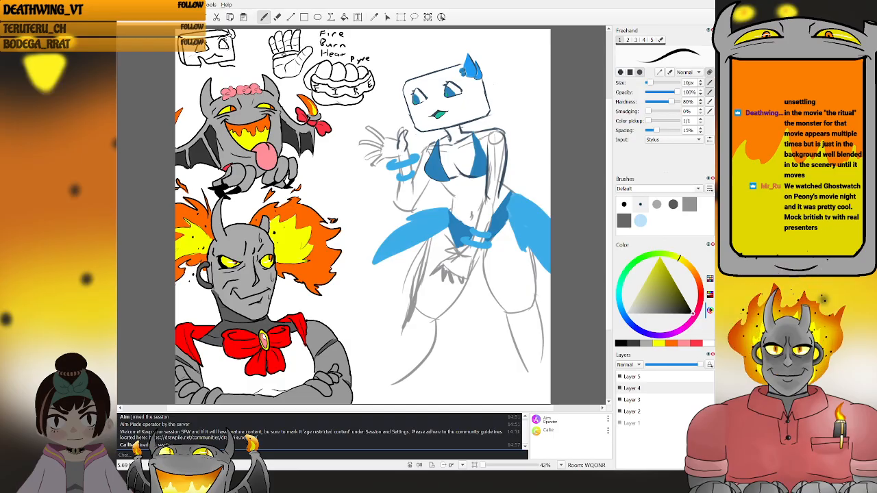
key("e")
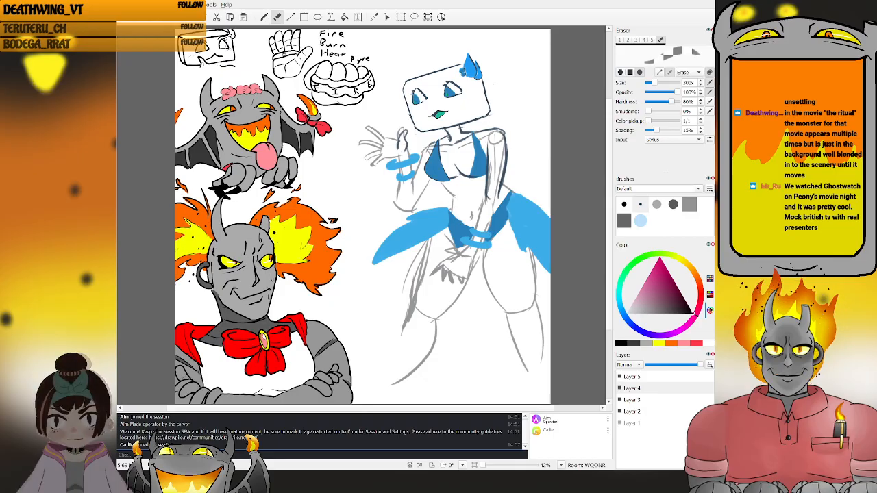
key("b")
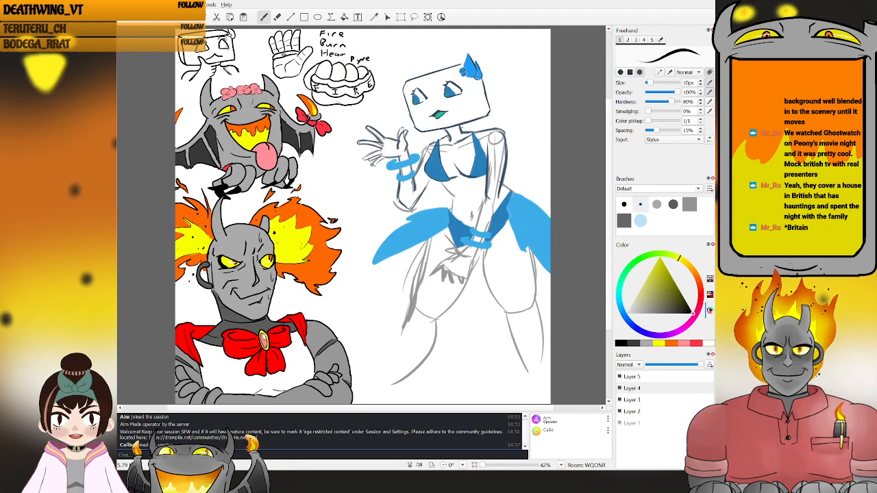
key("e")
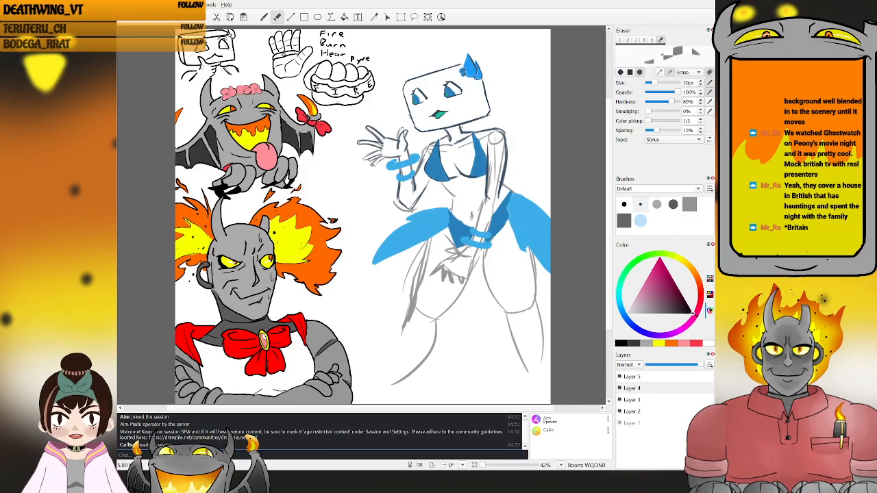
key("b")
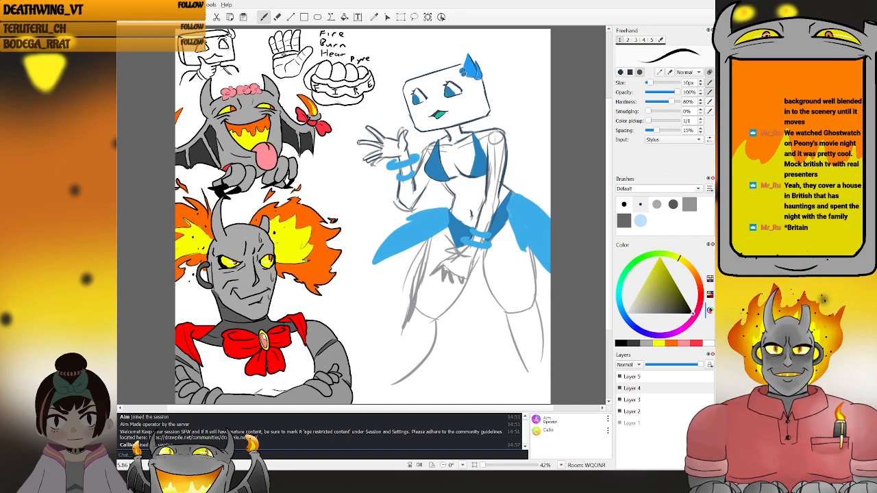
key("e")
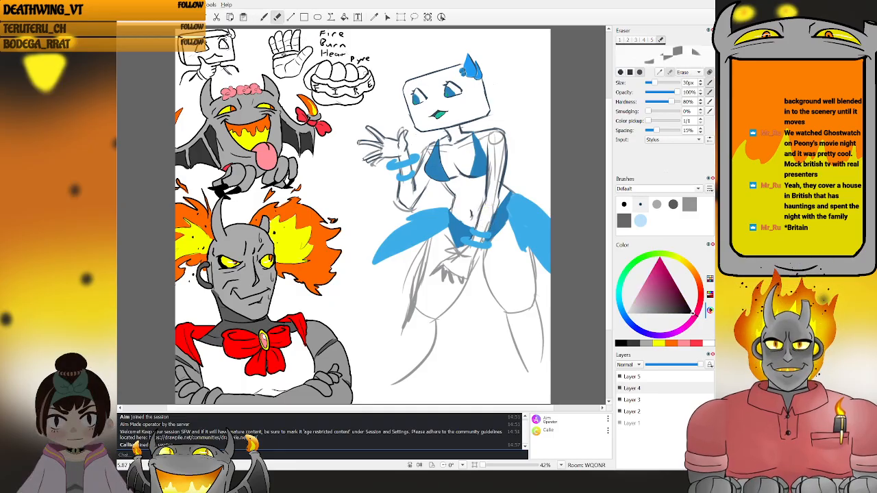
key("b")
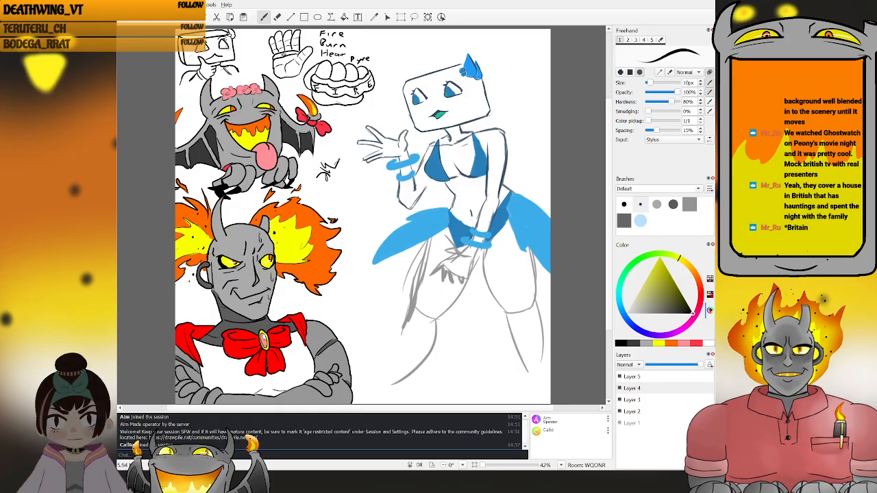
- Sketch a small chibi girl's jagged bangs, headband curve and hair bow below the demon's red bow, cleaning up stray lines with the eraser
left_click_drag(320, 174, 329, 167)
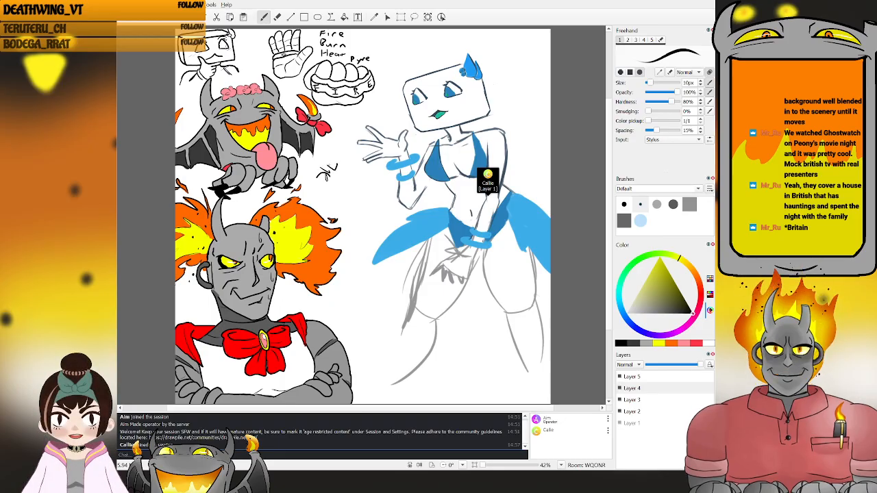
left_click_drag(319, 168, 328, 165)
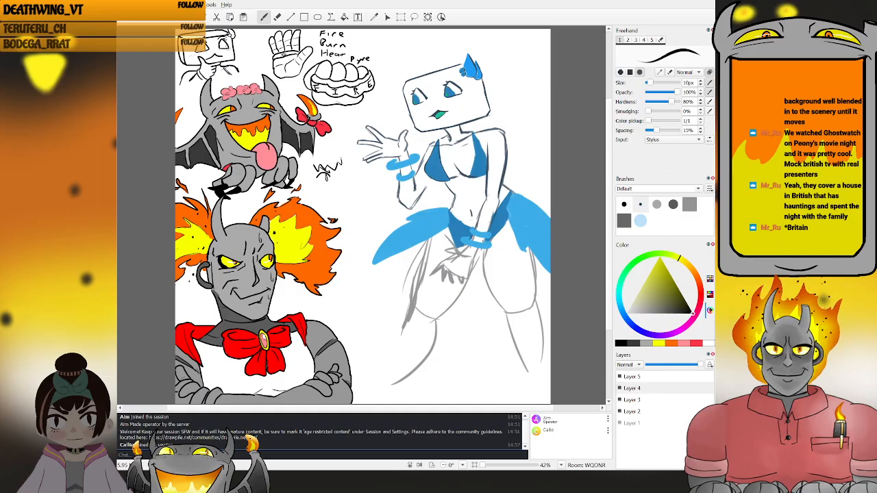
left_click_drag(341, 165, 345, 161)
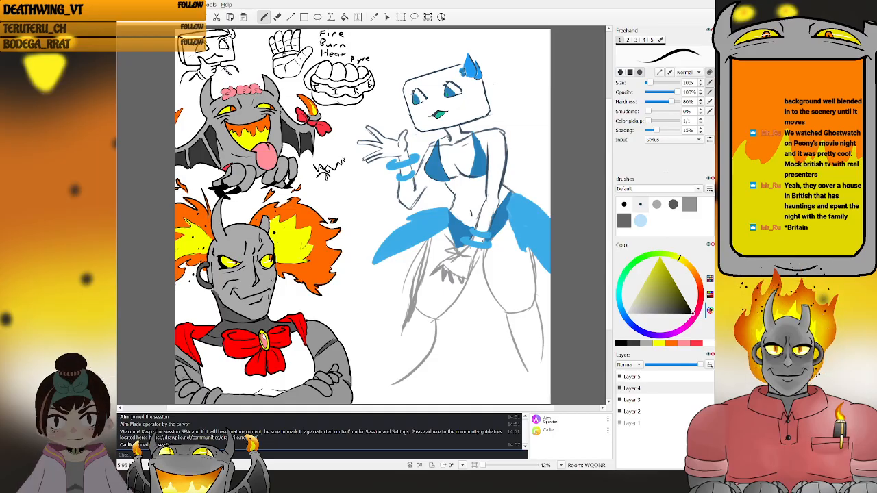
left_click_drag(317, 161, 341, 159)
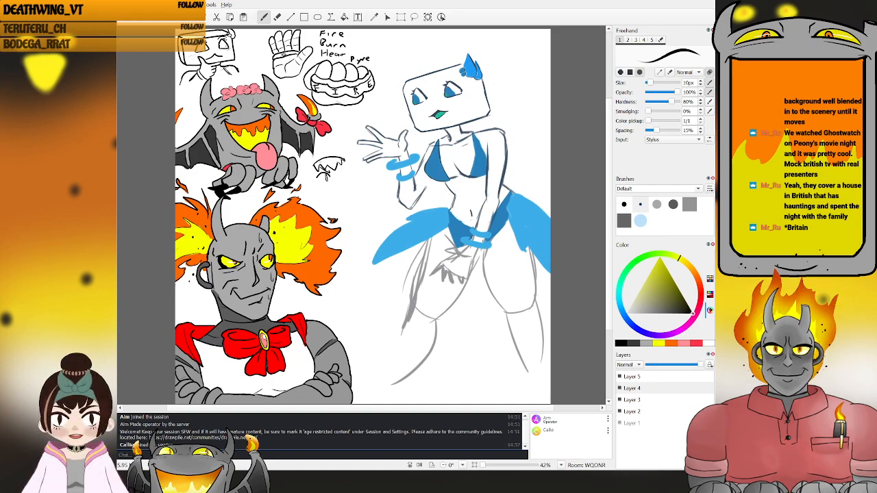
left_click_drag(315, 159, 323, 152)
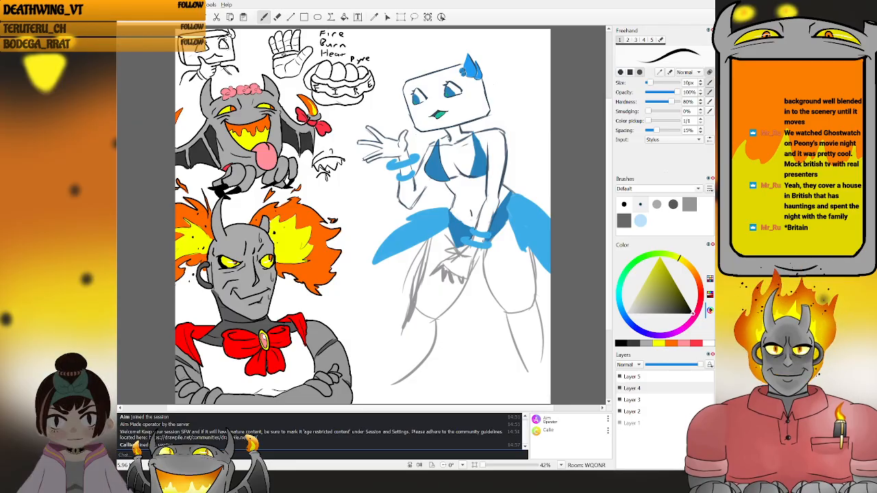
left_click_drag(321, 142, 318, 153)
key("e")
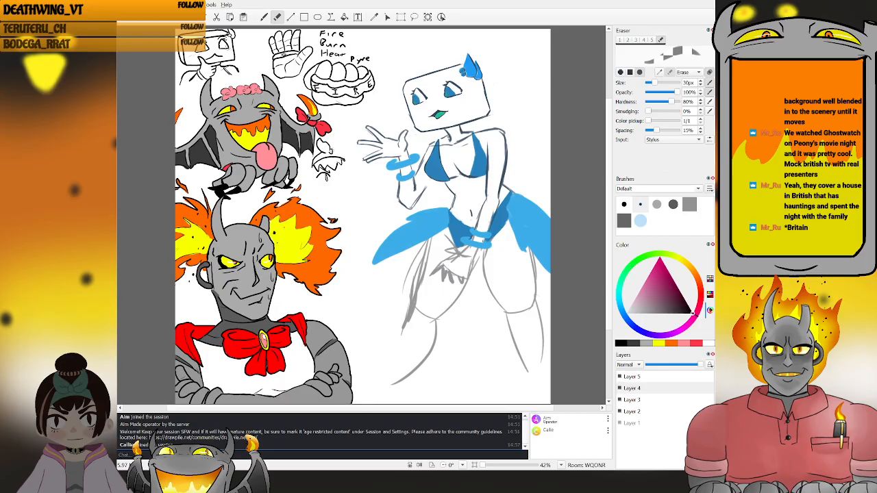
key("b")
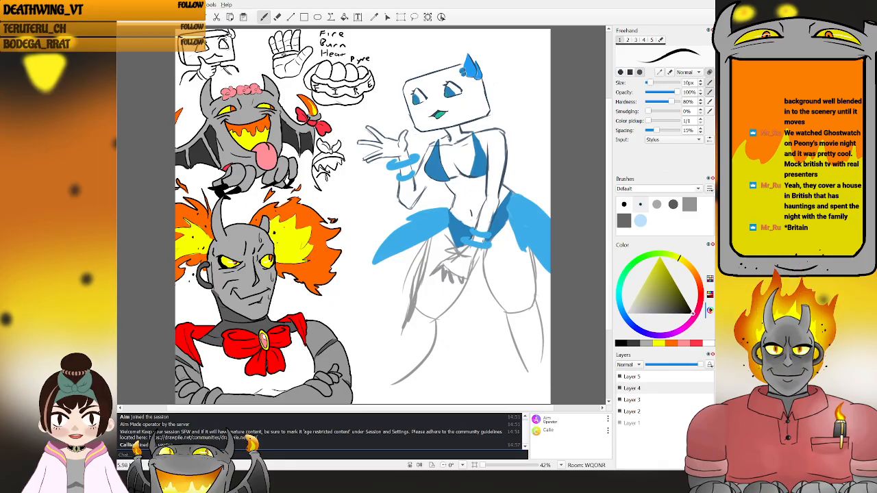
- Finish the chibi girl with side hair locks, a frowning face, and shoulders with a collar bow
left_click_drag(346, 170, 343, 184)
left_click_drag(351, 167, 349, 181)
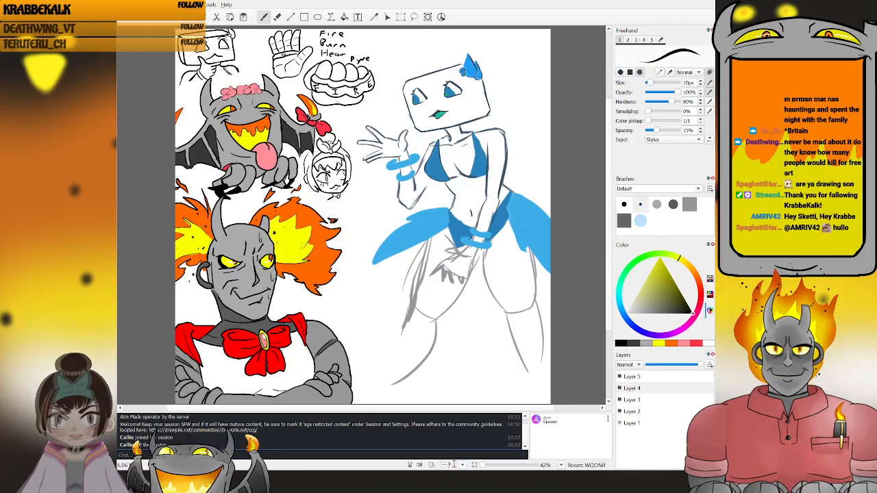
scroll(454, 466, "down", 1)
scroll(453, 465, "up", 2)
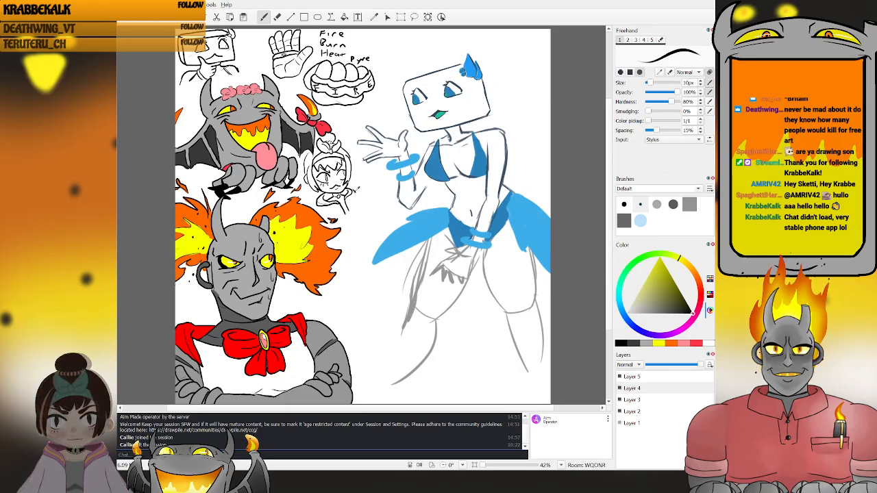
left_click_drag(357, 197, 362, 205)
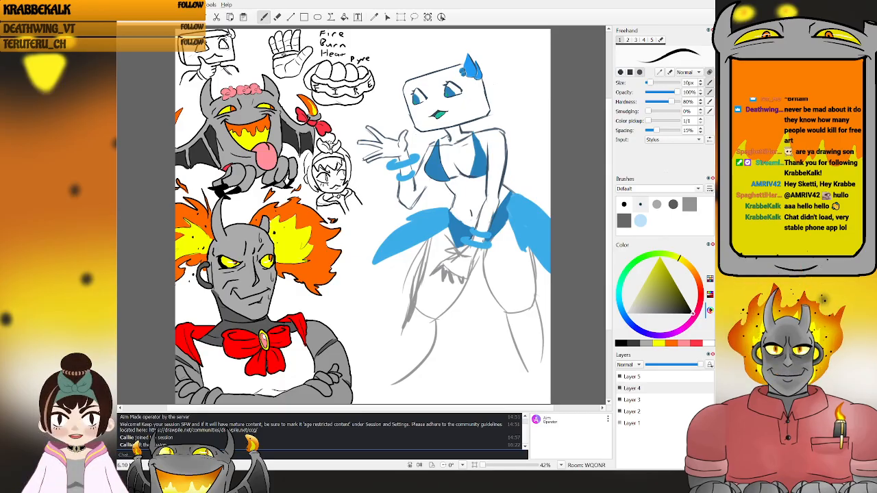
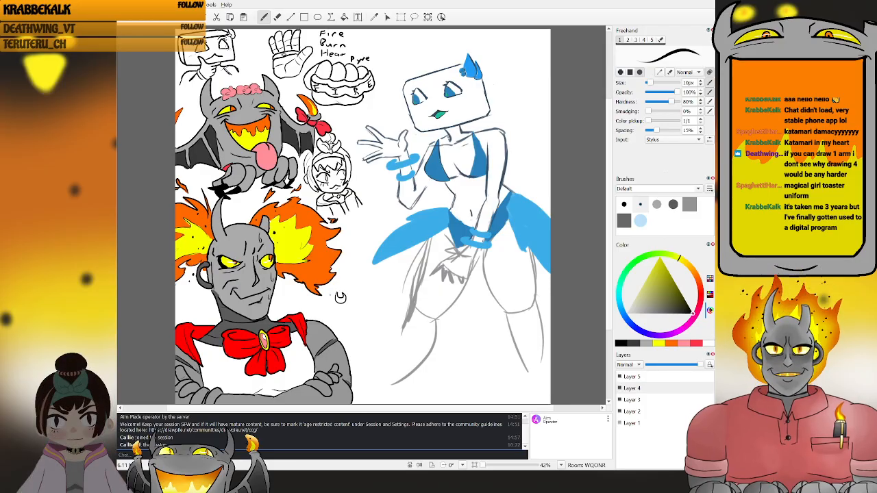
- Draw an arched head top and two rounded eyes around the small crescent mark beside the large demon's flaming hair
mouse_move(325, 295)
left_mouse_down()
mouse_move(348, 286)
mouse_move(354, 296)
left_mouse_up()
key("ctrl+z")
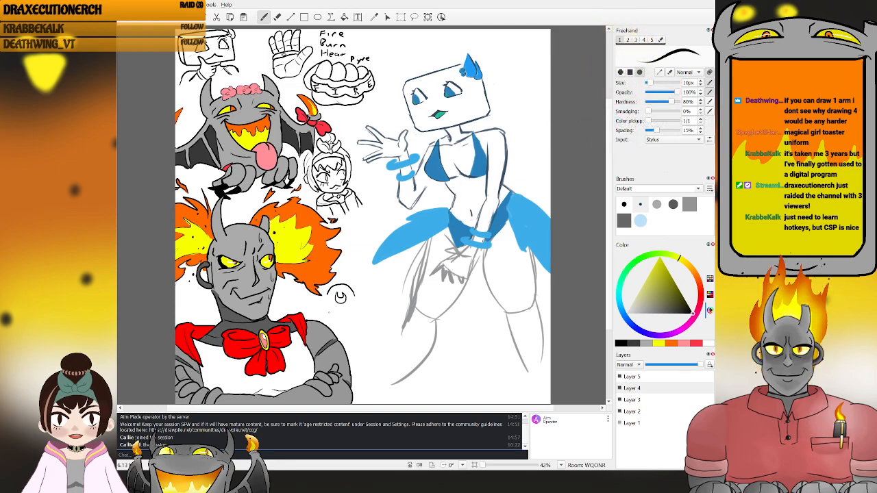
left_click_drag(338, 302, 337, 311)
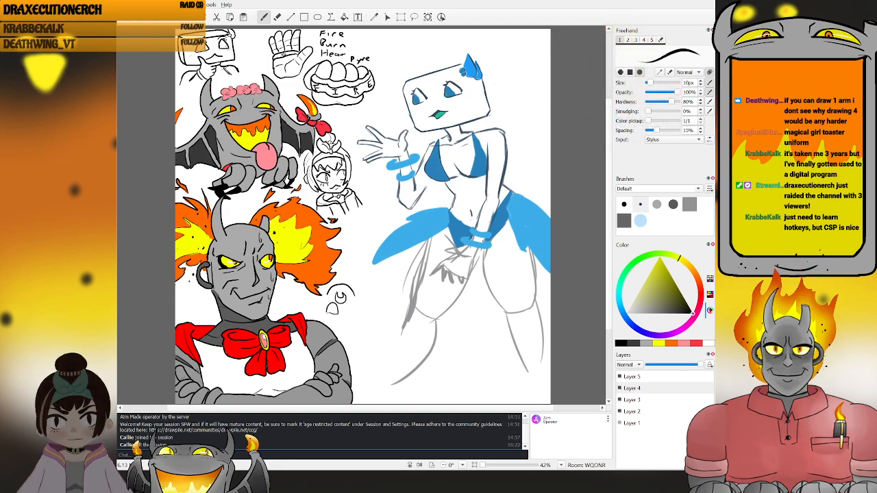
left_click_drag(357, 305, 358, 313)
key("ctrl+z")
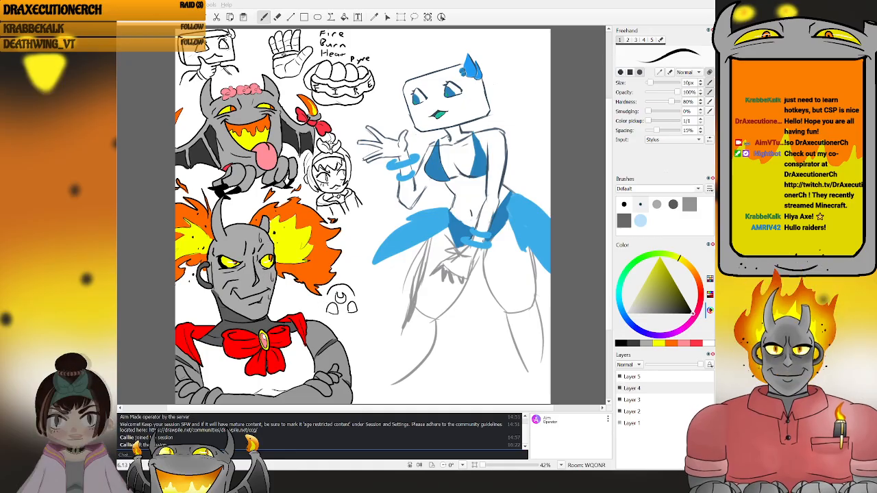
key("alt+Tab")
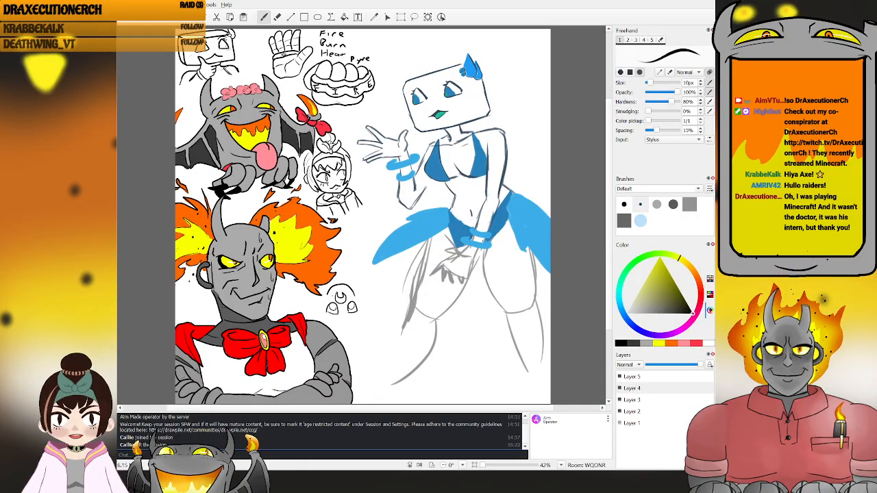
- Erase the arched head line above the crescent mark and undo the stray stroke next to it
key("e")
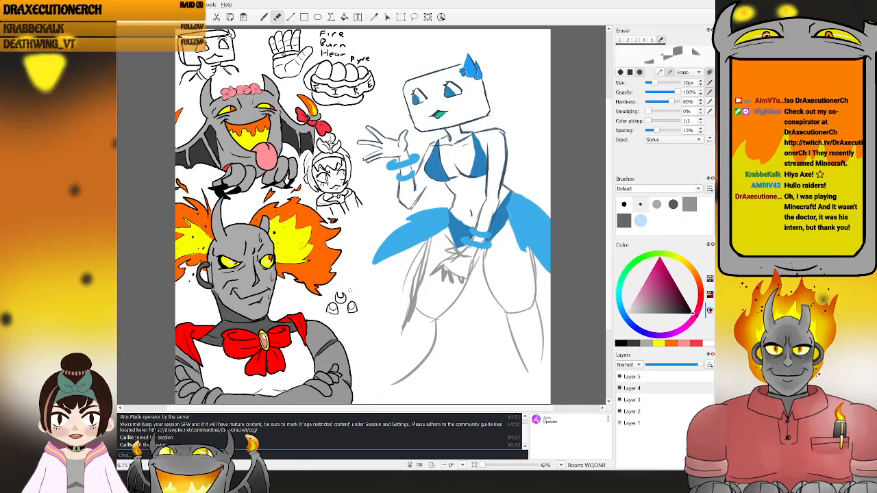
key("b")
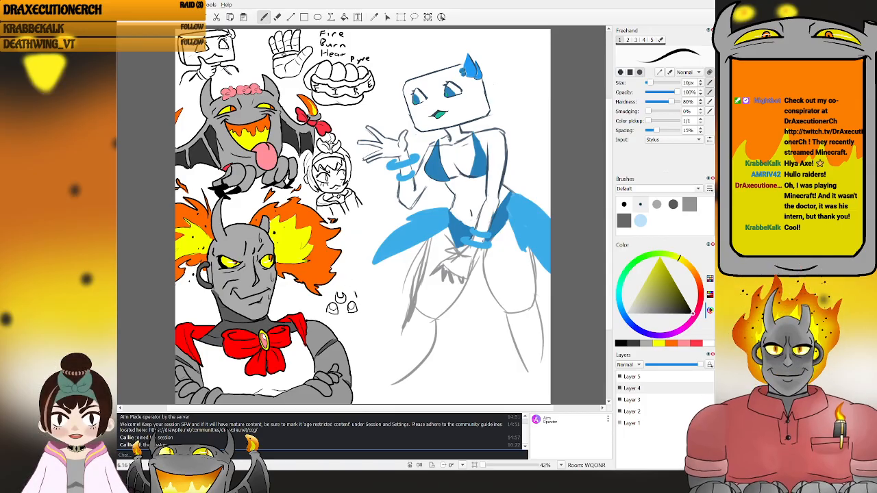
key("ctrl+z")
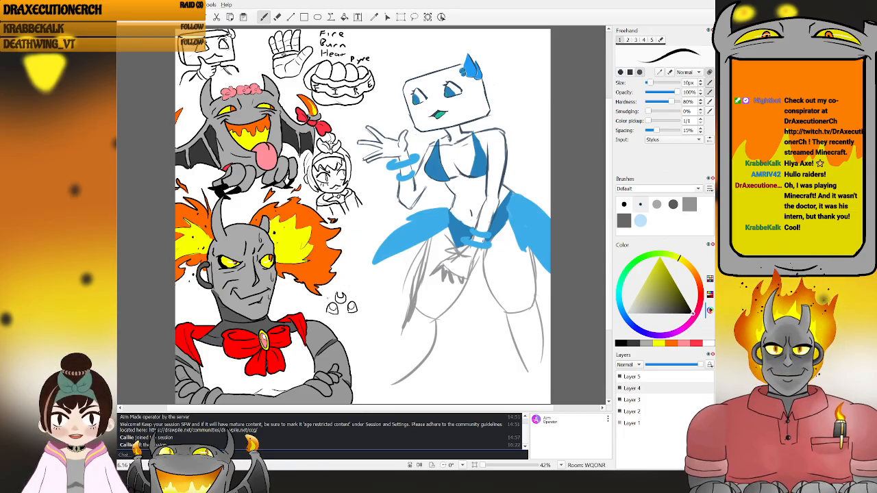
mouse_move(324, 297)
left_mouse_down()
mouse_move(340, 283)
mouse_move(352, 293)
mouse_move(331, 282)
mouse_move(323, 298)
mouse_move(352, 288)
mouse_move(332, 289)
mouse_move(354, 298)
mouse_move(350, 285)
mouse_move(331, 282)
mouse_move(323, 288)
mouse_move(345, 284)
mouse_move(354, 294)
left_mouse_up()
key("ctrl+z")
key("ctrl+z")
key("ctrl+z")
key("ctrl+z")
key("ctrl+z")
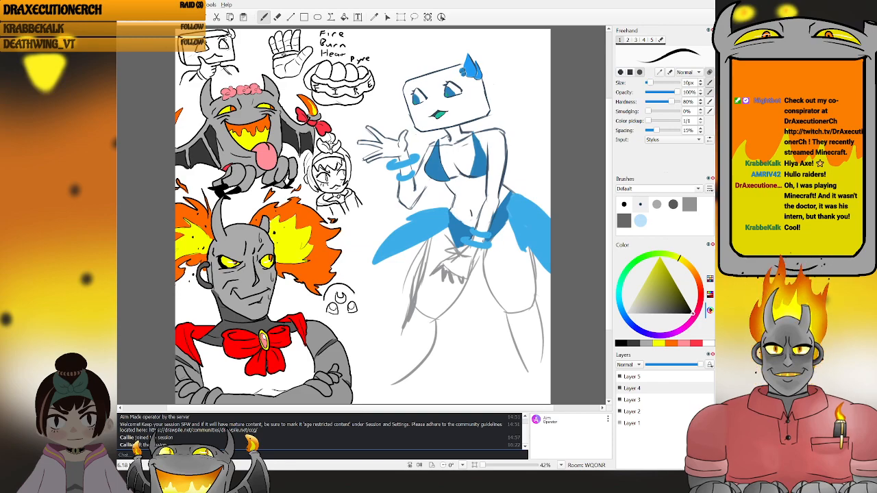
key("ctrl+z")
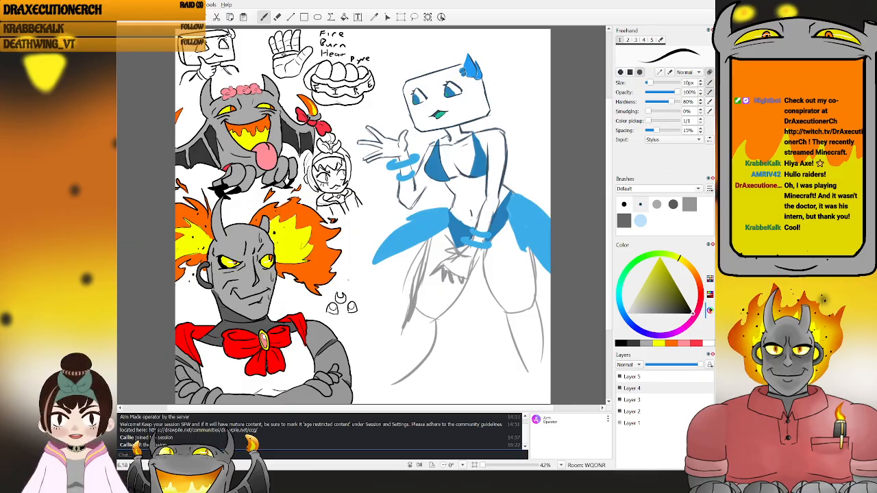
- Redraw the head around the crescent as a cat's head with two pointed ears, cheeks, nose and mouth
mouse_move(355, 296)
left_mouse_down()
mouse_move(335, 286)
mouse_move(352, 271)
mouse_move(353, 284)
left_mouse_up()
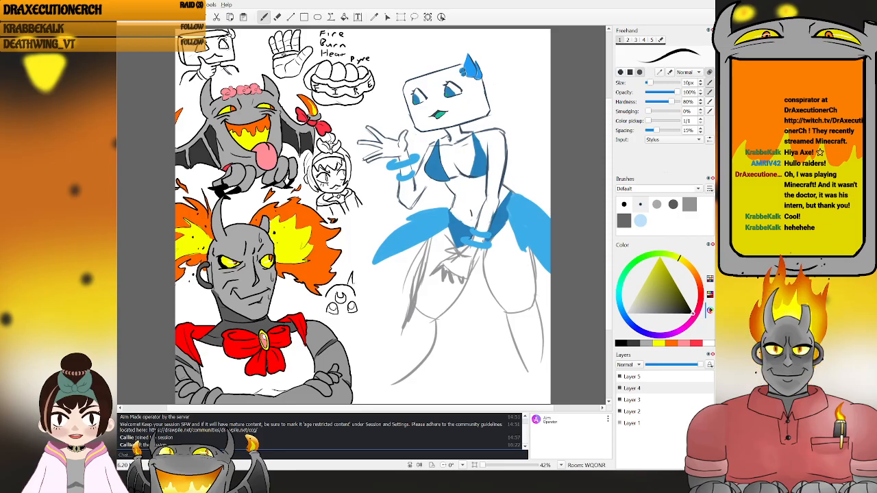
key("ctrl+z")
key("ctrl+z")
mouse_move(348, 286)
left_mouse_down()
mouse_move(353, 274)
mouse_move(362, 301)
left_mouse_up()
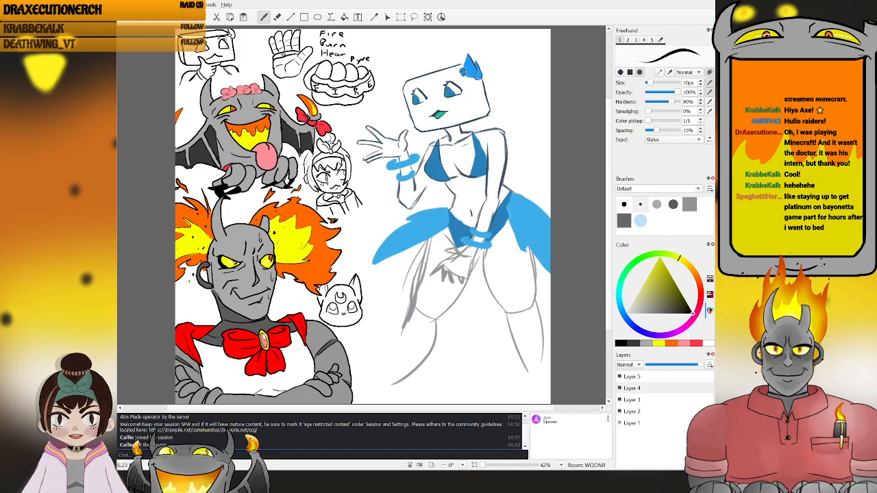
- Refine the cat's eyes with pupils, redraw the crescent on its forehead and add a tuft line at its cheek
key("e")
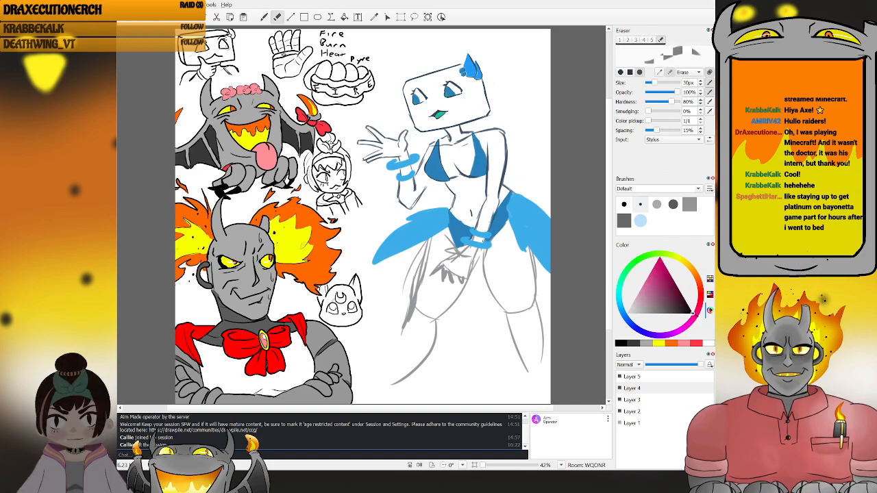
key("b")
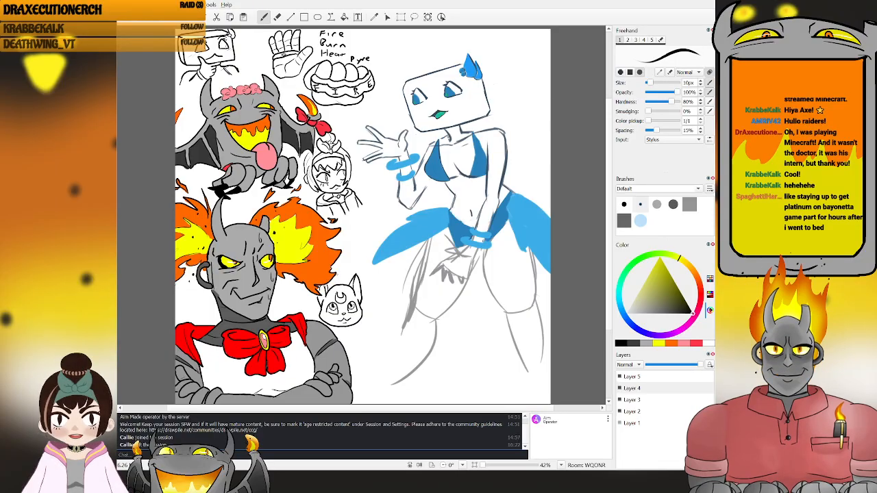
key("e")
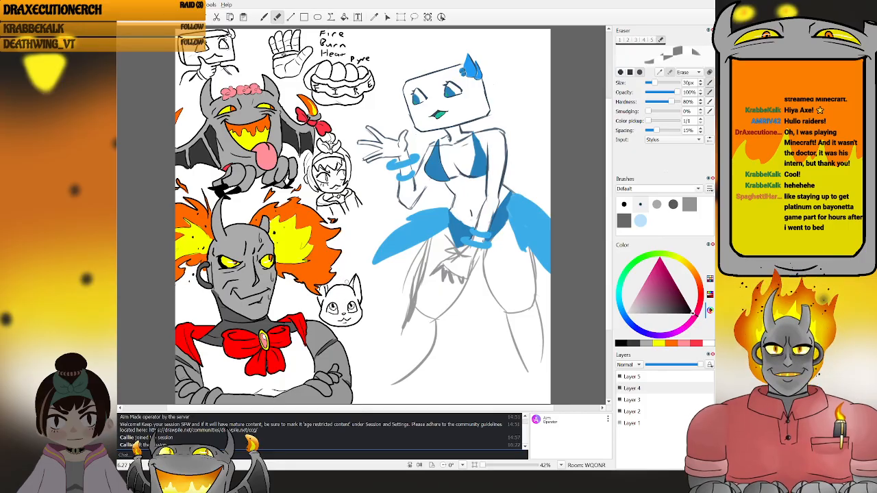
key("b")
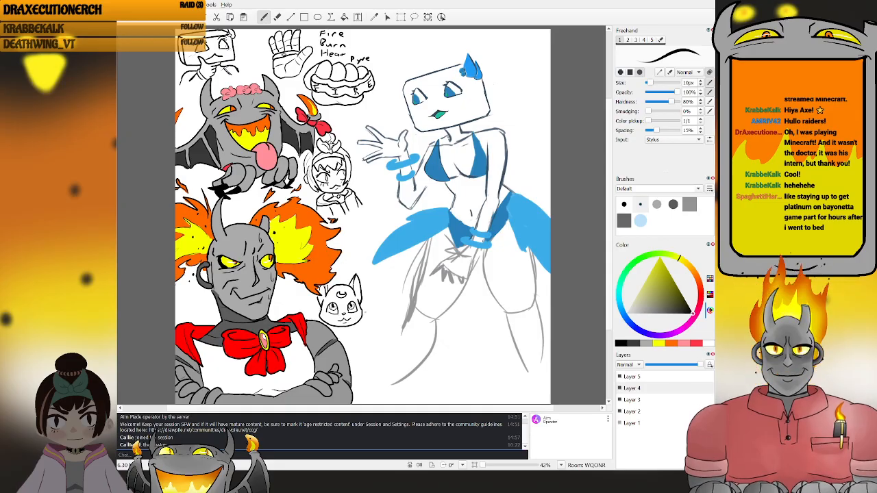
left_click_drag(359, 312, 367, 304)
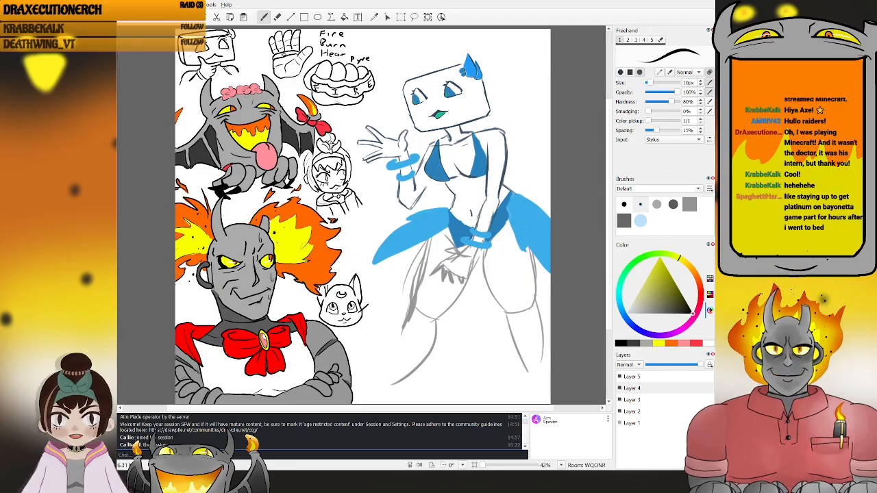
- Add whiskers to both cheeks of the crescent-marked cat and draw its small body, front paws and curled tail
left_click_drag(359, 315, 374, 307)
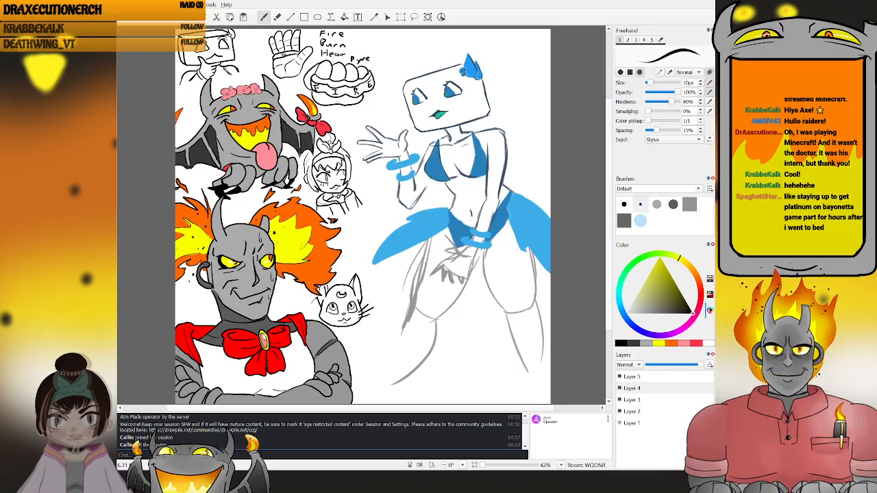
left_click_drag(313, 310, 327, 320)
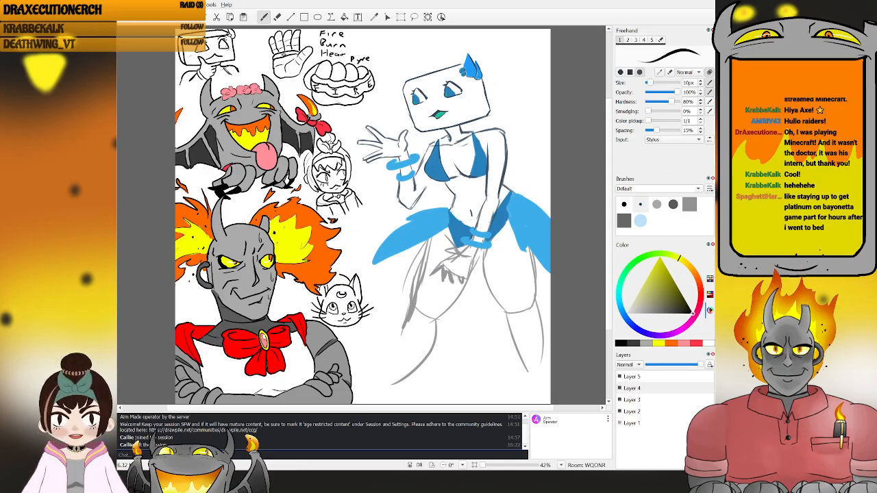
left_click_drag(306, 290, 306, 309)
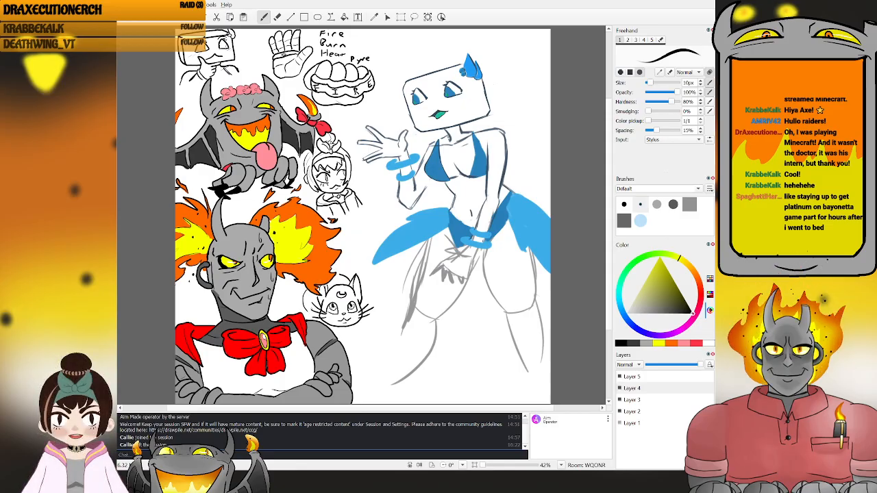
key("ctrl+z")
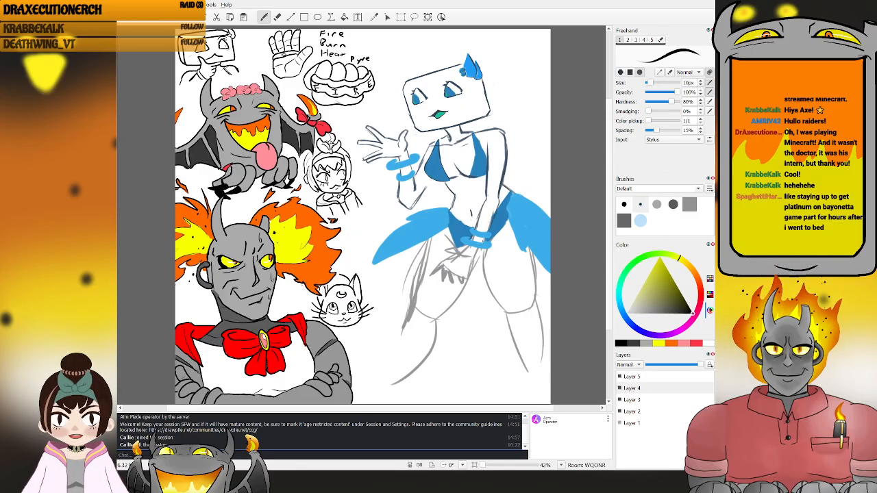
left_click_drag(301, 284, 304, 308)
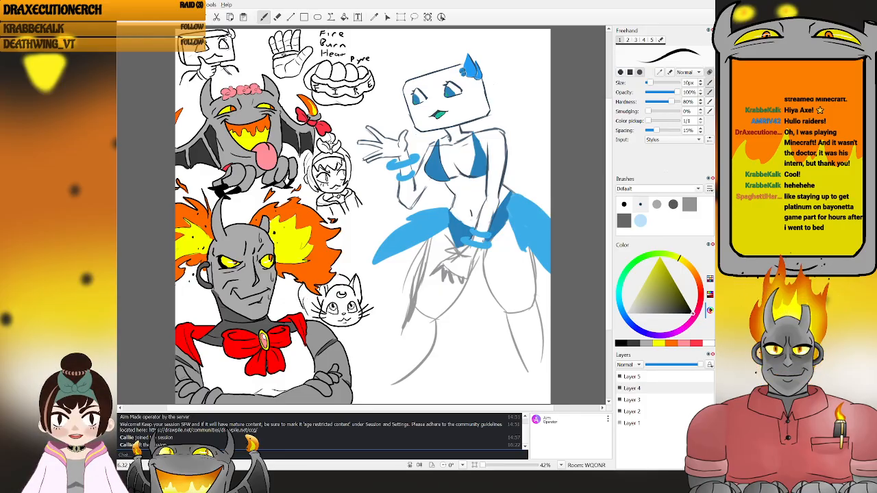
mouse_move(335, 272)
left_mouse_down()
mouse_move(352, 264)
mouse_move(338, 258)
left_mouse_up()
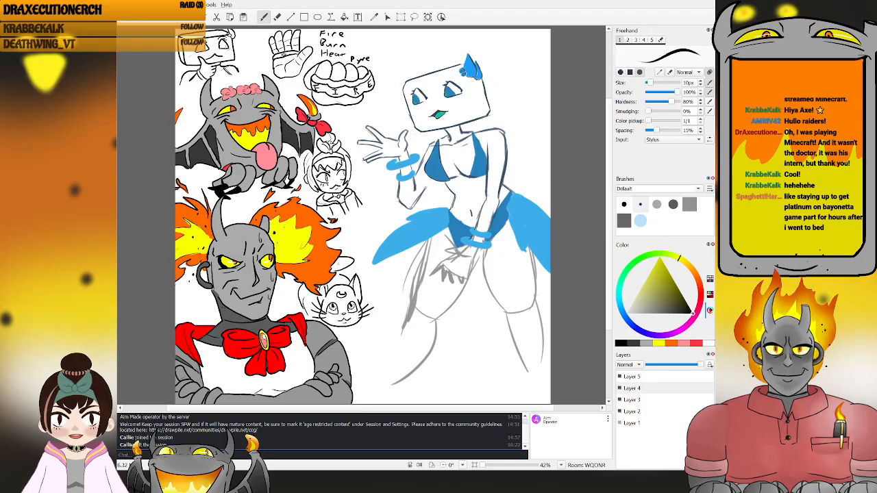
key("ctrl+z")
key("ctrl+z")
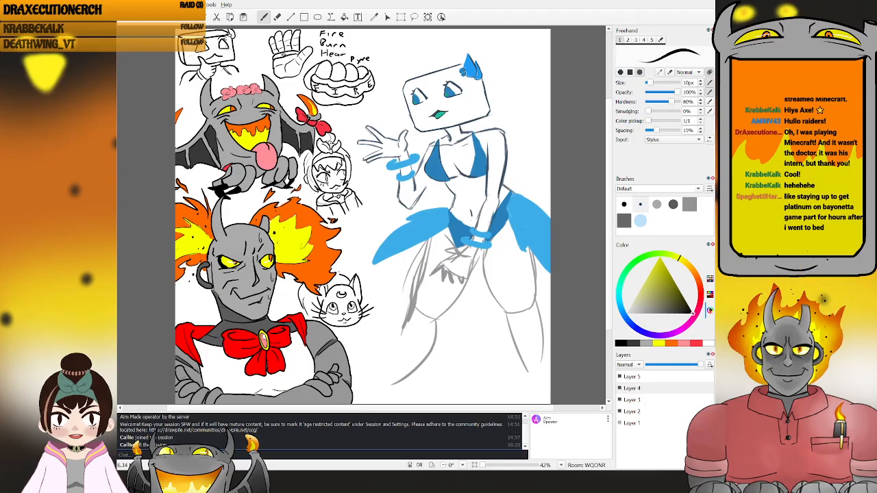
mouse_move(301, 281)
left_mouse_down()
mouse_move(293, 303)
mouse_move(277, 292)
mouse_move(296, 311)
left_mouse_up()
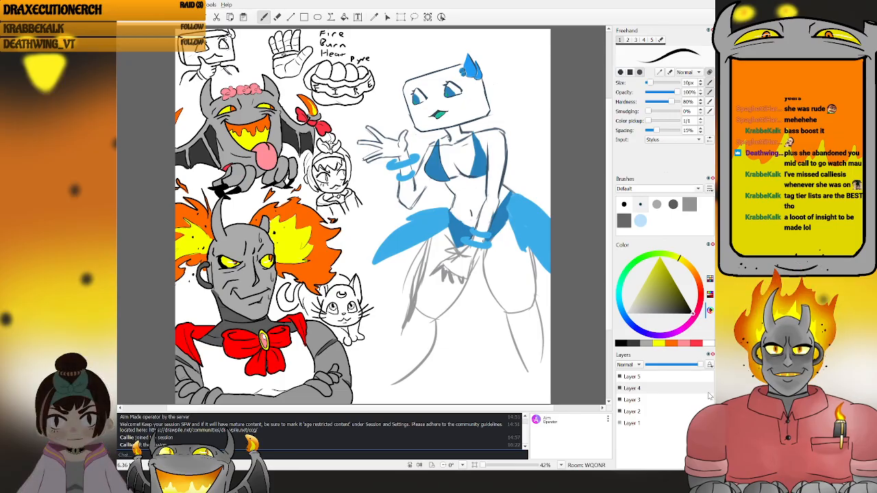
- Raise Layer 1's opacity to full to preview the leg sketch and return it to about half
left_click(661, 425)
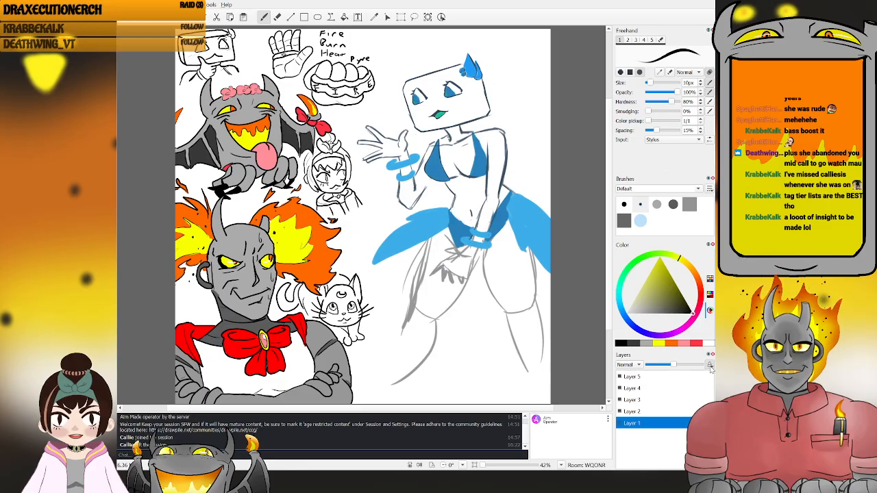
left_click(675, 365)
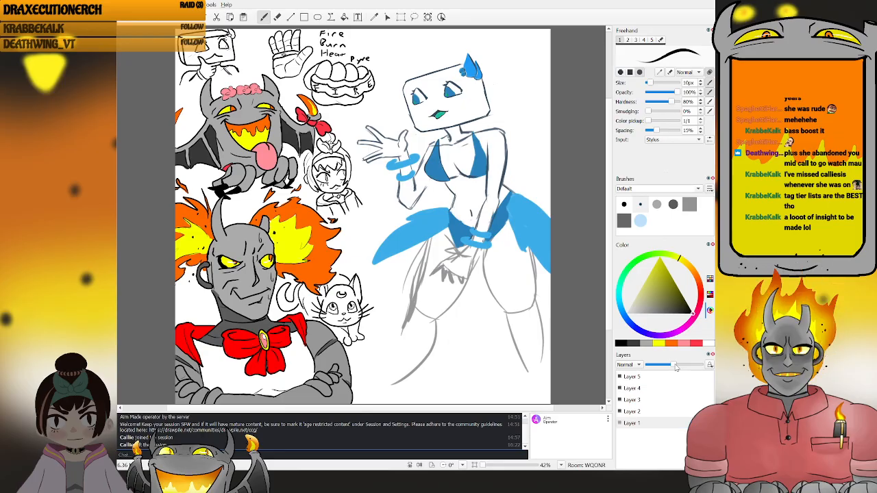
left_click_drag(675, 364, 692, 366)
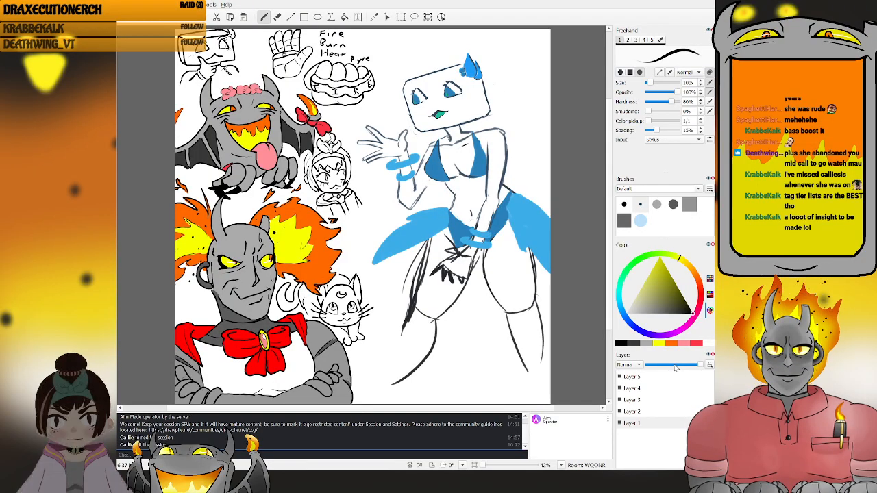
left_click(675, 366)
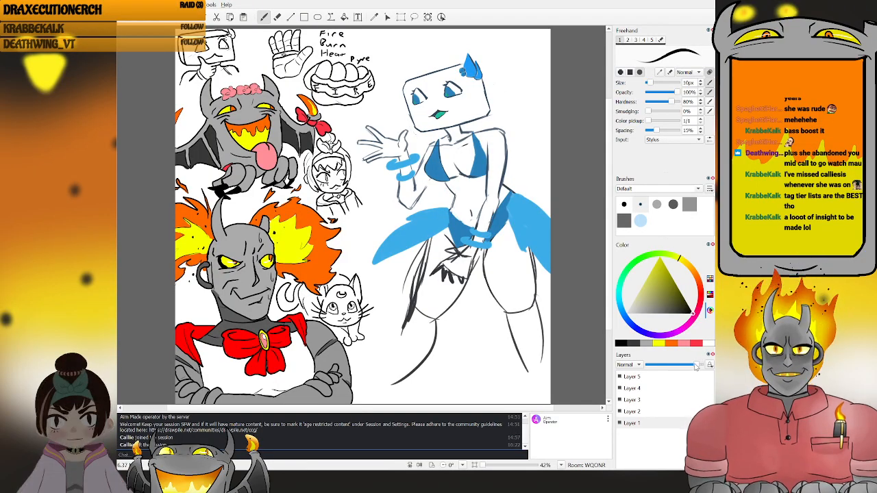
left_click_drag(675, 367, 673, 367)
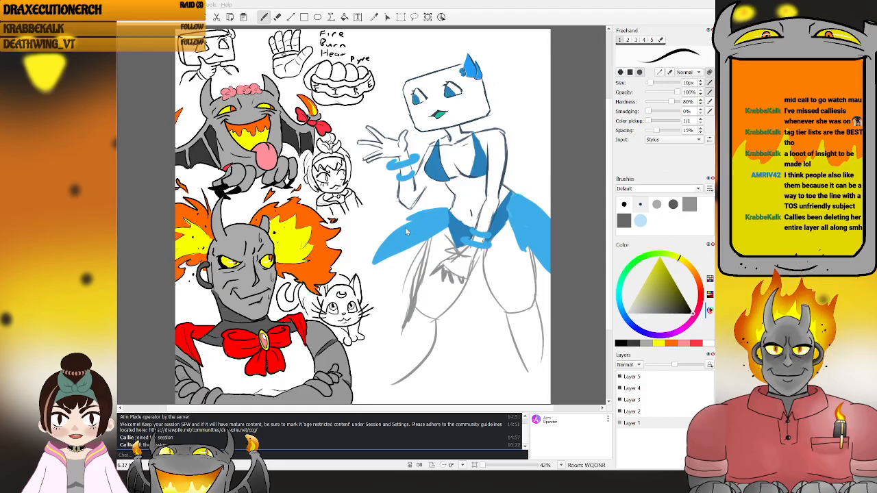
- Save the finished doodle canvas before clearing it
key("ctrl+s")
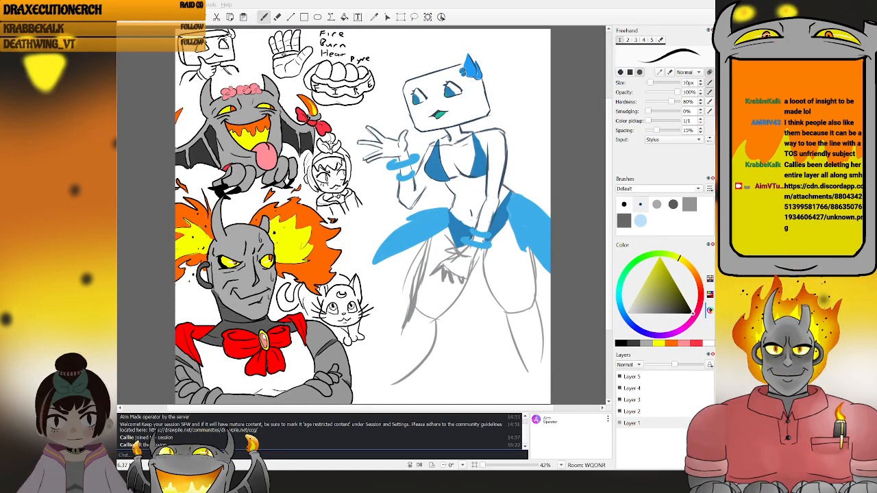
key("alt+Tab")
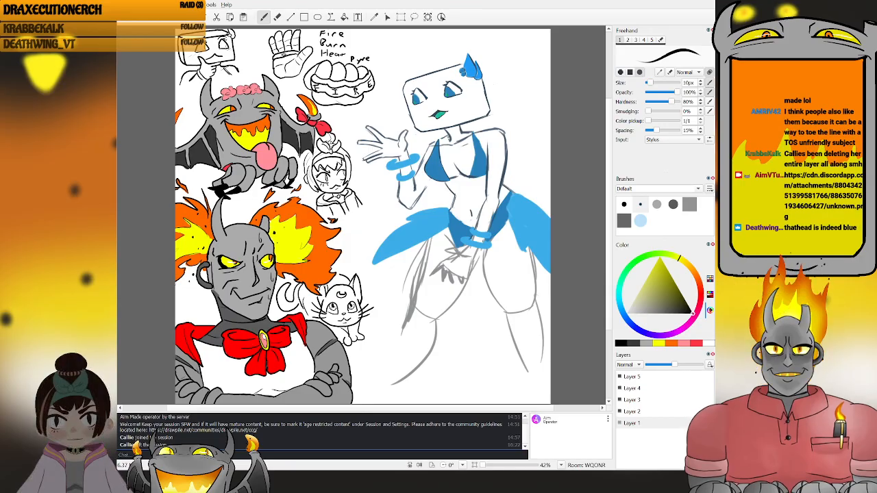
left_click(654, 412)
left_click(653, 423)
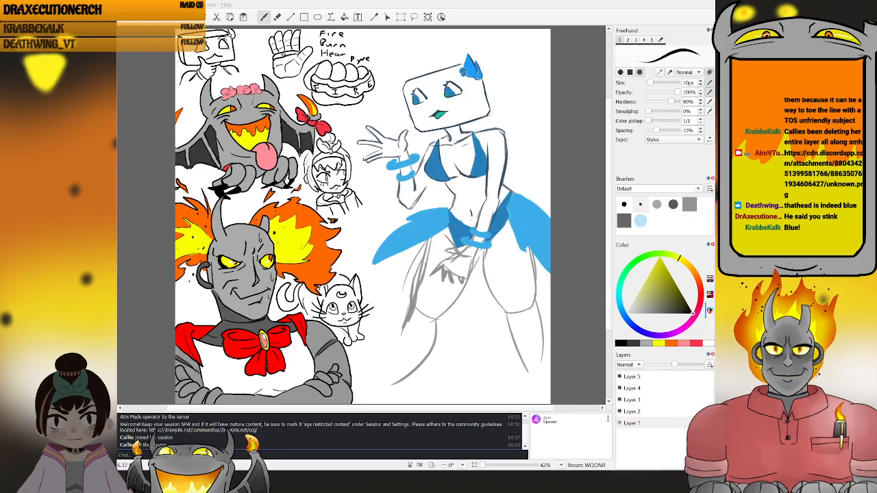
left_click(399, 463)
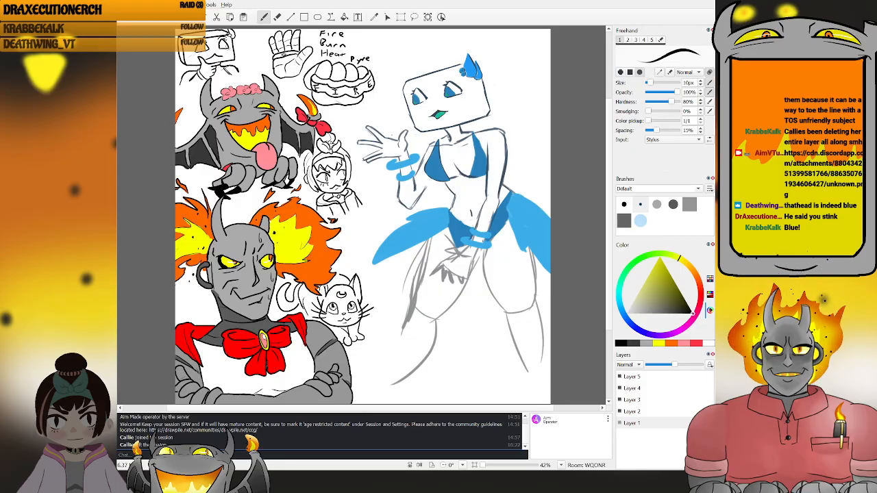
- Delete Layer 1 and Layer 2, which hold the box-headed dancer's leg sketch and part of the shared artwork
left_click(662, 379)
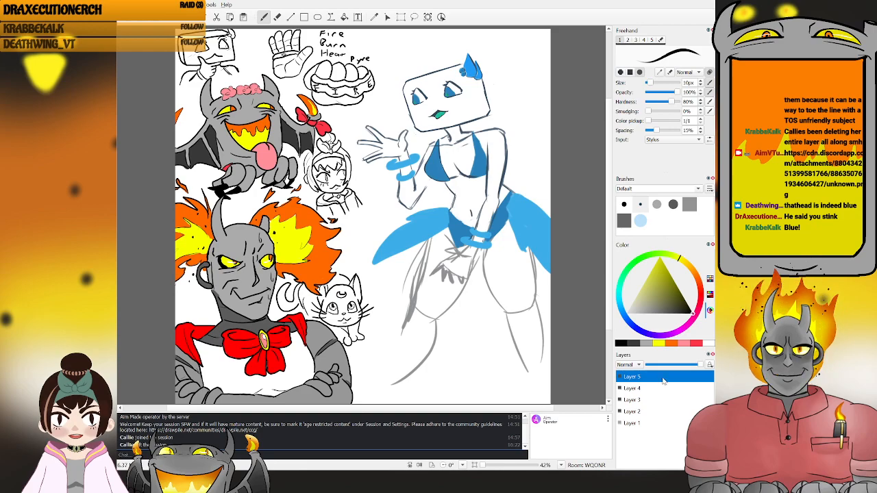
left_click(639, 423)
right_click(640, 424)
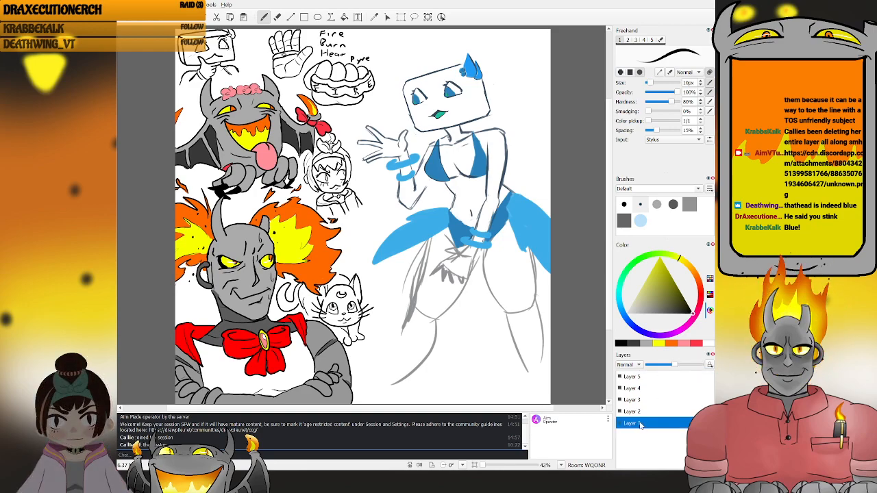
left_click(668, 452)
right_click(657, 413)
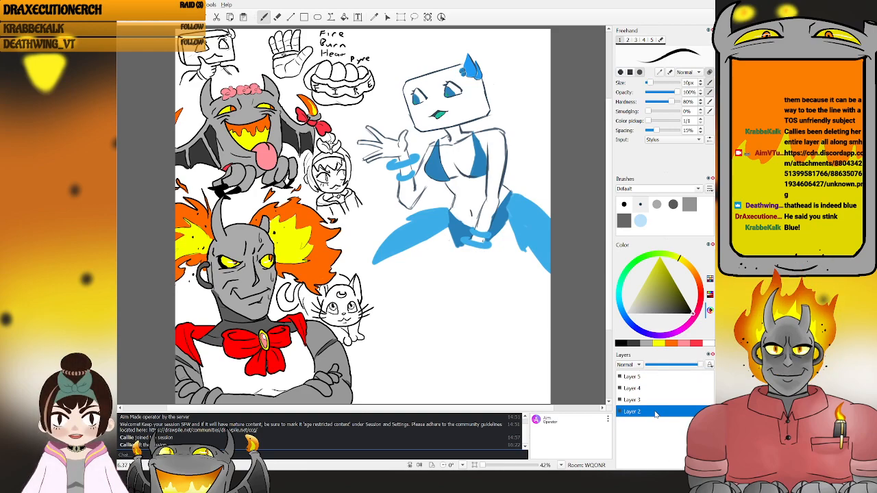
left_click(684, 443)
- Delete Layer 3, Layer 4 and Layer 5 to clear the remaining demon drawings and doodles
right_click(654, 404)
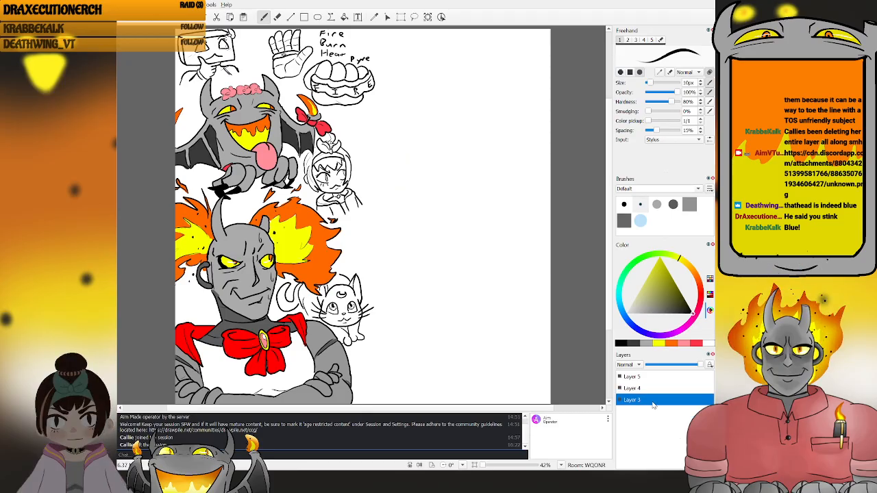
left_click(666, 430)
right_click(646, 392)
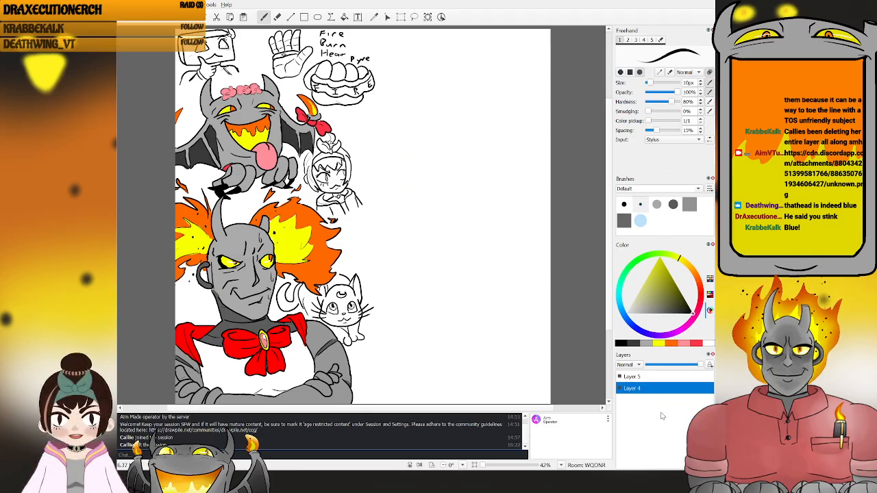
left_click(662, 416)
right_click(648, 378)
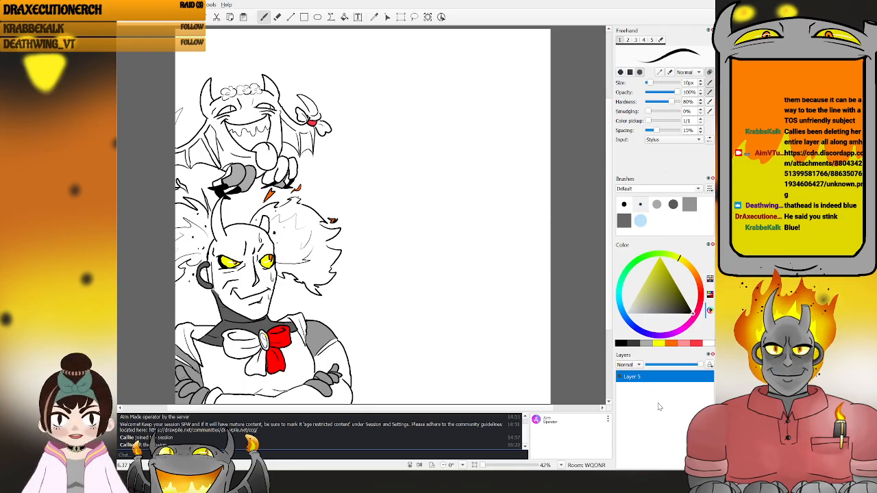
left_click(659, 406)
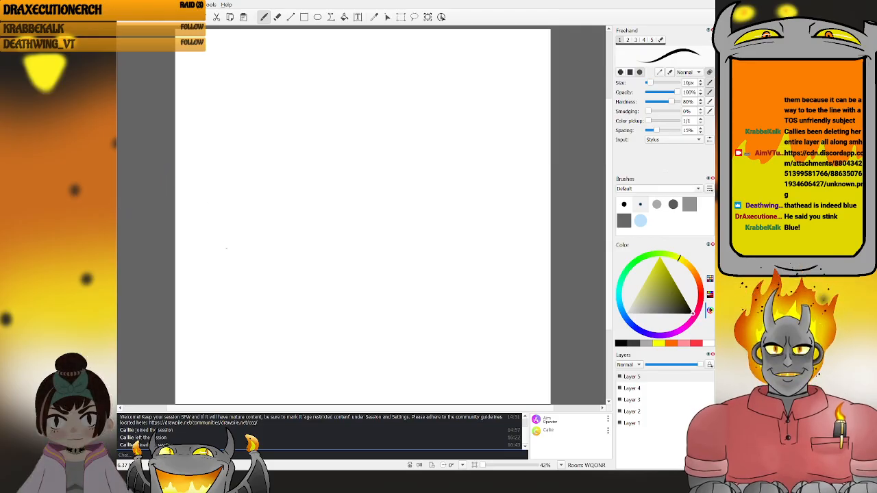
- Draw a small ribbon bow with a tall rabbit ear and its inner-ear line above it, in the blank canvas's lower-left area
left_click_drag(207, 304, 208, 290)
key("ctrl+z")
left_click_drag(214, 310, 213, 290)
key("ctrl+z")
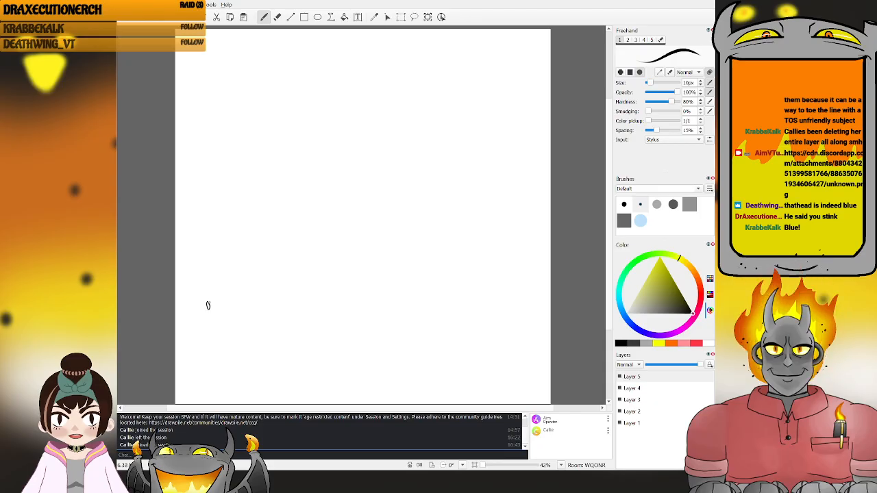
mouse_move(208, 305)
left_mouse_down()
mouse_move(218, 294)
mouse_move(225, 302)
mouse_move(197, 302)
mouse_move(196, 311)
mouse_move(207, 309)
left_mouse_up()
mouse_move(217, 283)
left_mouse_down()
mouse_move(200, 251)
mouse_move(198, 293)
mouse_move(219, 278)
mouse_move(205, 248)
mouse_move(196, 252)
mouse_move(198, 297)
mouse_move(206, 287)
mouse_move(200, 265)
mouse_move(209, 263)
mouse_move(198, 280)
left_mouse_up()
key("ctrl+z")
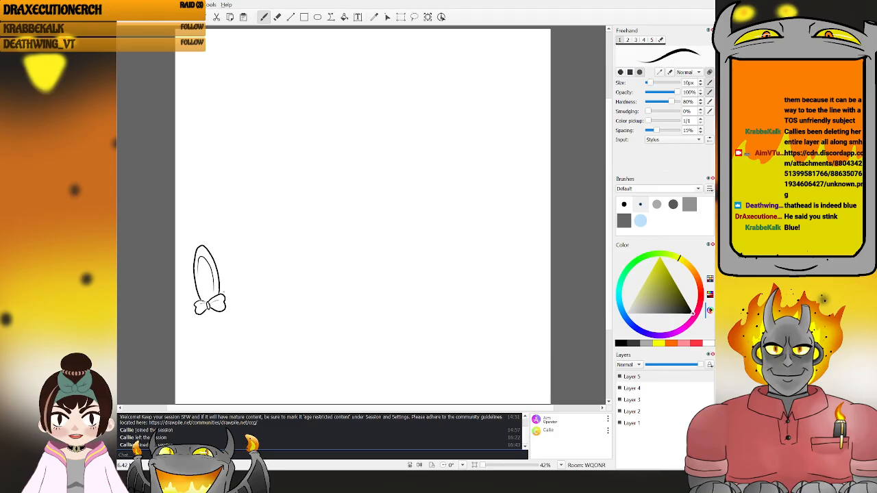
- Draw the curved top of the rabbit's head and a second upright ear with an inner-ear line
mouse_move(224, 291)
left_mouse_down()
mouse_move(254, 286)
mouse_move(266, 297)
mouse_move(257, 264)
mouse_move(272, 247)
mouse_move(269, 284)
mouse_move(260, 275)
mouse_move(267, 257)
left_mouse_up()
key("ctrl+z")
left_click_drag(259, 286, 269, 251)
key("ctrl+z")
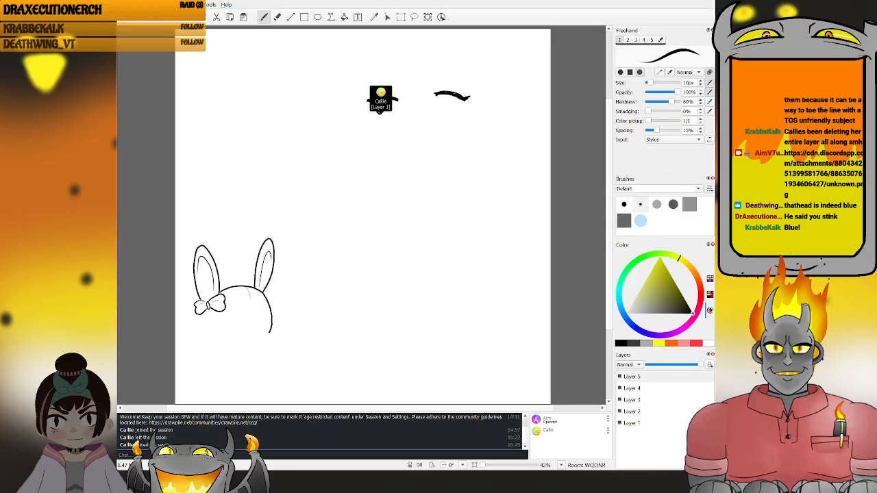
- Draw the rounded side of the rabbit's face curving down from the bow, redoing the stroke until it bulges outward
mouse_move(199, 313)
left_mouse_down()
mouse_move(193, 330)
mouse_move(204, 358)
left_mouse_up()
key("ctrl+z")
left_click_drag(196, 312, 209, 352)
key("ctrl+z")
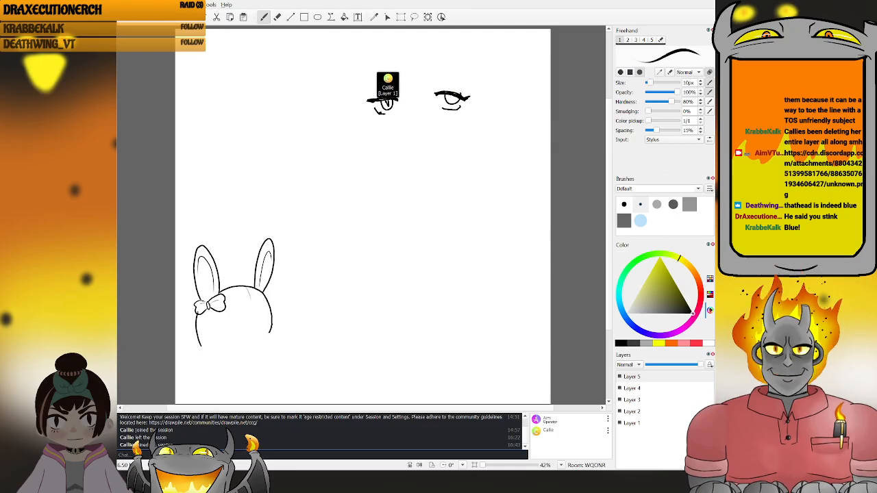
left_click_drag(196, 312, 199, 349)
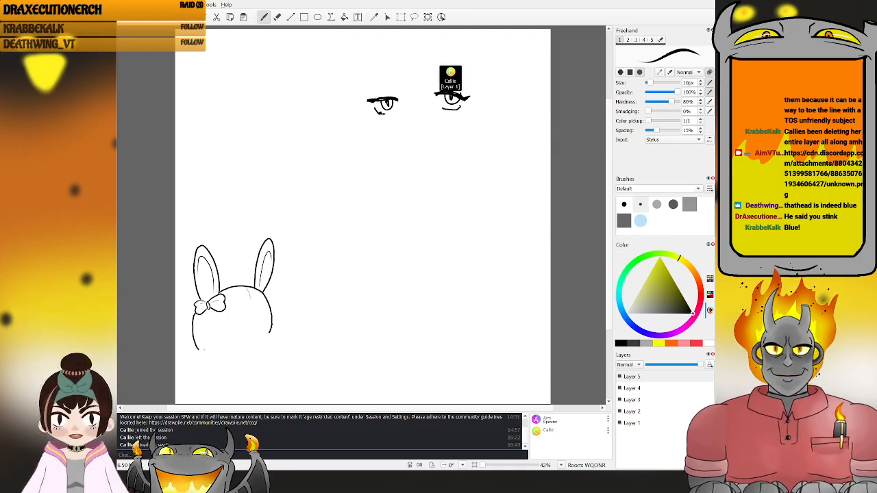
- Erase the head outline below the second ear and redraw that side of the face as a wider, rounder curve
key("e")
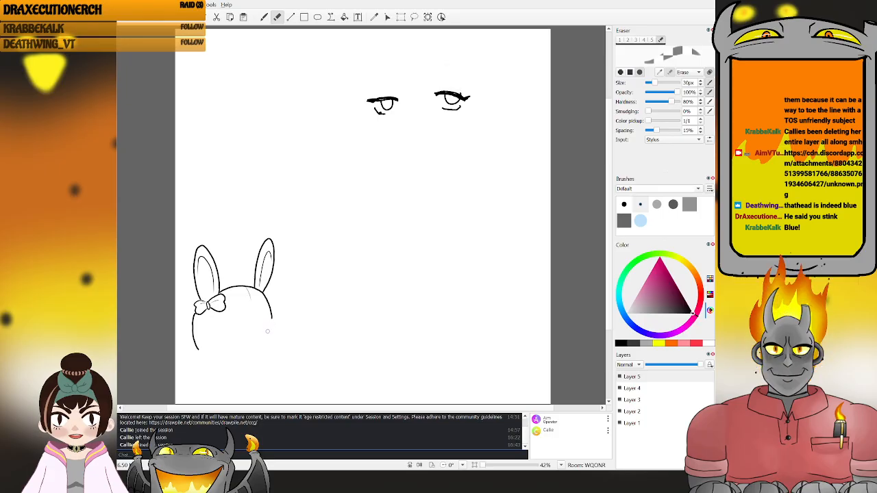
left_click_drag(274, 321, 255, 289)
key("b")
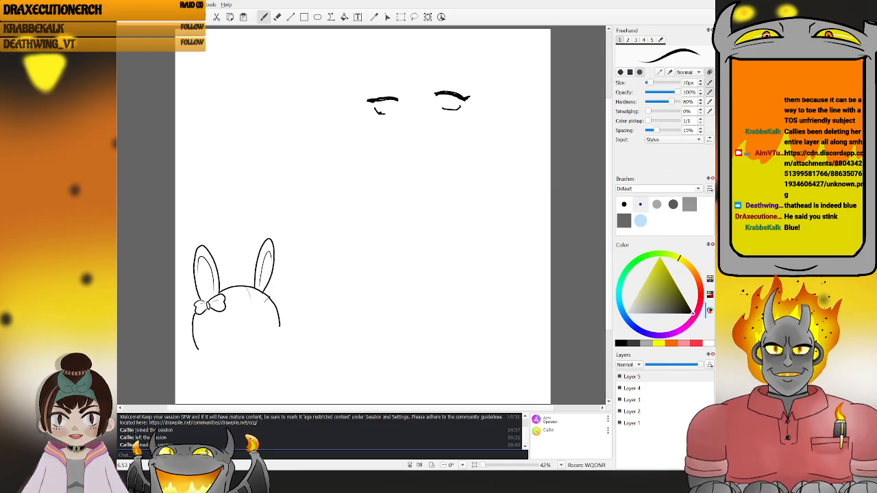
mouse_move(263, 293)
left_mouse_down()
mouse_move(280, 329)
mouse_move(274, 346)
left_mouse_up()
key("ctrl+z")
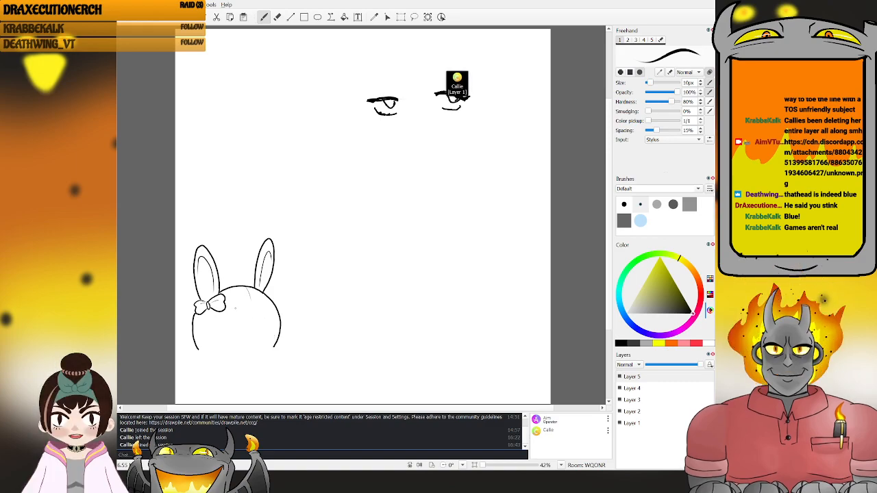
- Draw a small oval eye with a short lash on the rabbit's face and flood-fill the oval black
mouse_move(235, 316)
left_mouse_down()
mouse_move(230, 320)
mouse_move(236, 315)
left_mouse_up()
key("ctrl+z")
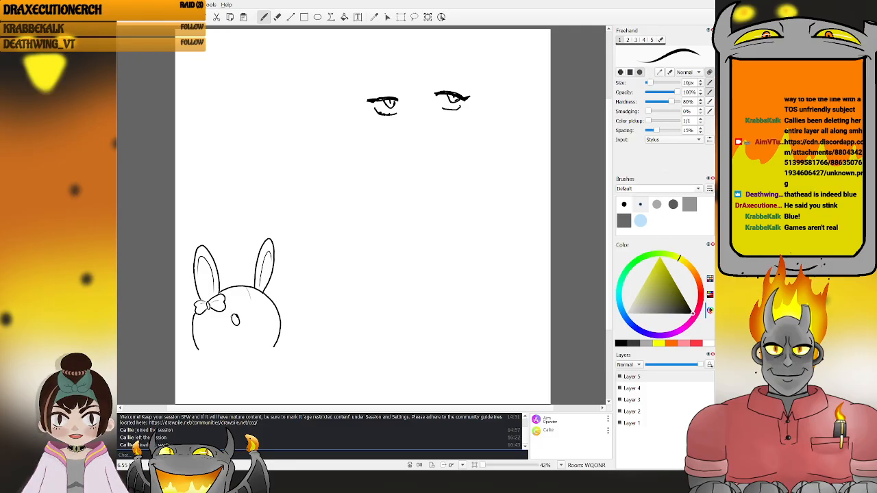
left_click_drag(225, 314, 233, 317)
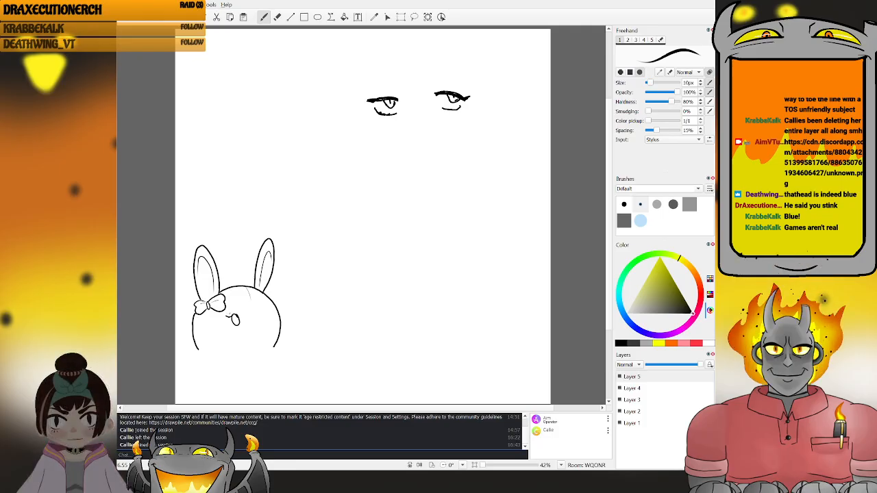
left_click(344, 17)
left_click(236, 319)
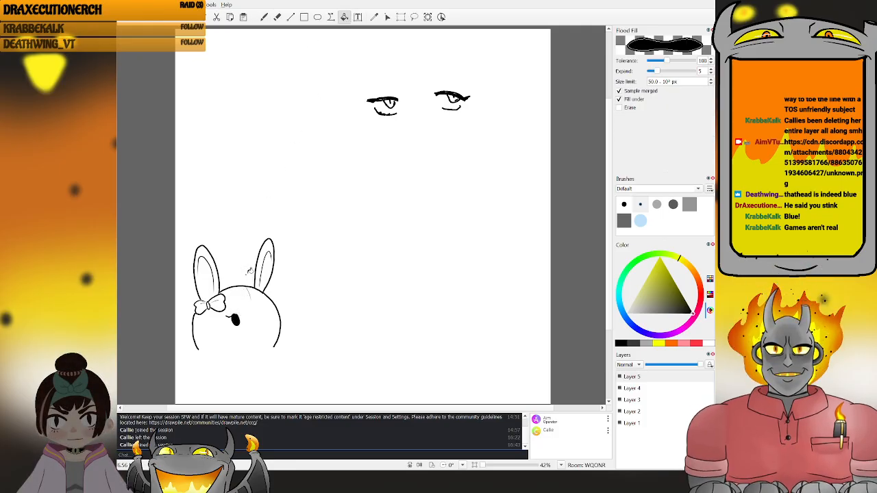
- Draw a second small oval eye with a lash, and a thin dividing line down the rabbit's forehead to a tiny nose
key("e")
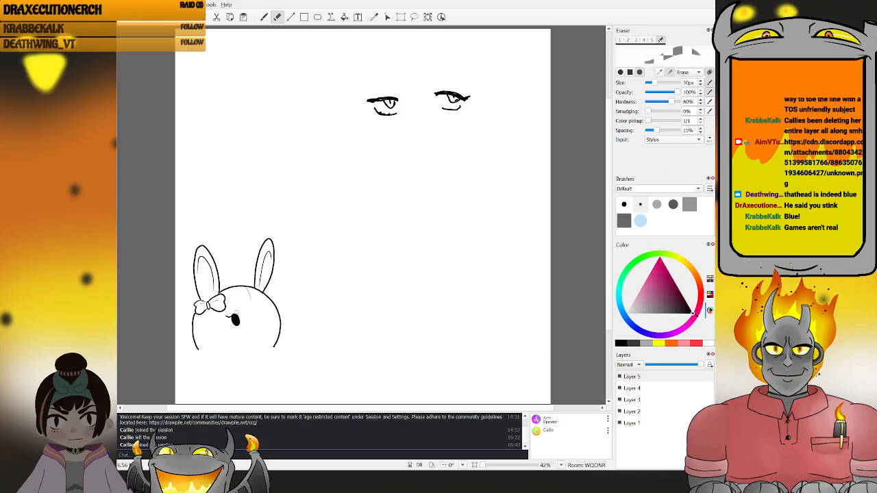
key("b")
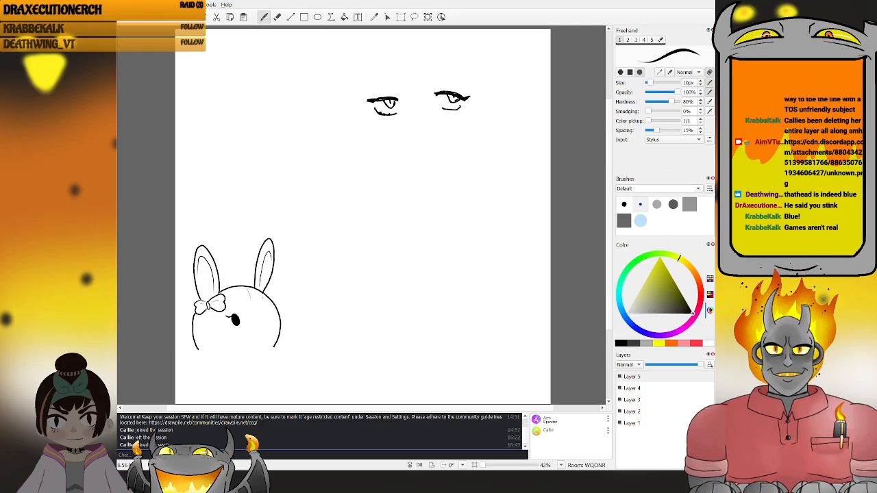
mouse_move(266, 310)
left_mouse_down()
mouse_move(264, 320)
mouse_move(267, 310)
left_mouse_up()
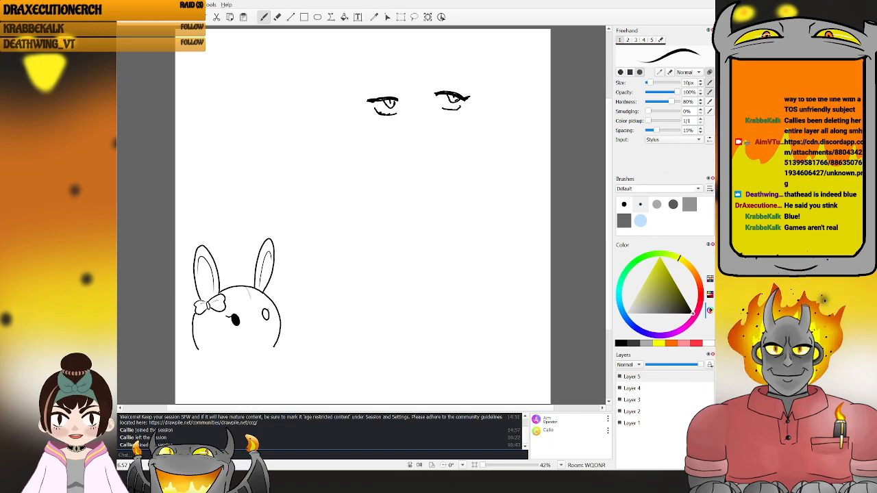
left_click_drag(251, 302, 255, 316)
key("ctrl+z")
left_click_drag(252, 301, 255, 319)
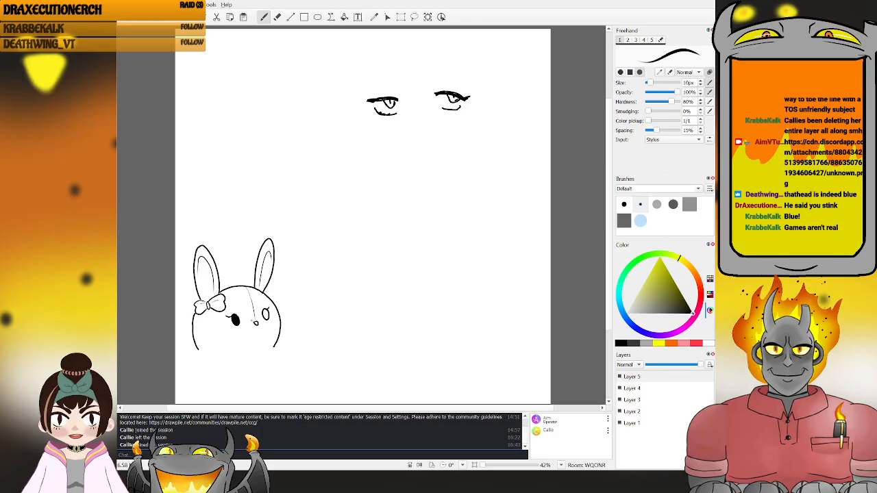
- Draw the rounded near side of the muzzle around the nose, redoing the curve until it fits the face
left_click_drag(261, 322, 259, 333)
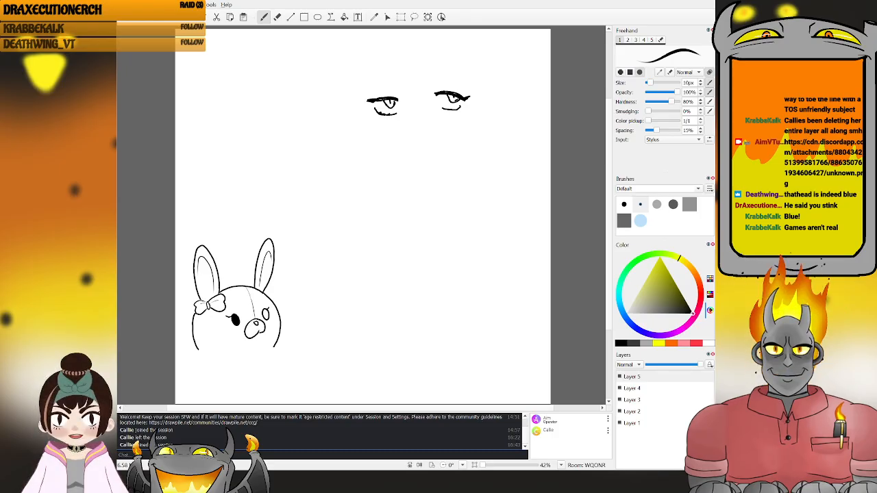
key("ctrl+z")
left_click_drag(249, 321, 259, 333)
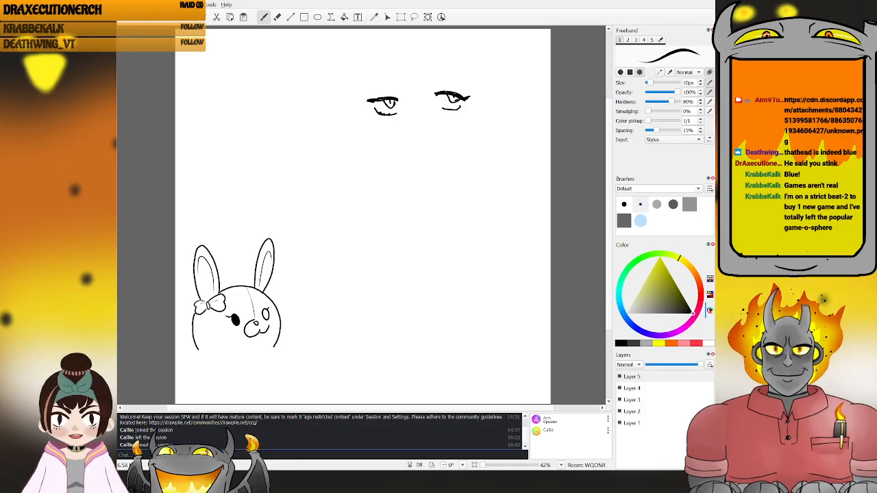
key("ctrl+z")
left_click_drag(262, 319, 268, 326)
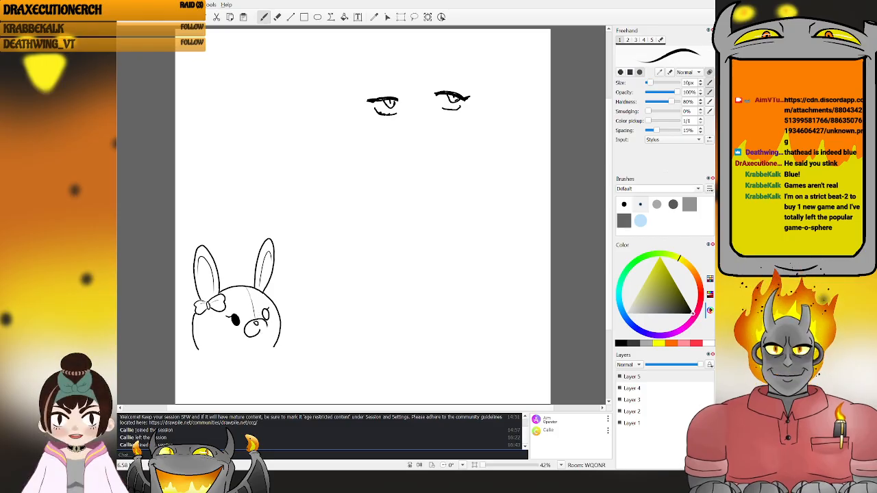
key("ctrl+z")
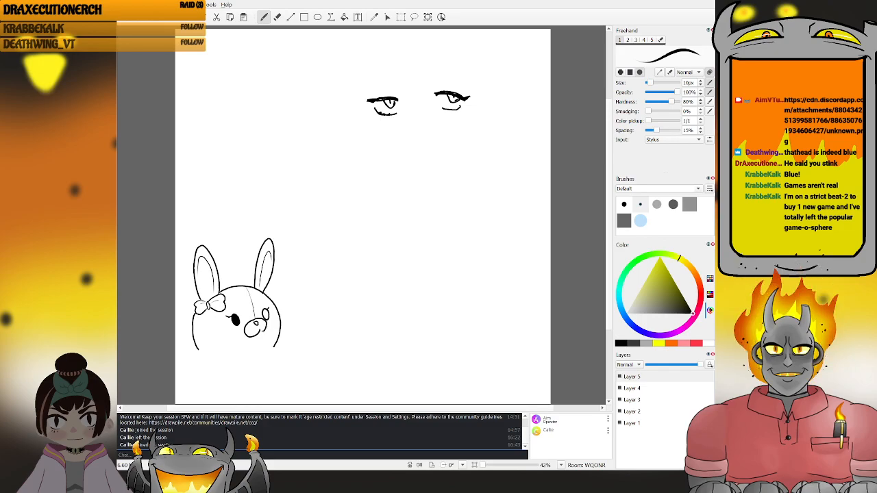
key("ctrl+z")
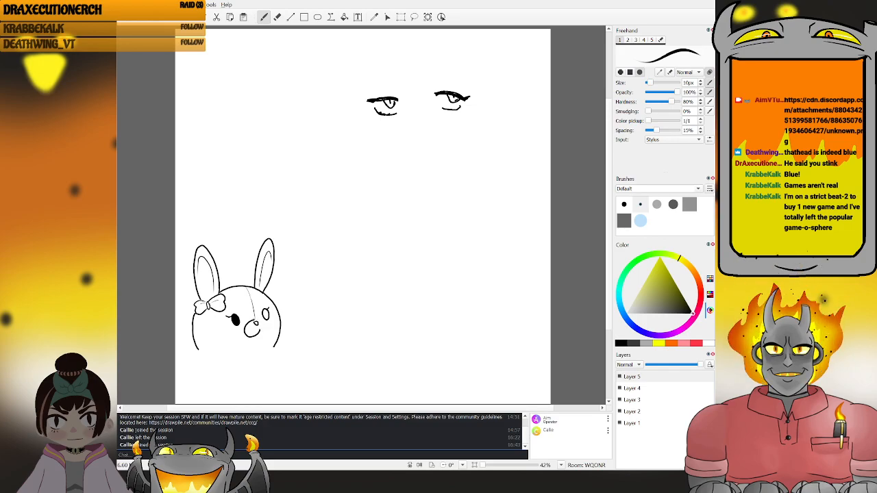
- Complete the far side of the muzzle and draw an open mouth with a tongue line below it
left_click_drag(257, 320, 267, 338)
key("e")
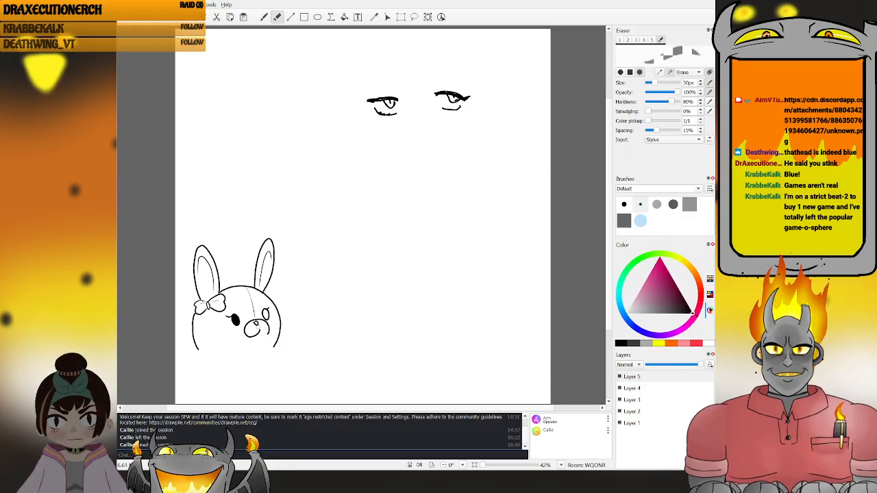
key("b")
left_click_drag(260, 331, 268, 335)
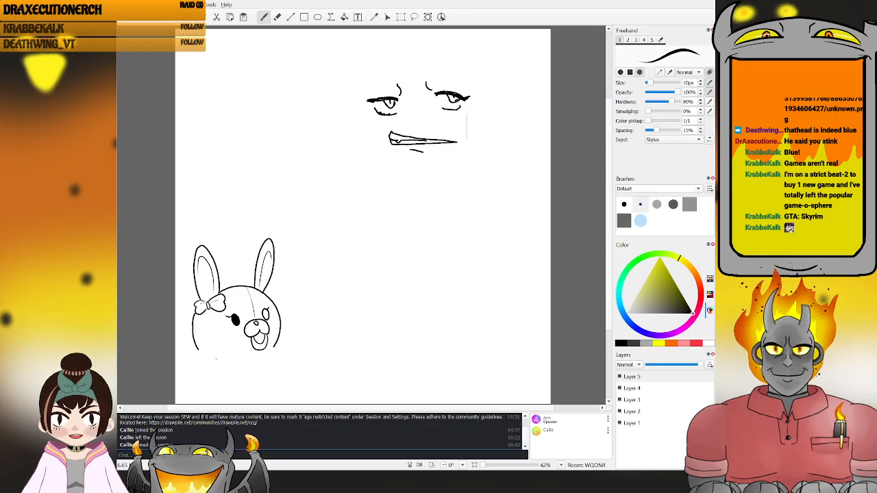
- Draw the thin chin line under the rabbit's open mouth, redoing the stroke several times
mouse_move(211, 358)
left_mouse_down()
mouse_move(265, 367)
mouse_move(213, 361)
mouse_move(270, 355)
mouse_move(239, 363)
left_mouse_up()
key("ctrl+z")
key("ctrl+z")
key("ctrl+z")
key("ctrl+z")
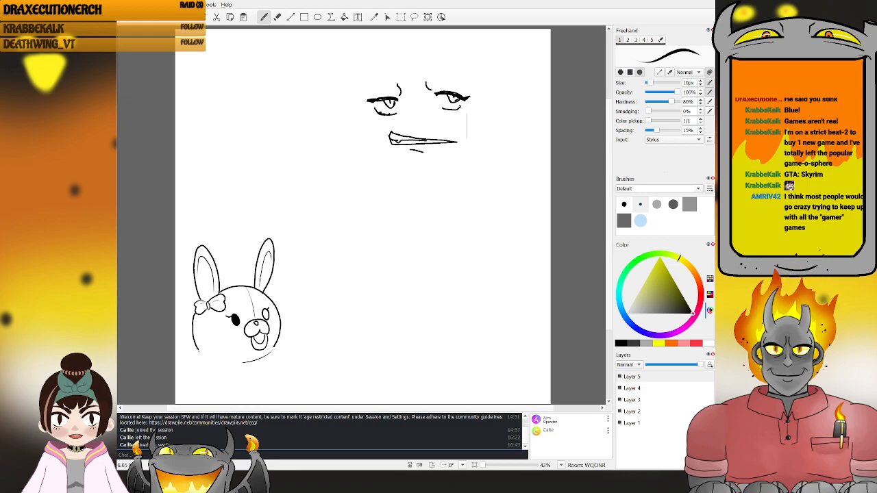
key("ctrl+z")
- Draw two bent arms with paws raised under the chin, and the body outline with a curved belly patch
mouse_move(197, 349)
left_mouse_down()
mouse_move(208, 358)
mouse_move(195, 389)
mouse_move(226, 394)
mouse_move(252, 369)
mouse_move(232, 362)
left_mouse_up()
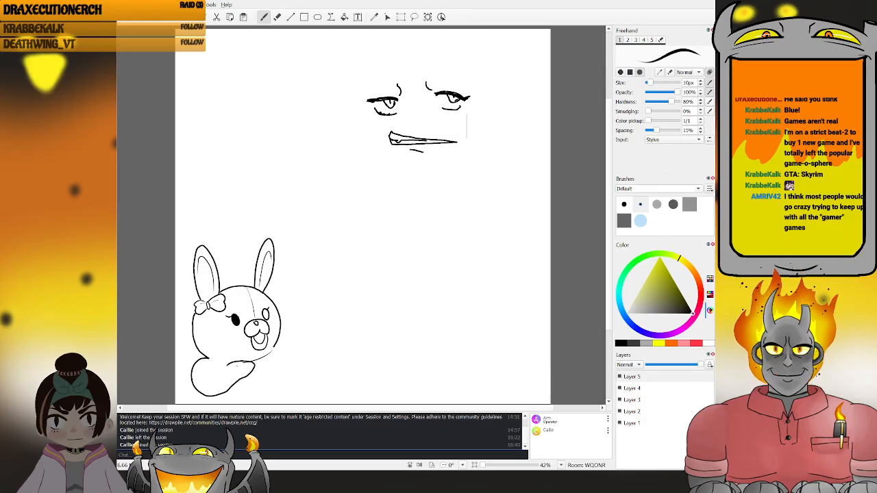
key("e")
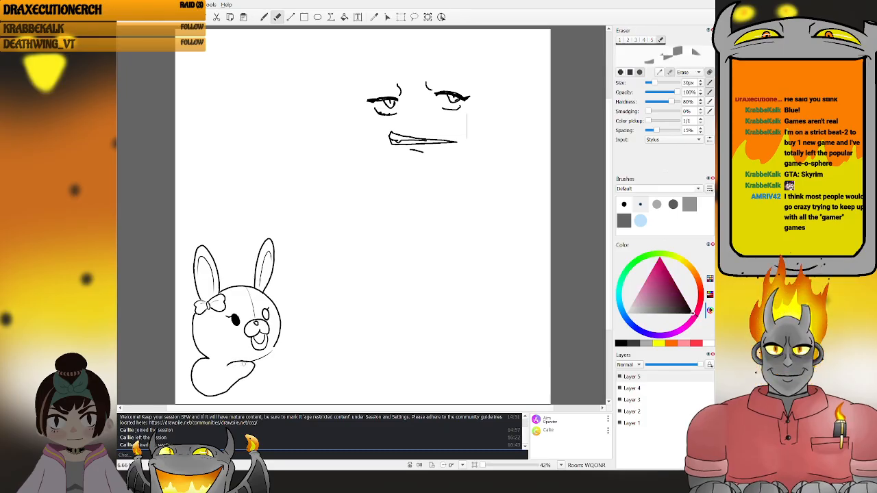
key("b")
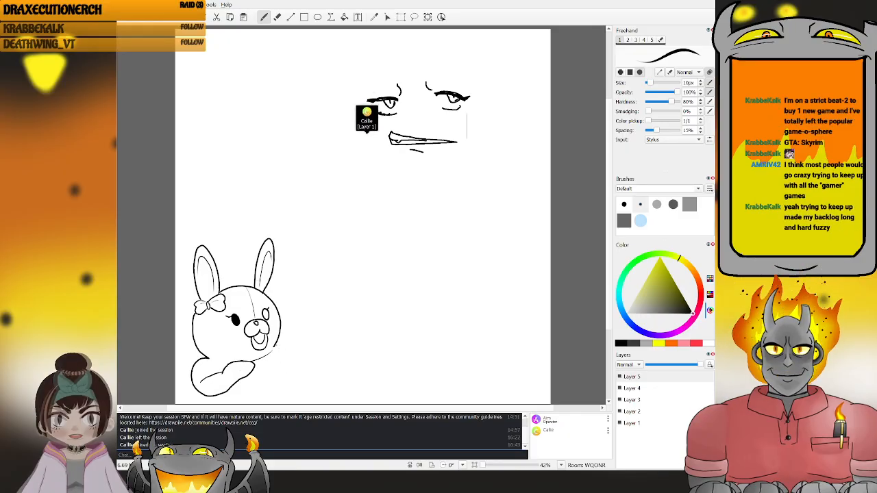
mouse_move(281, 344)
left_mouse_down()
mouse_move(294, 371)
mouse_move(273, 376)
mouse_move(260, 361)
mouse_move(280, 359)
left_mouse_up()
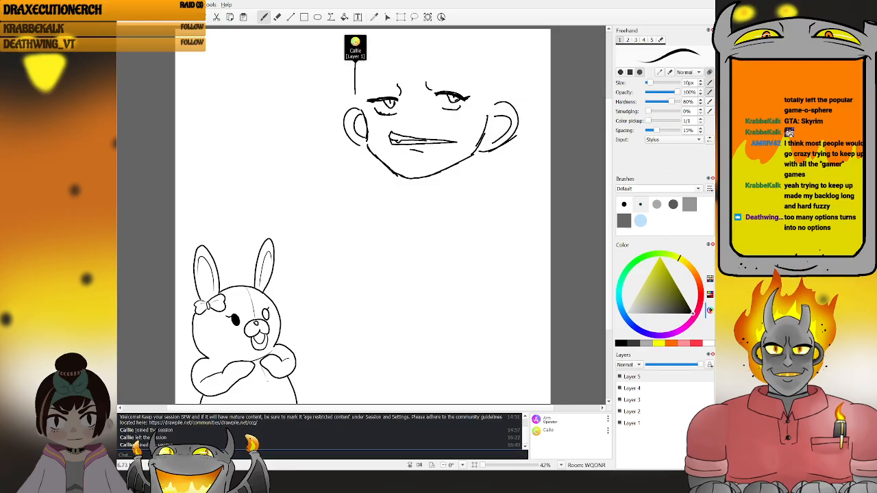
scroll(276, 391, "left", 1)
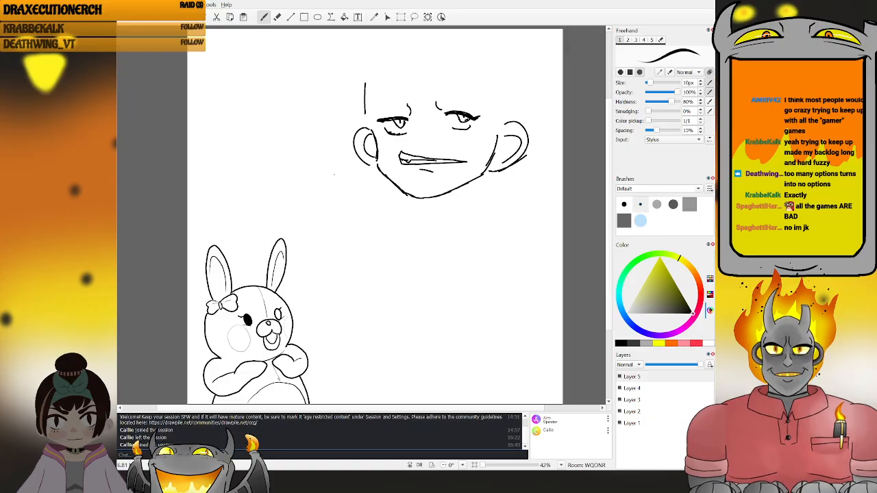
- Flood-fill the inside of the rabbit's open mouth black, above the tongue line
key("e")
left_click(264, 17)
left_click(343, 18)
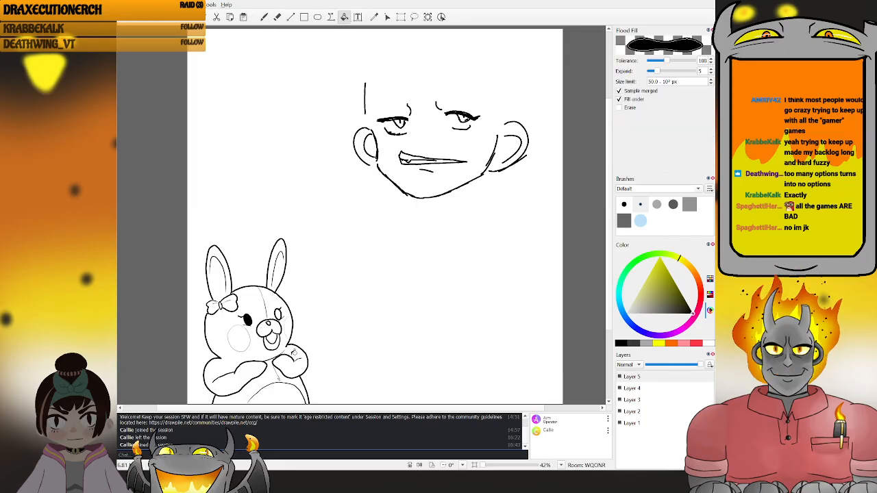
left_click(273, 335)
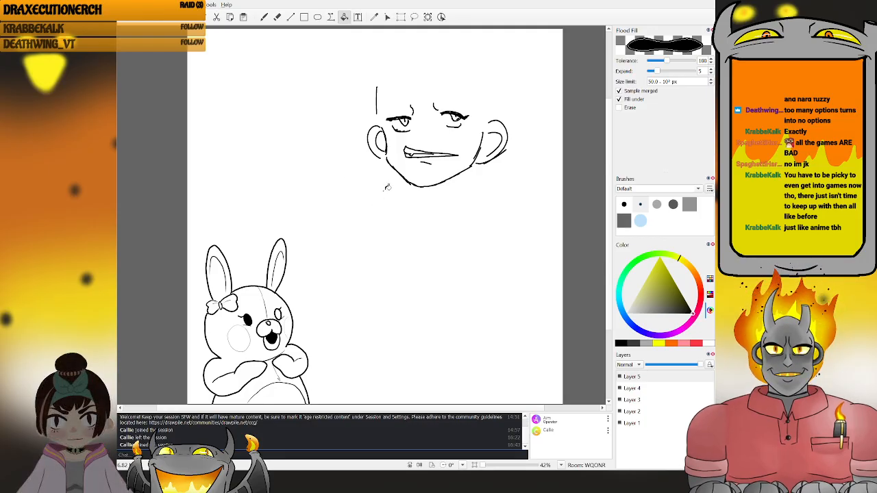
- Choose a bright orange-red and flood-fill the rabbit's empty oval eye with it
left_click(700, 289)
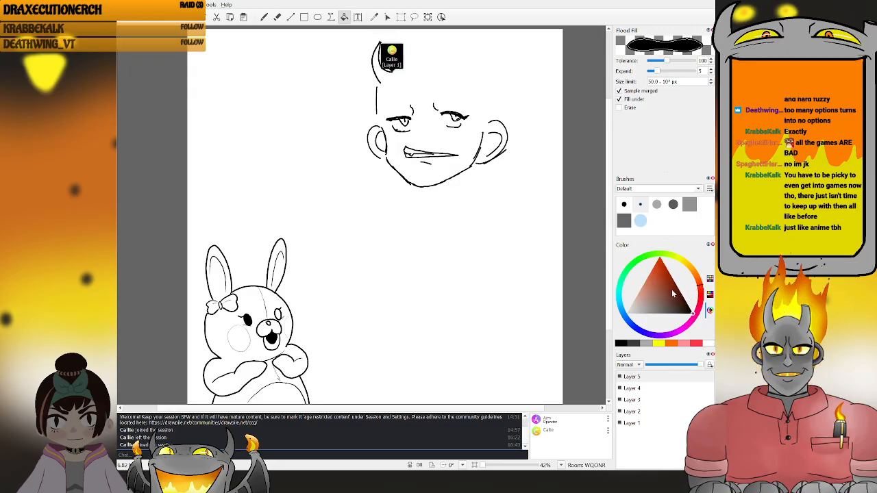
left_click(646, 285)
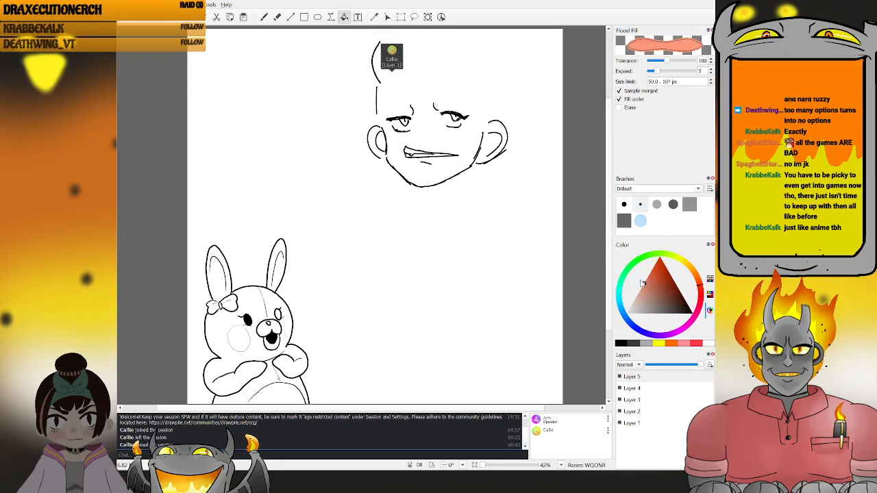
left_click(653, 274)
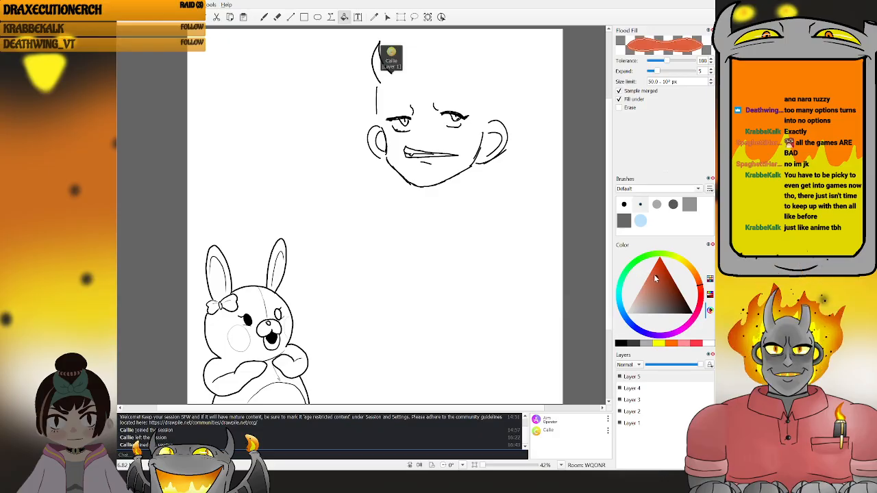
left_click(650, 272)
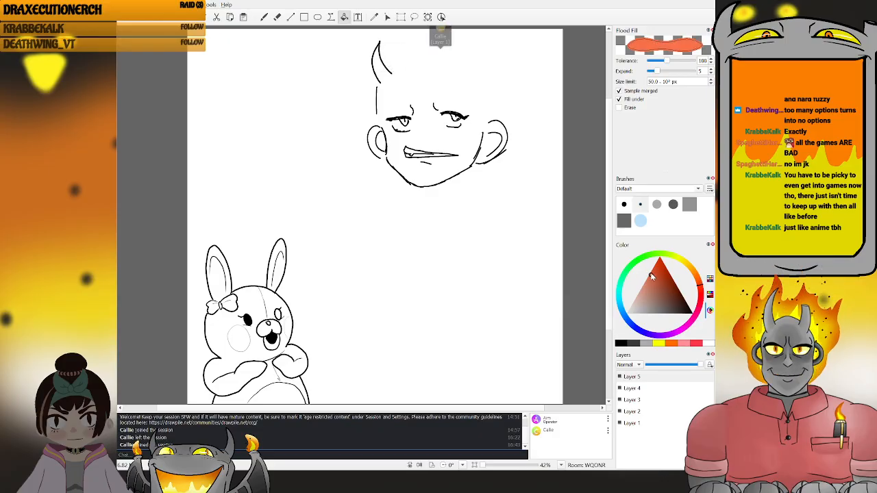
left_click(278, 310)
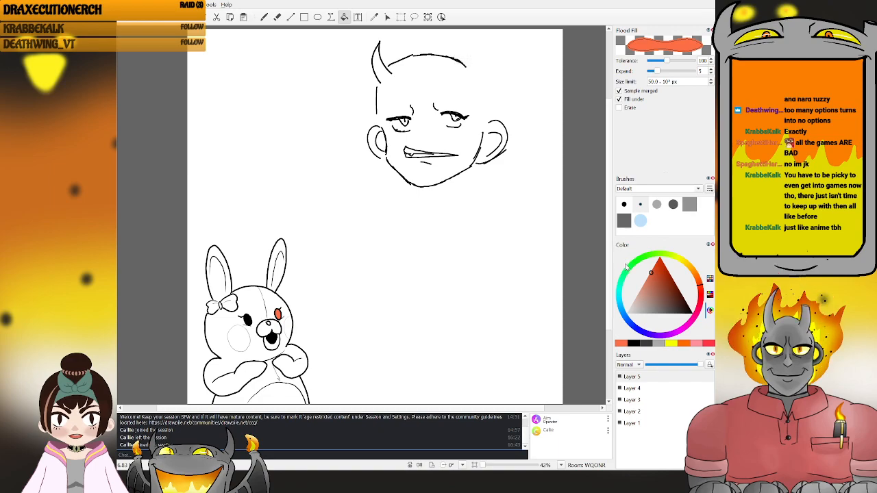
- Pick a light salmon and trace the neck and chest dividing line on Layer 4, reducing the brush size to 3 px
left_click_drag(648, 285, 640, 292)
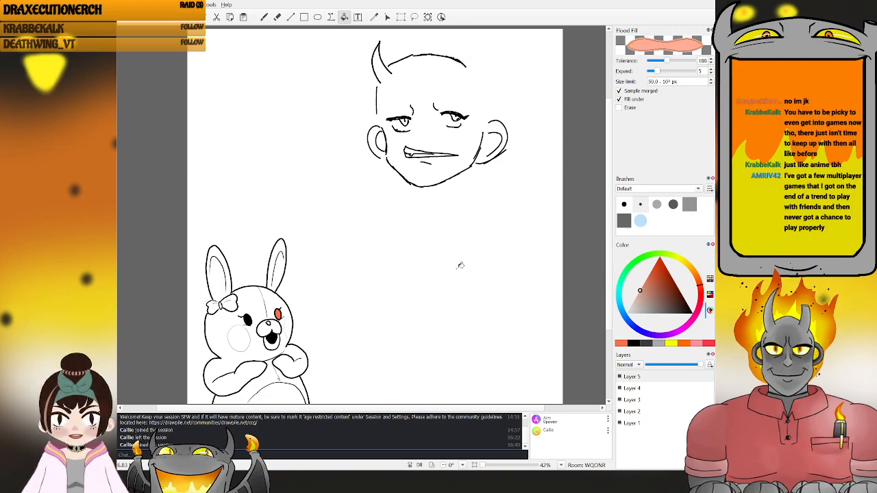
key("b")
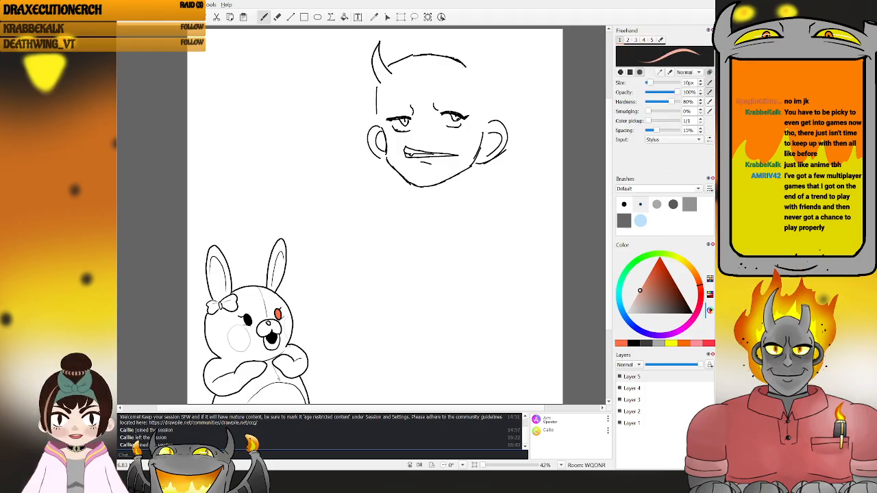
left_click(633, 388)
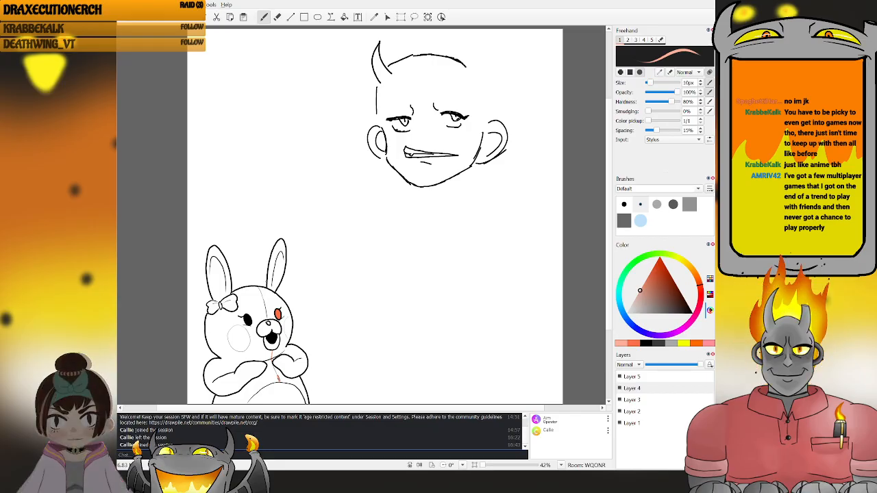
left_click(344, 16)
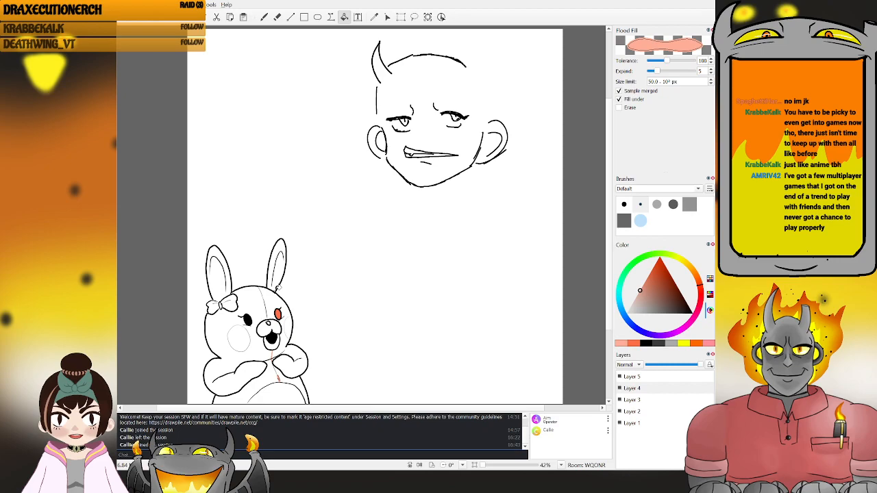
key("b")
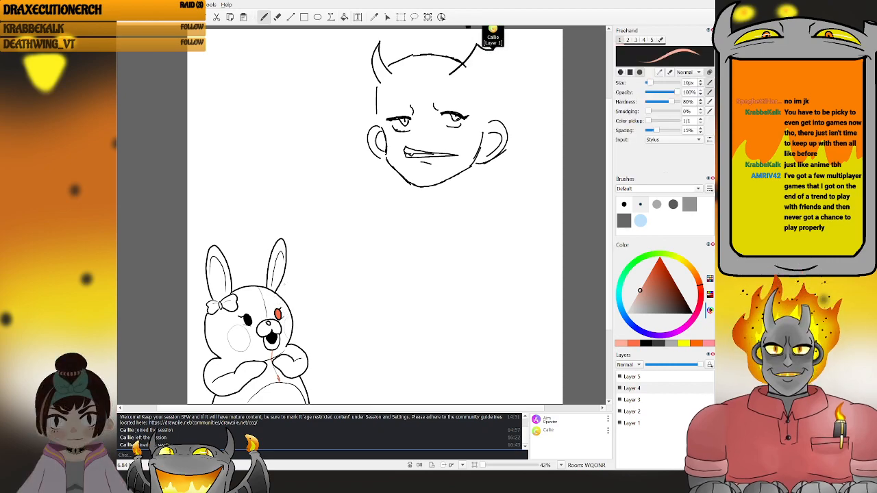
double_click(691, 82)
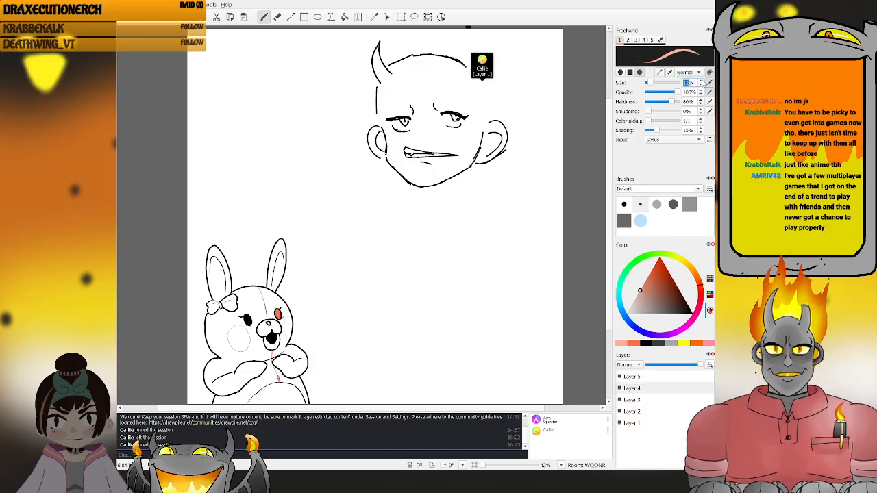
key("f")
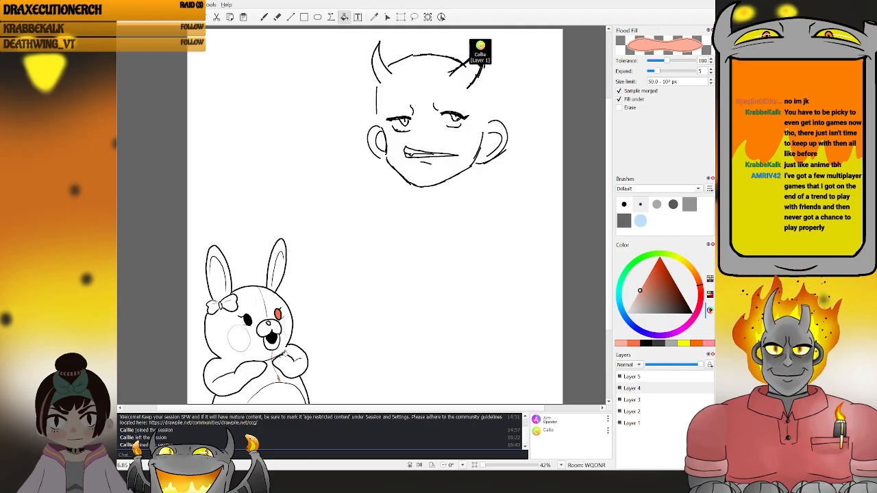
key("b")
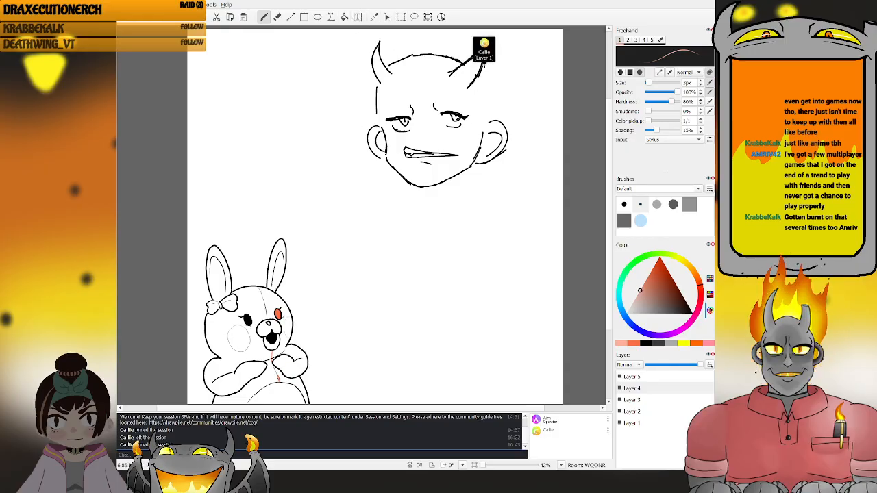
- Set the brush size to 30 px and paint the rabbit's chest, side, raised arm and lower cheek salmon along the dividing line
left_click(691, 86)
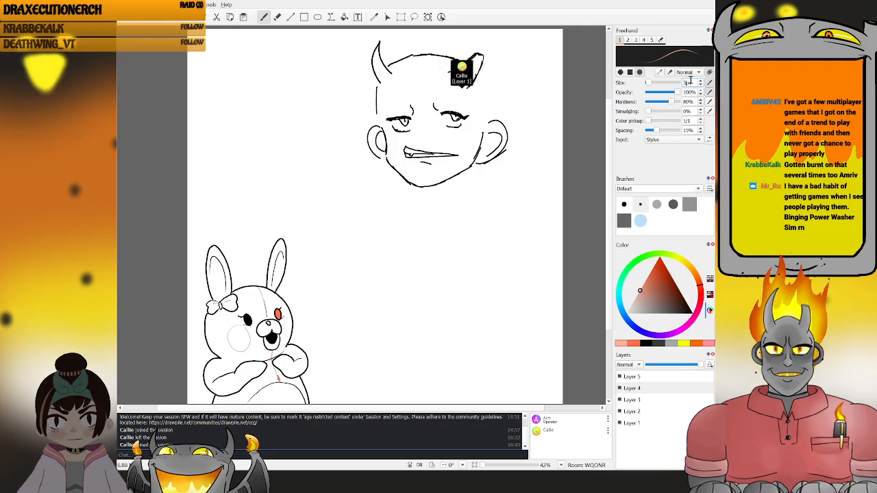
type("0")
mouse_move(282, 368)
left_mouse_down()
mouse_move(292, 374)
mouse_move(285, 351)
mouse_move(277, 367)
left_mouse_up()
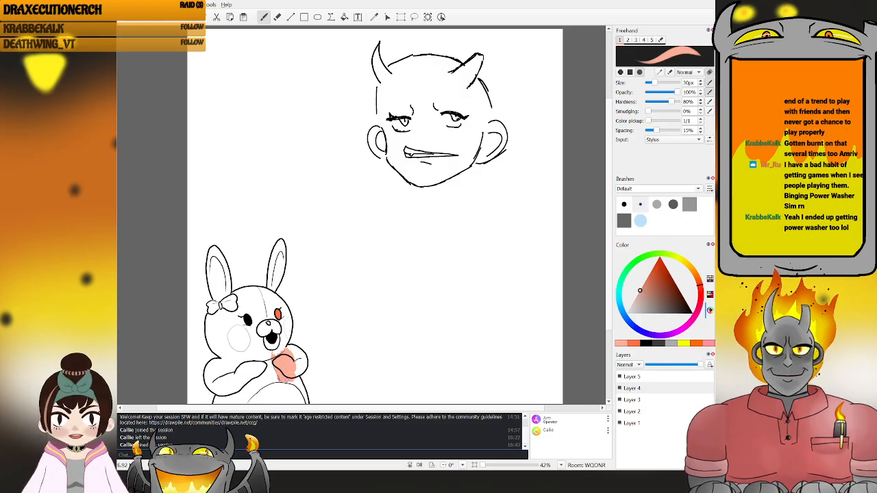
left_click_drag(285, 380, 300, 384)
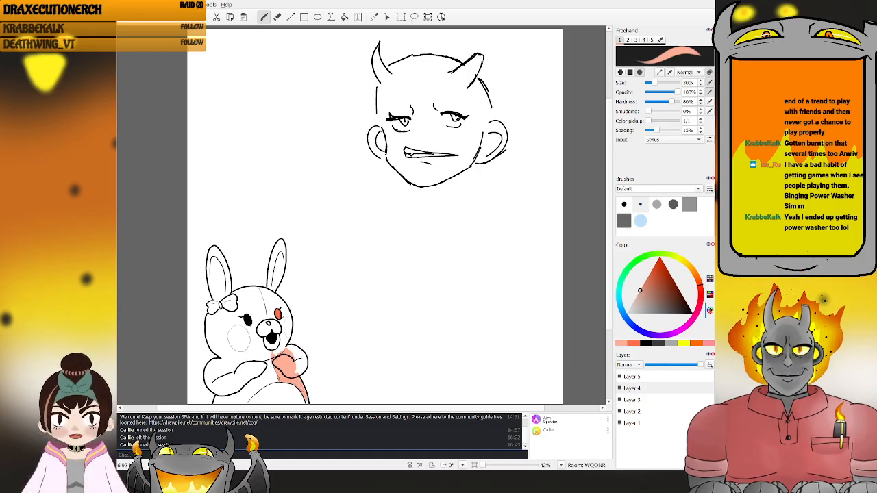
mouse_move(292, 360)
left_mouse_down()
mouse_move(300, 372)
mouse_move(294, 355)
mouse_move(303, 357)
mouse_move(301, 371)
left_mouse_up()
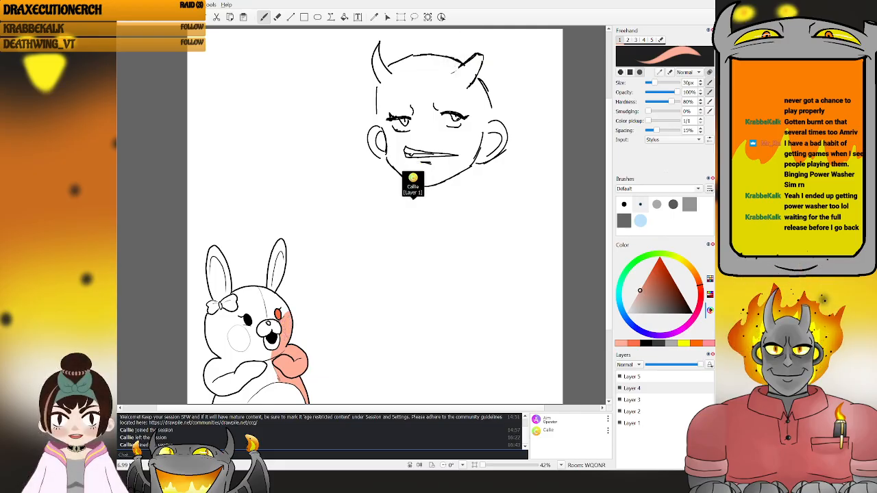
- Fill the rest of the face's coloured half with salmon around the red eye, tidying the edge at the forehead dividing line
left_click_drag(273, 300, 283, 316)
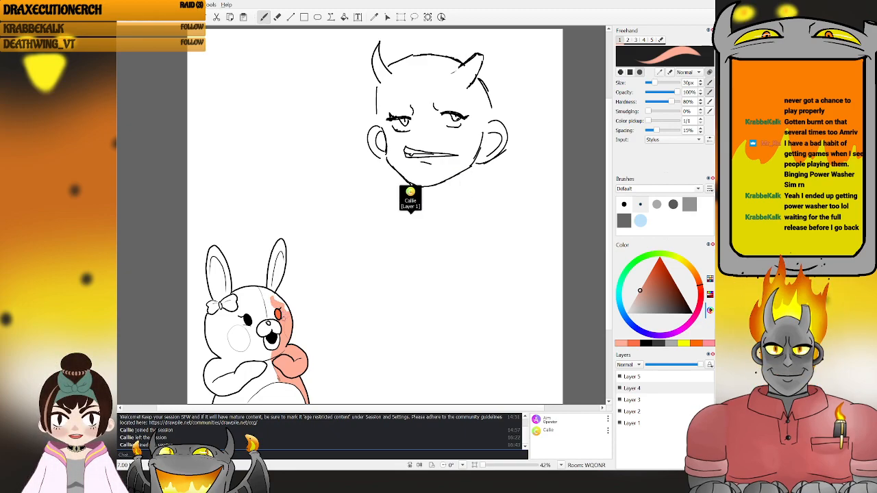
left_click_drag(285, 309, 275, 296)
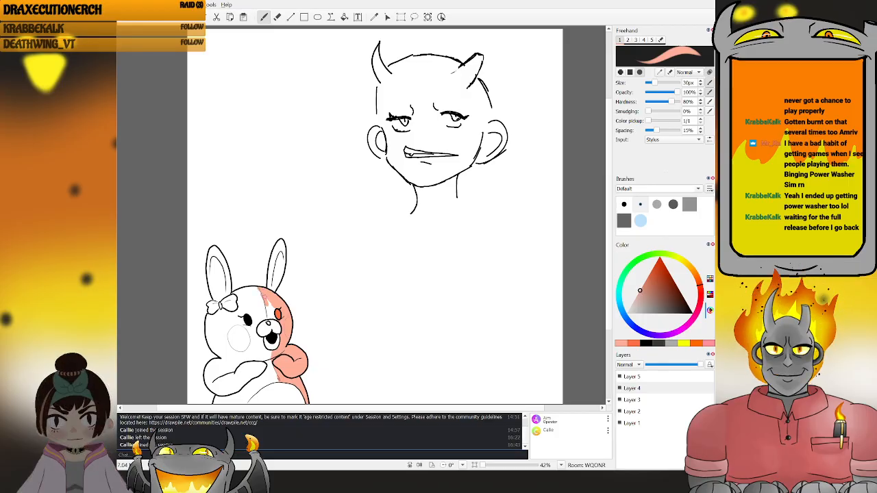
key("e")
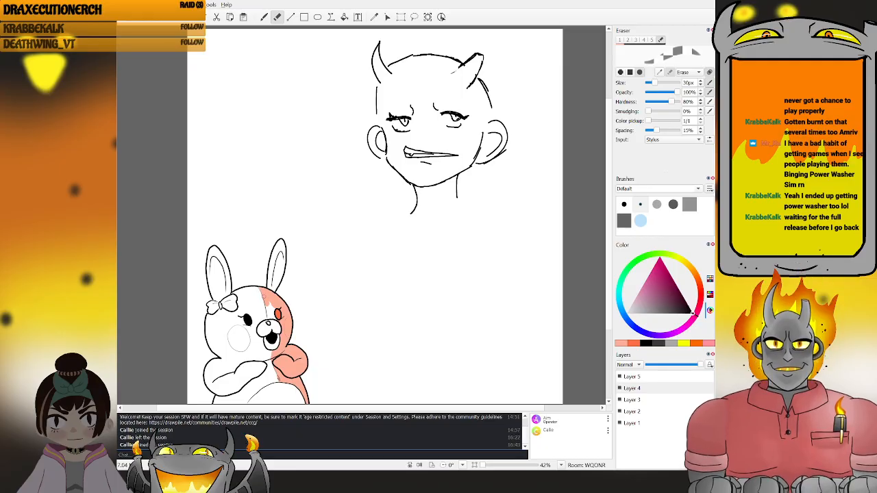
- Paint the outer part of the ear on the coloured side salmon, and the inner part of the bow-side ear
key("b")
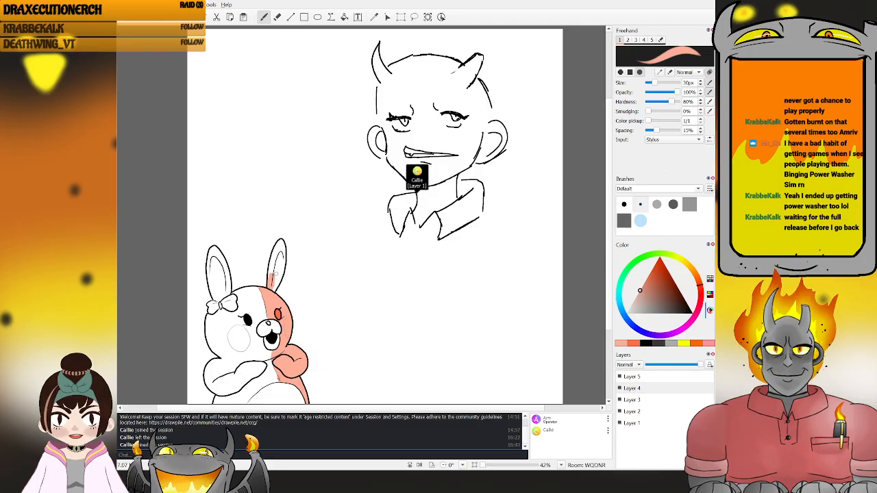
key("ctrl+z")
mouse_move(272, 268)
left_mouse_down()
mouse_move(269, 285)
mouse_move(274, 260)
left_mouse_up()
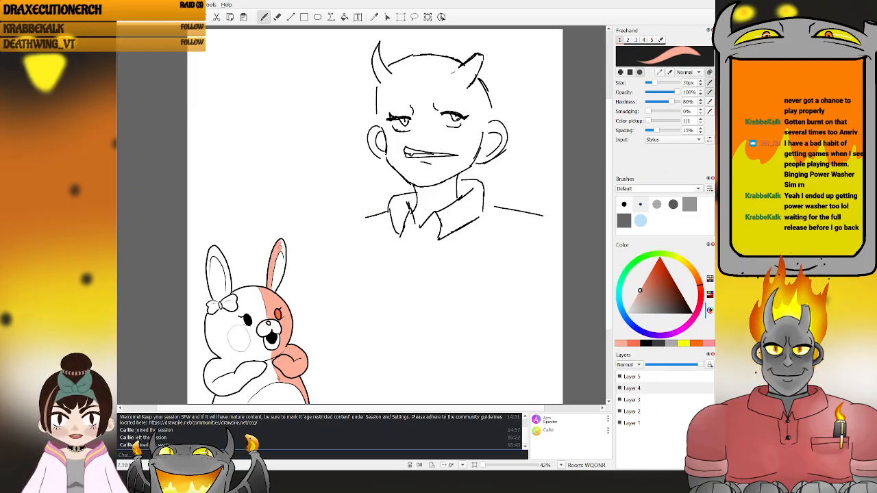
left_click_drag(280, 244, 283, 251)
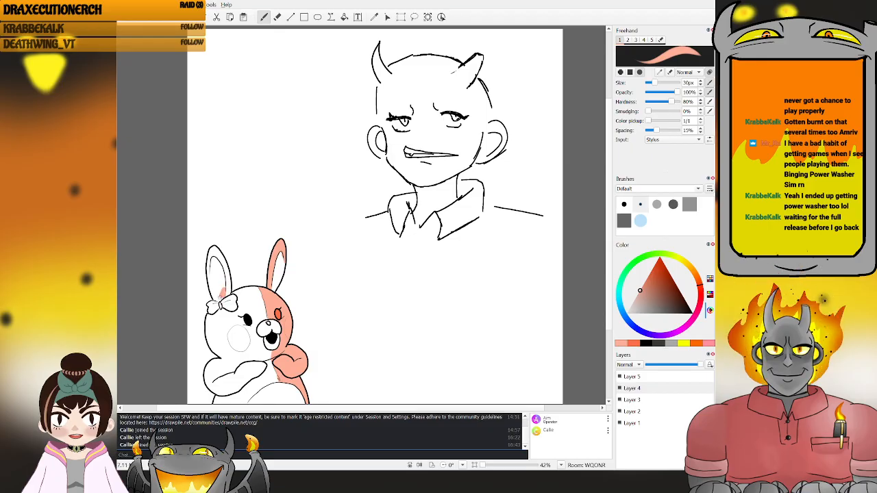
left_click_drag(219, 300, 219, 269)
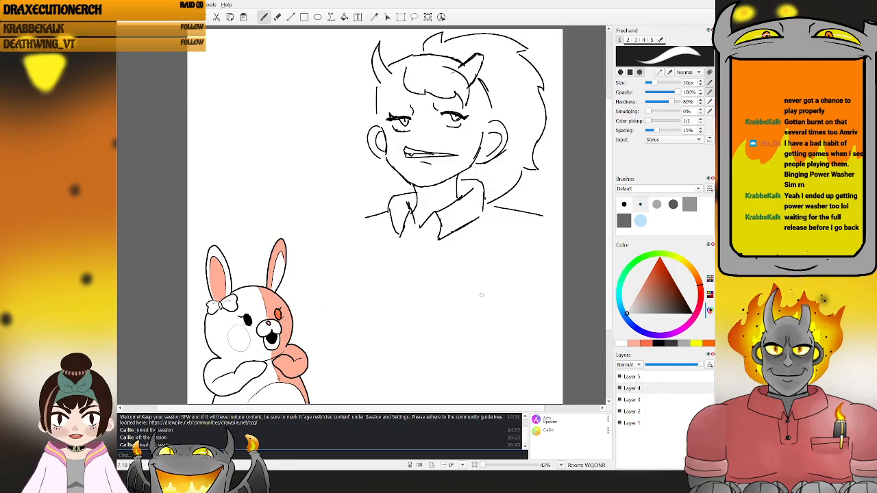
- On Layer 5, sketch a jagged fringe with curled side tufts above the rabbit using a black 10 px brush
left_click(632, 379)
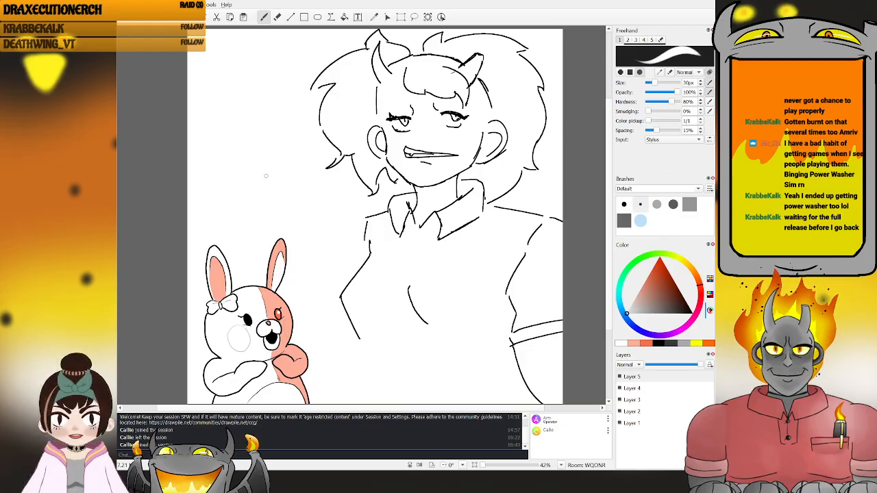
left_click_drag(680, 301, 700, 324)
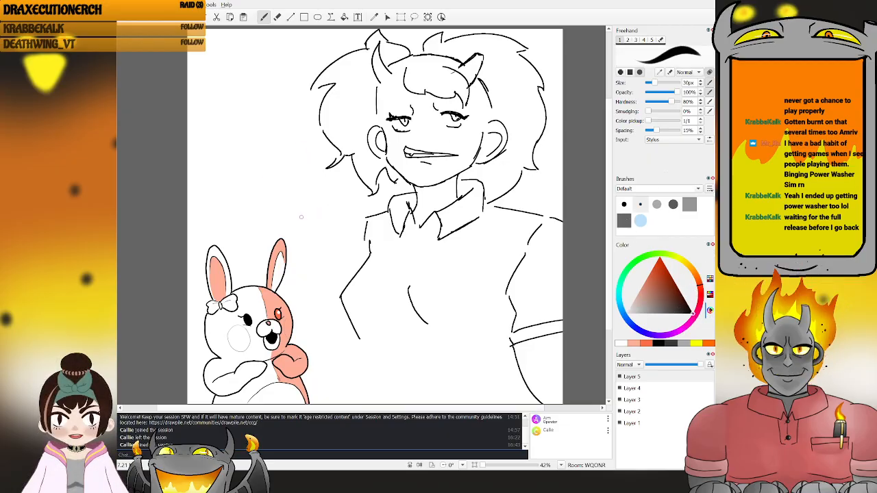
key("e")
key("e")
key("e")
key("e")
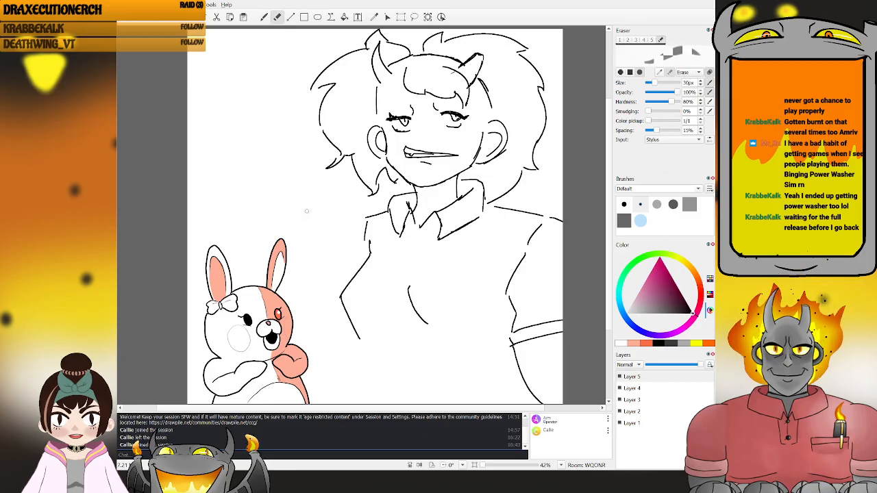
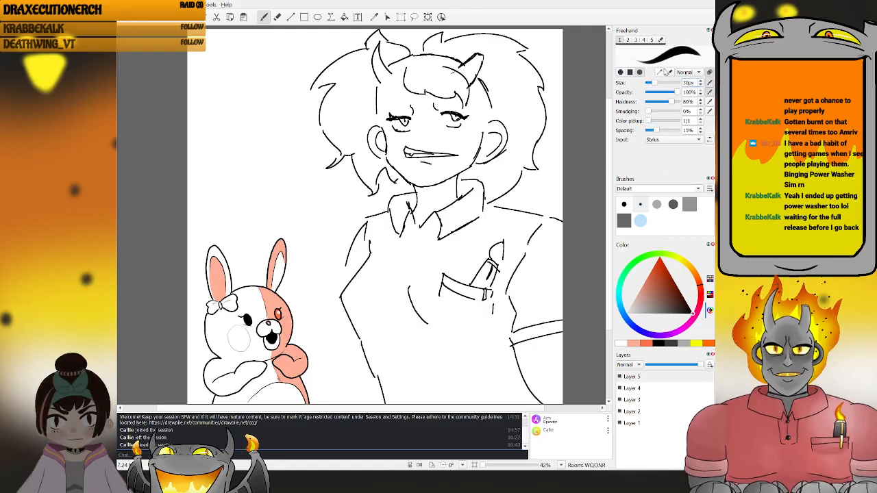
key("BackSpace")
type("1")
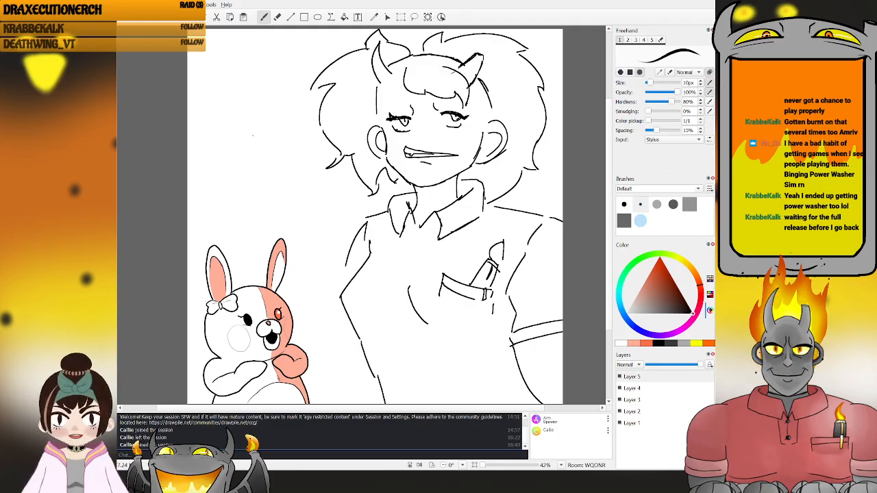
mouse_move(262, 134)
left_mouse_down()
mouse_move(272, 156)
mouse_move(240, 155)
mouse_move(251, 159)
left_mouse_up()
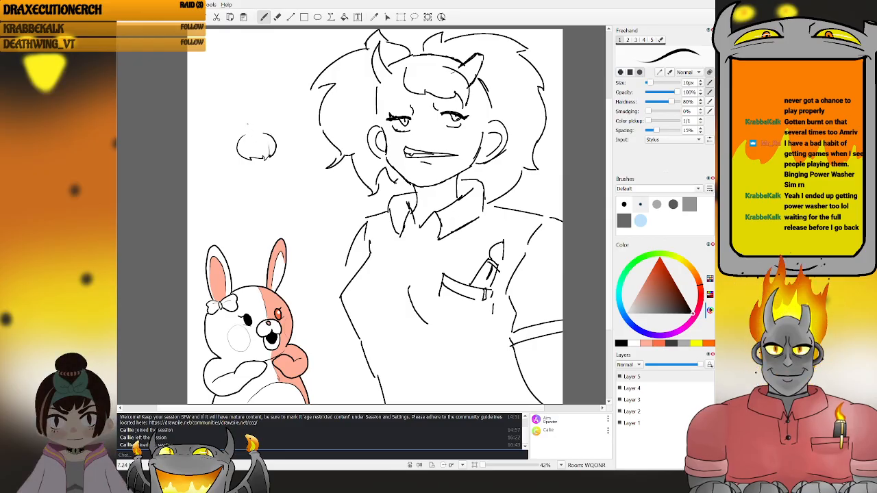
mouse_move(268, 128)
left_mouse_down()
mouse_move(299, 134)
mouse_move(281, 143)
mouse_move(211, 130)
mouse_move(235, 143)
left_mouse_up()
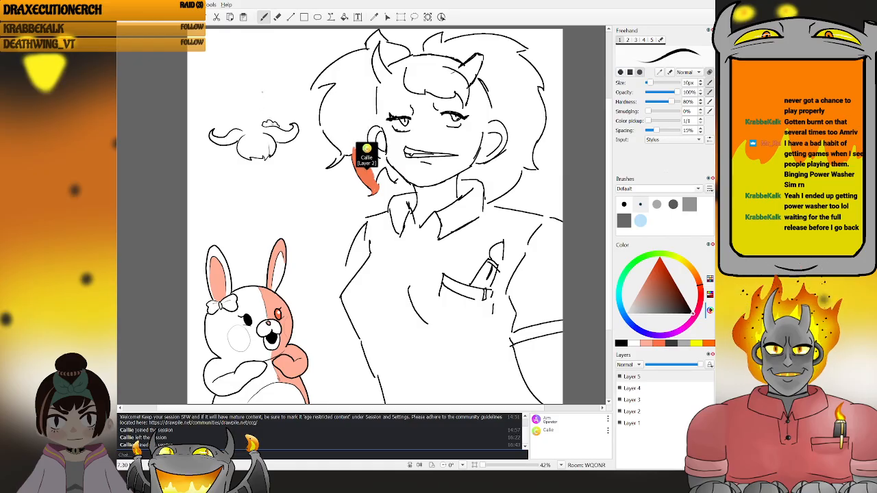
- Draw a winged ornament and a striped band on top of the hair, with long arcs sweeping around the crown
left_click_drag(276, 120, 288, 109)
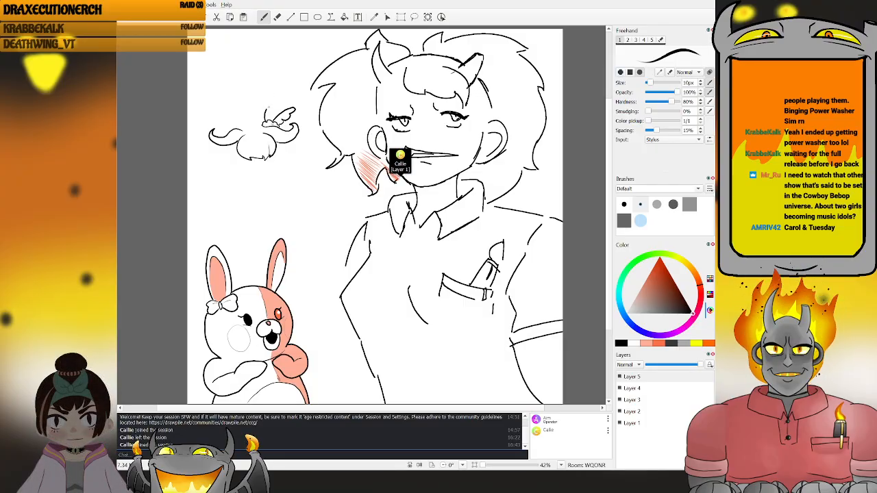
key("z")
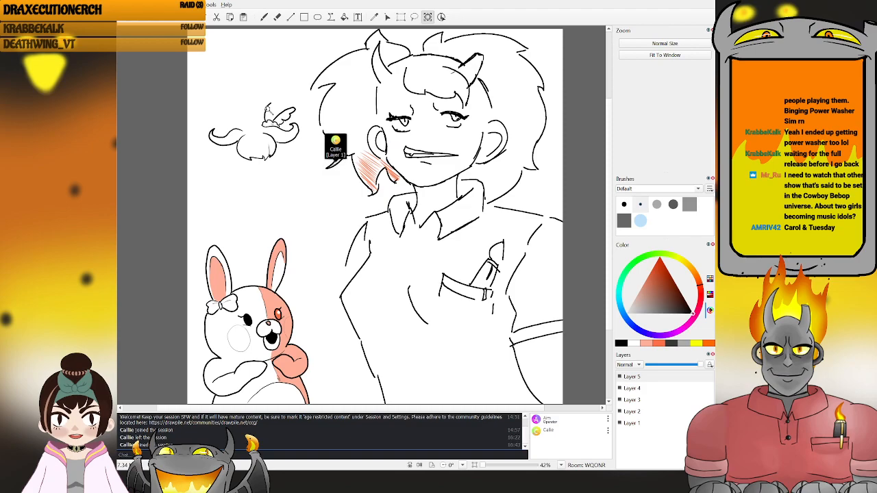
key("b")
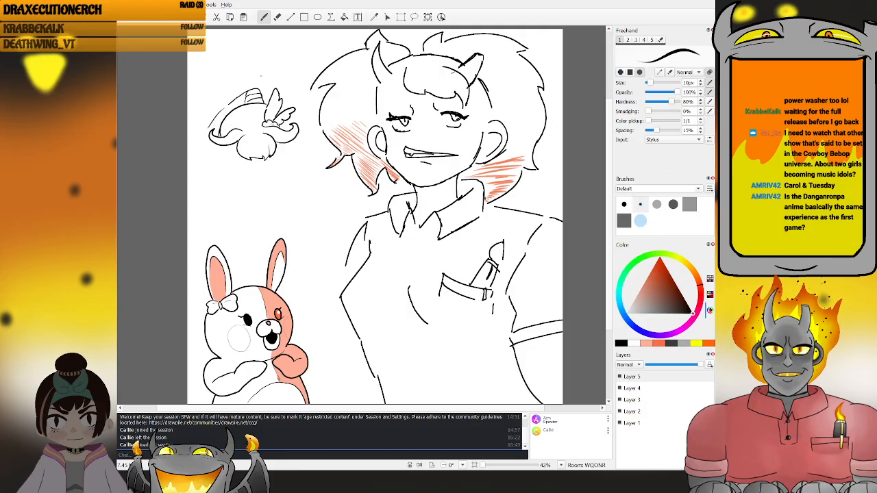
key("ctrl+z")
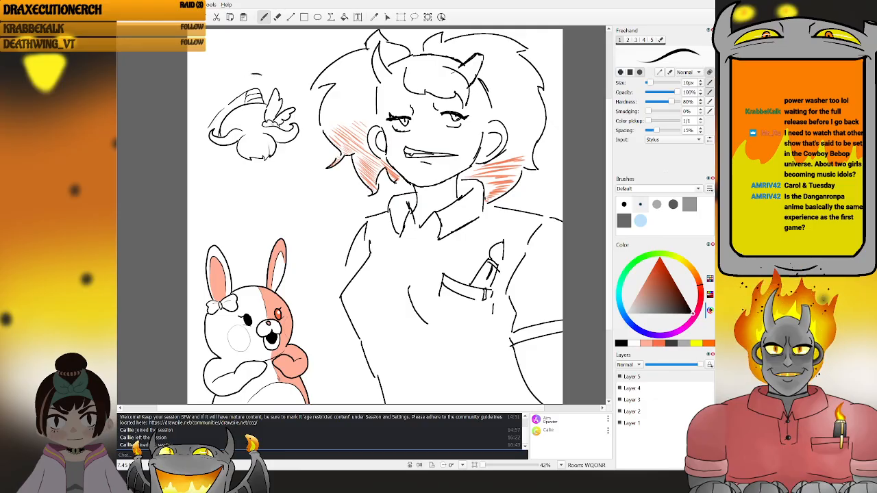
key("ctrl+z")
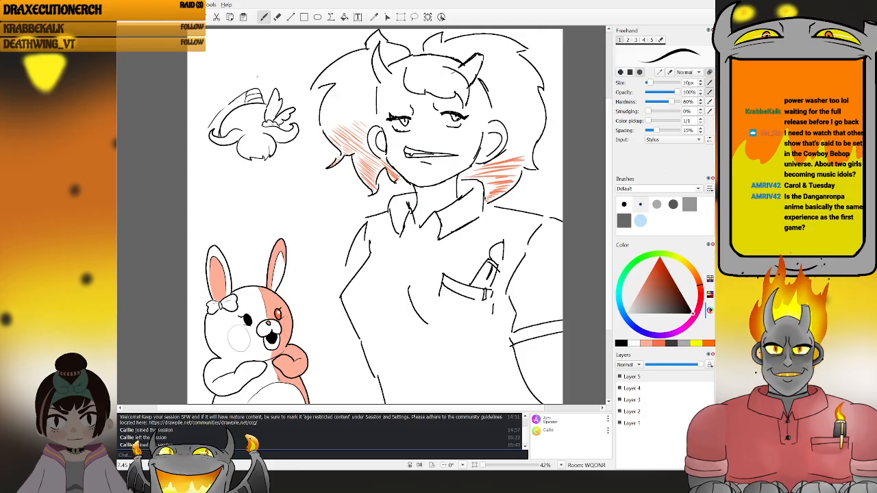
left_click_drag(229, 85, 194, 126)
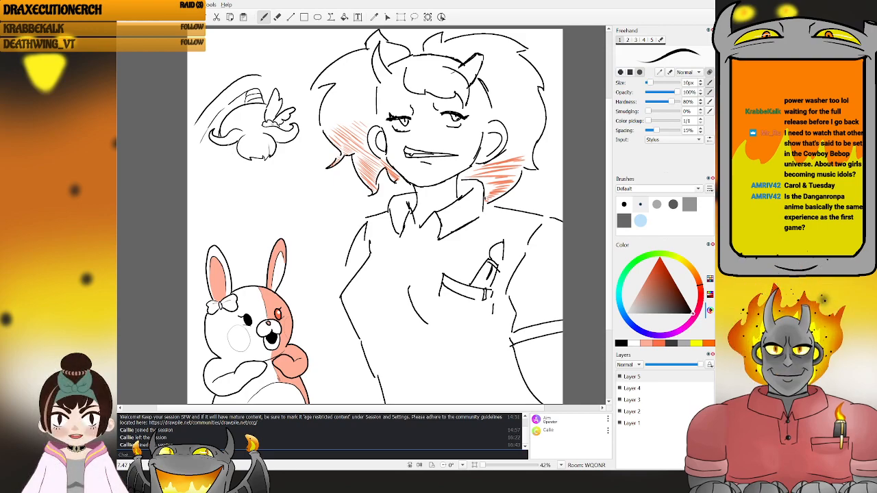
- Draw a curled lock hanging below the fringe's left tuft, redoing its hooked tip
left_click_drag(218, 163, 243, 173)
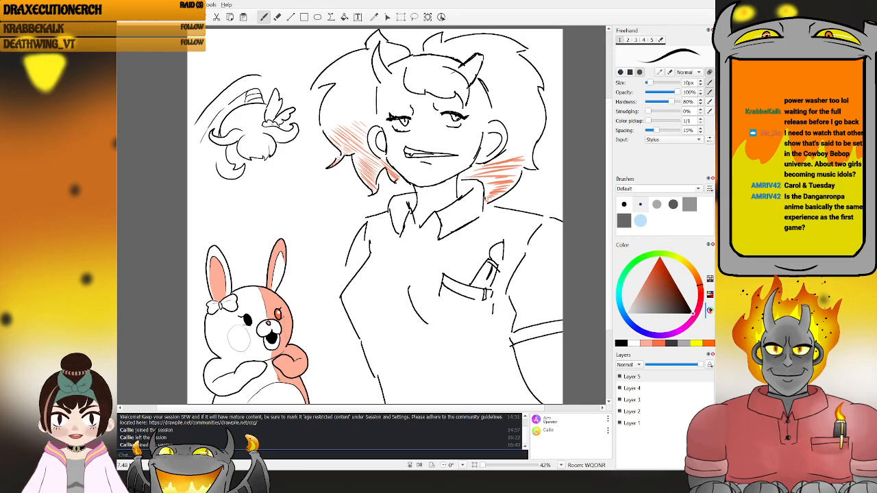
key("ctrl+z")
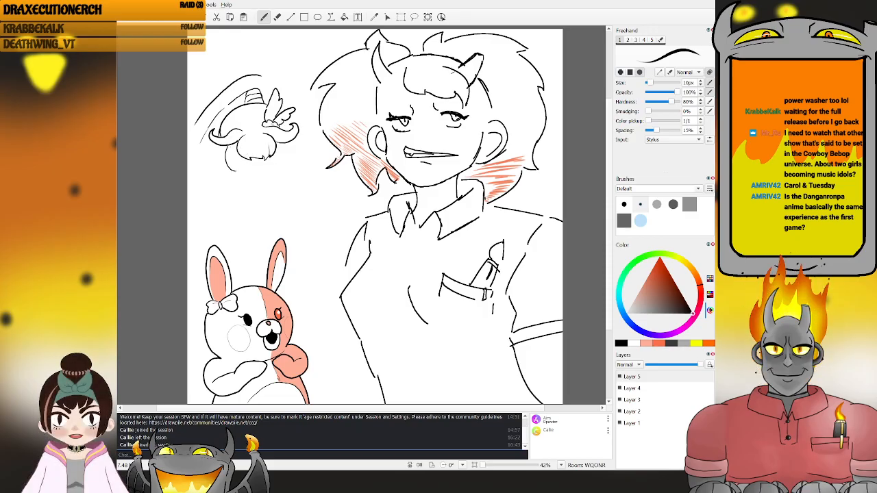
mouse_move(242, 178)
left_mouse_down()
mouse_move(231, 181)
mouse_move(221, 155)
left_mouse_up()
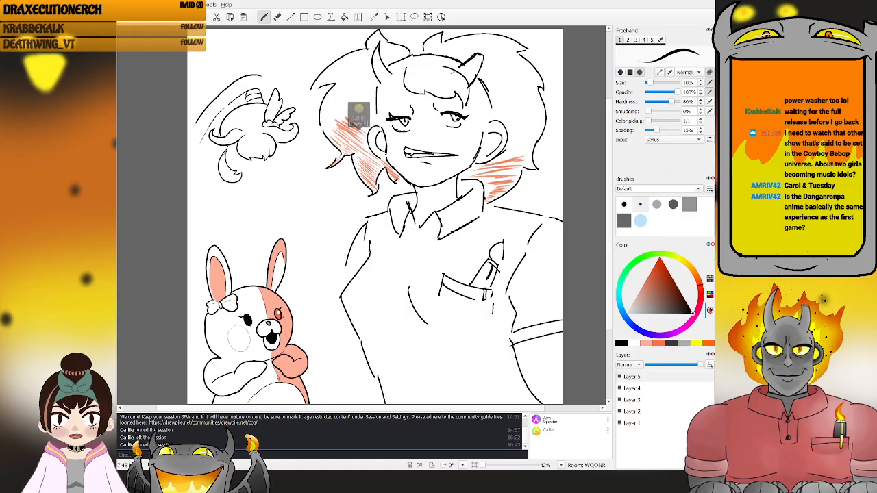
key("e")
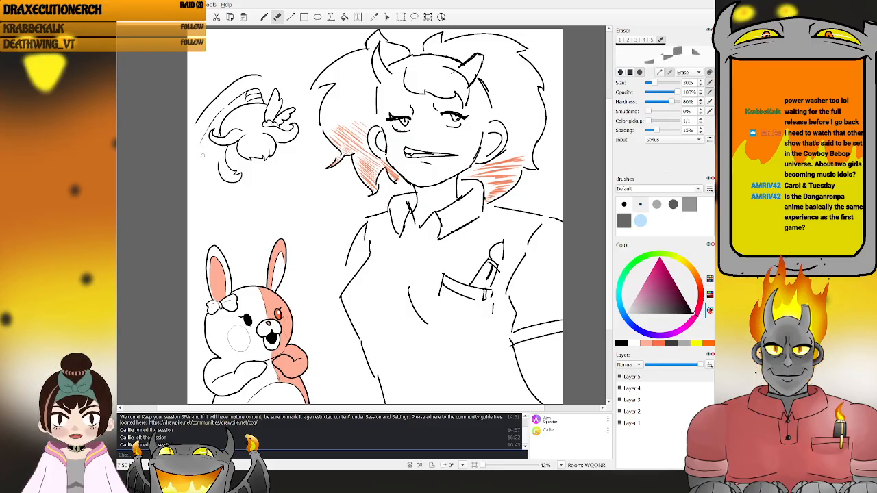
- Draw a matching curled lock below the fringe's right tuft, redoing its first stroke and refining the inner curve
key("b")
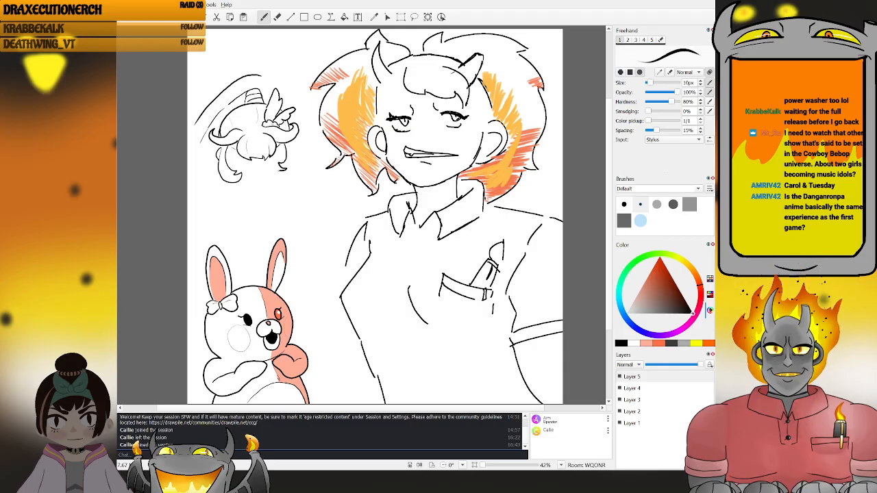
key("ctrl+z")
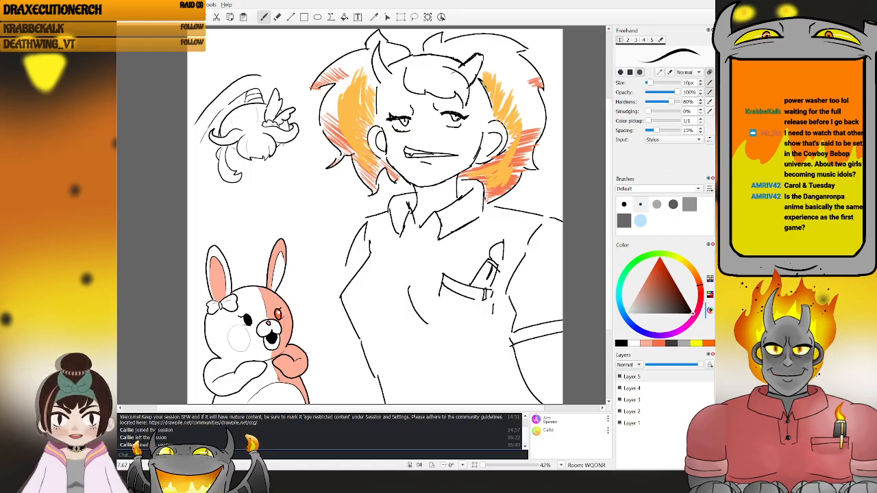
mouse_move(285, 163)
left_mouse_down()
mouse_move(276, 162)
mouse_move(291, 168)
left_mouse_up()
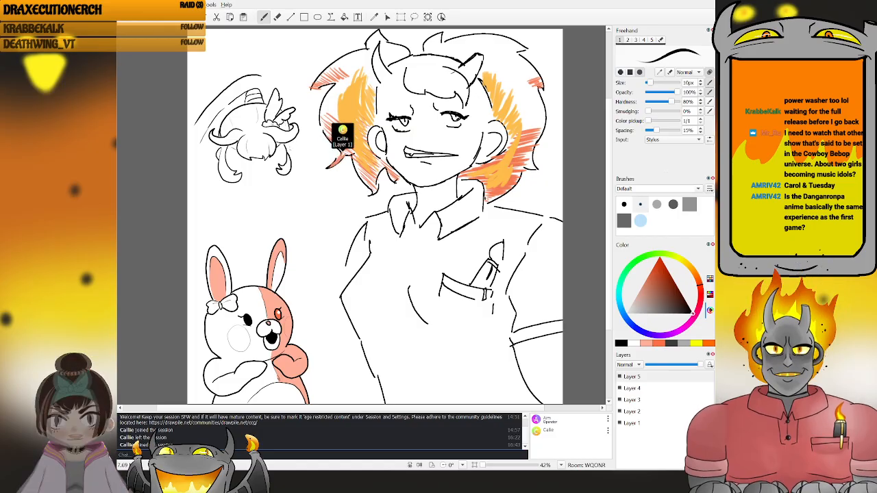
left_click_drag(286, 144, 275, 172)
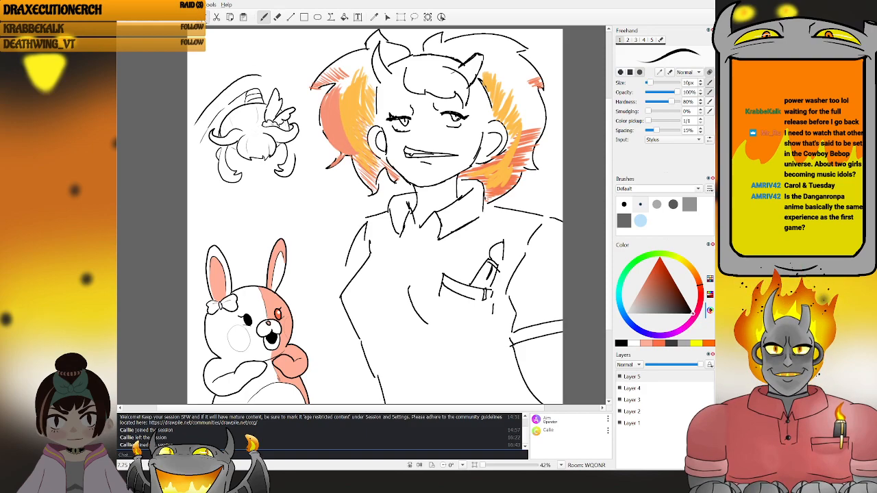
key("e")
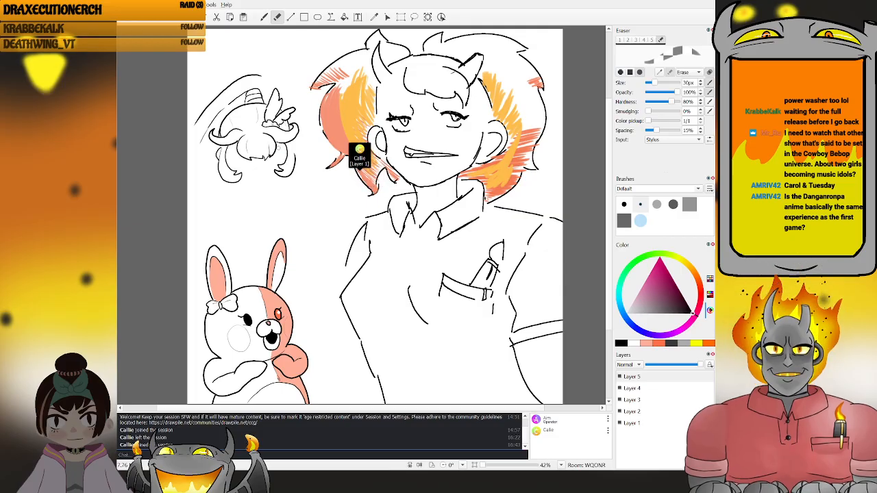
key("b")
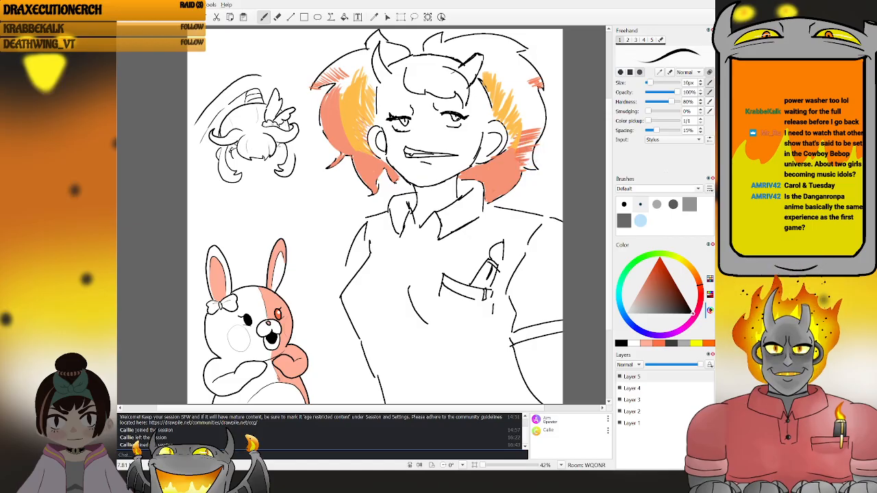
key("e")
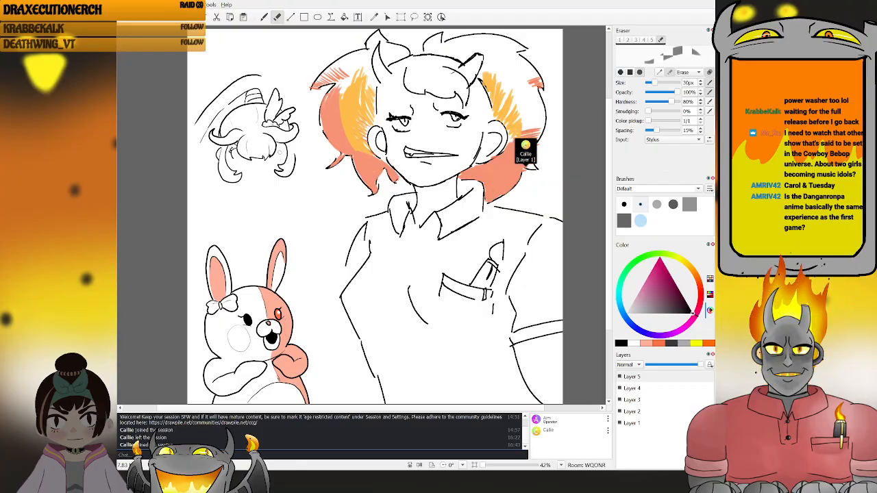
- Draw the new character's face inside the curls with eyes, ears, jaw and smile, plus raised hands at both sides and a collar
key("b")
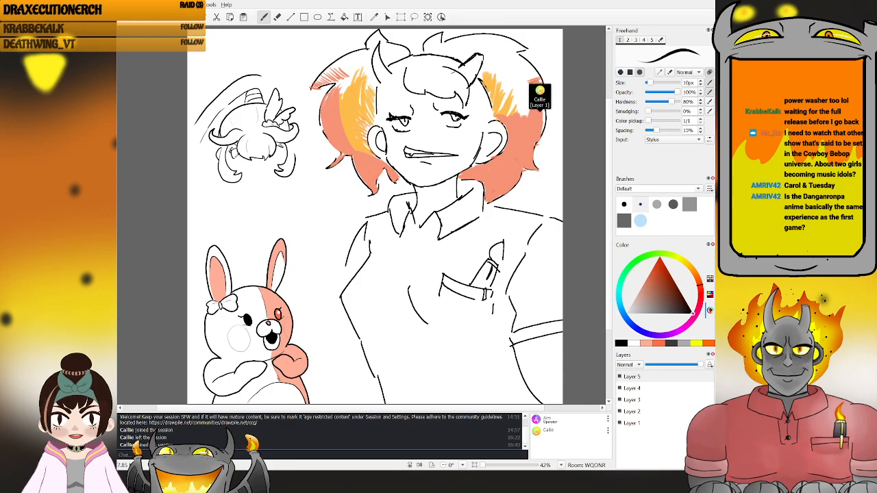
key("e")
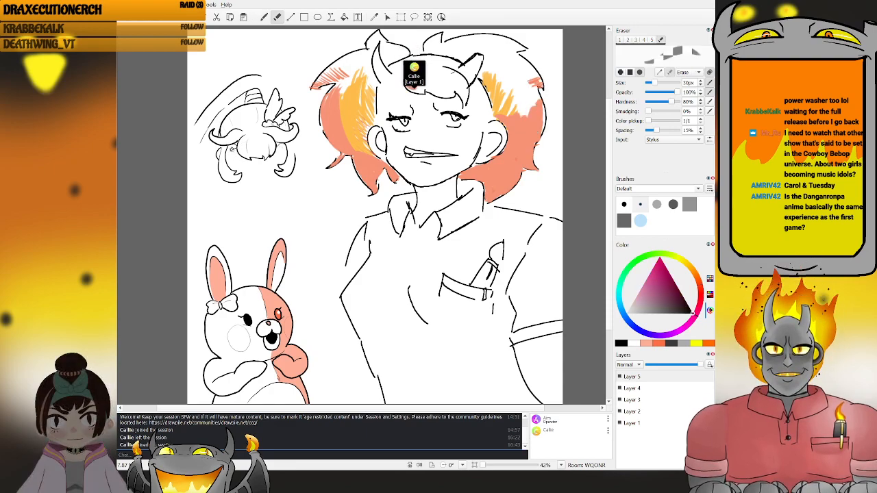
key("b")
key("e")
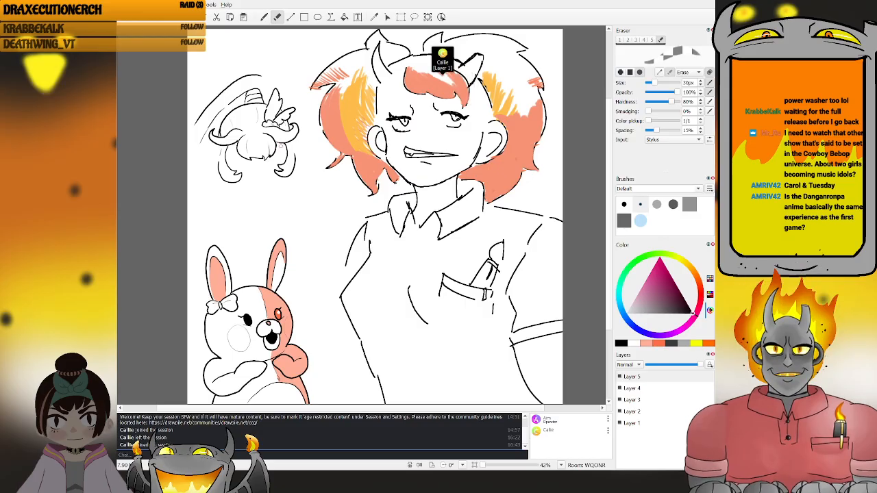
key("b")
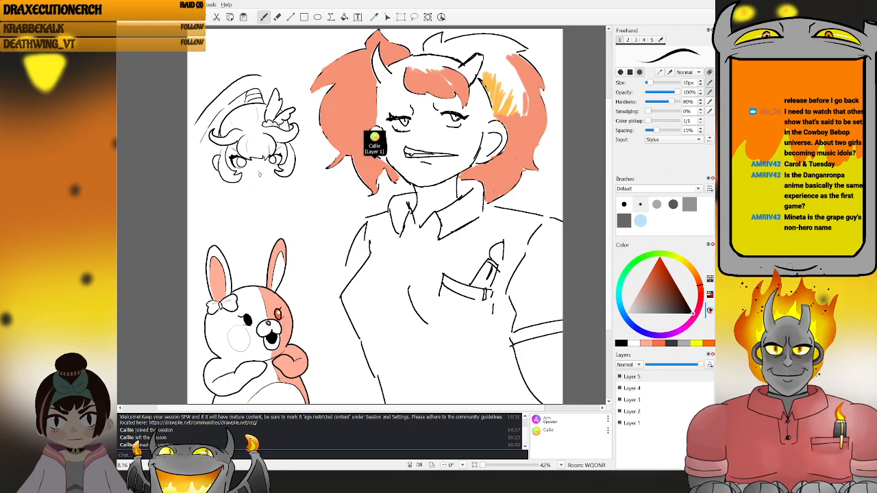
mouse_move(238, 183)
left_mouse_down()
mouse_move(262, 192)
mouse_move(283, 179)
left_mouse_up()
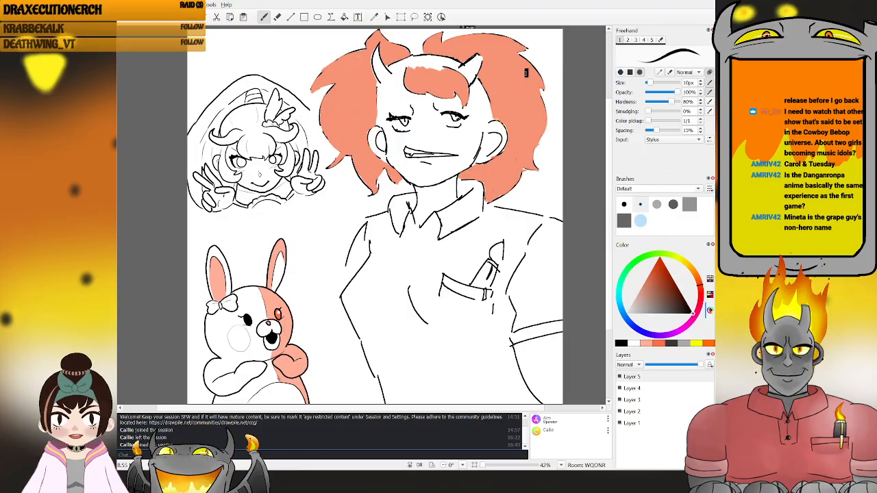
- Undo the last stroke and draw a round brooch with a crossed centre on the collar below the chin
key("ctrl+z")
mouse_move(265, 207)
left_mouse_down()
mouse_move(257, 214)
mouse_move(280, 211)
mouse_move(266, 206)
left_mouse_up()
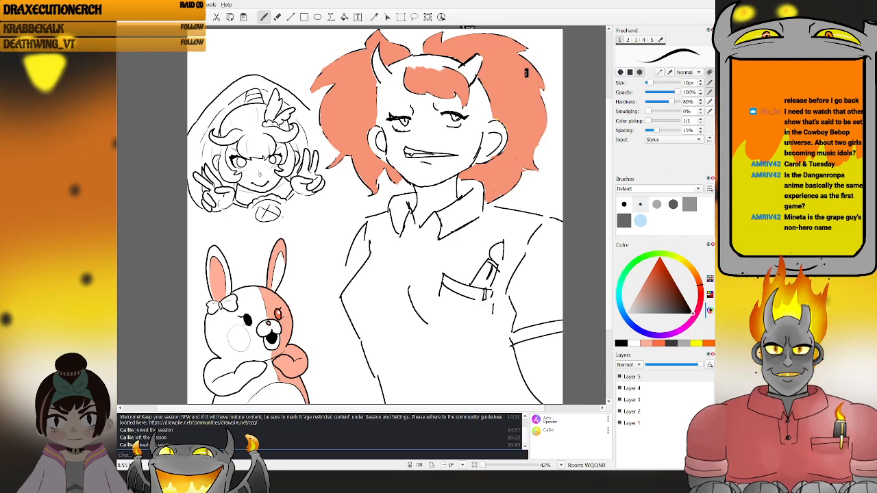
key("e")
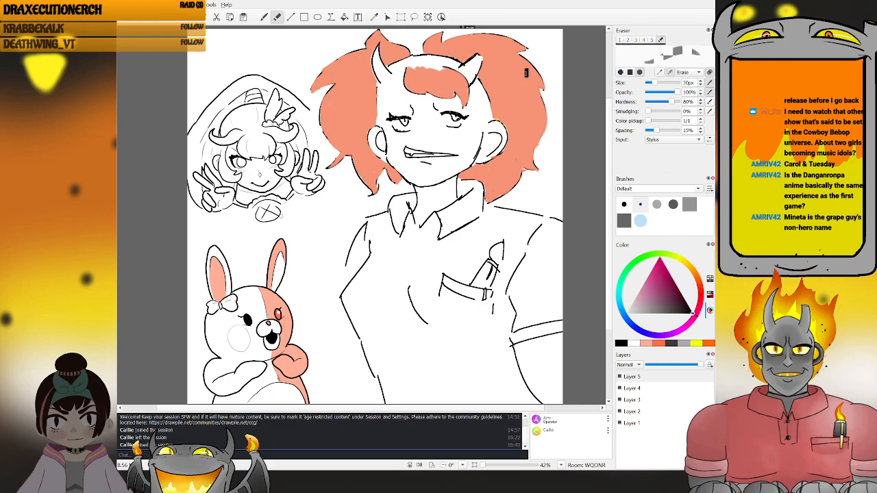
- Draw banded gloves below both raised hands, a scalloped frill around the brooch and puffed sleeves at the shoulders
key("b")
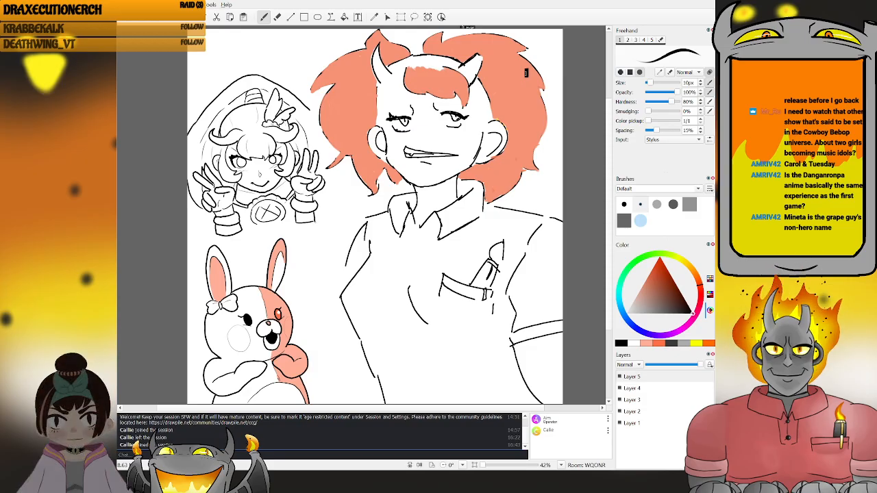
mouse_move(315, 220)
left_mouse_down()
mouse_move(314, 239)
mouse_move(296, 237)
left_mouse_up()
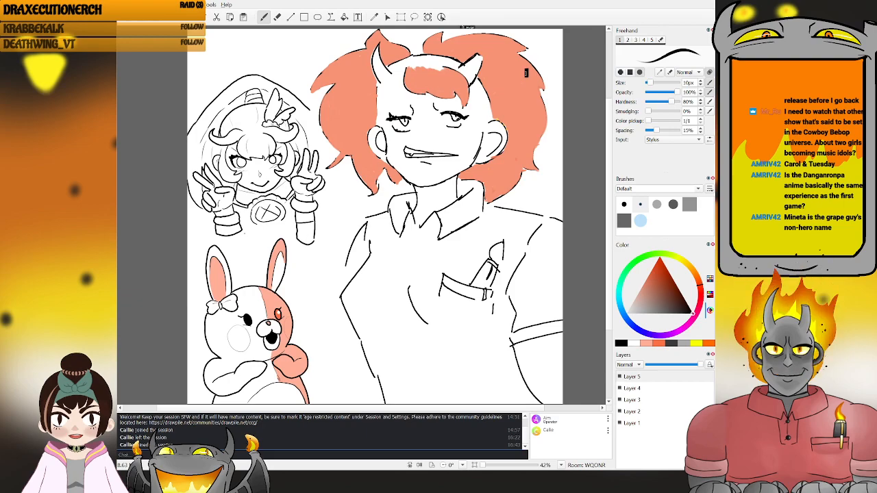
left_click_drag(245, 240, 223, 248)
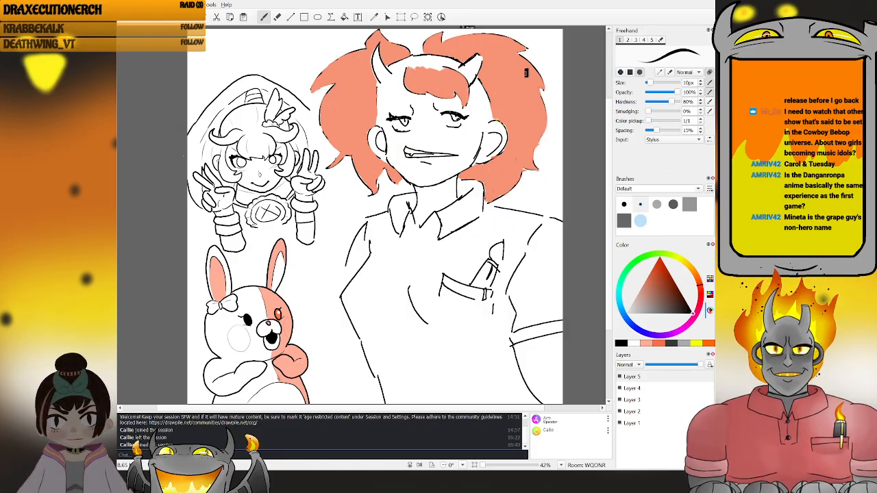
key("e")
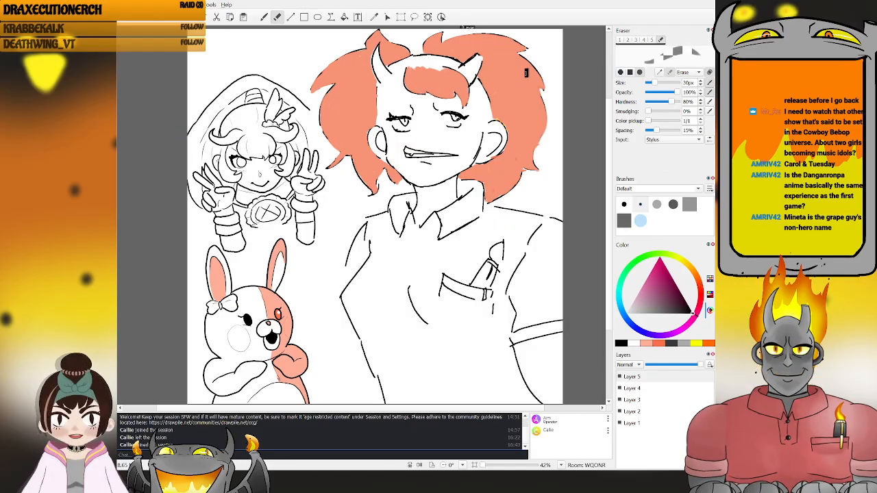
key("b")
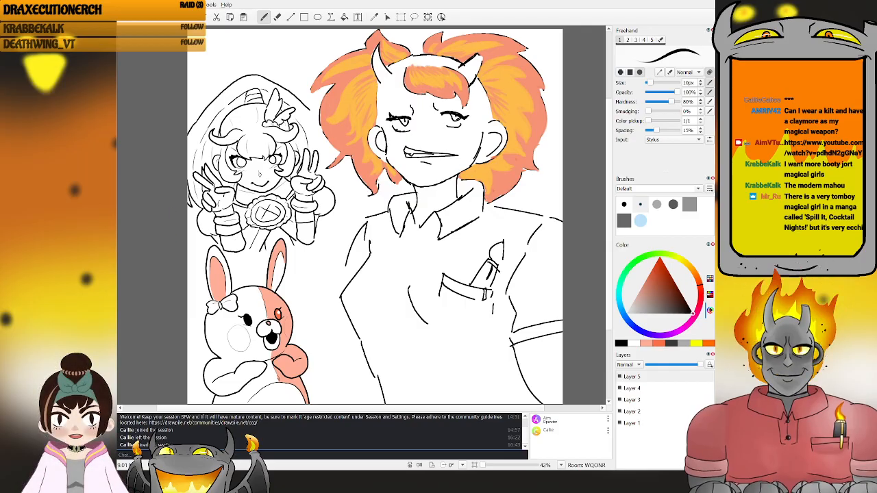
- Fill both of the new character's irises with bright yellow using Flood Fill and paint black pupils in them
left_click_drag(681, 264, 663, 248)
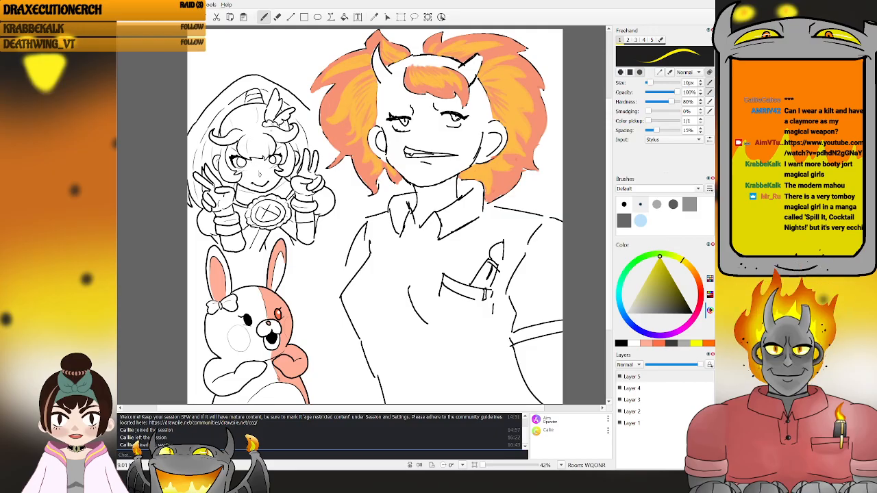
left_click(343, 16)
left_click(242, 163)
left_click(273, 159)
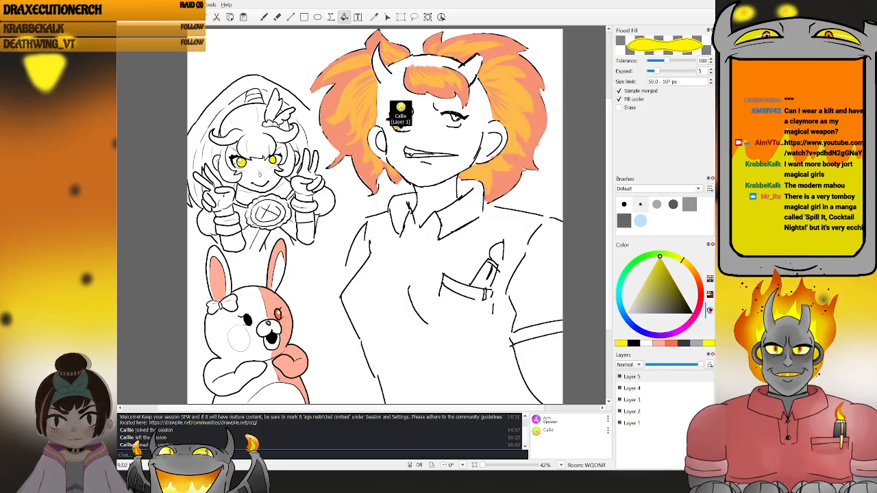
key("b")
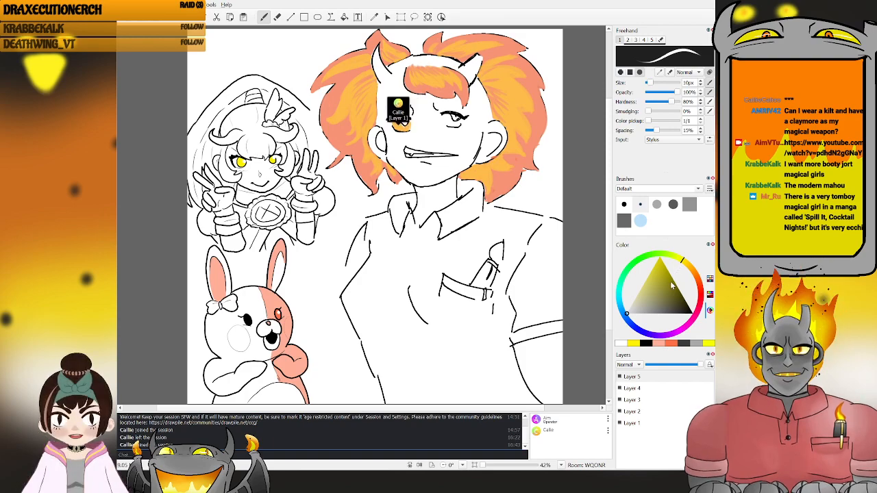
left_click_drag(680, 300, 701, 319)
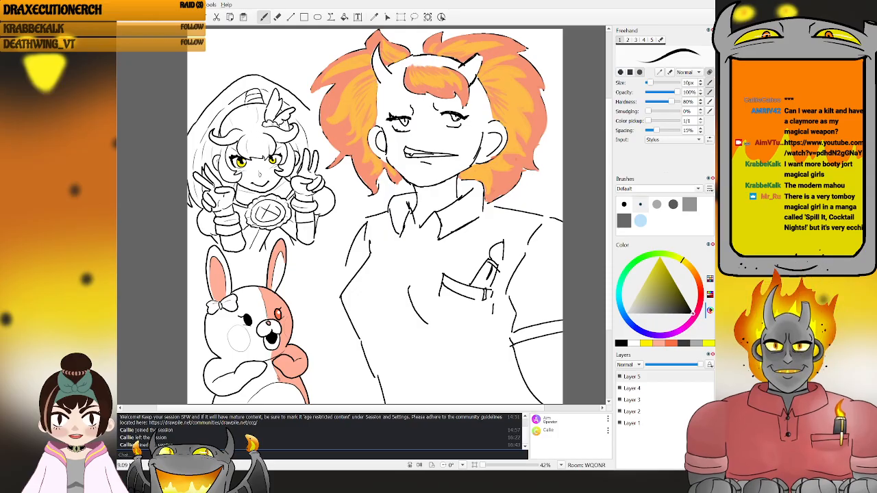
- On Layer 4, sample the eyes' yellow and paint the left side of the new character's hair with a 30 px brush
left_click(652, 386)
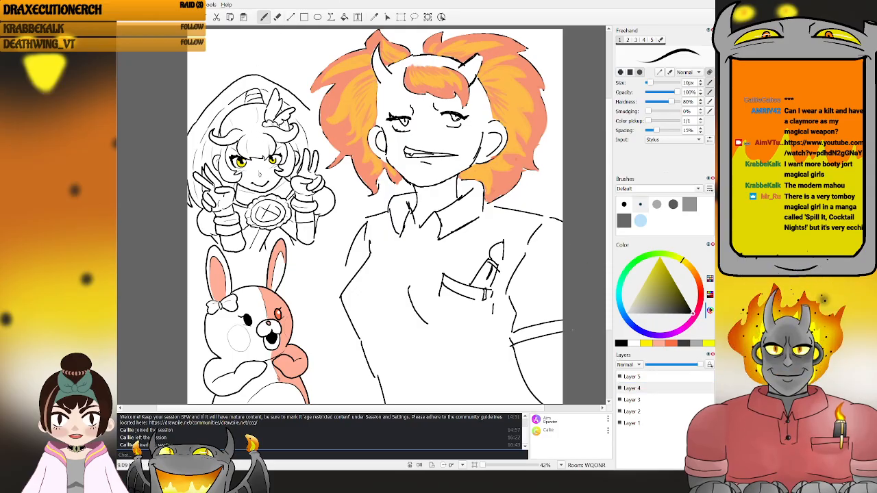
key("i")
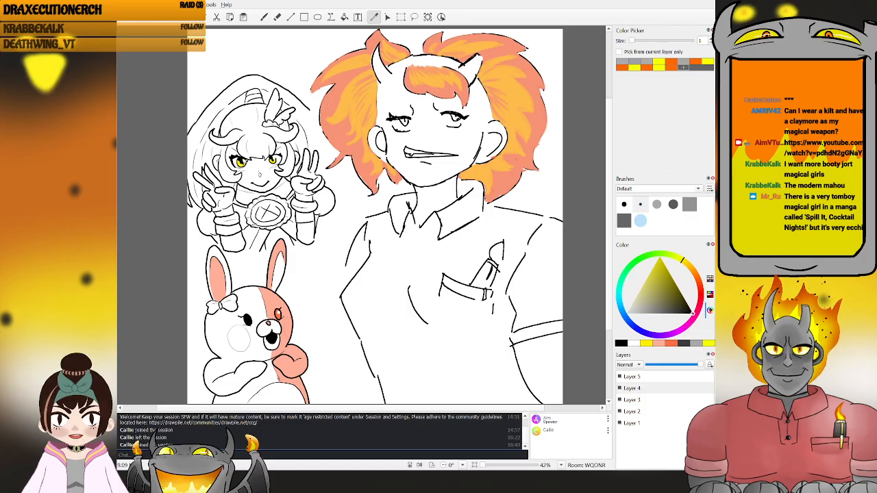
left_click(242, 163)
left_click(242, 163)
key("b")
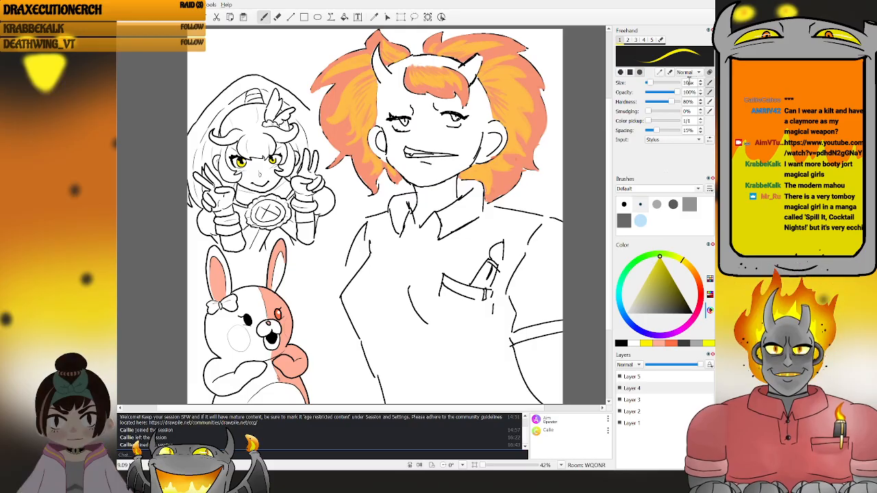
scroll(690, 82, "up", 5)
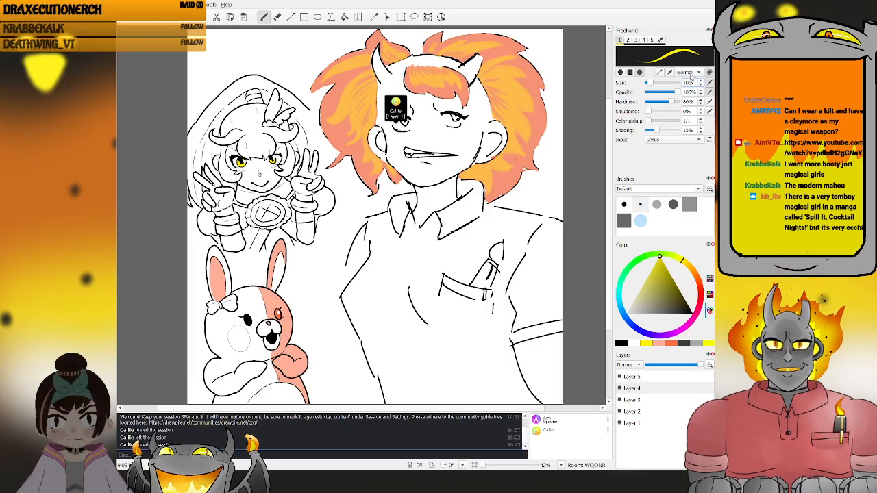
key("BackSpace")
type("3")
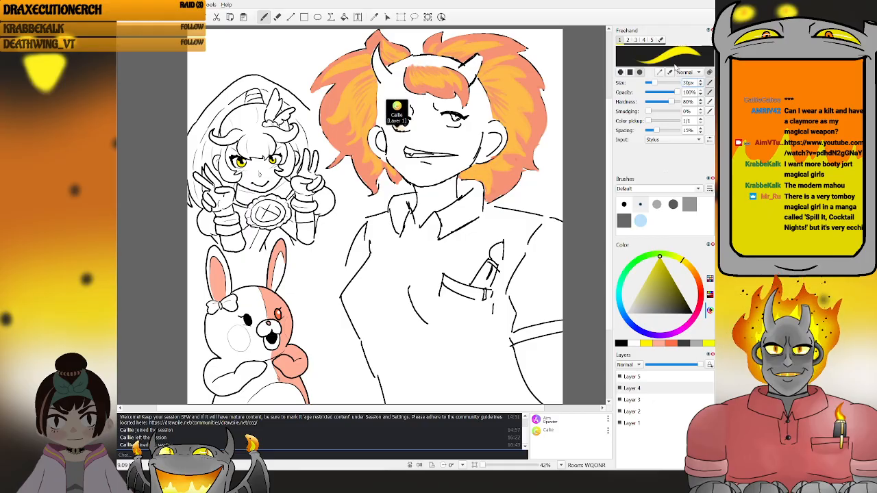
mouse_move(232, 101)
left_mouse_down()
mouse_move(207, 119)
mouse_move(228, 92)
mouse_move(217, 103)
mouse_move(217, 135)
mouse_move(238, 131)
mouse_move(224, 142)
mouse_move(208, 131)
mouse_move(204, 143)
mouse_move(199, 130)
mouse_move(191, 146)
mouse_move(206, 113)
left_mouse_up()
mouse_move(195, 146)
left_mouse_down()
mouse_move(192, 165)
mouse_move(222, 136)
left_mouse_up()
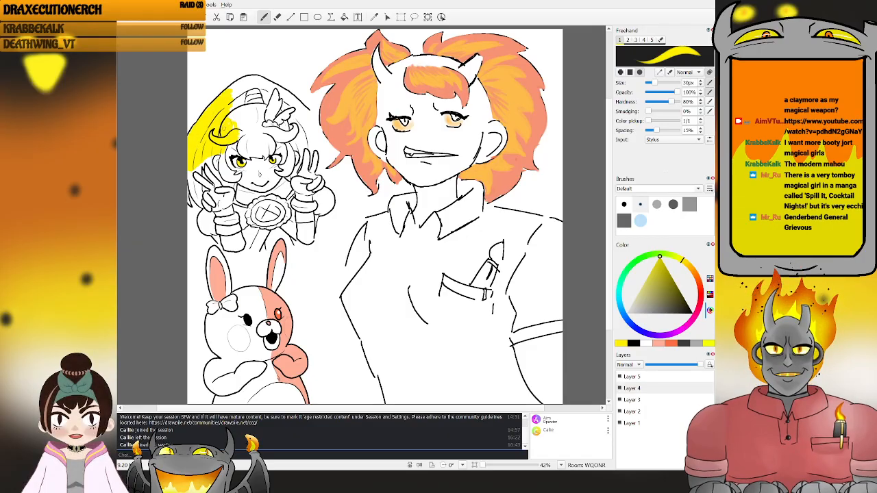
- Paint the crown, fringe, curled locks and remaining back hair of the winged-ornament character in the same yellow
left_click_drag(233, 124, 255, 93)
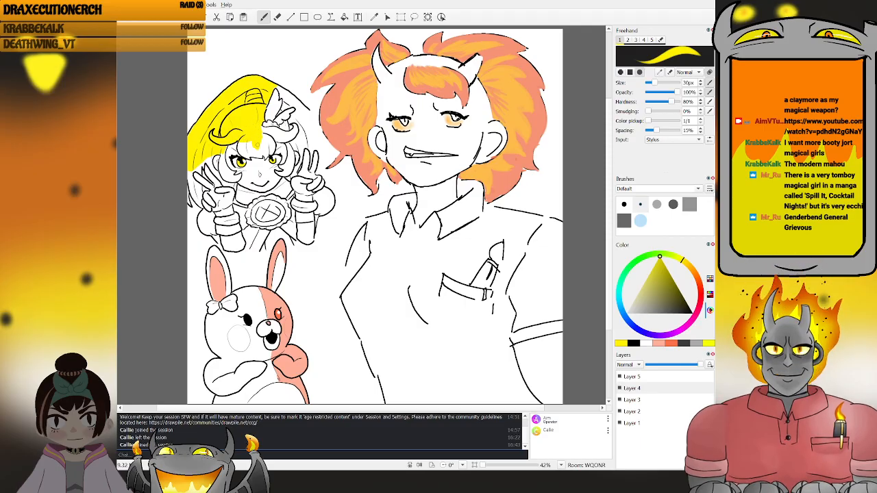
mouse_move(260, 148)
left_mouse_down()
mouse_move(266, 131)
mouse_move(293, 131)
mouse_move(285, 126)
left_mouse_up()
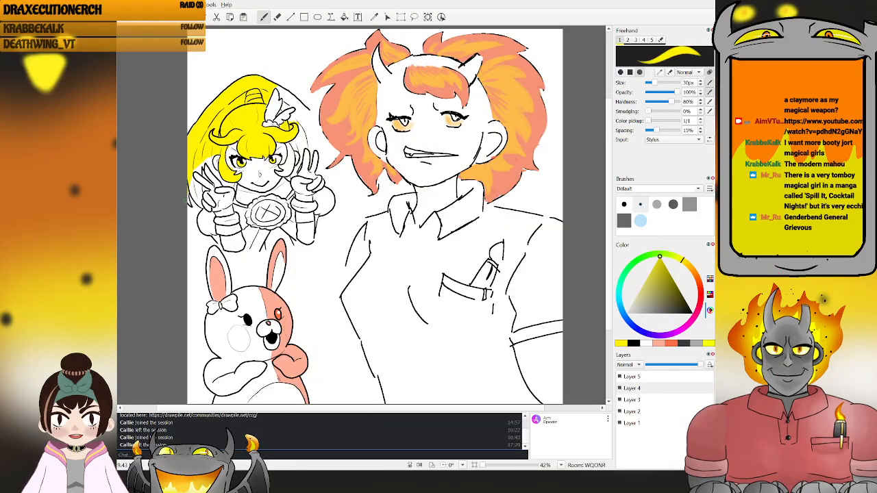
mouse_move(190, 178)
left_mouse_down()
mouse_move(200, 187)
mouse_move(197, 204)
left_mouse_up()
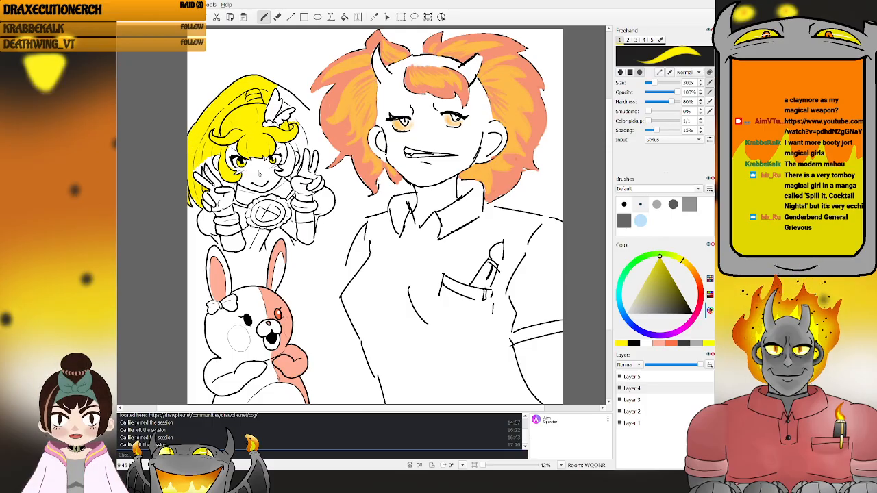
key("ctrl+z")
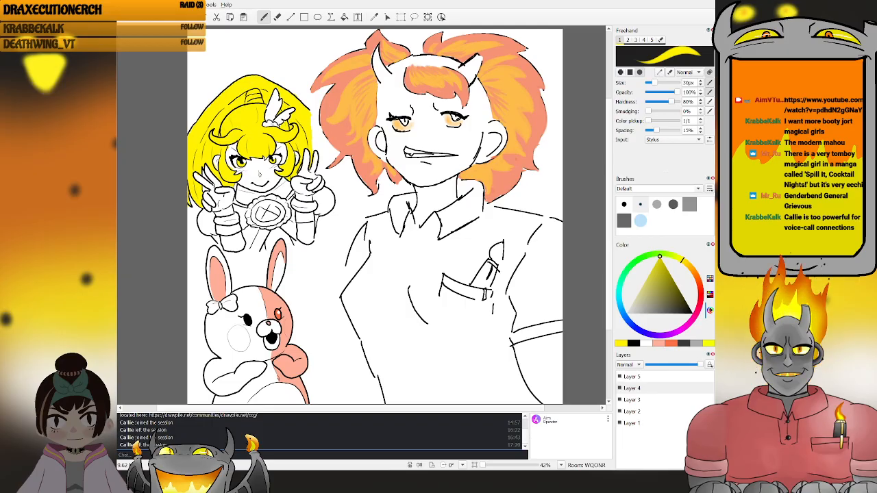
left_click(144, 55)
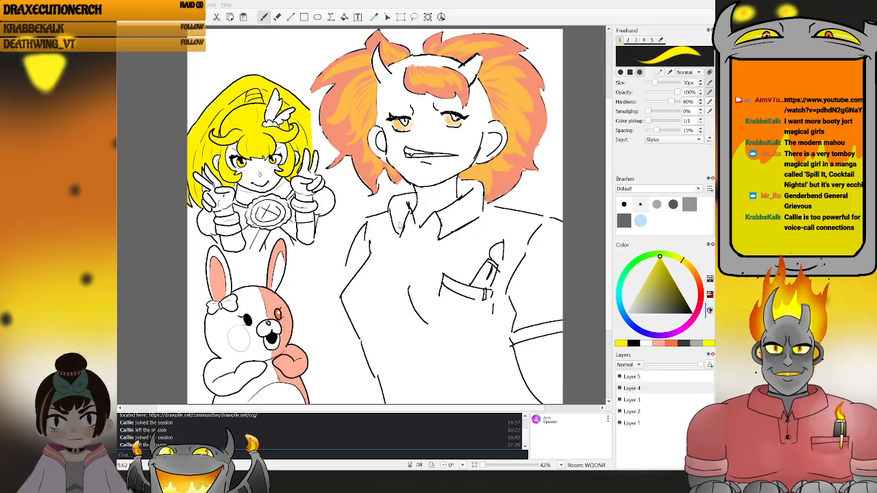
left_click(400, 224)
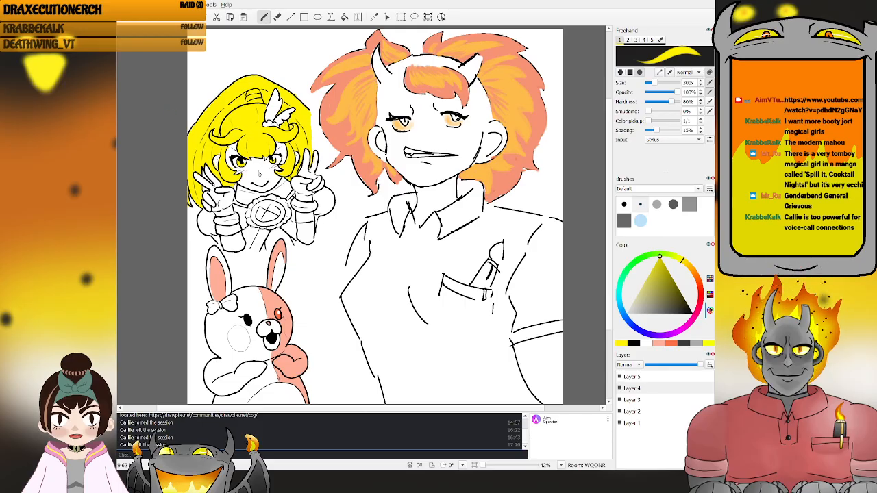
key("alt+Tab")
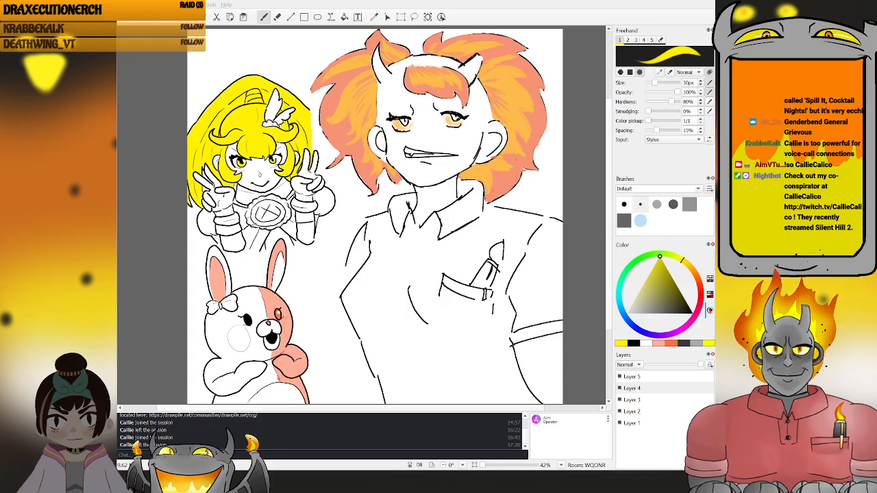
key("alt+Tab")
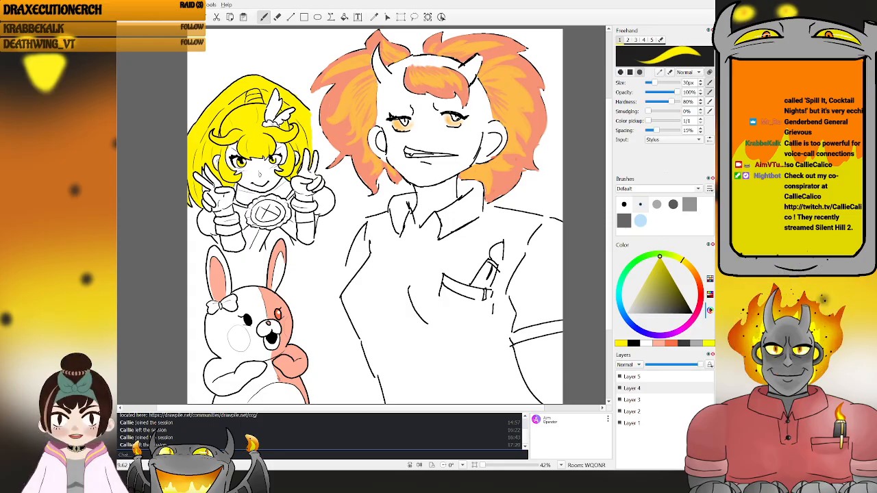